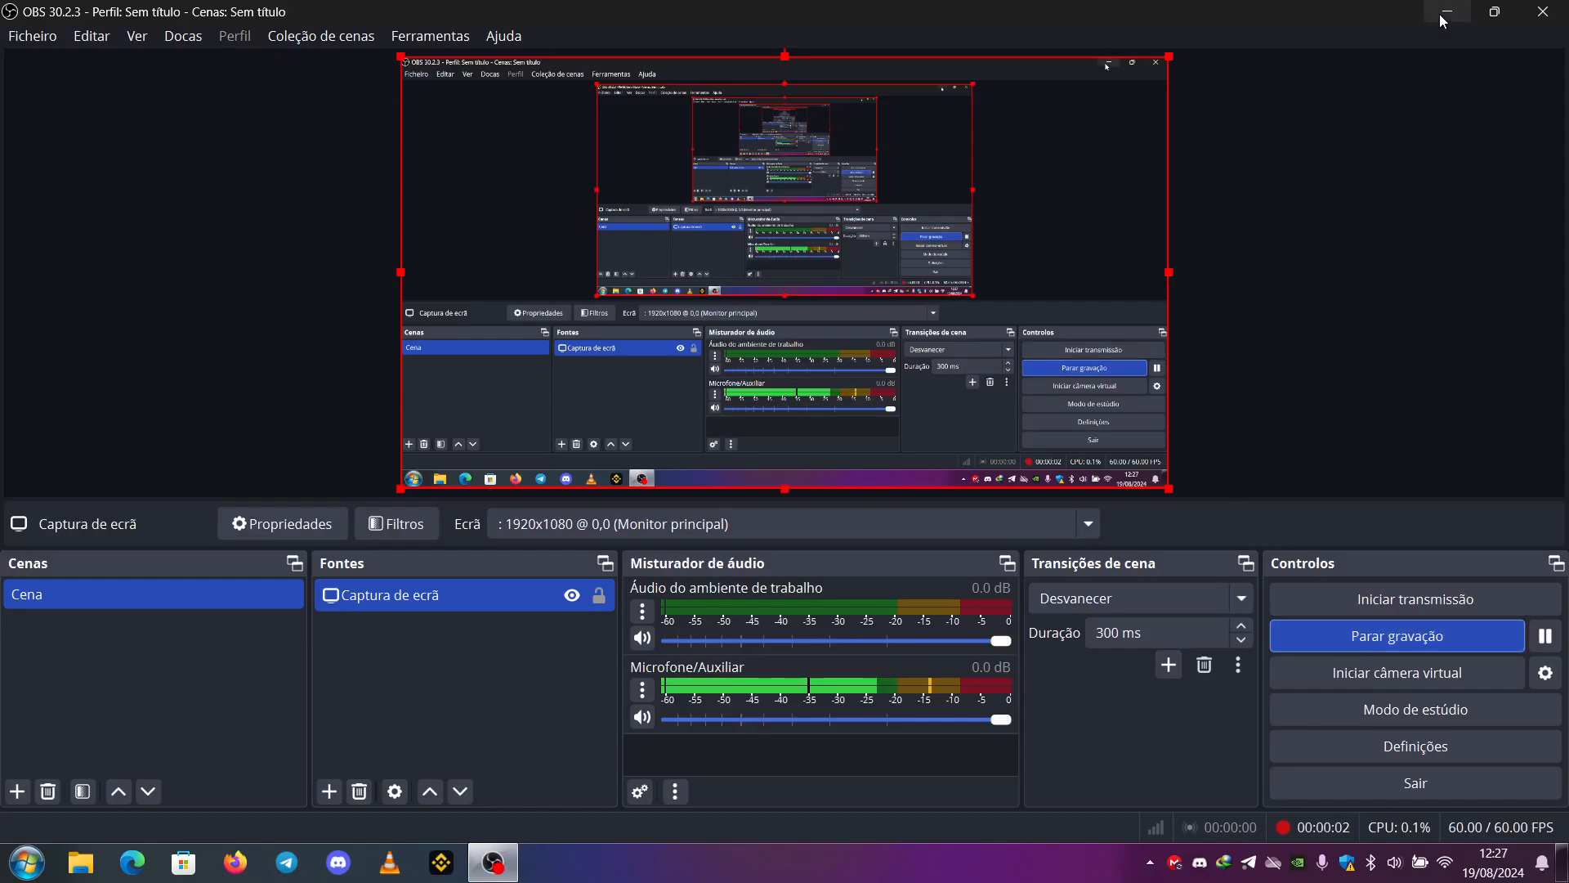
- Hide OBS and drag 'Downloading ShadPS4 Commit Bundles.txt' to the desktop centre
left_click(1439, 13)
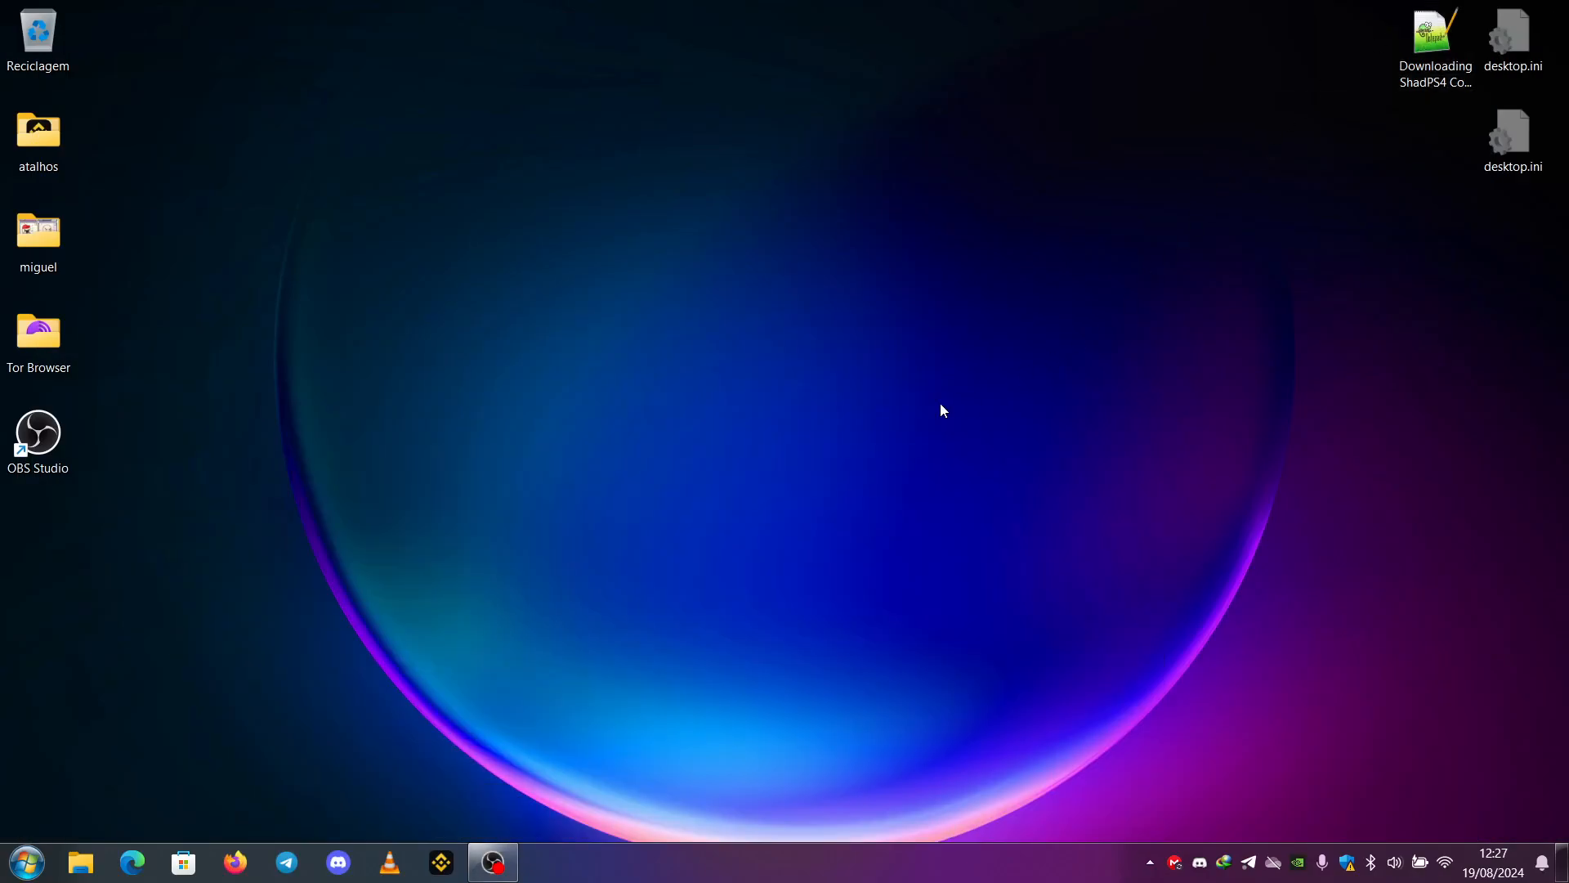
left_click_drag(1434, 38, 744, 235)
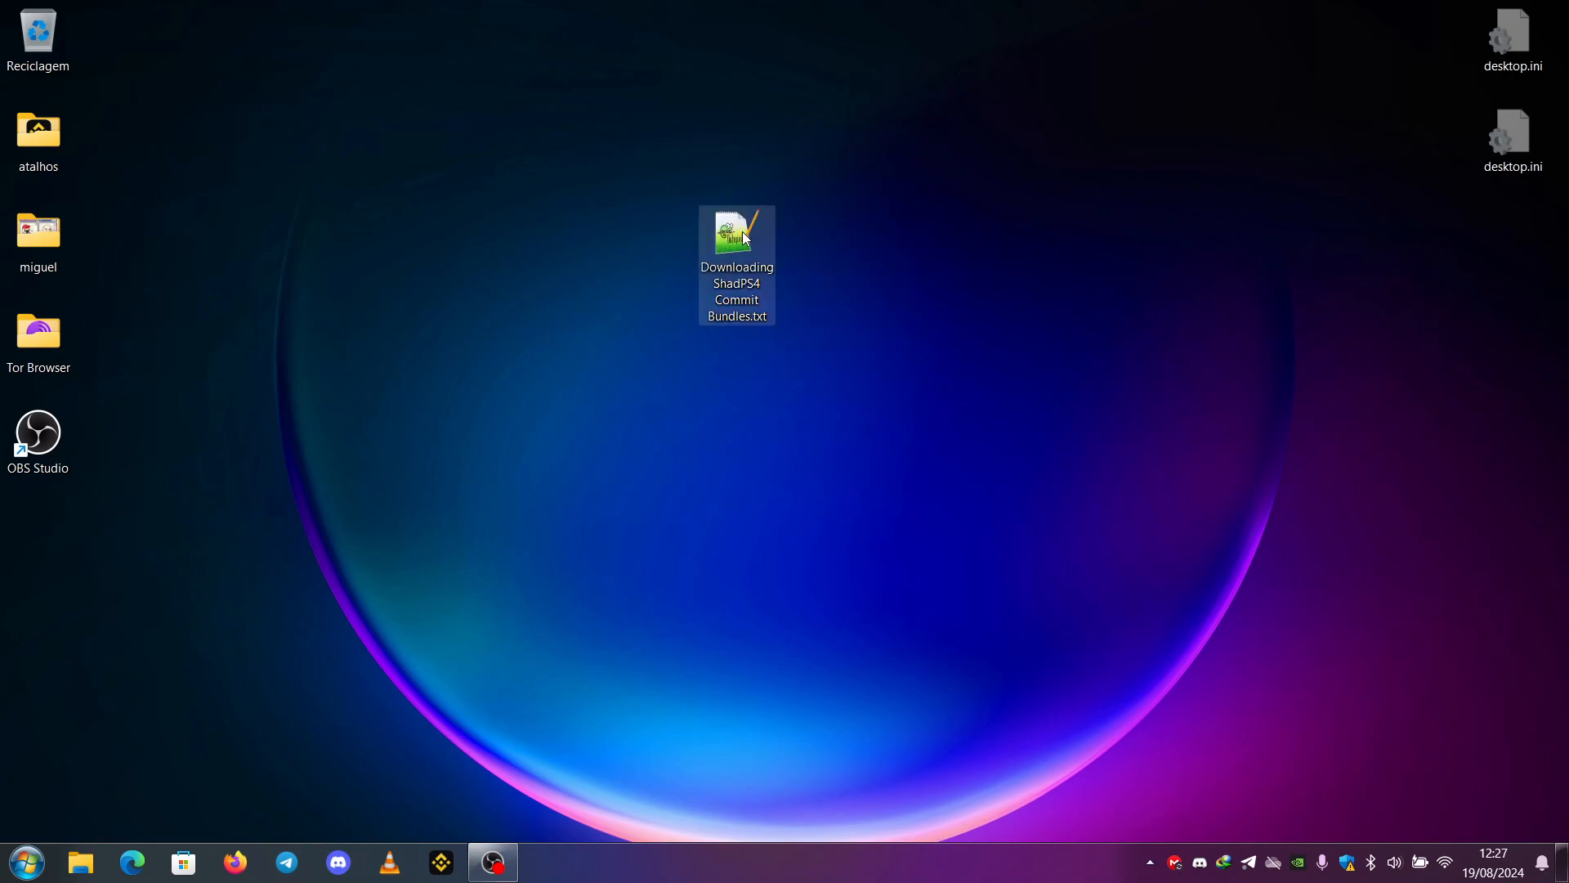
mouse_move(737, 263)
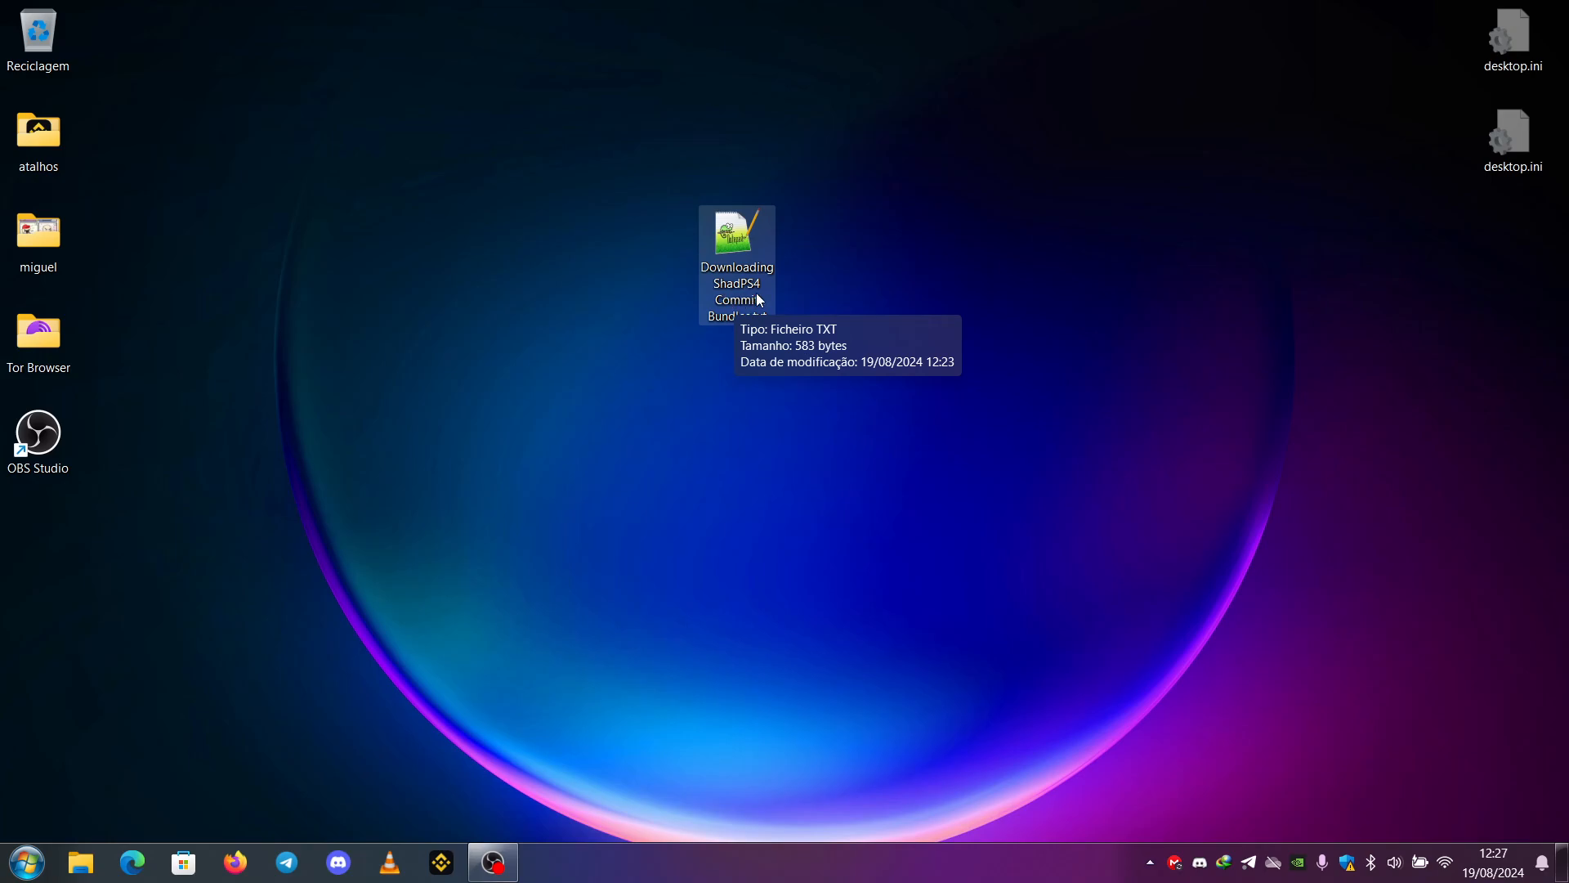
left_click(834, 453)
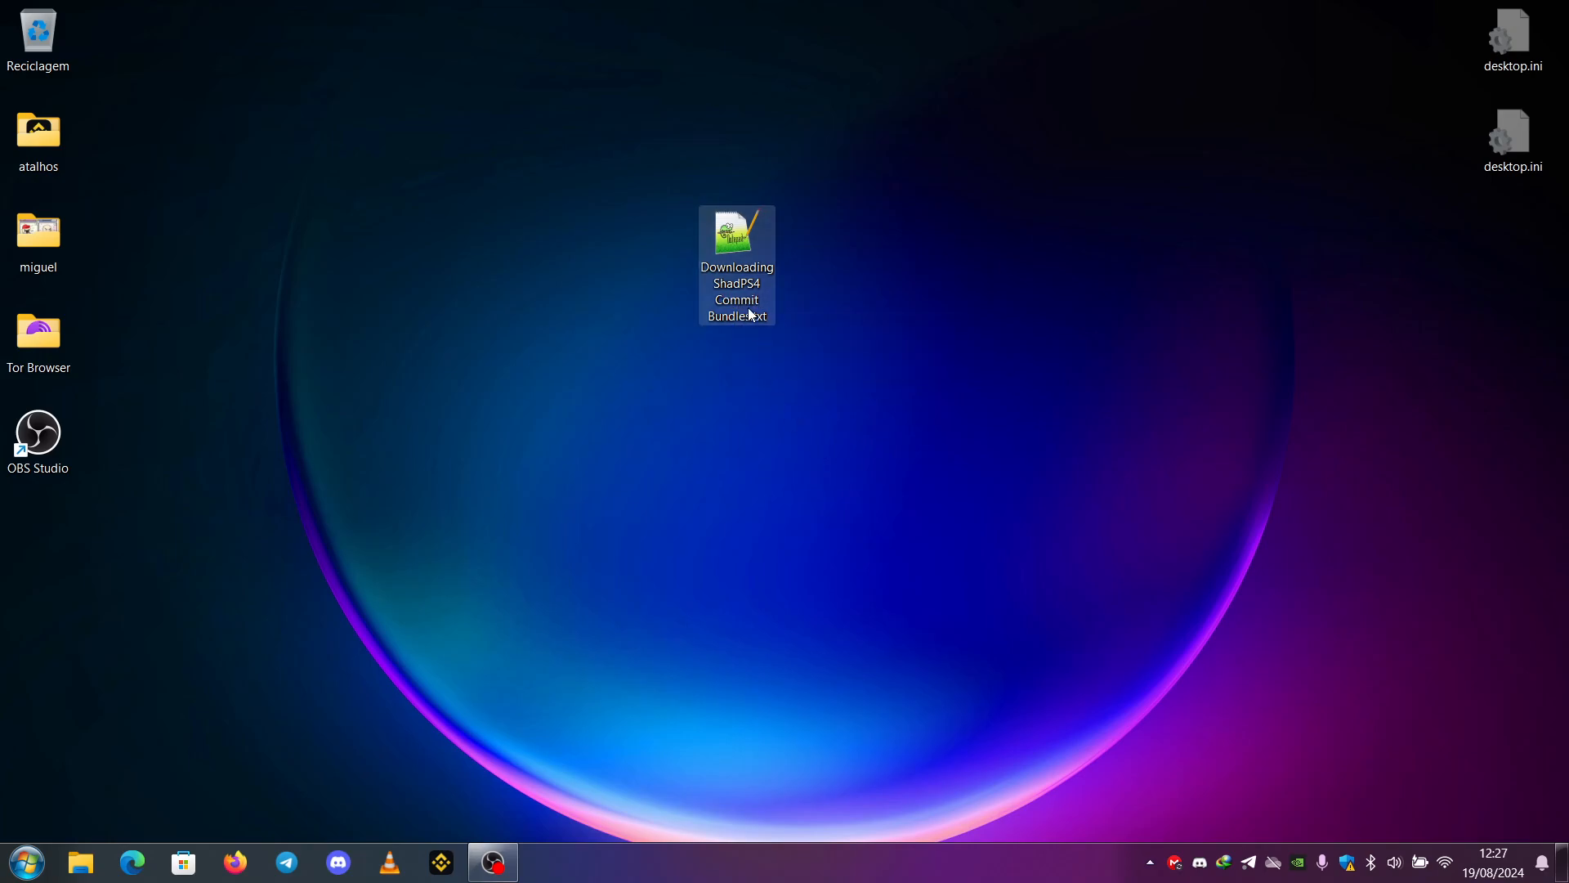
- Open the notes in Notepad++ maximised and highlight 'Have a github account' on line 3
double_click(745, 273)
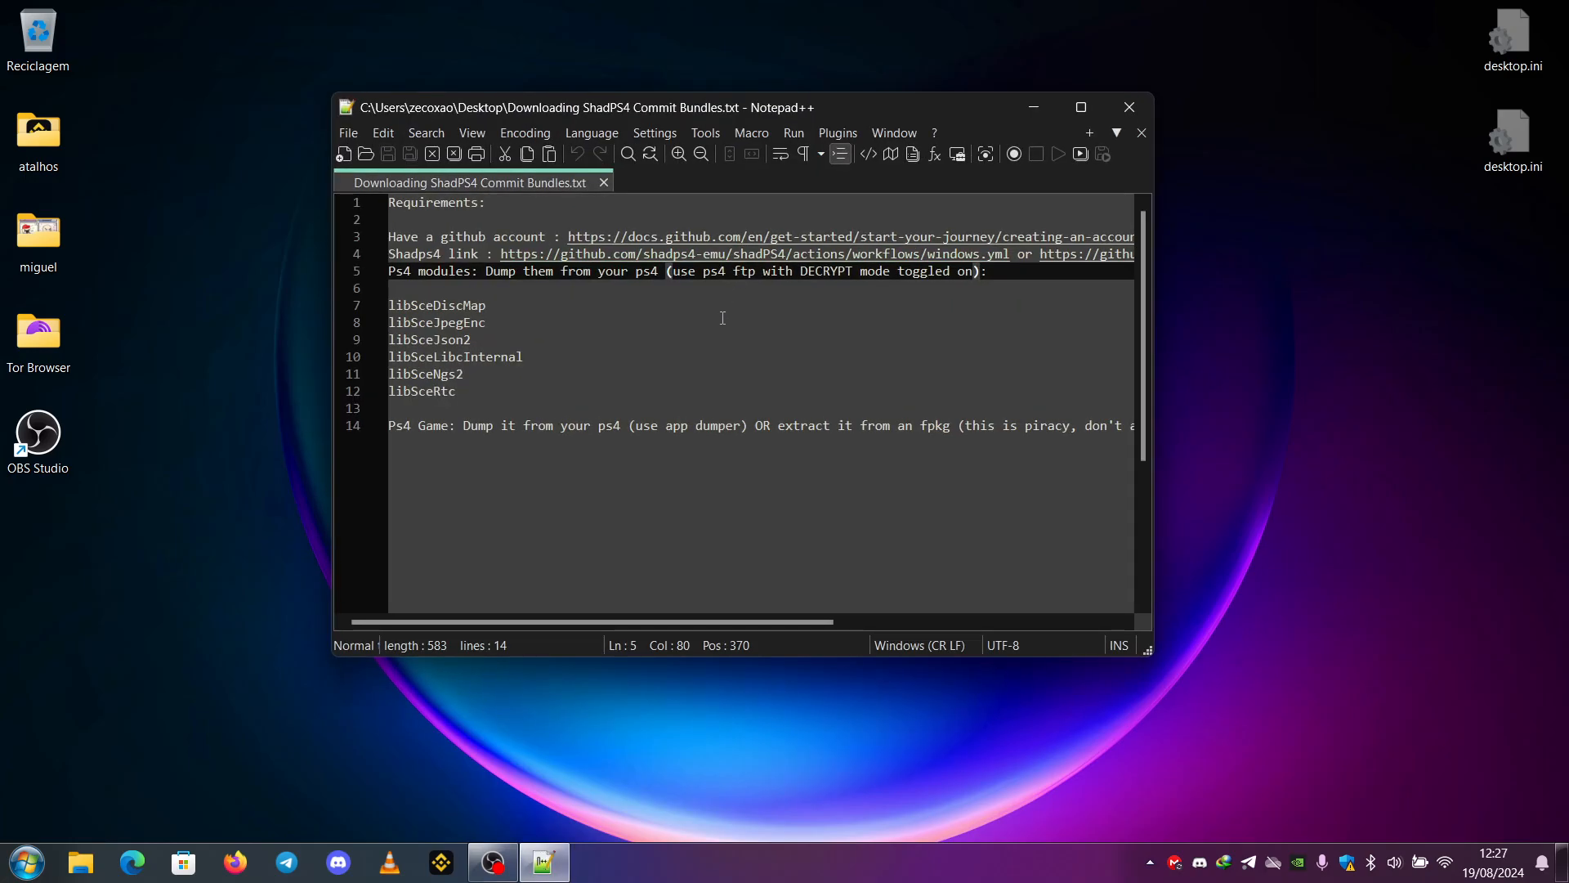
left_click(1079, 108)
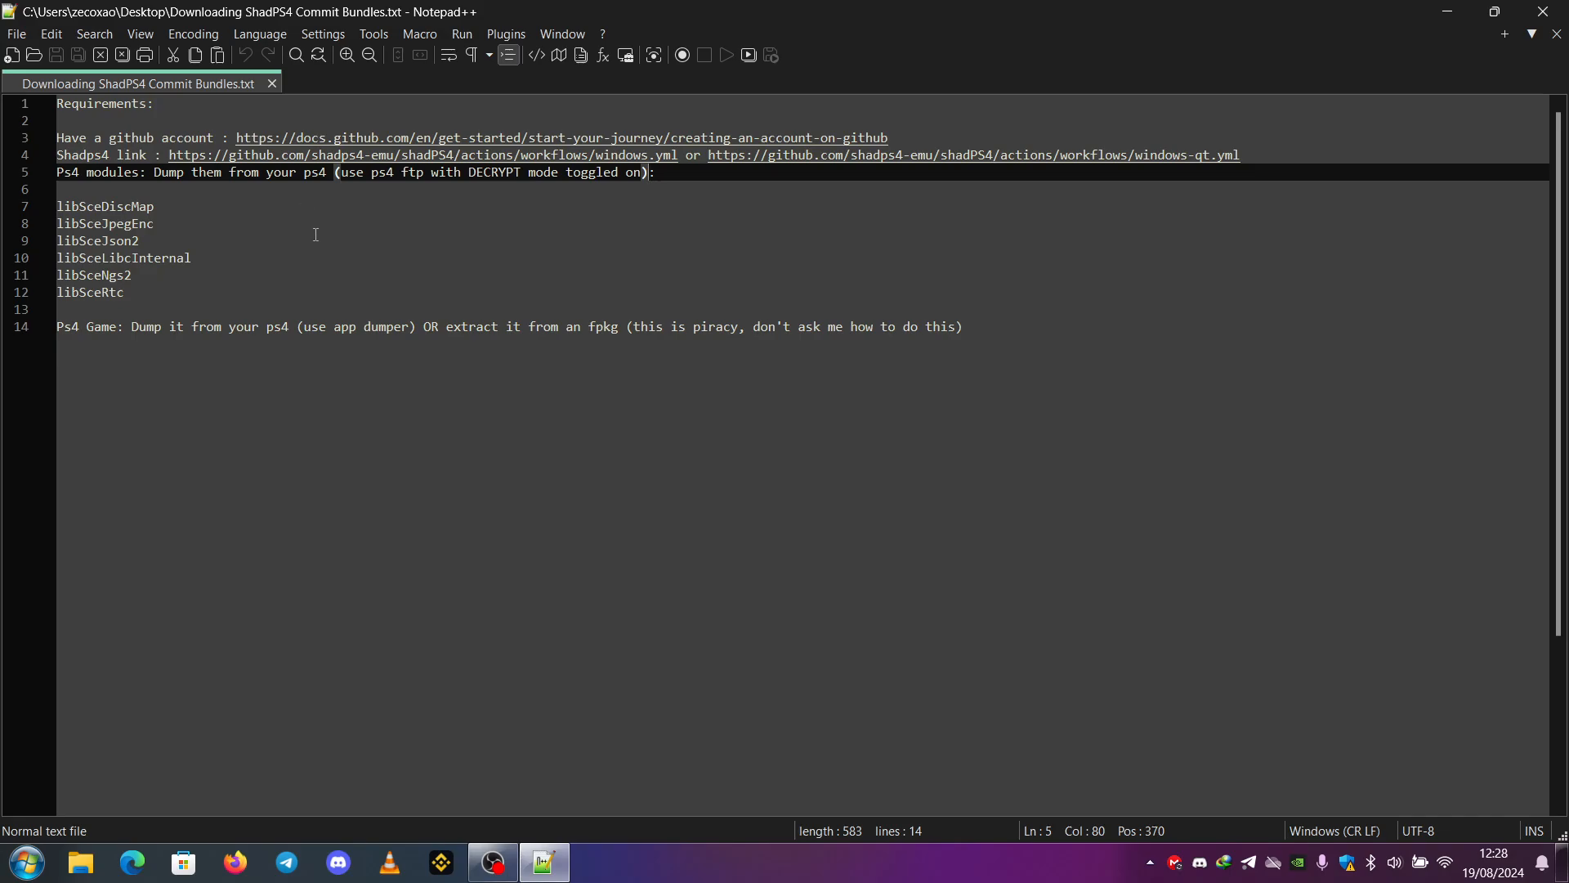
left_click_drag(57, 137, 214, 137)
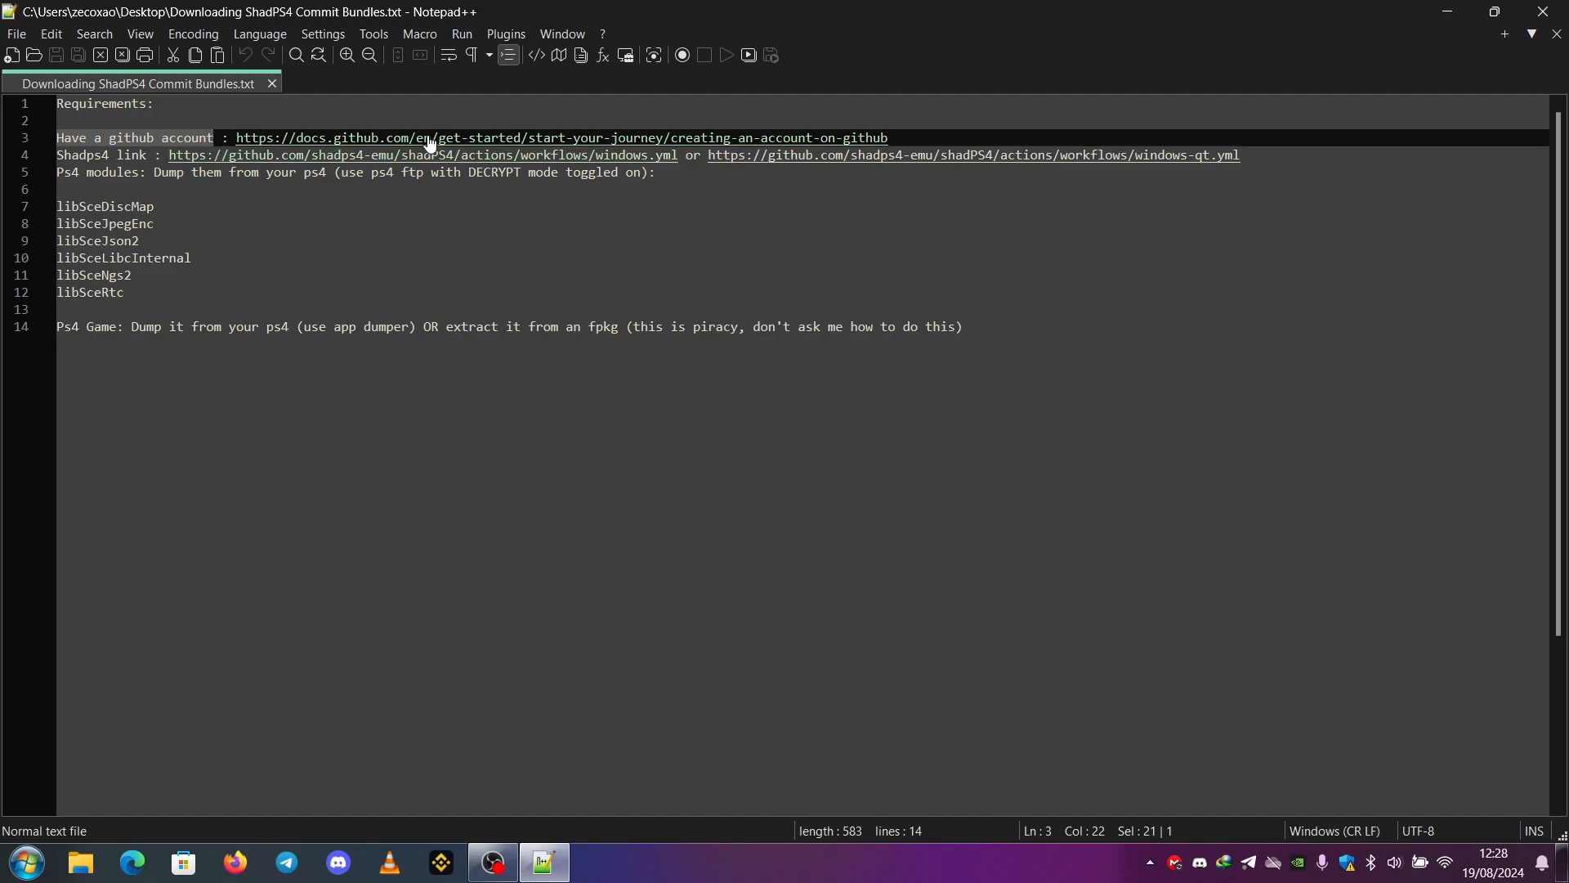
double_click(454, 144)
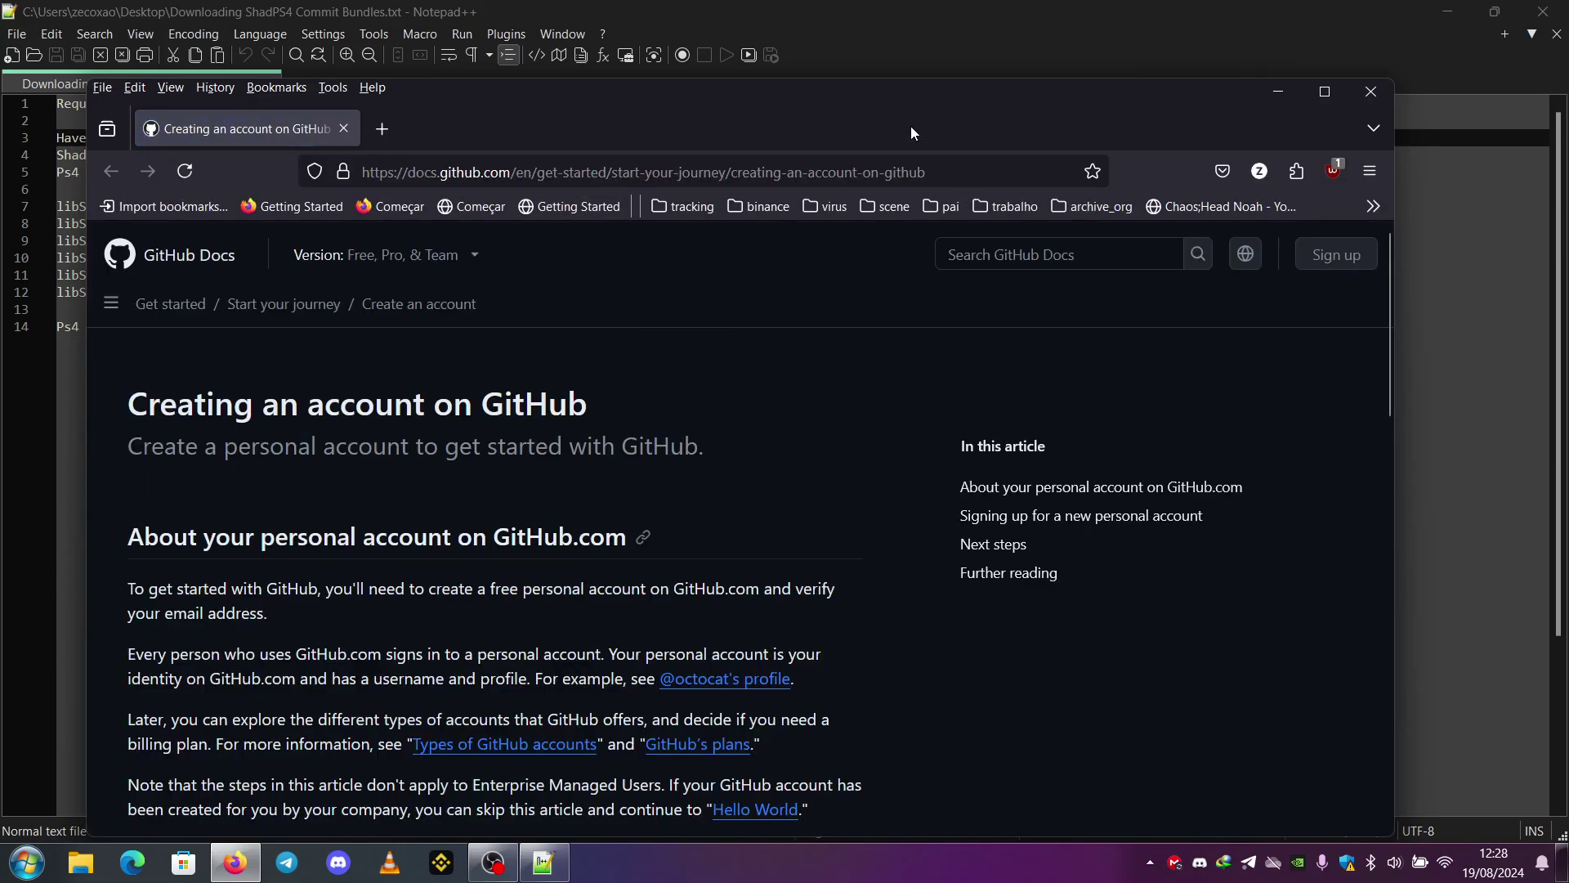
left_click_drag(912, 126, 903, 76)
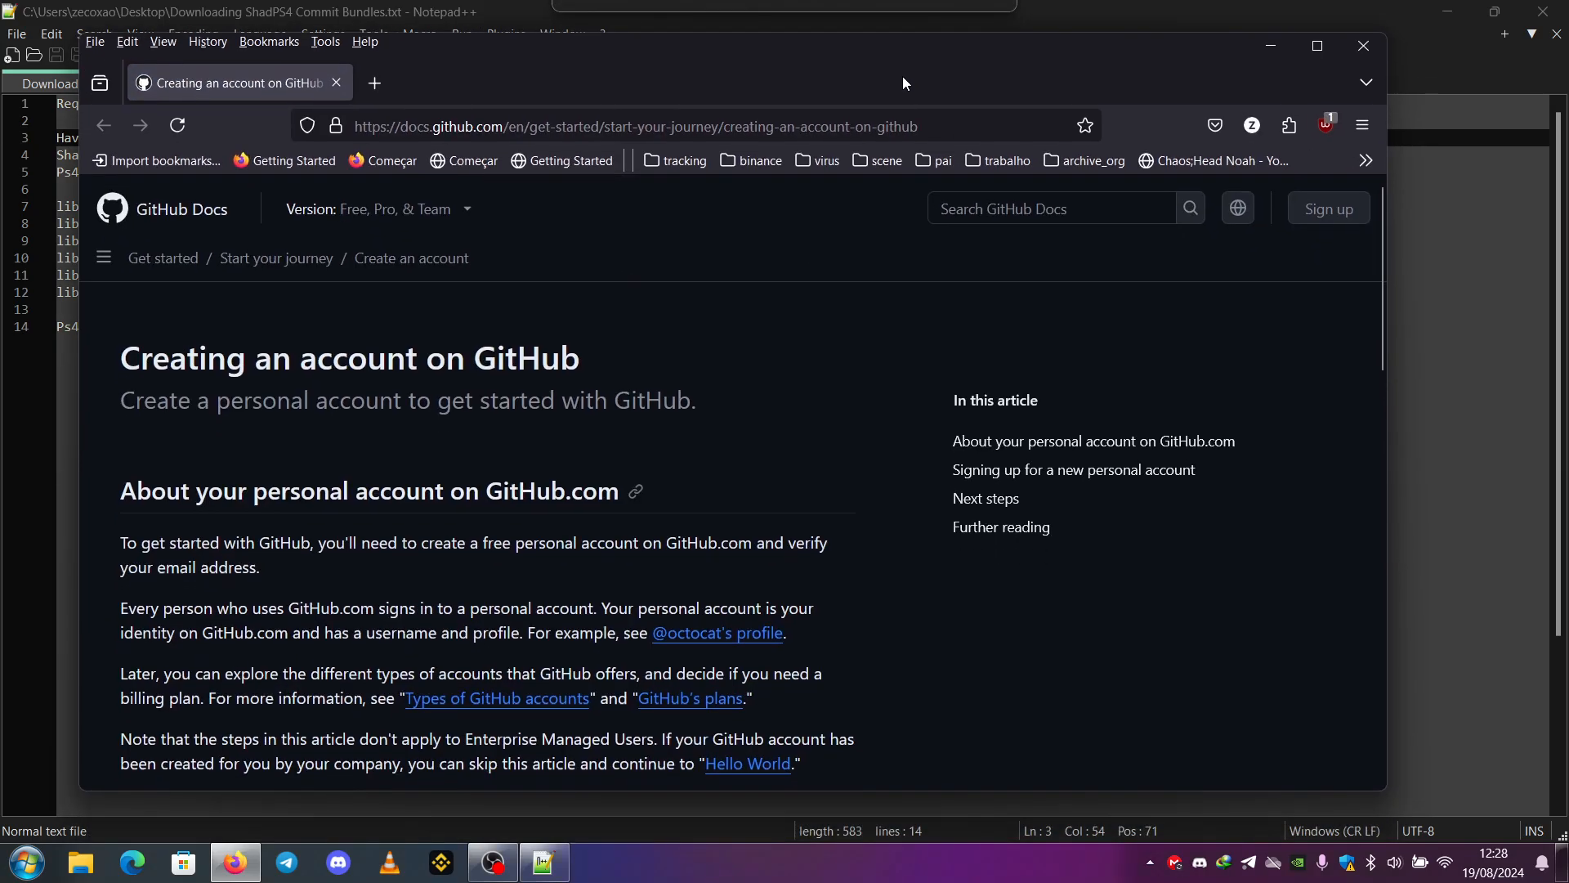
scroll(606, 417, "down", 3)
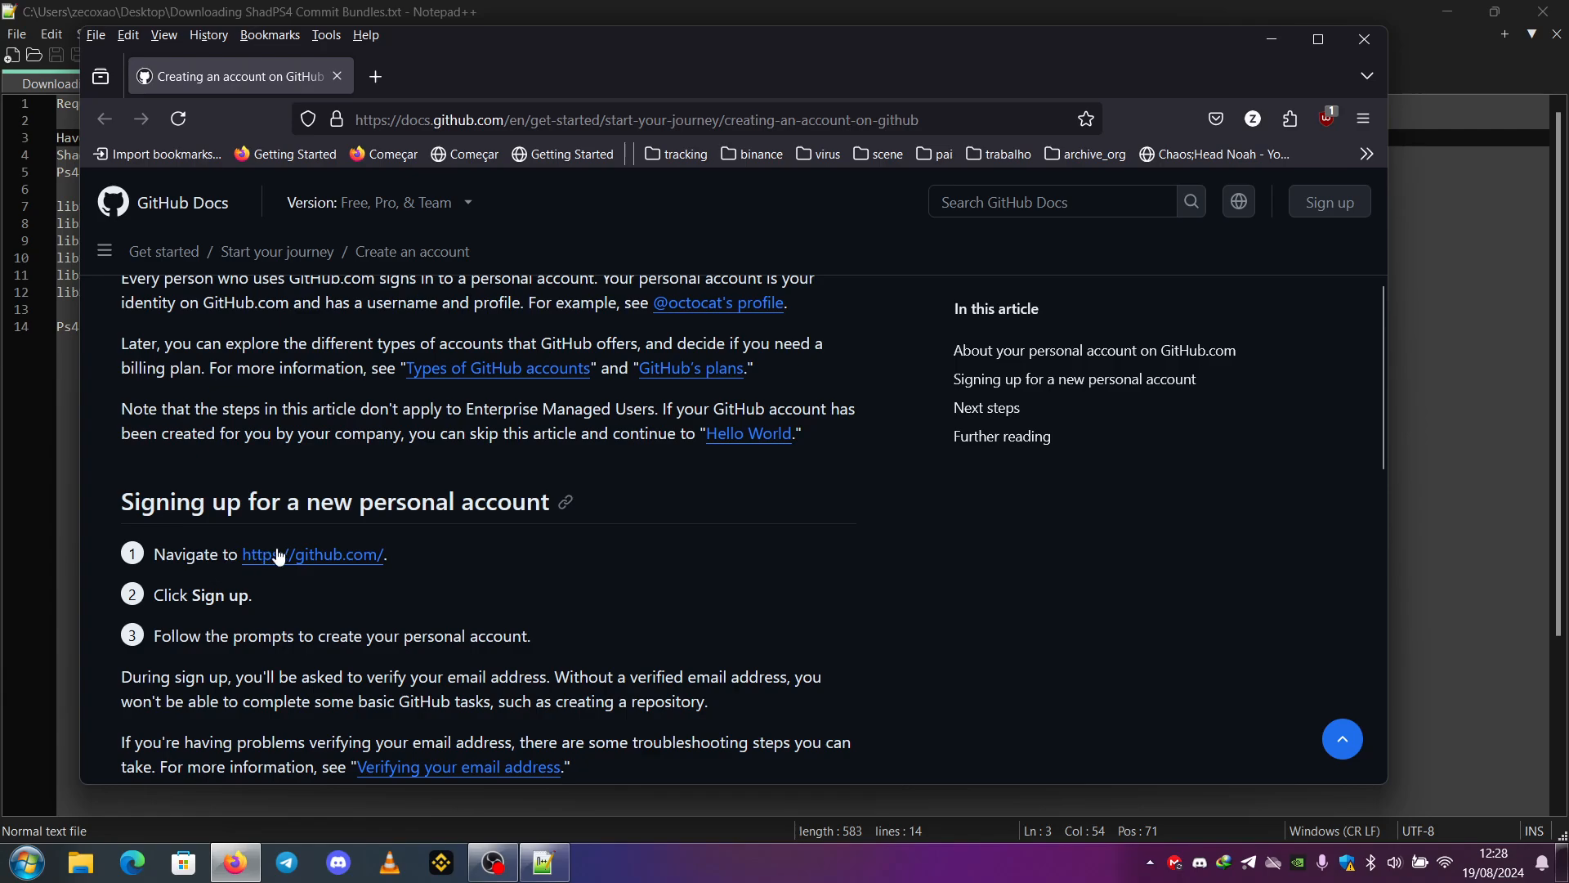
scroll(374, 557, "down", 2)
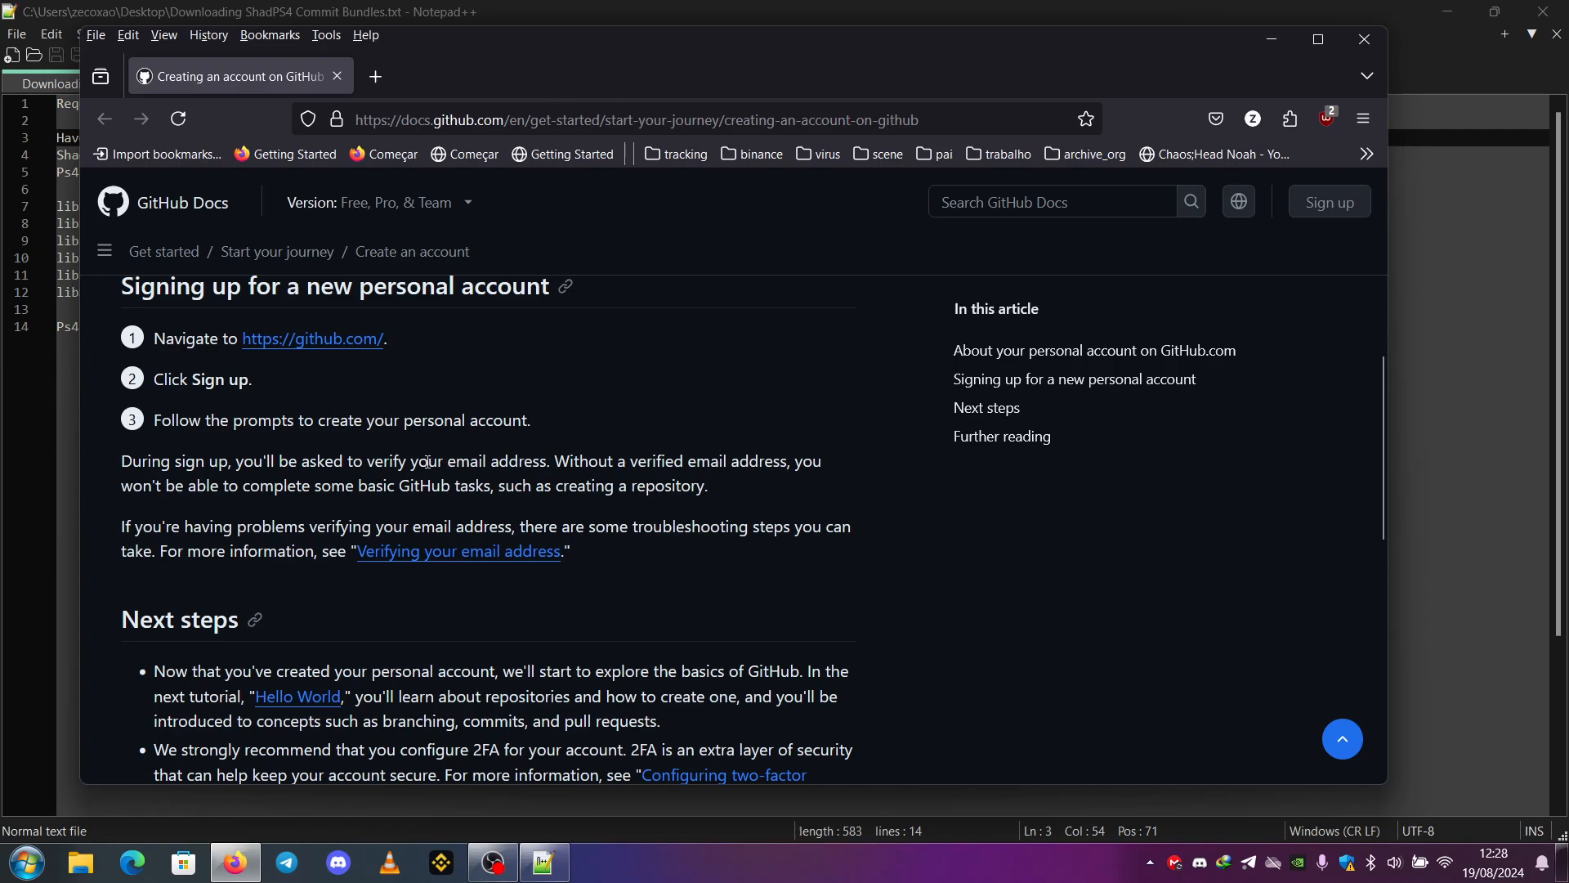
scroll(426, 469, "down", 3)
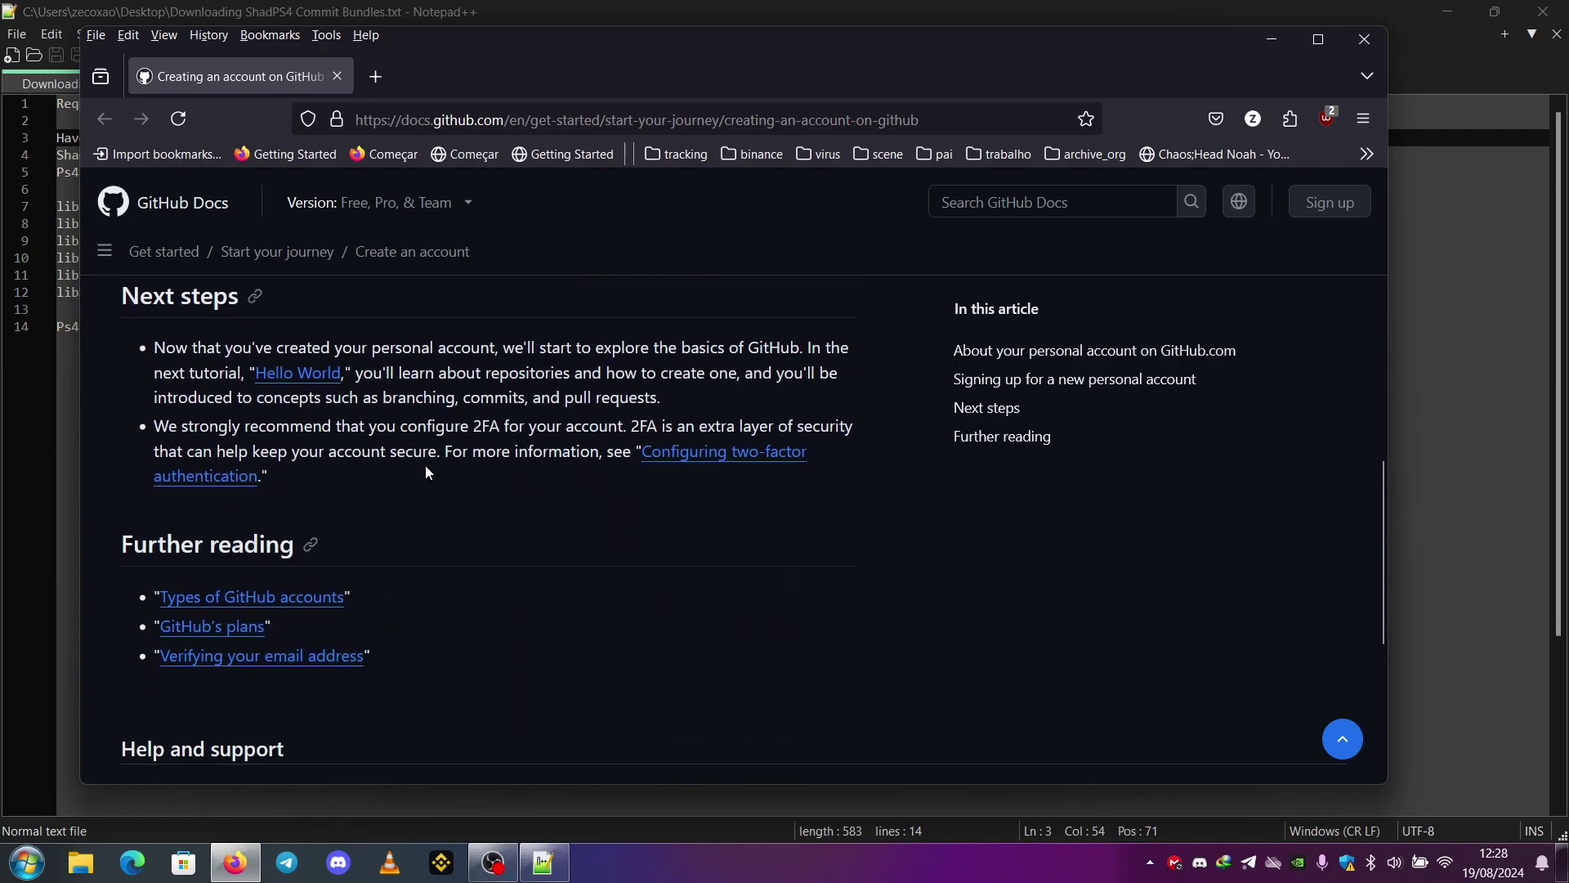
left_click(1364, 39)
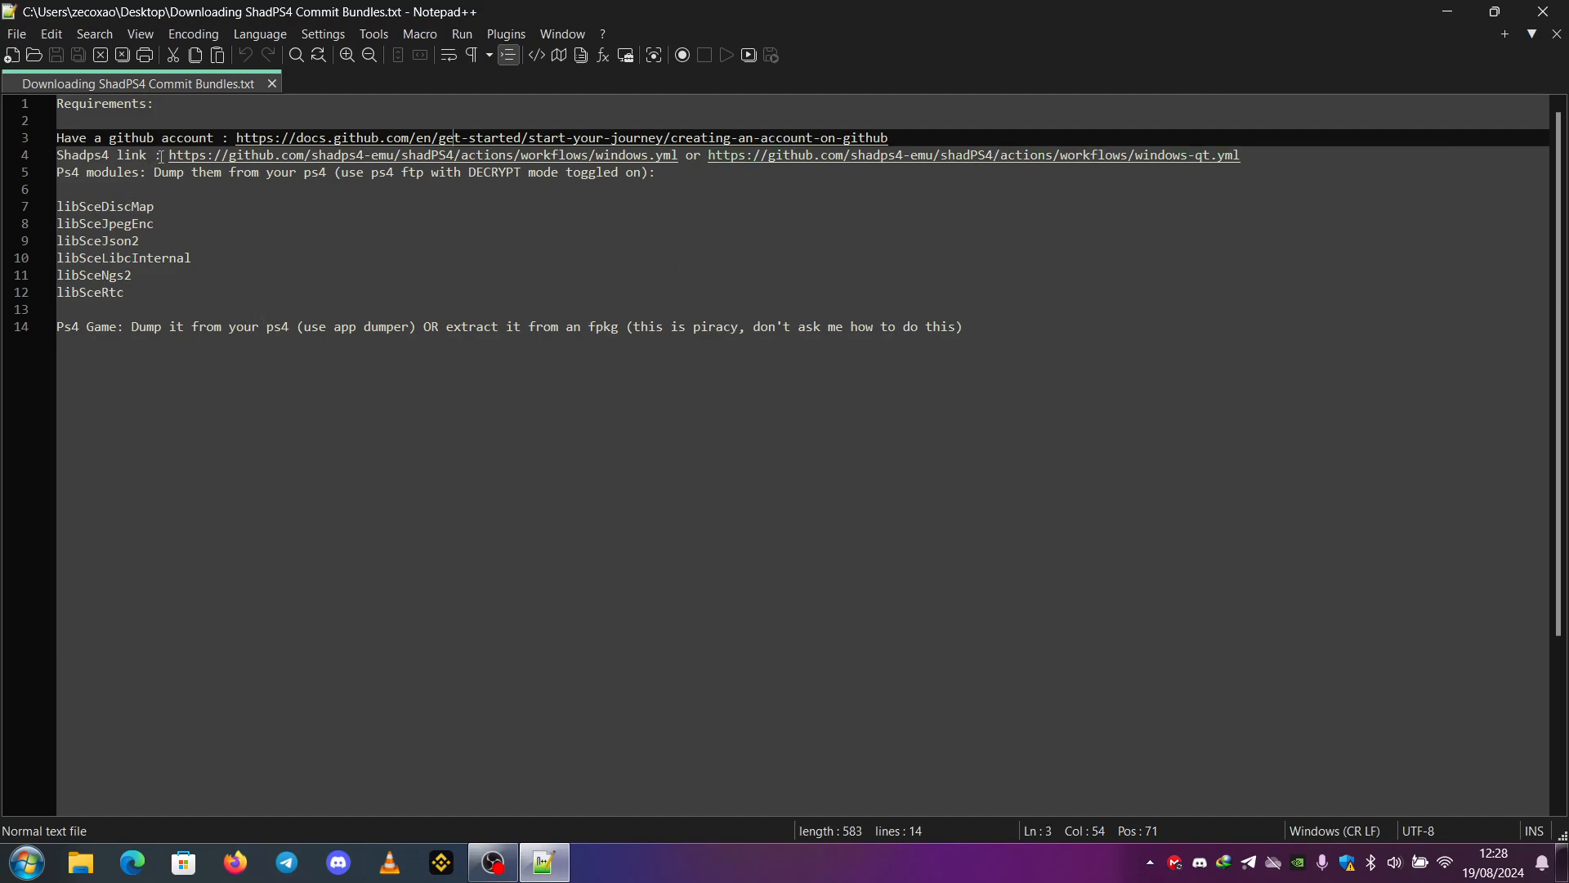
- Append ' (windows)' after 'Shadps4 link' on line 4 and save the notes
left_click_drag(56, 154, 146, 153)
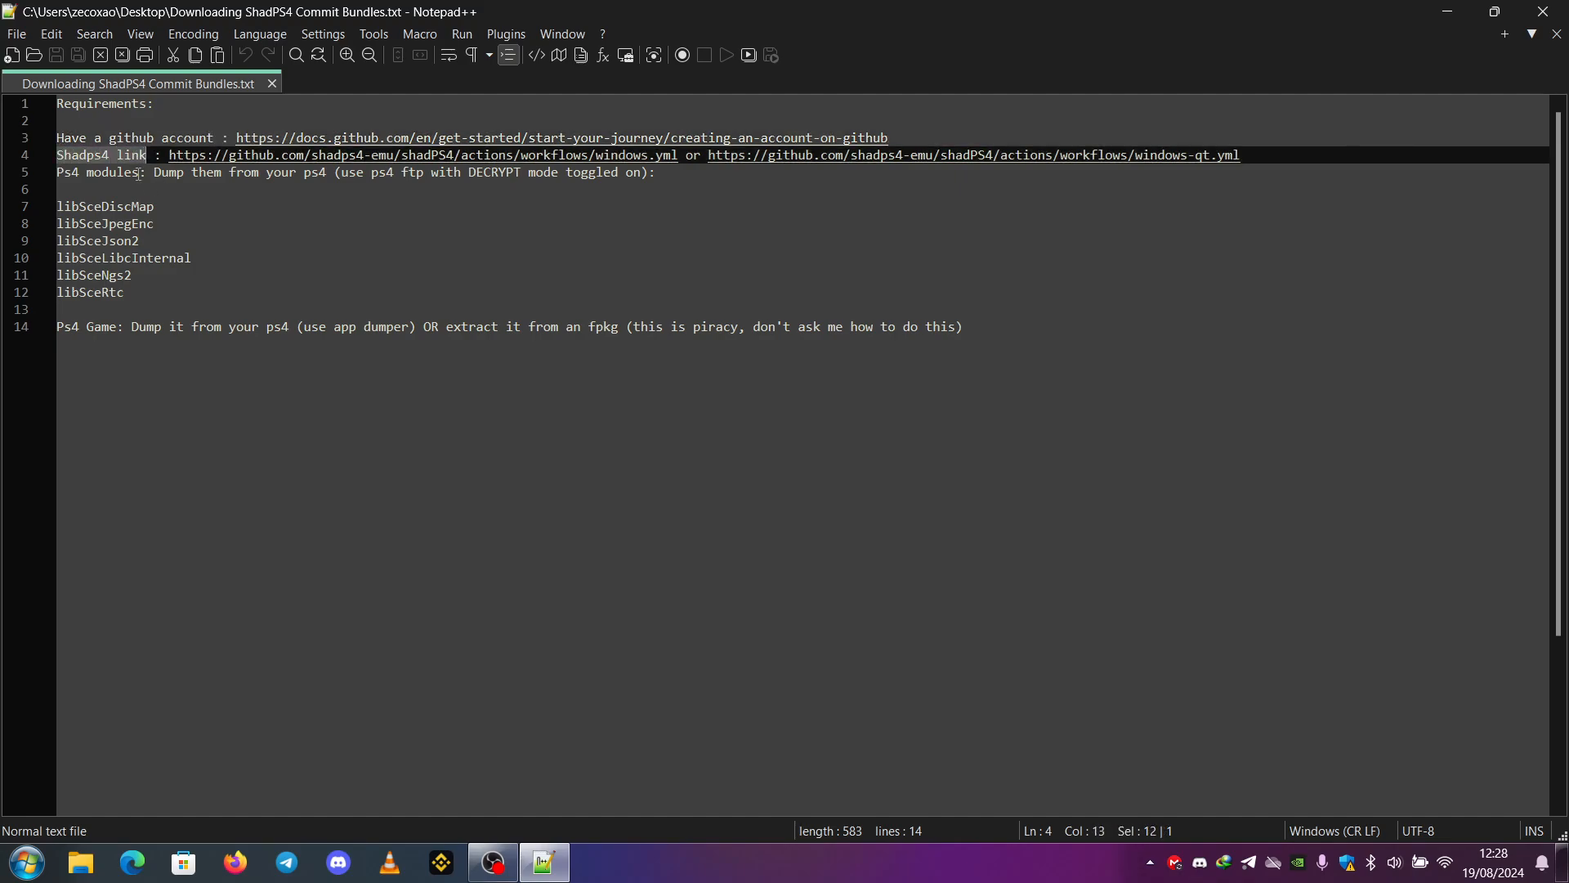
key("Right")
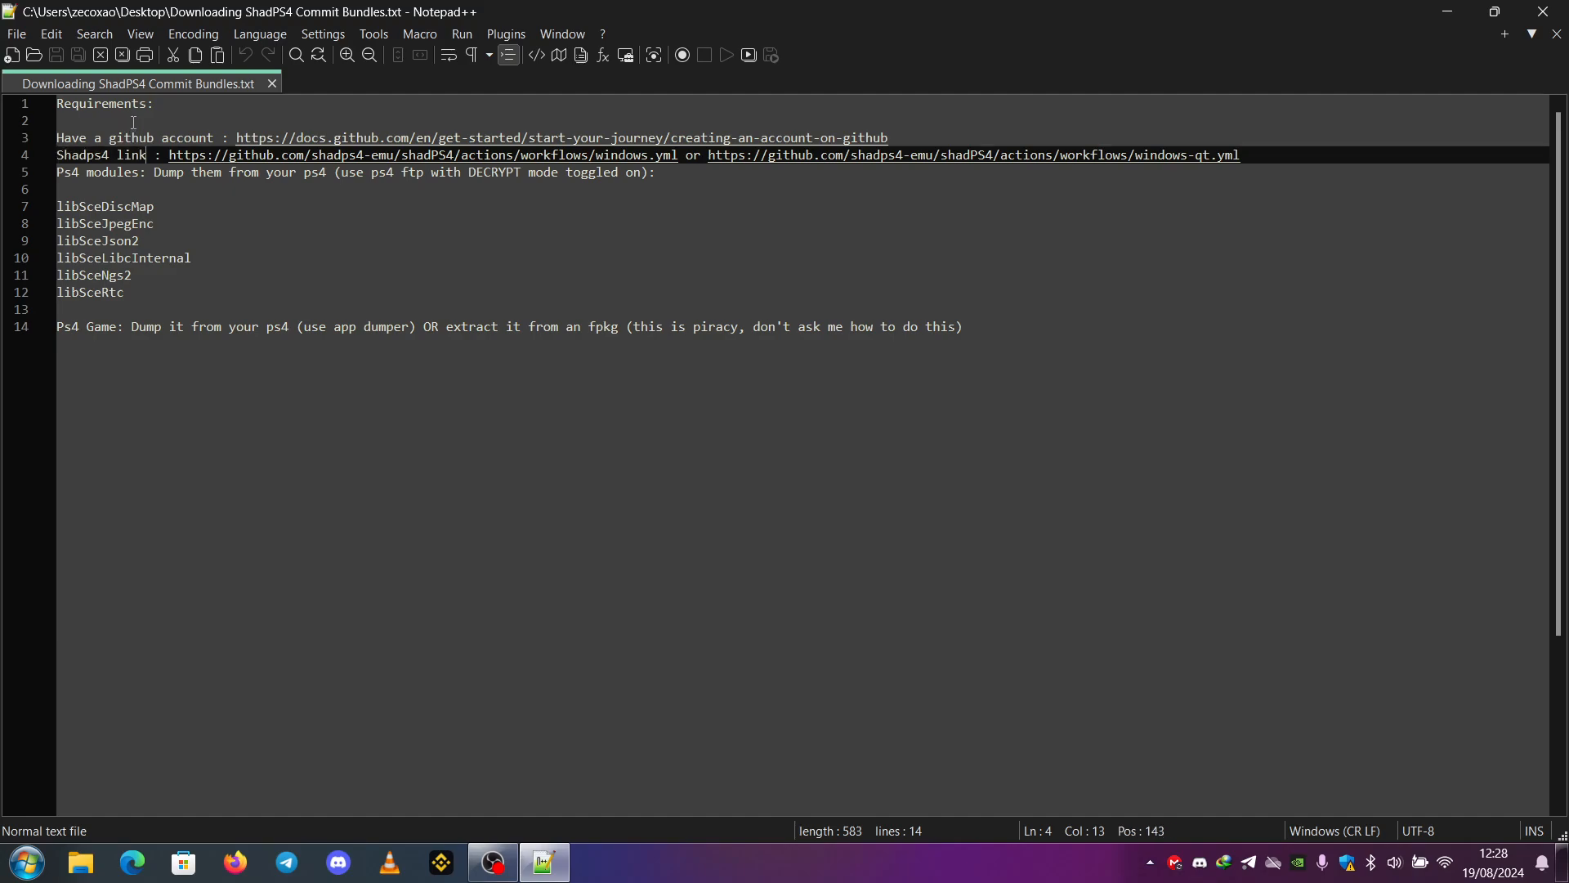
type("(windows")
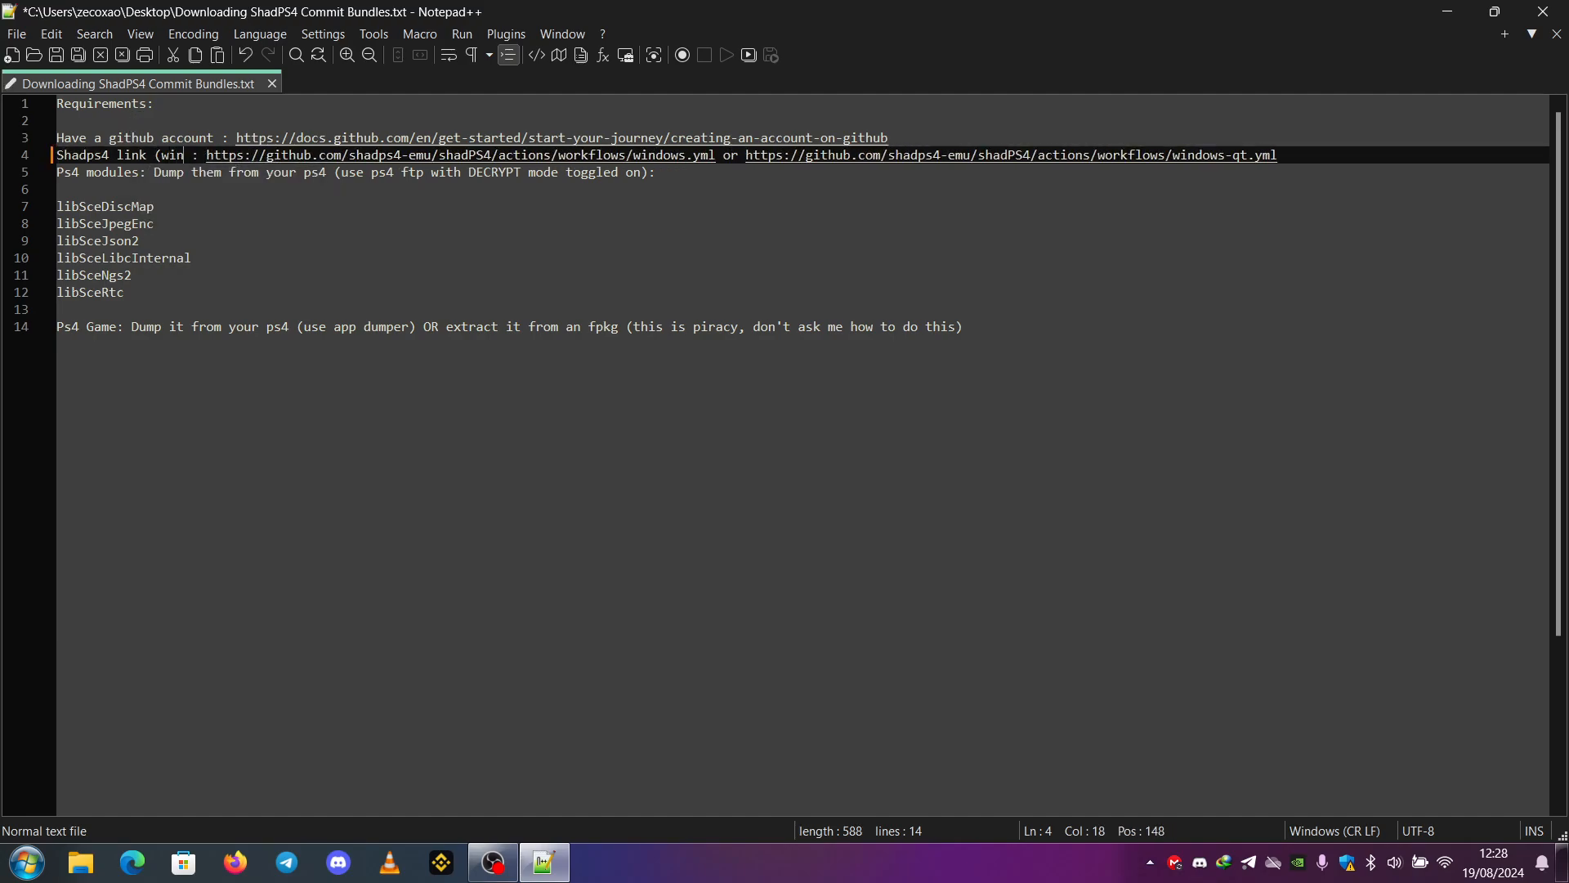
type(")")
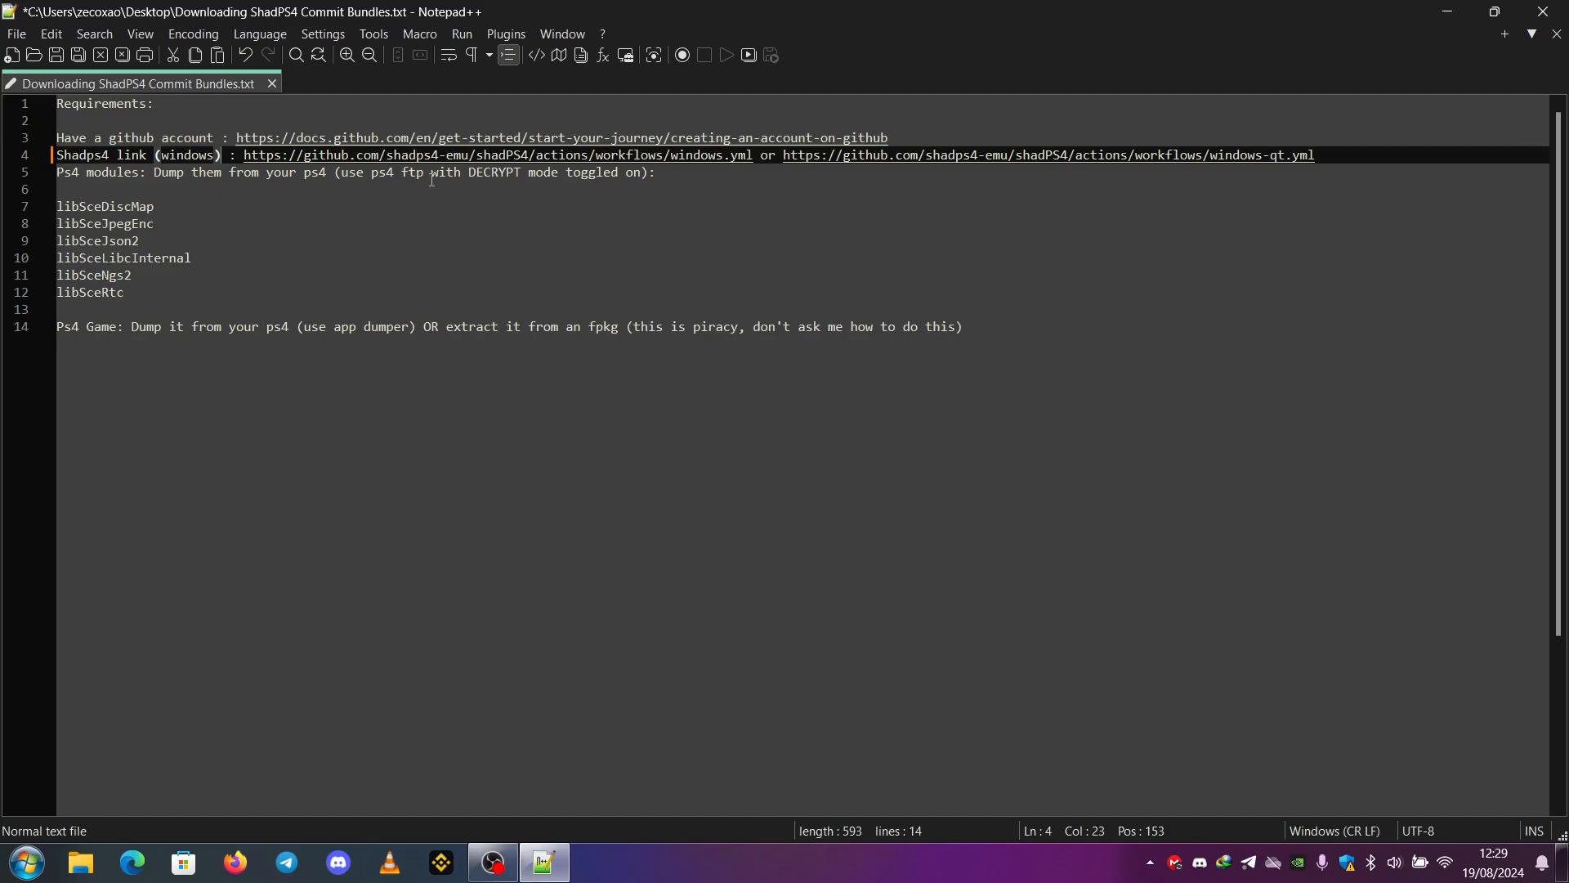
left_click(58, 57)
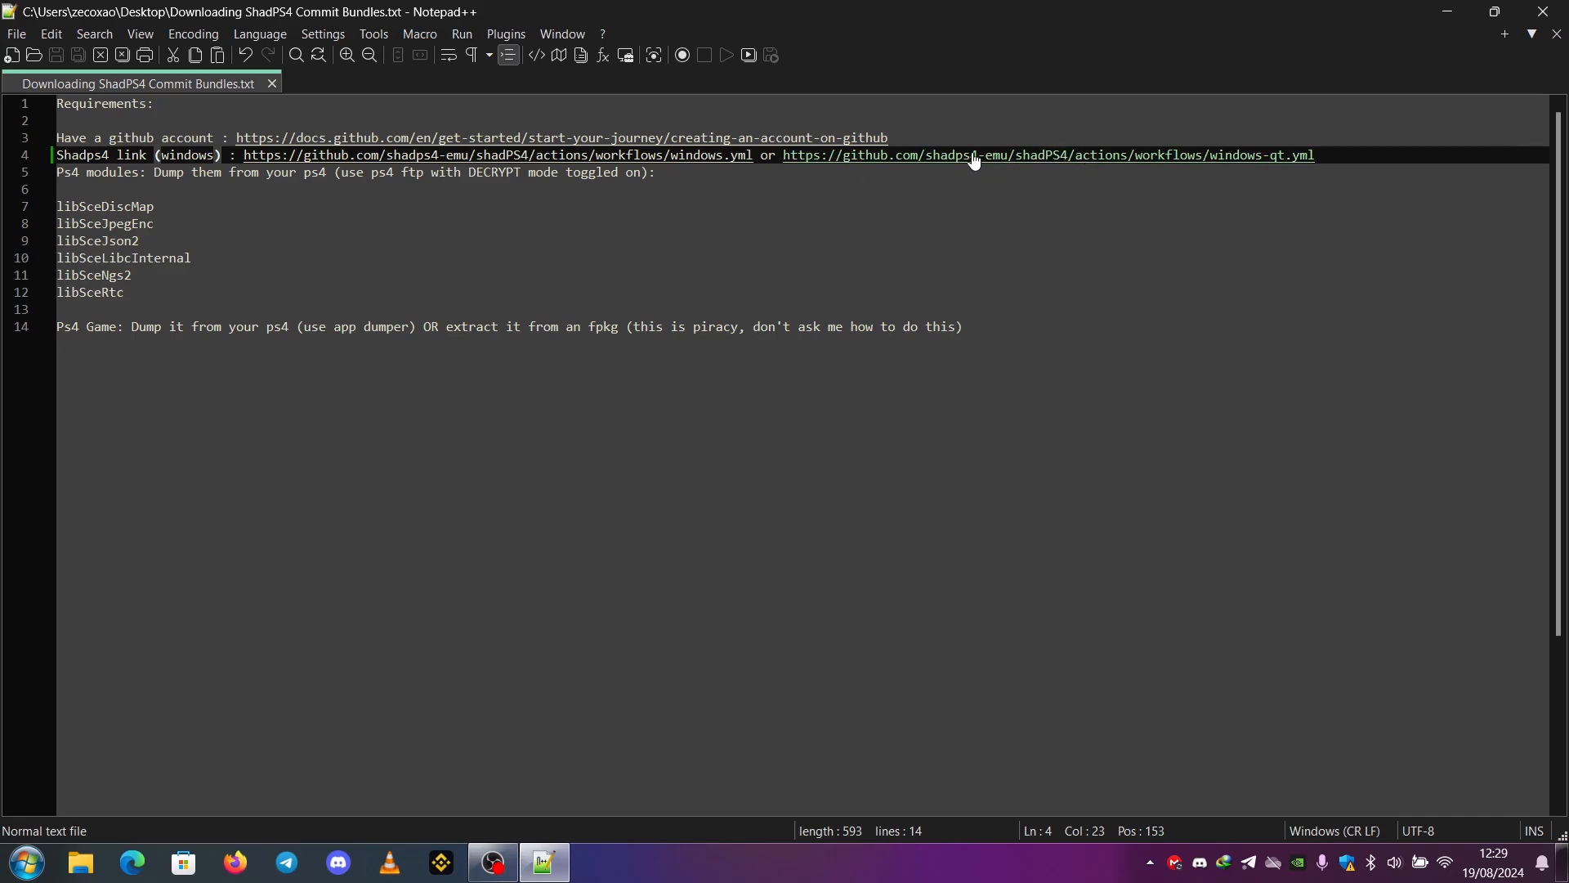
- Follow the windows.yml link to GitHub Actions and open the '[WIP] libSceNgs2 (#439)' run
left_click(705, 160)
double_click(705, 157)
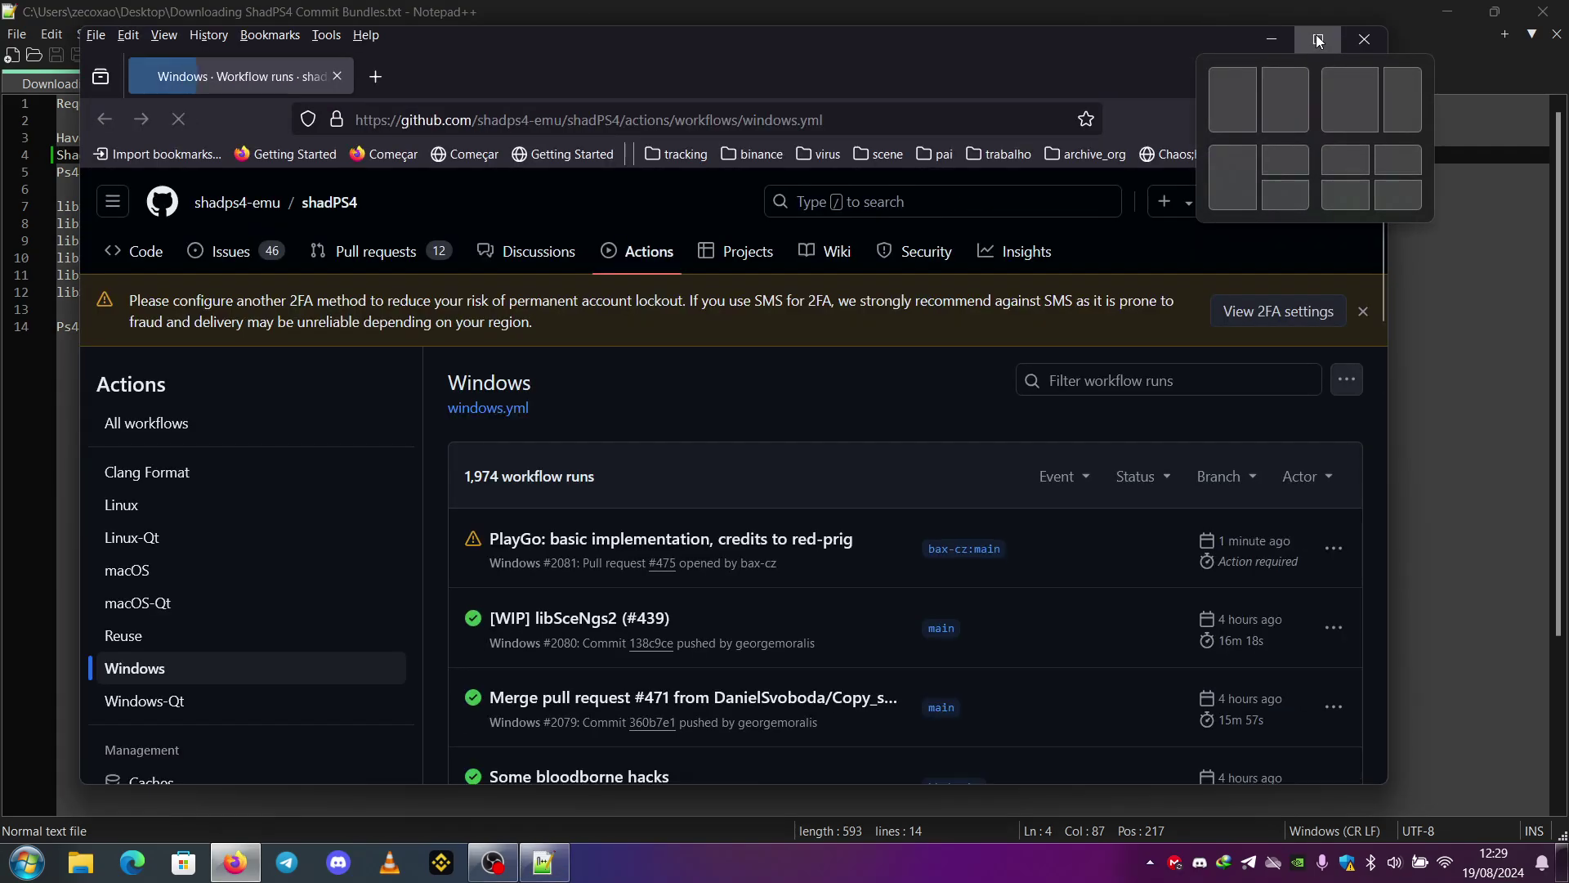
left_click(1316, 38)
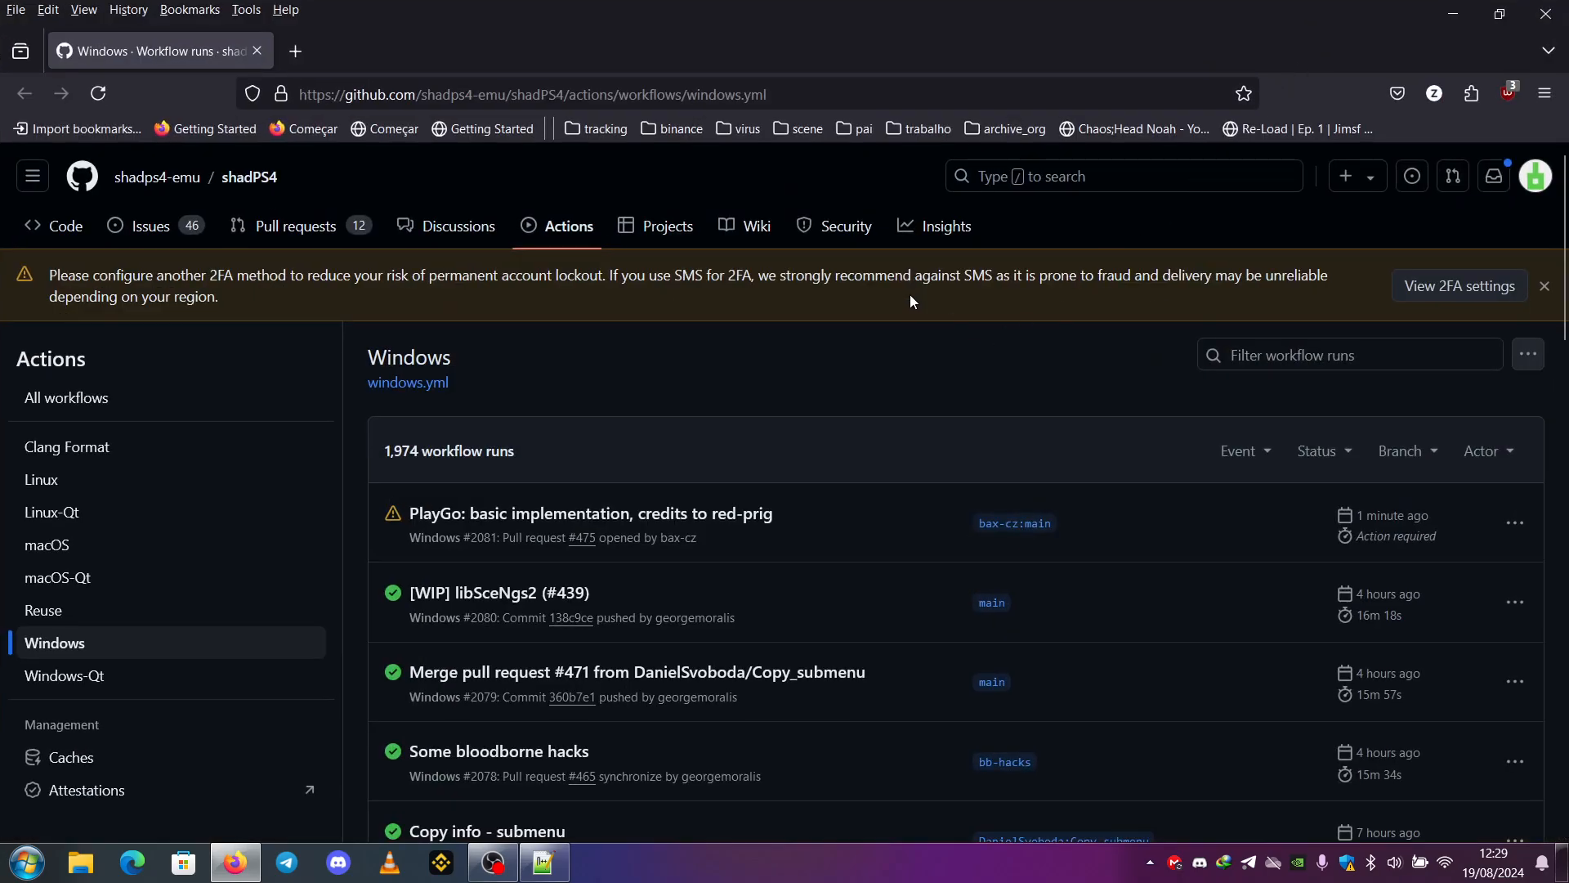
scroll(909, 294, "down", 2)
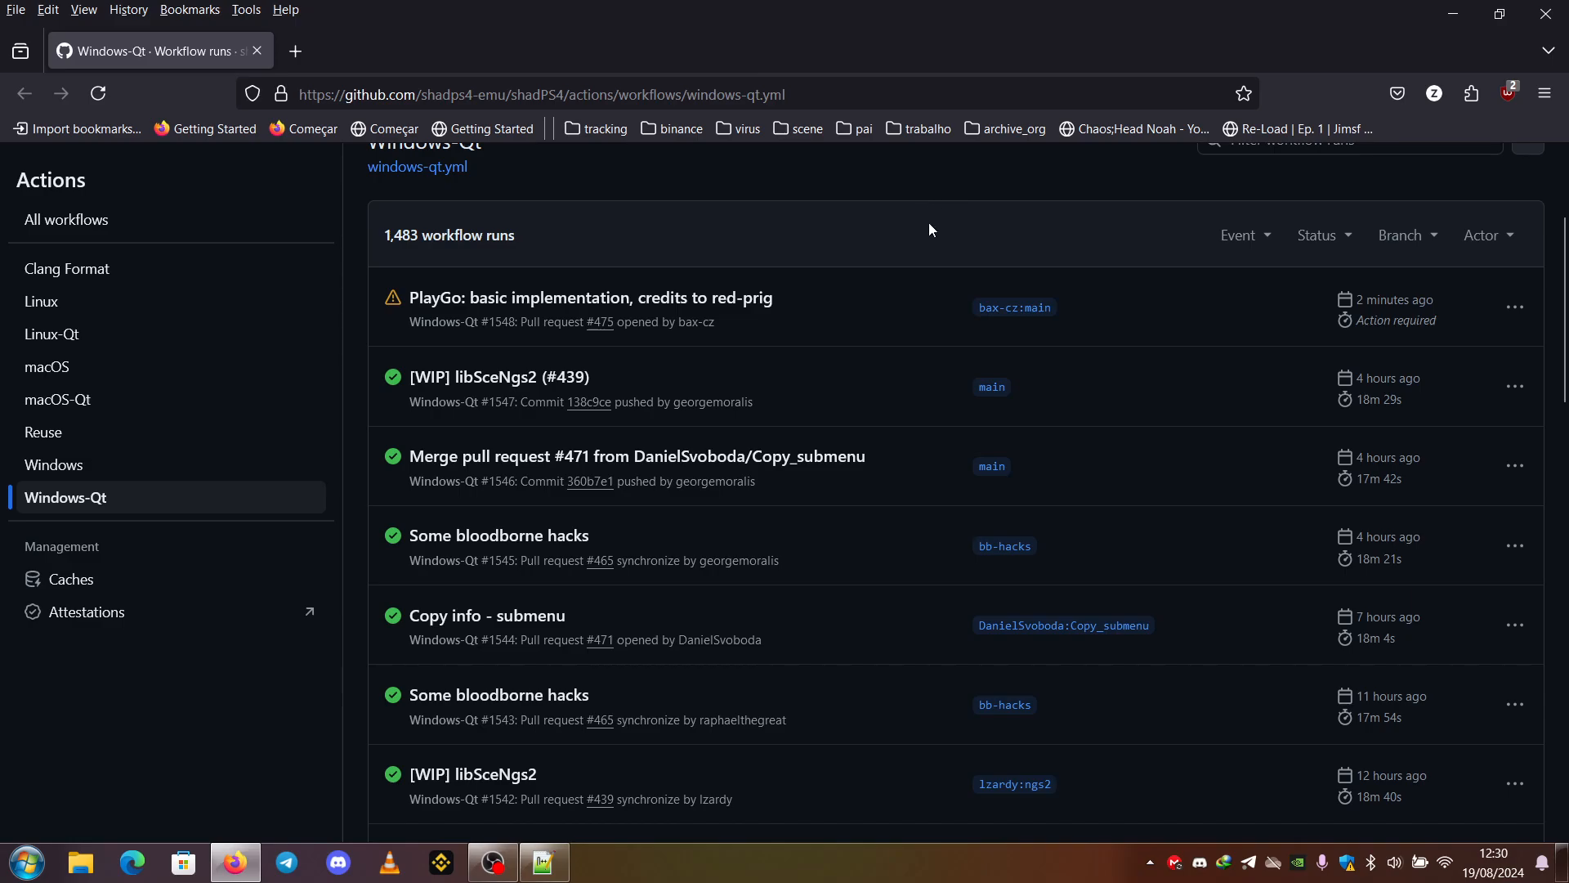
left_click(432, 383)
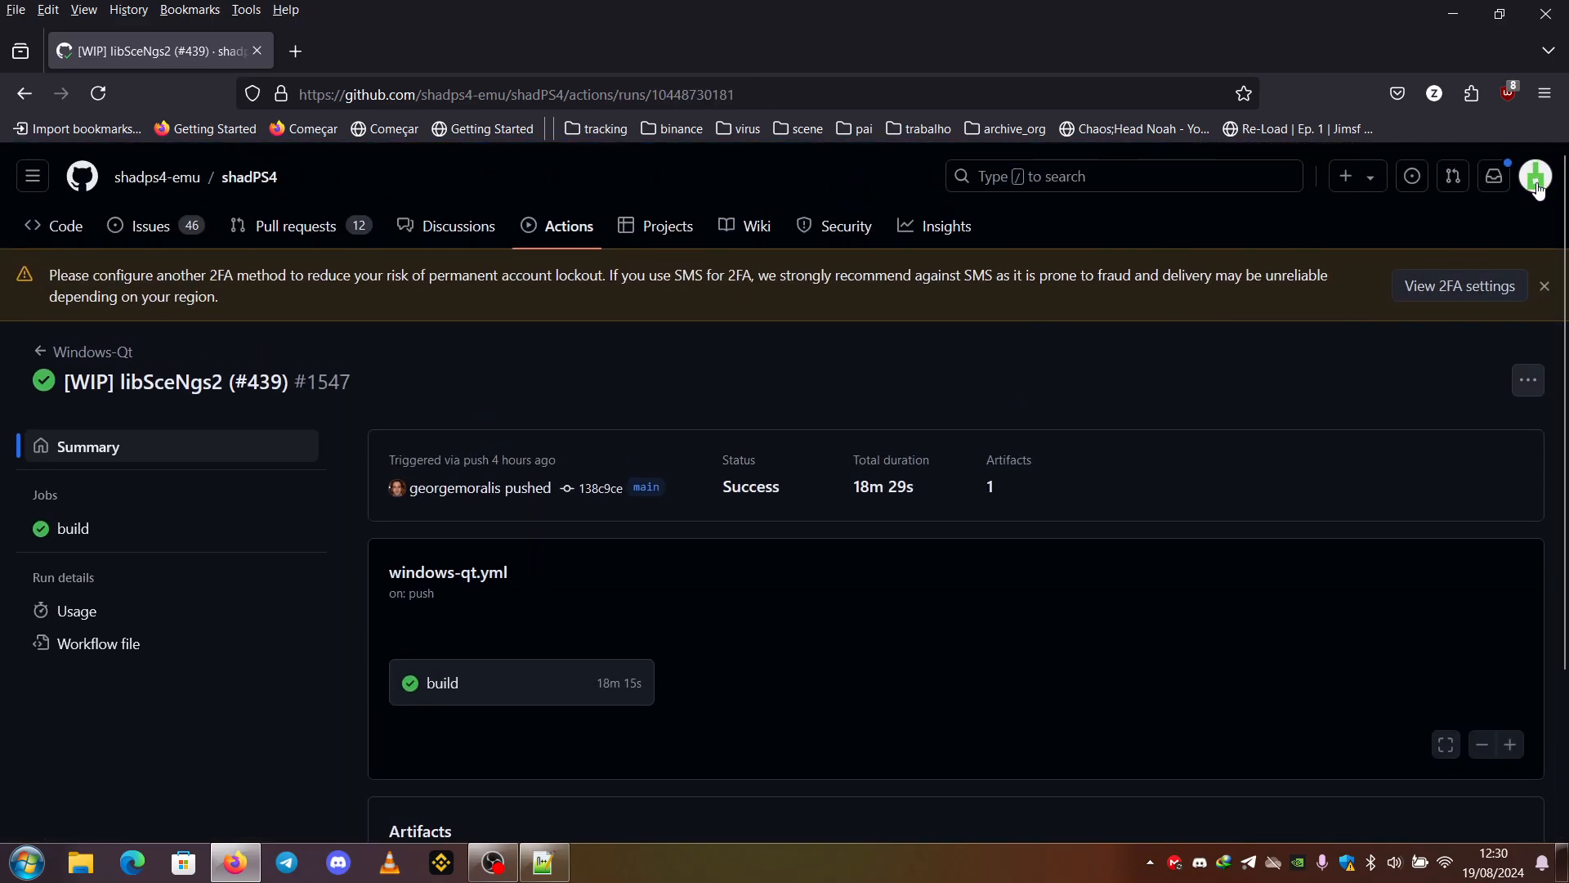
scroll(771, 439, "down", 3)
scroll(824, 520, "down", 1)
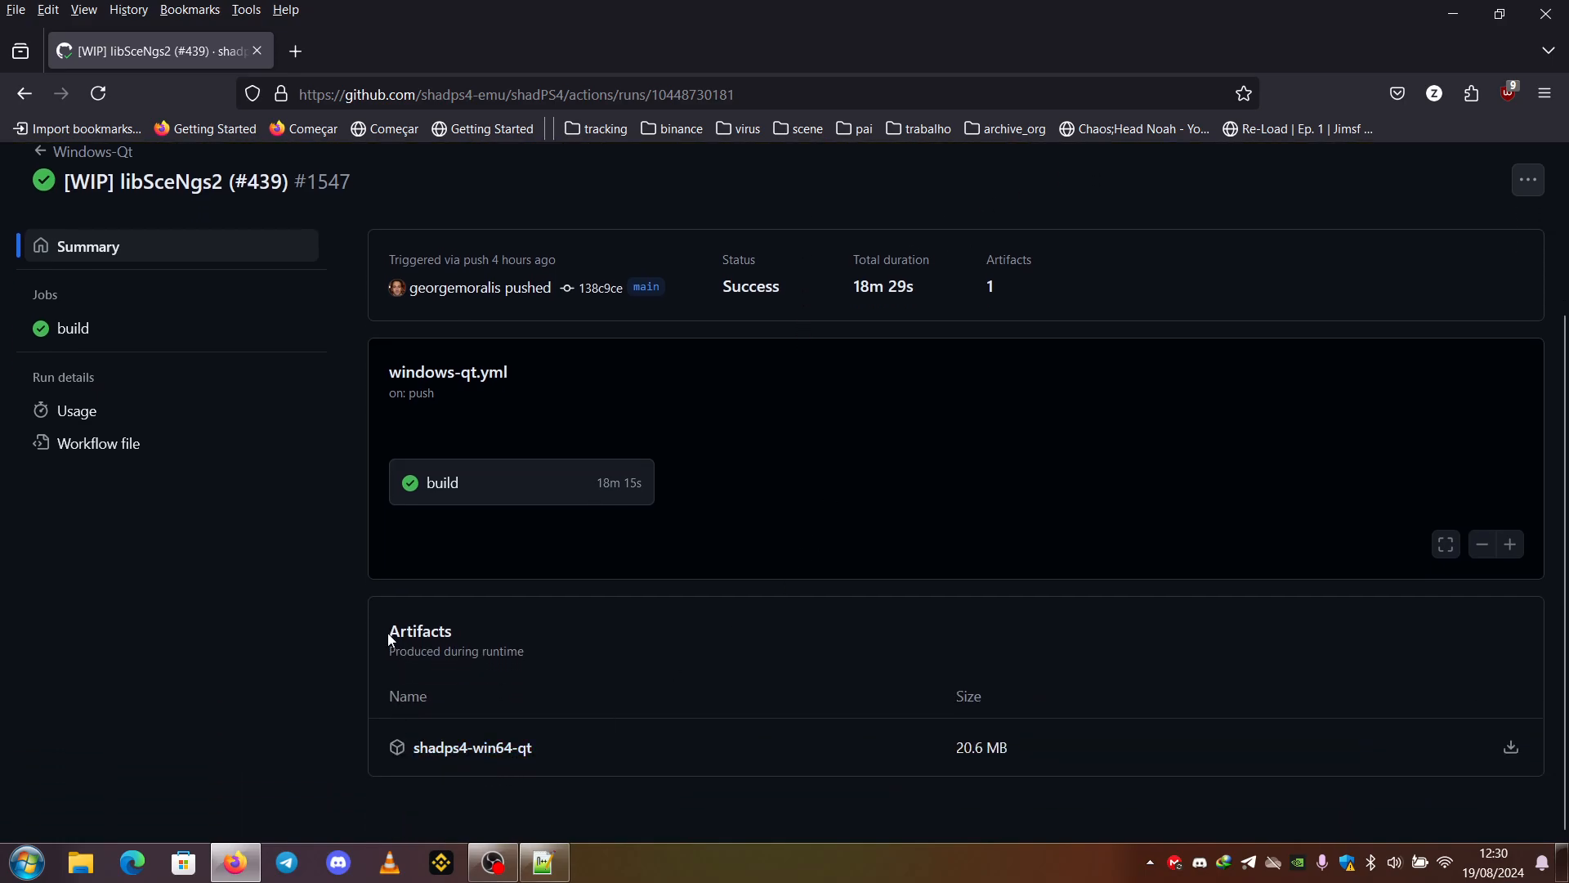
- Download the shadps4-win64-qt artifact zip and show it in its downloads folder
left_click_drag(387, 632, 529, 679)
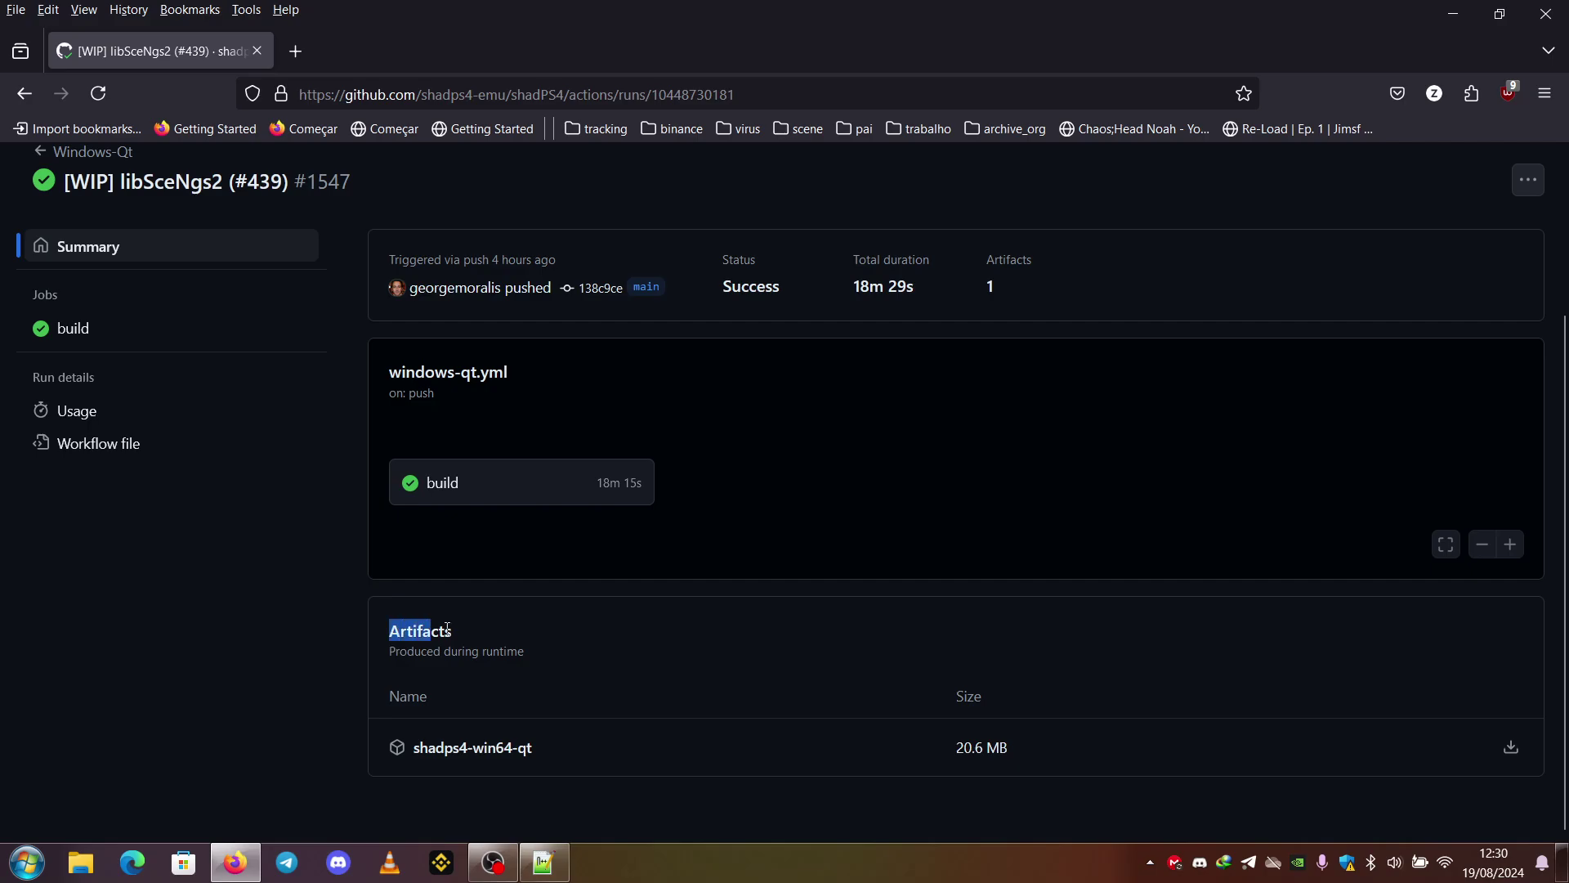
left_click(548, 681)
left_click(494, 748)
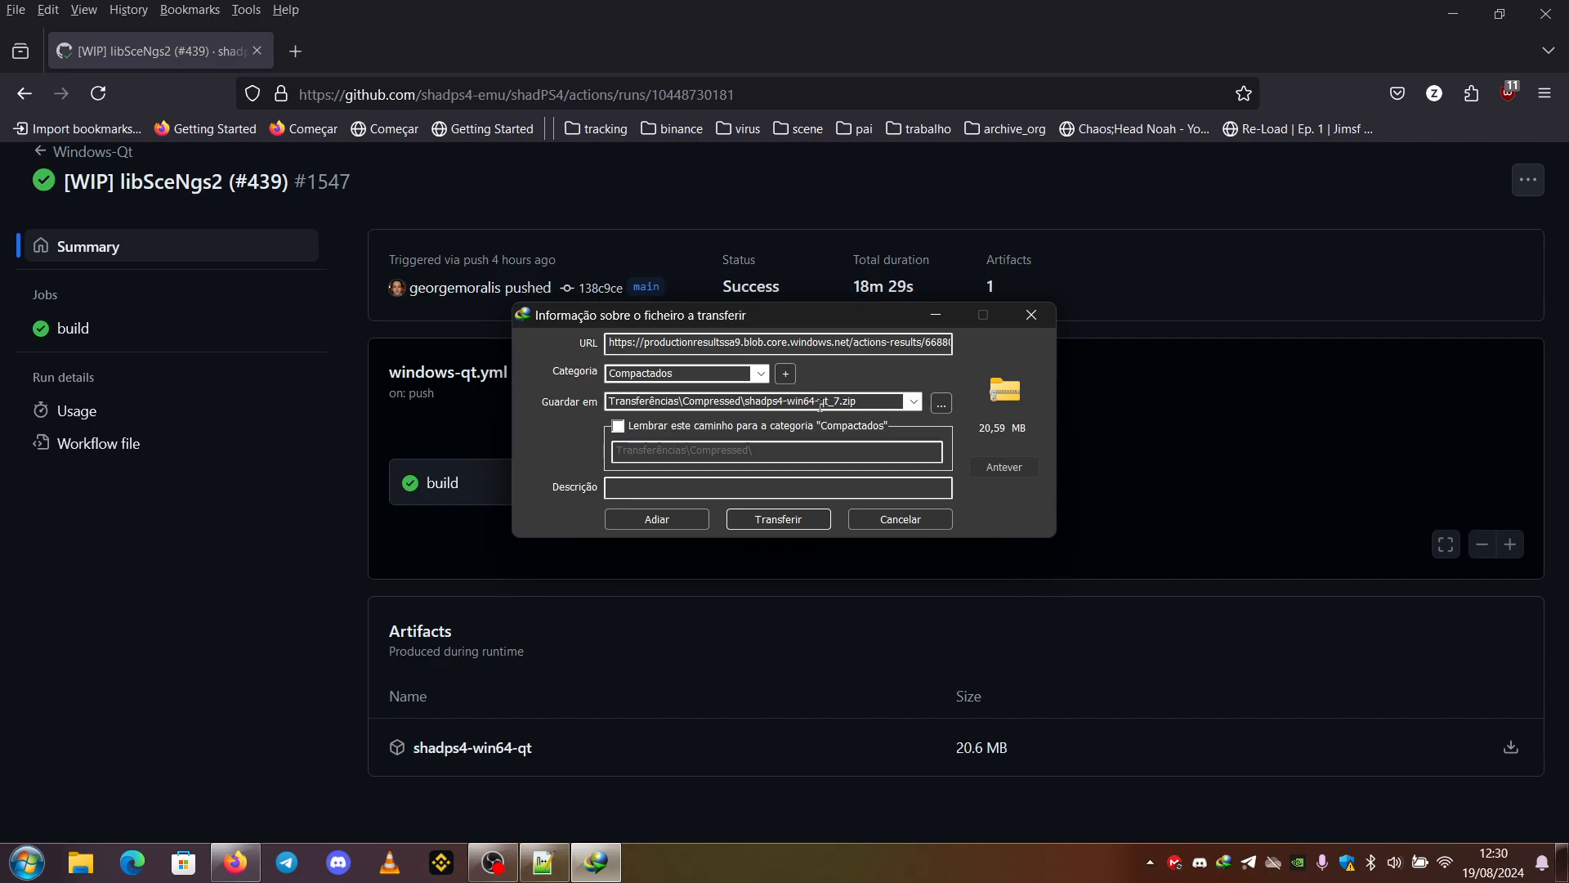
left_click(785, 519)
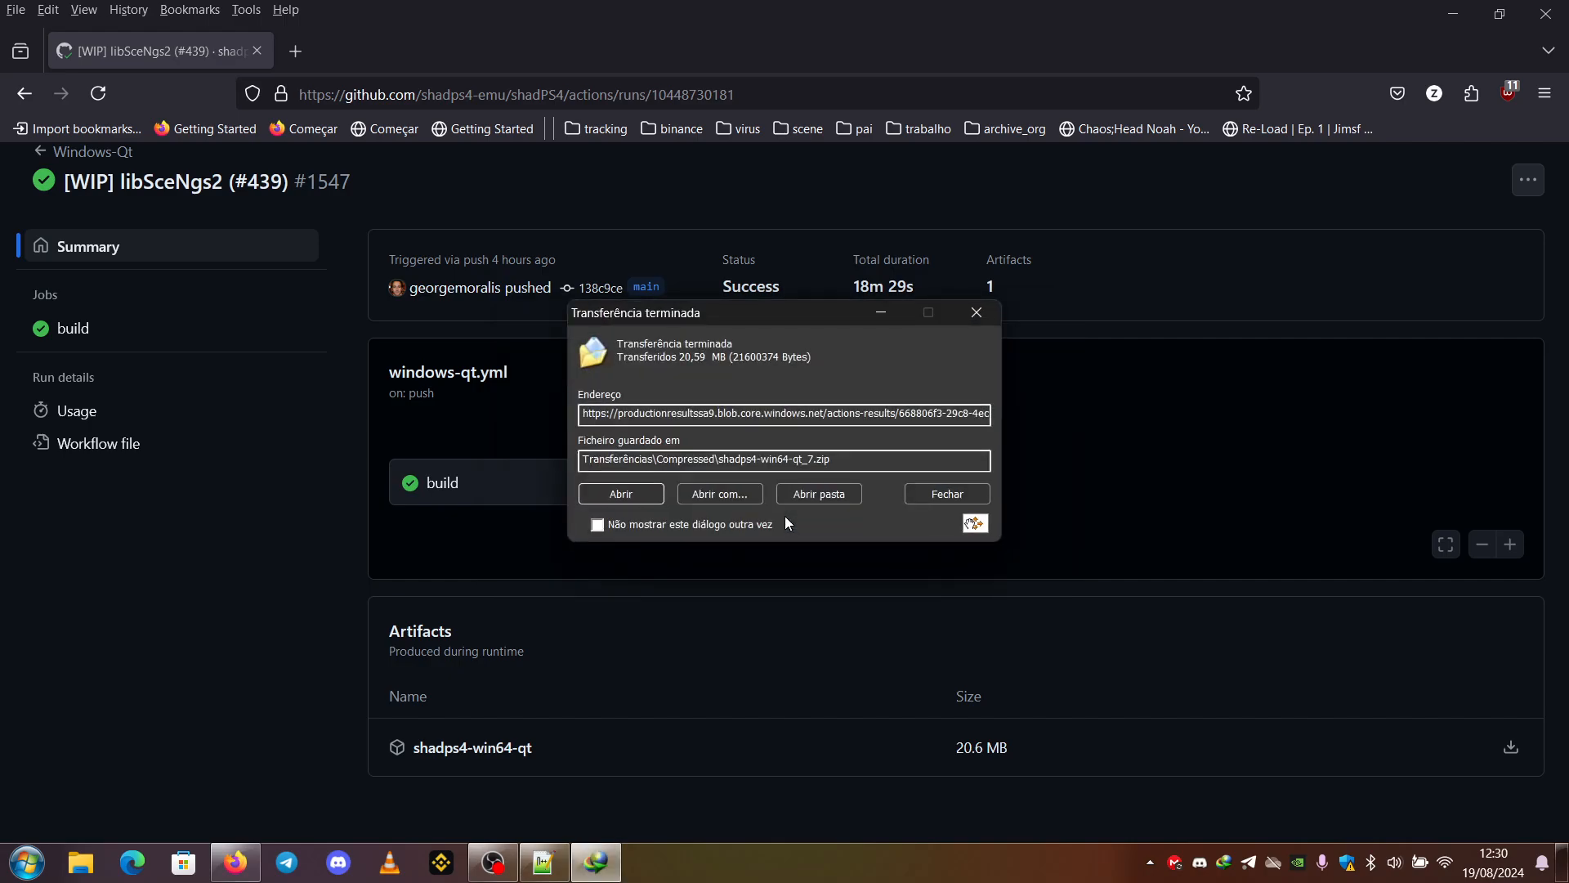
left_click(820, 494)
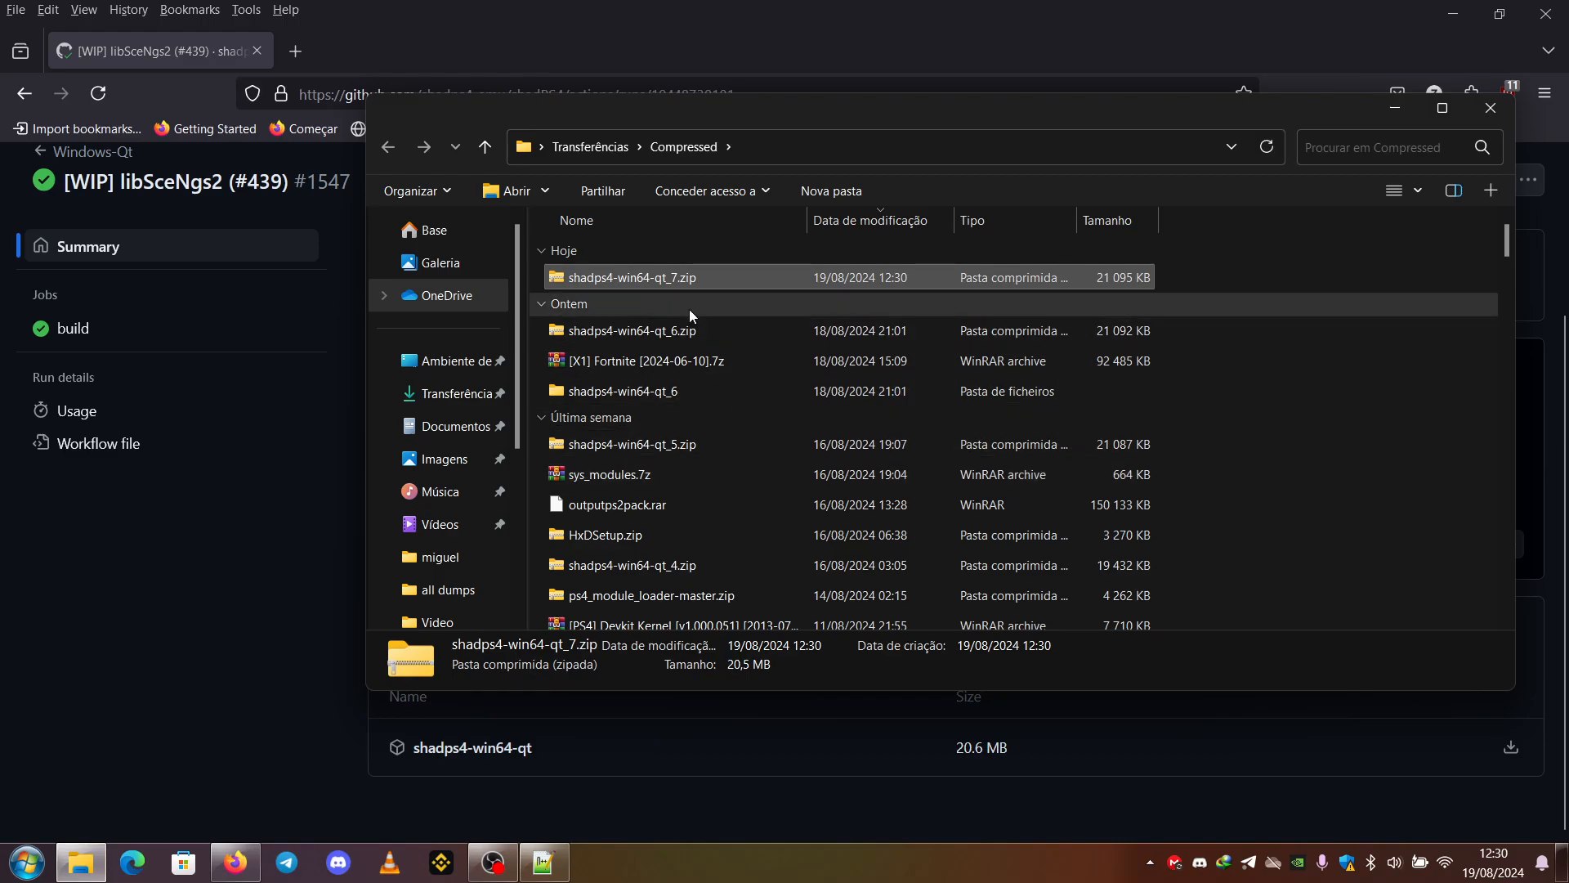
- Extract shadps4-win64-qt_7.zip with WinRAR into its own folder, browse it, then return to the notes
right_click(640, 276)
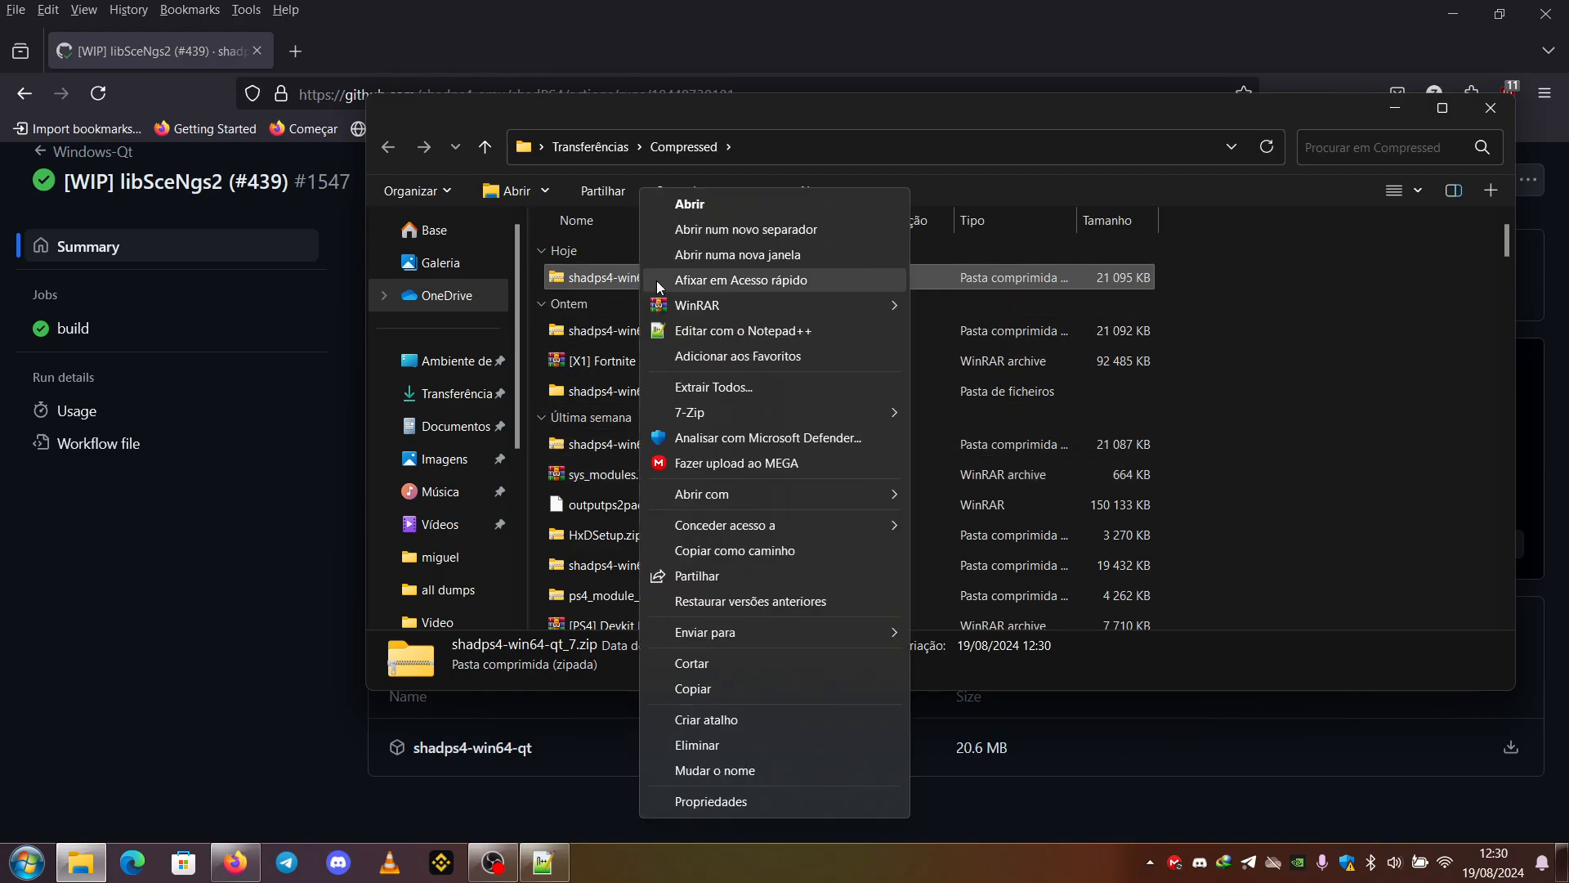
mouse_move(714, 305)
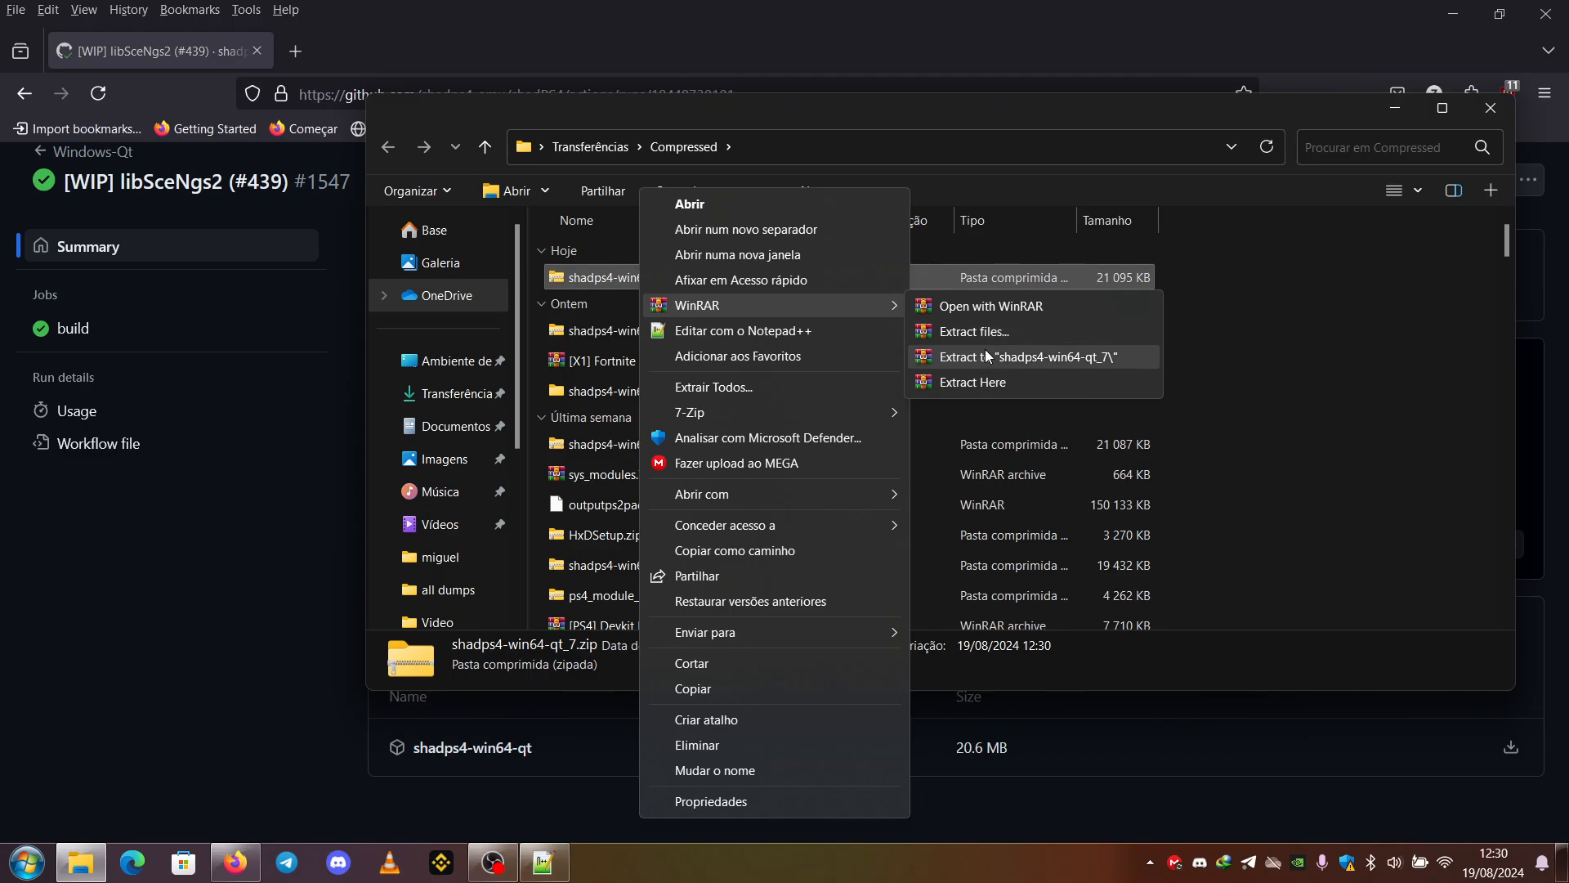
left_click(985, 350)
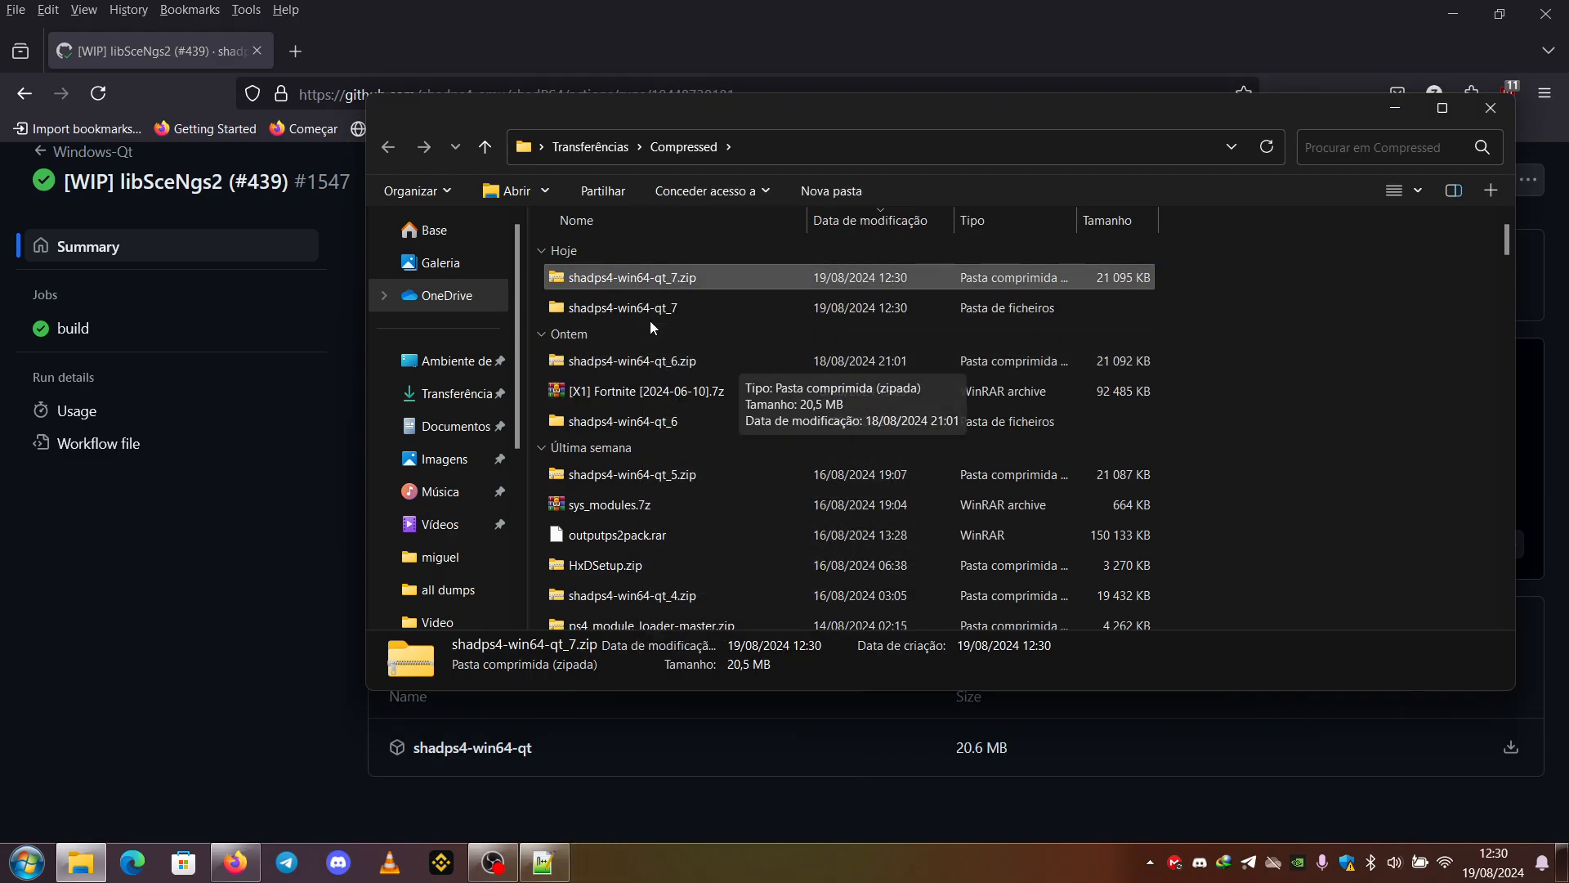
left_click(644, 310)
double_click(644, 309)
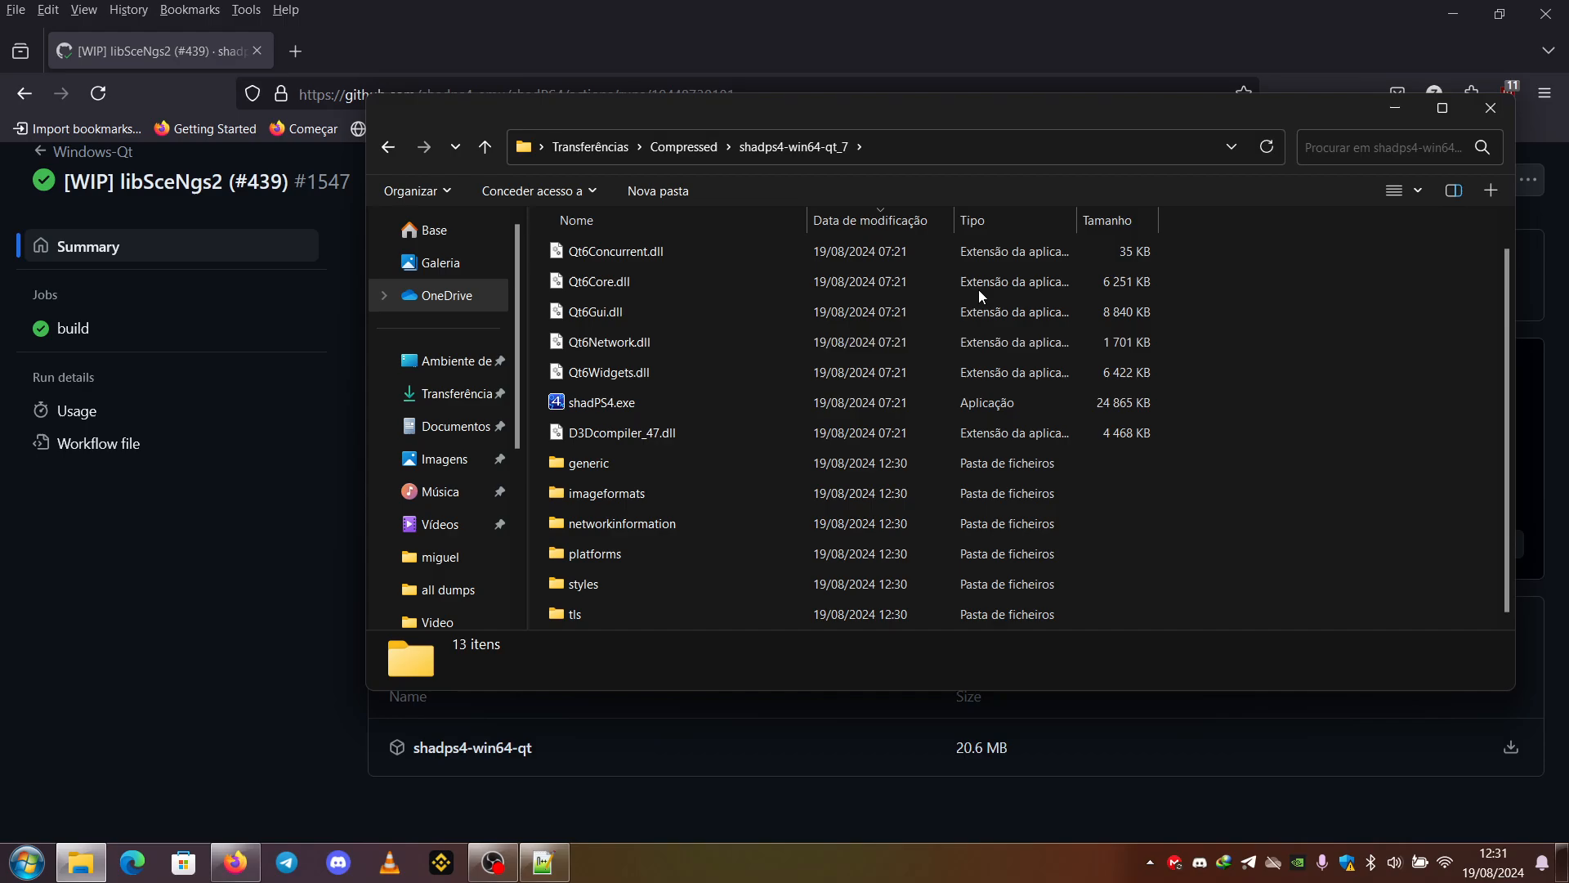
left_click(1397, 111)
key("alt+Tab")
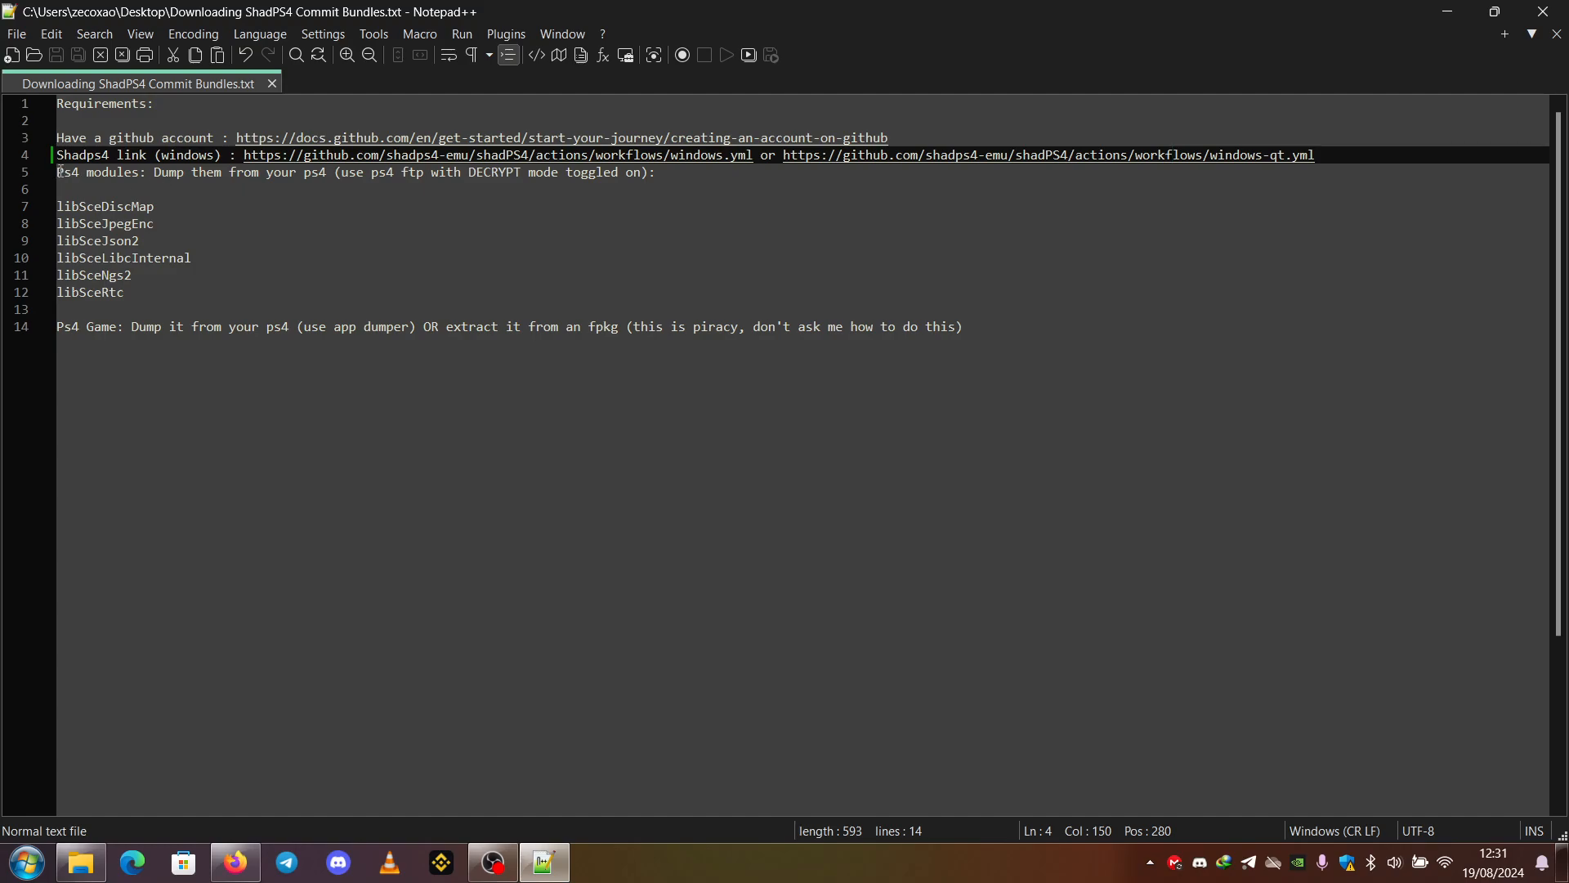
- Highlight the line-5 note on dumping PS4 modules with FTP in DECRYPT mode, then bring Firefox forward
left_click_drag(57, 172, 147, 172)
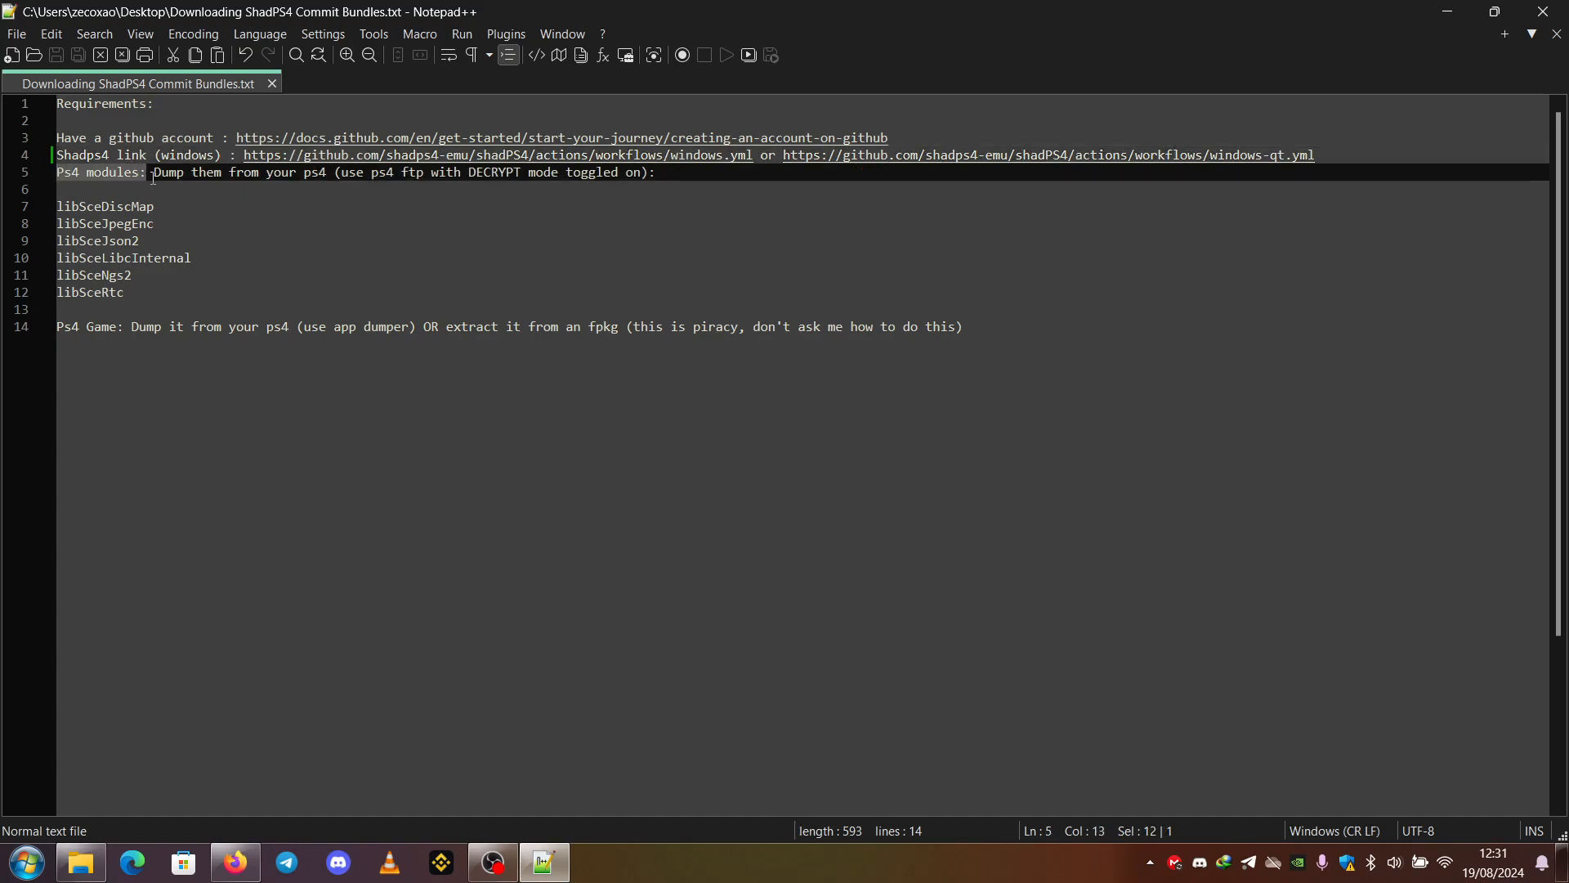
left_click_drag(154, 172, 648, 172)
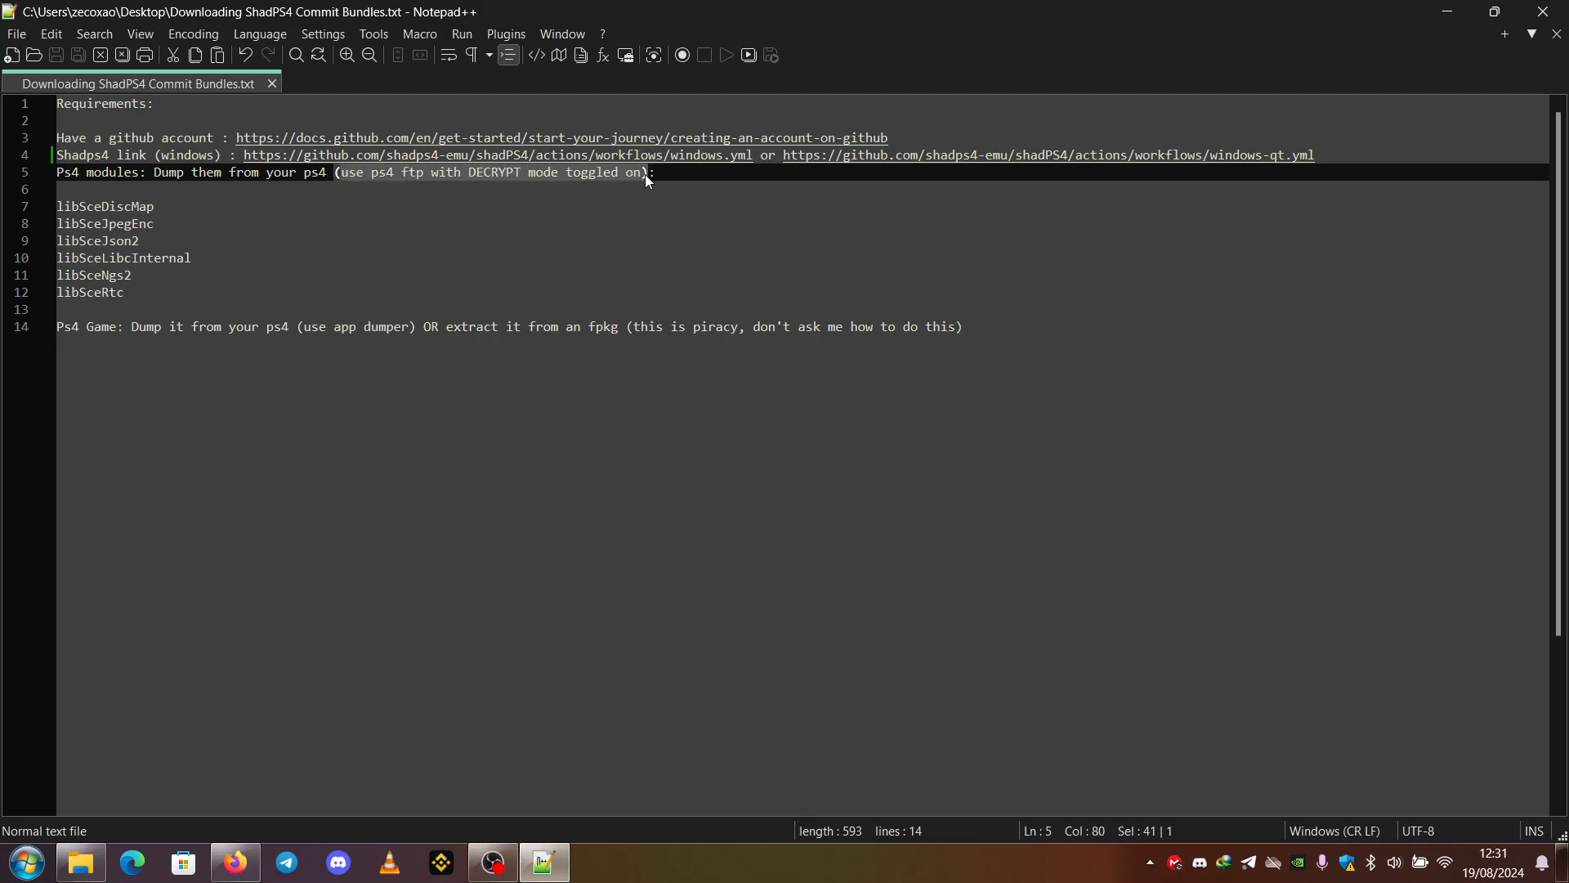
left_click(233, 862)
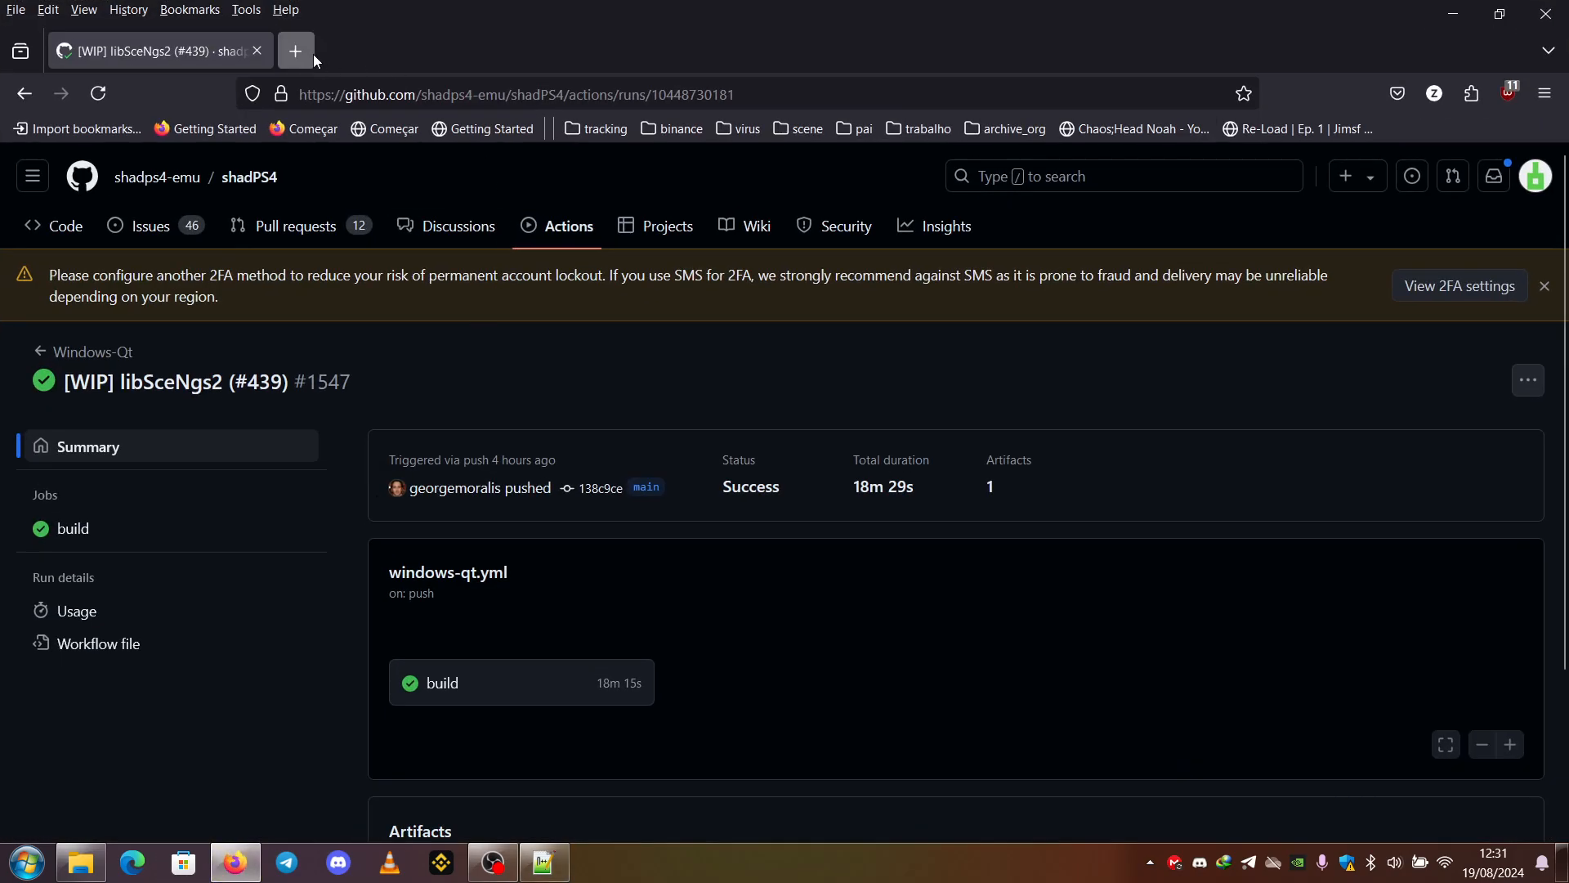
- Go to github.com/SceneCollective in a new tab, landing on a 404 page
left_click(270, 51)
type("gi")
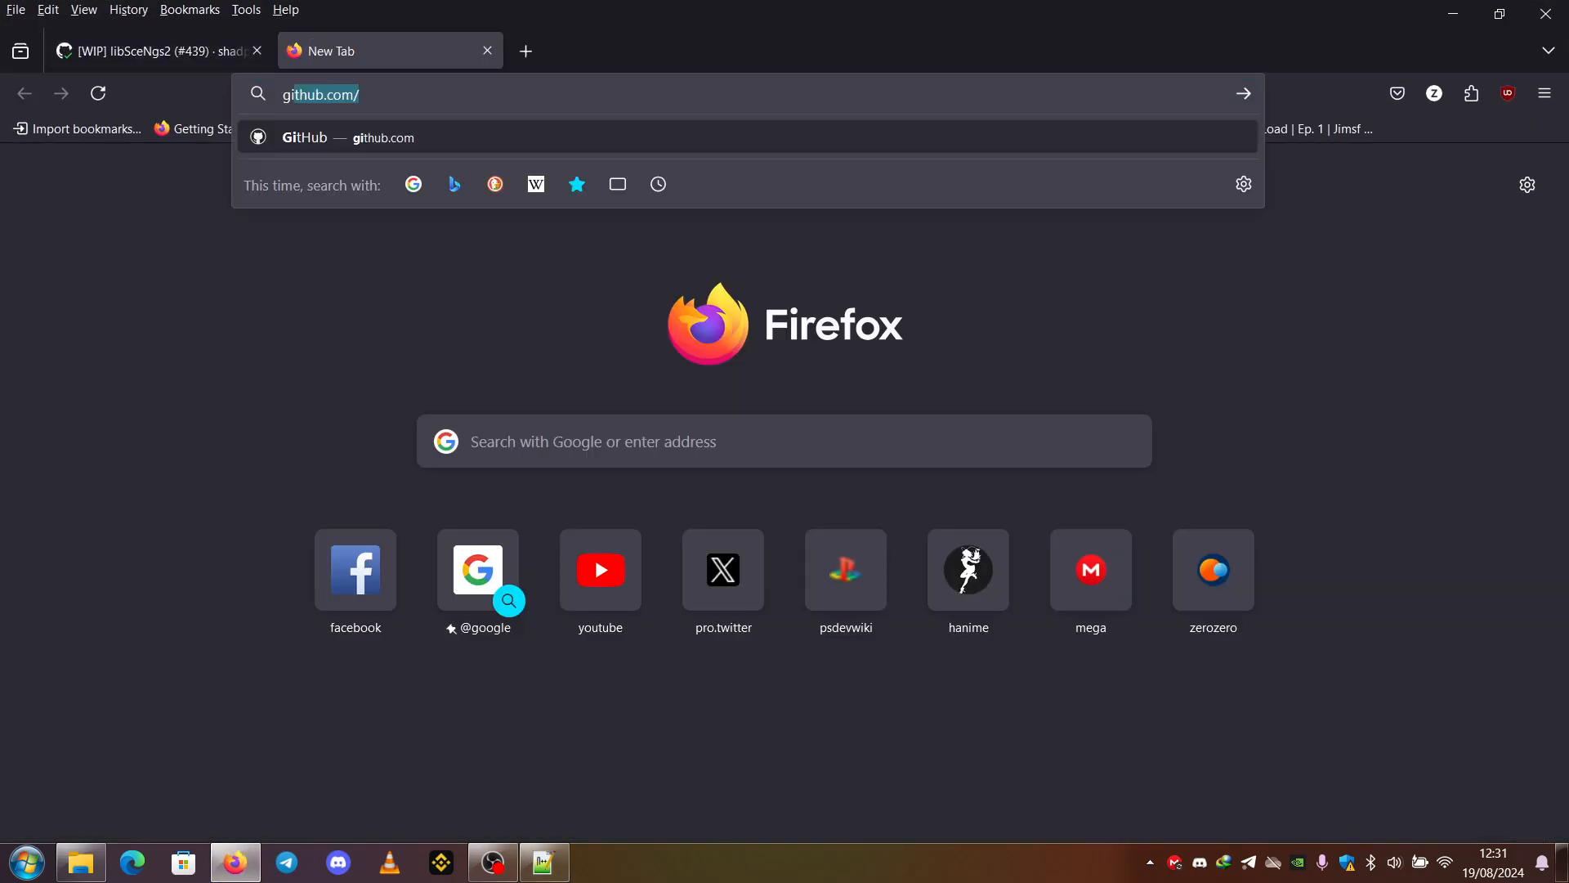
type("thub.com/")
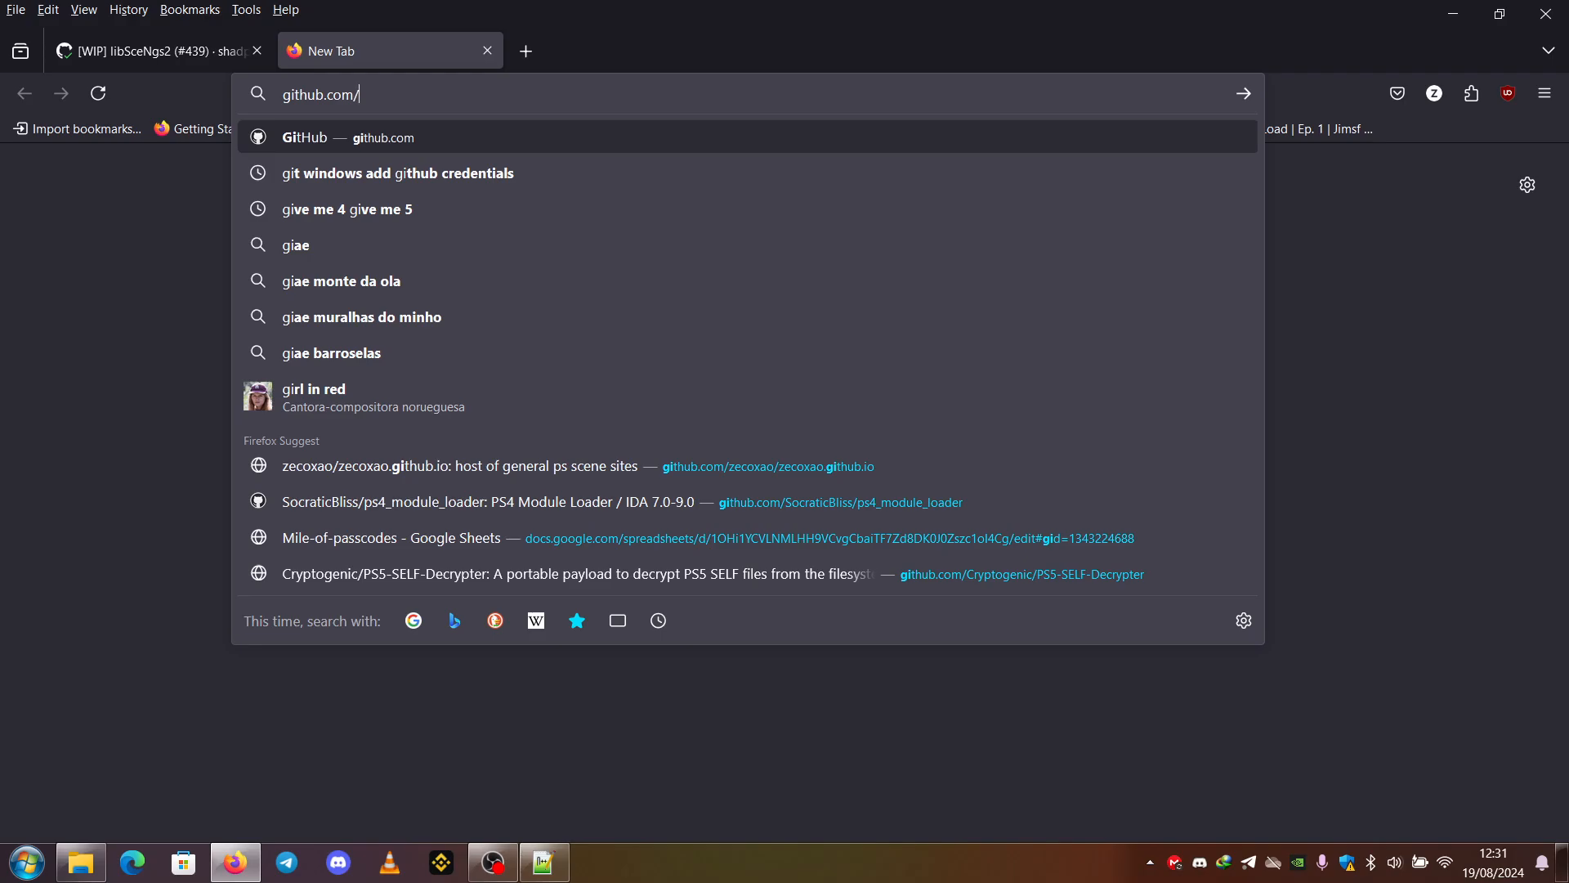
type("ps3")
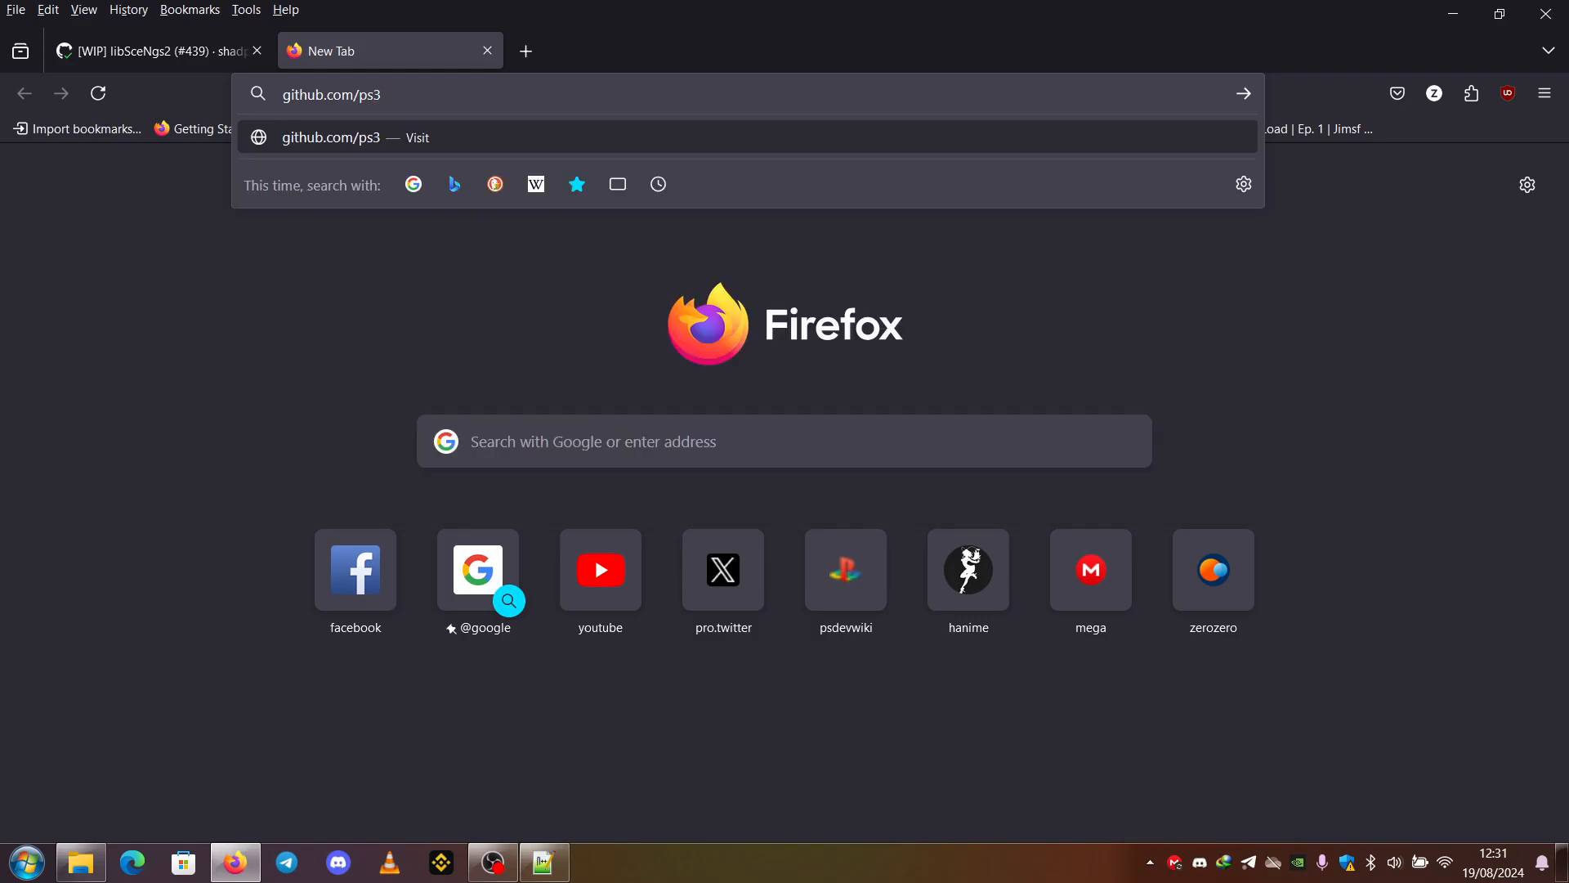
key("BackSpace")
key("BackSpace")
key("BackSpace")
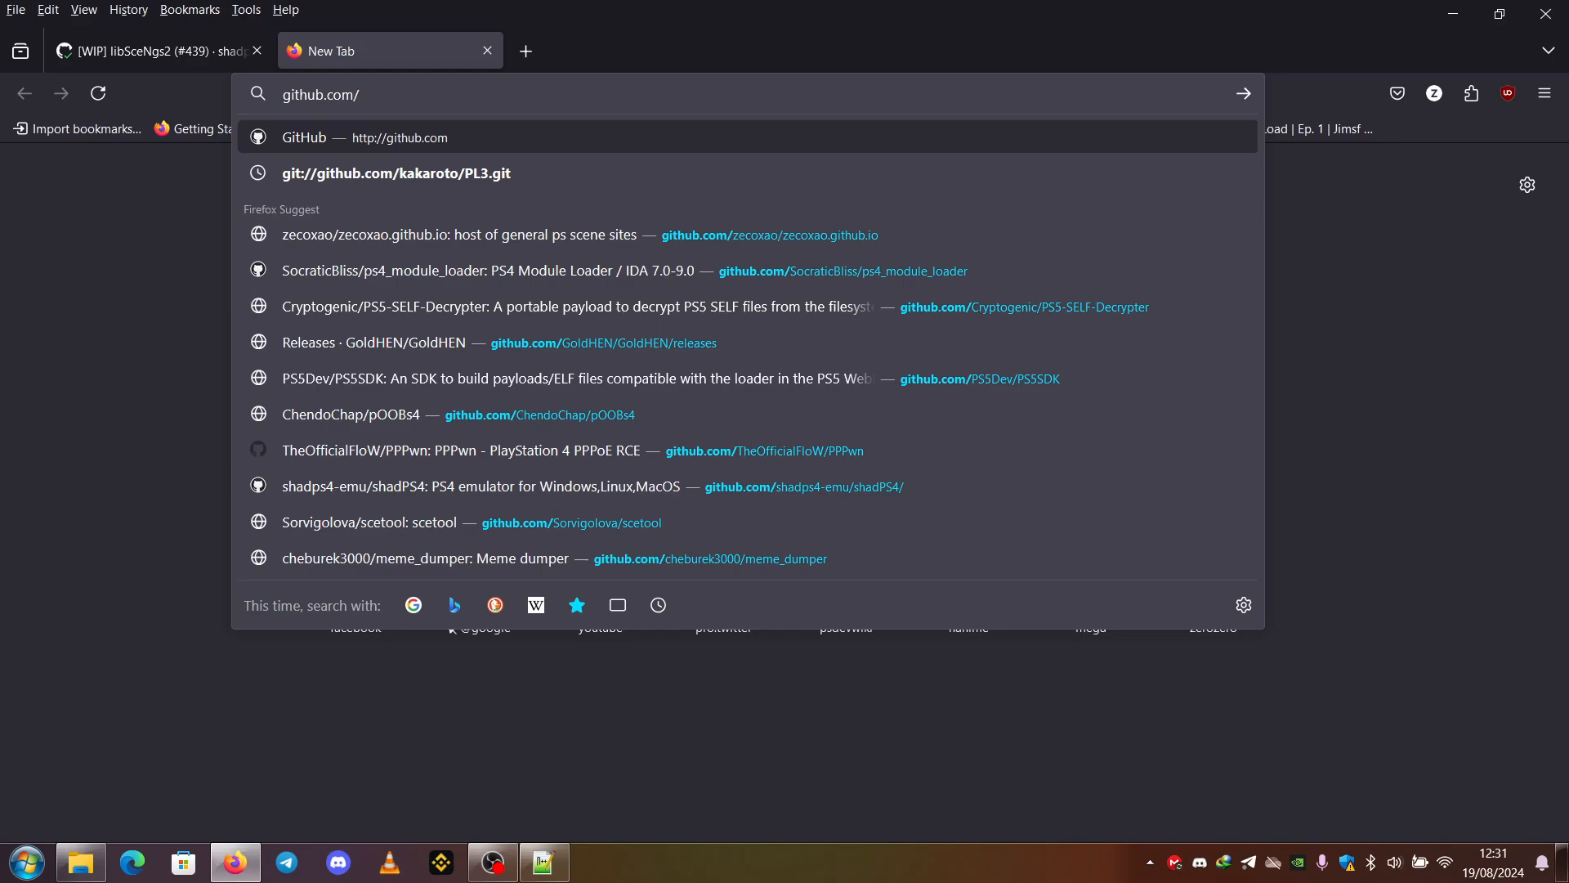
type("Sc")
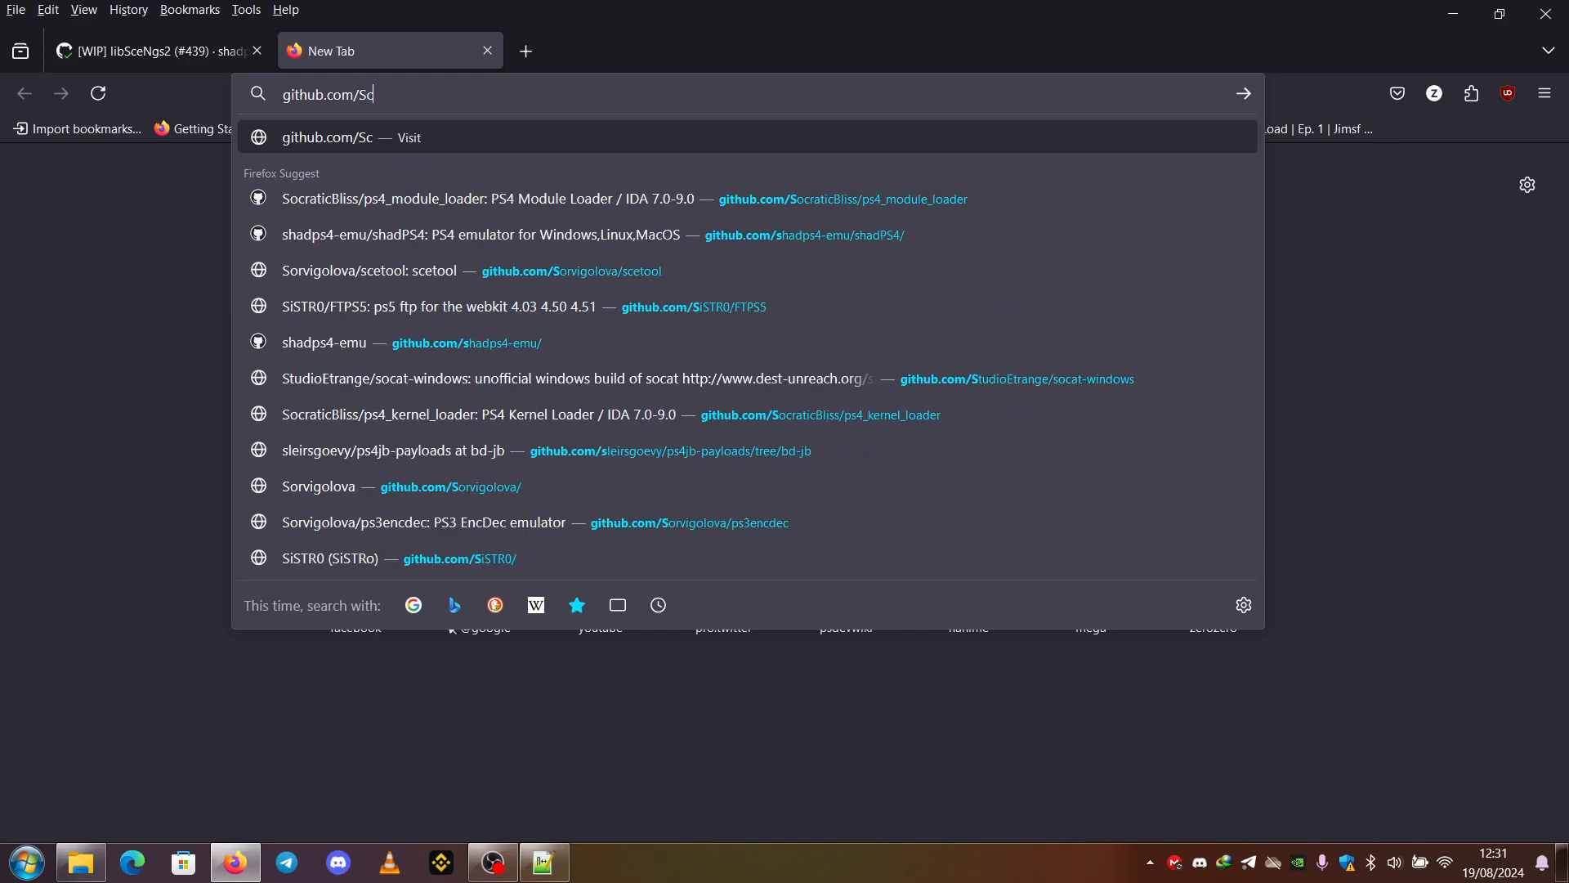
type("ene")
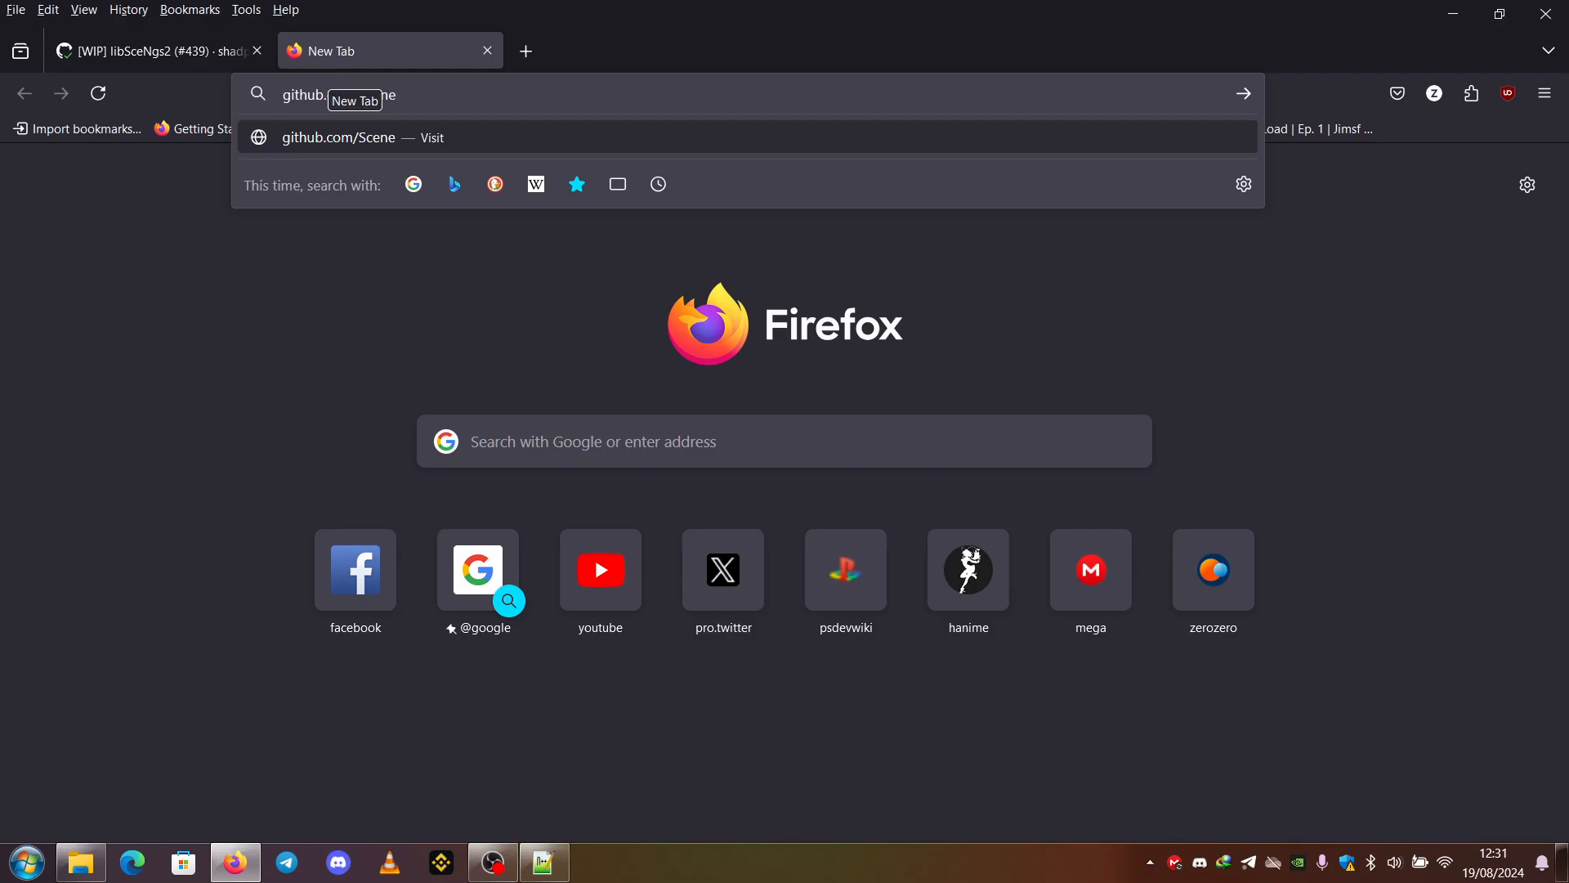
type("Collective")
key("Return")
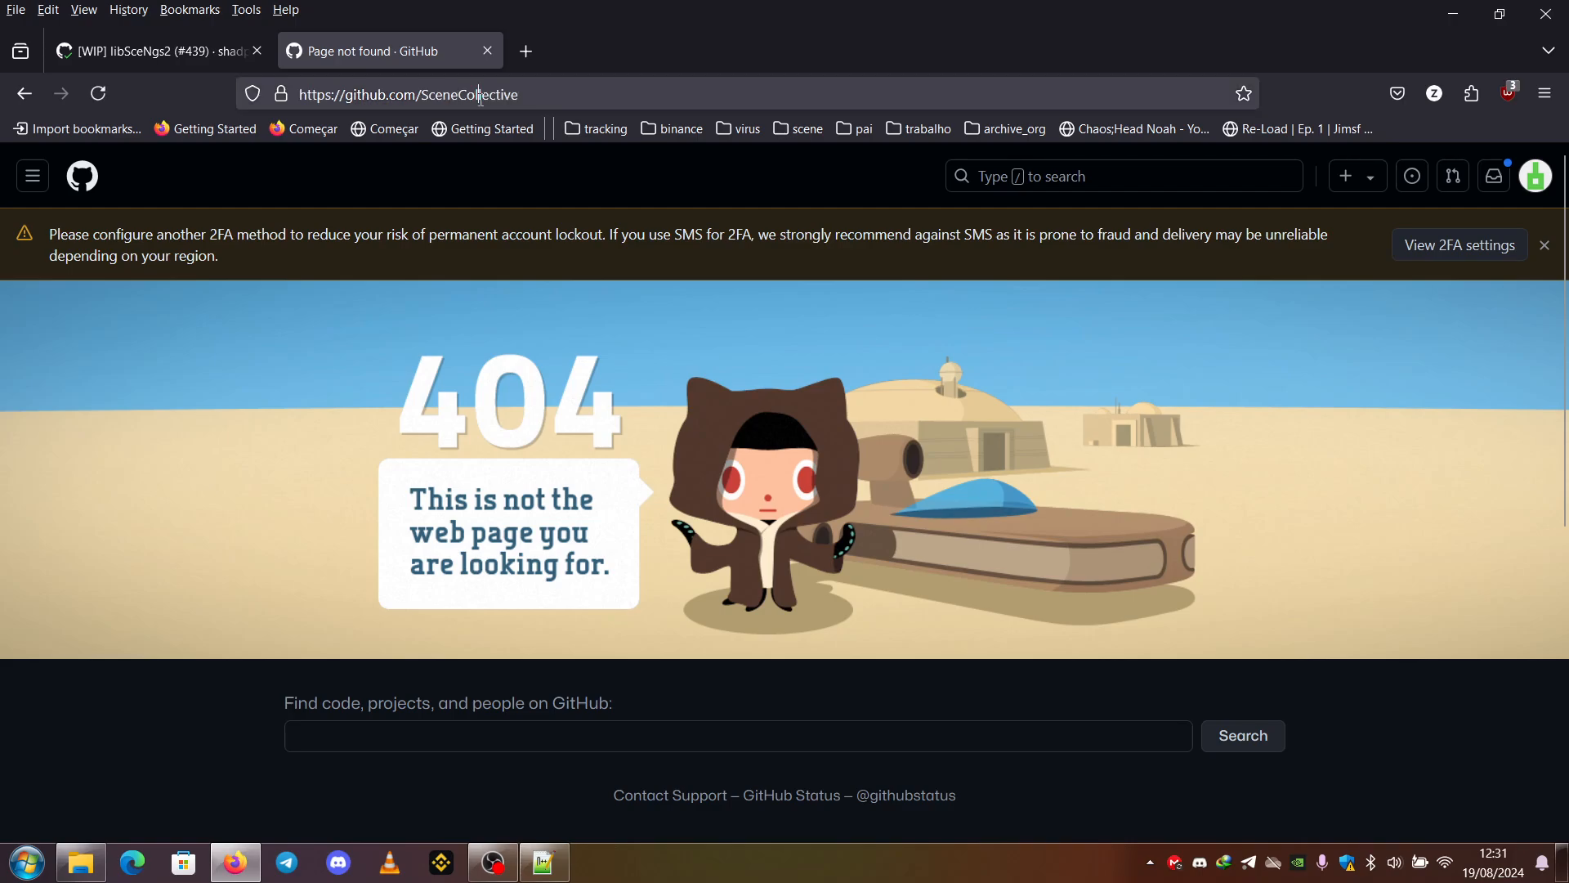
left_click(475, 97)
double_click(470, 94)
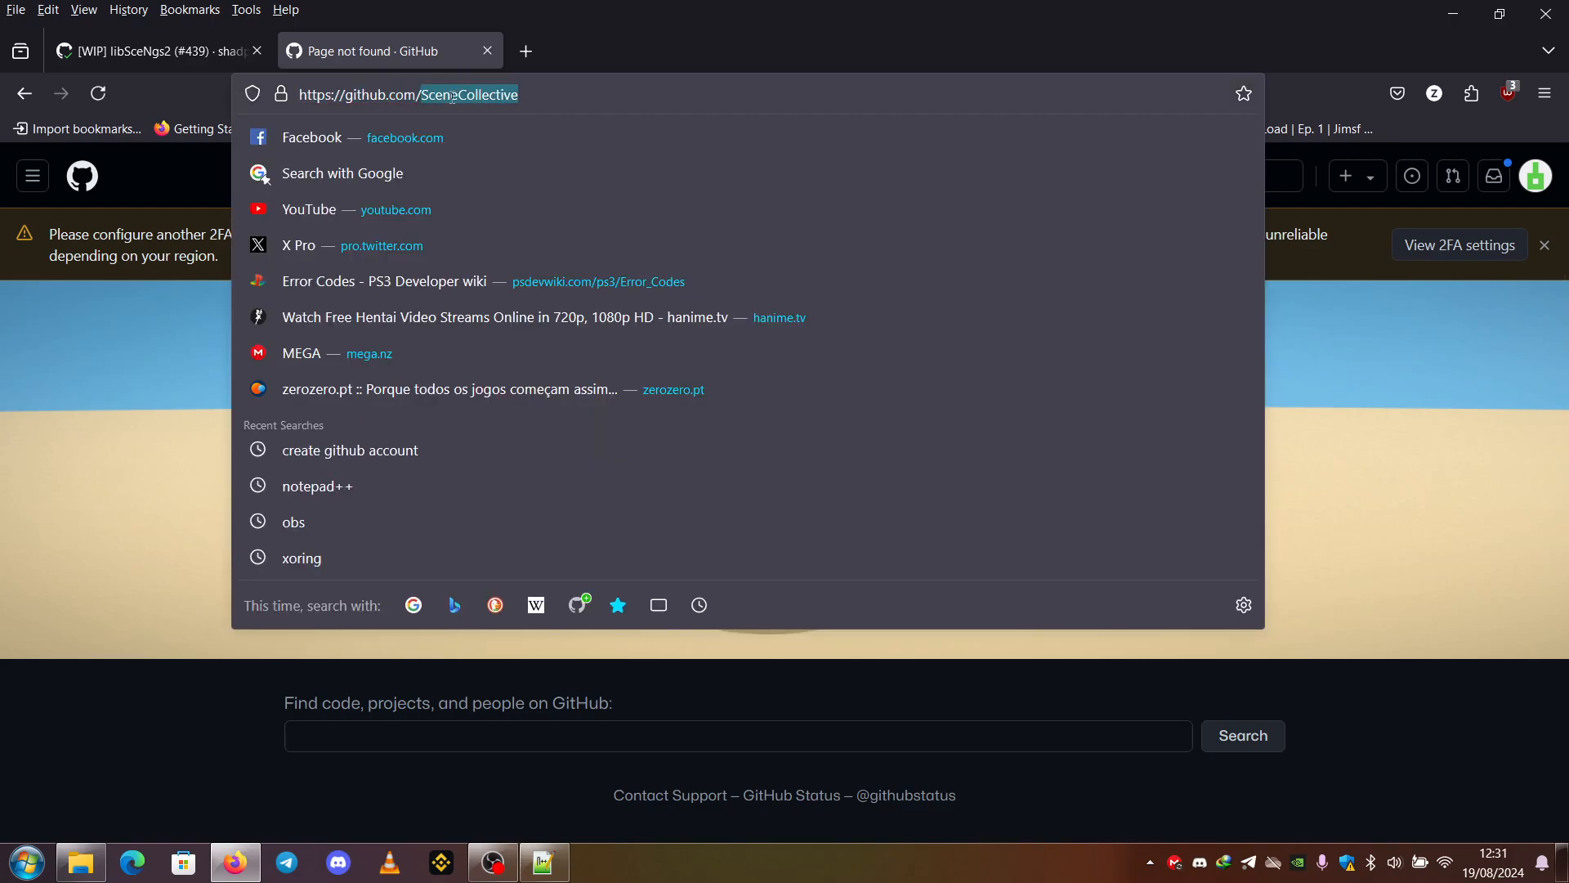
type("Sc")
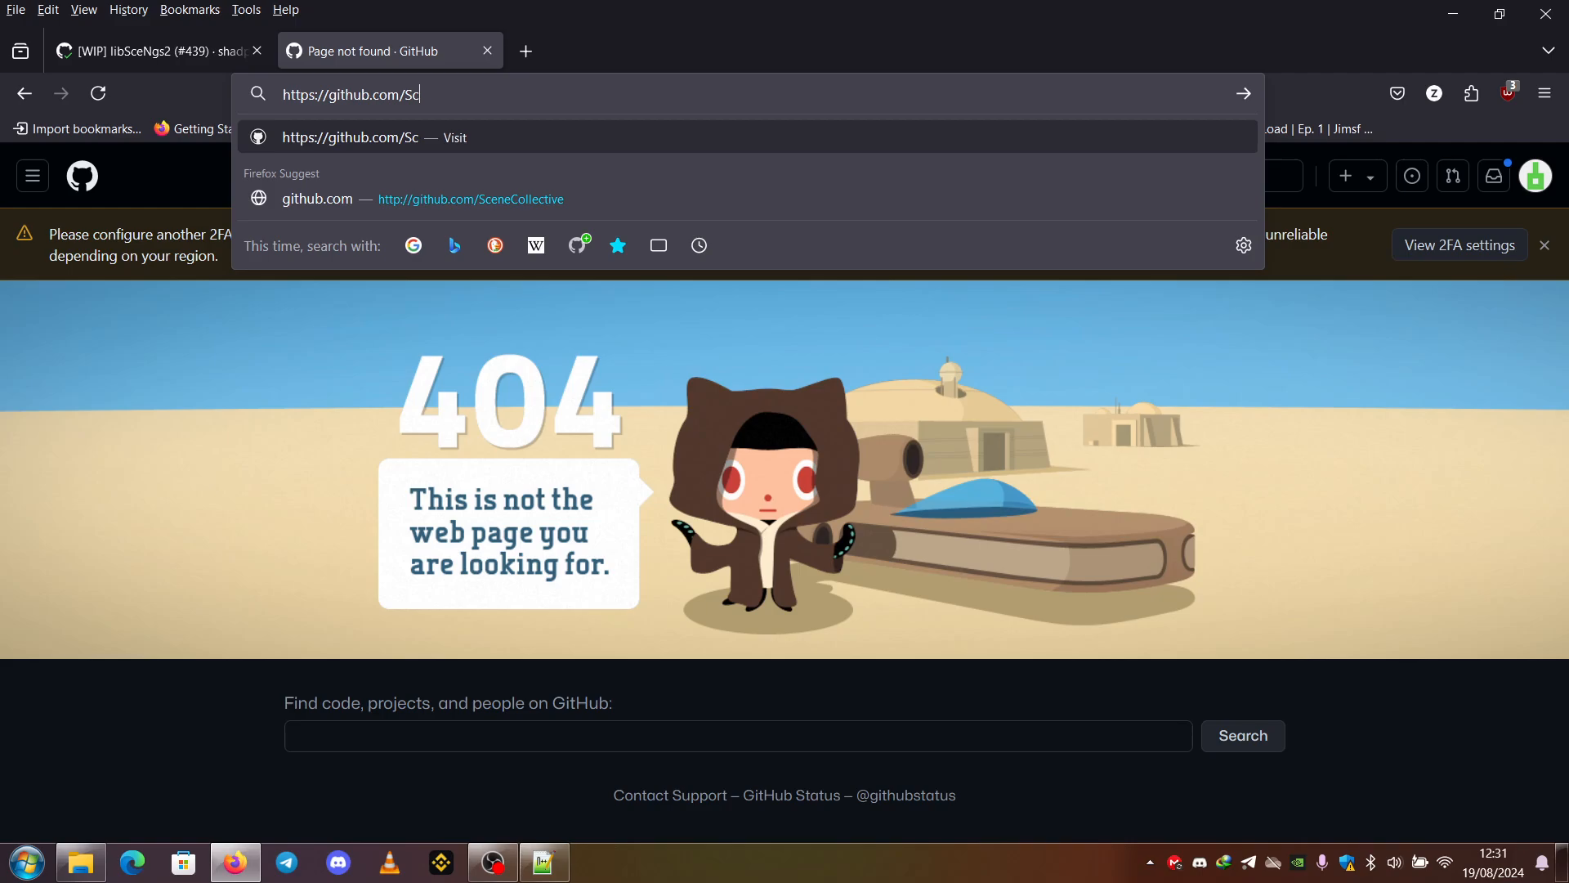
- Retry variants of the Scene-Collective name, then enter a 'ps4ftp scene collective' web search
key("BackSpace")
key("BackSpace")
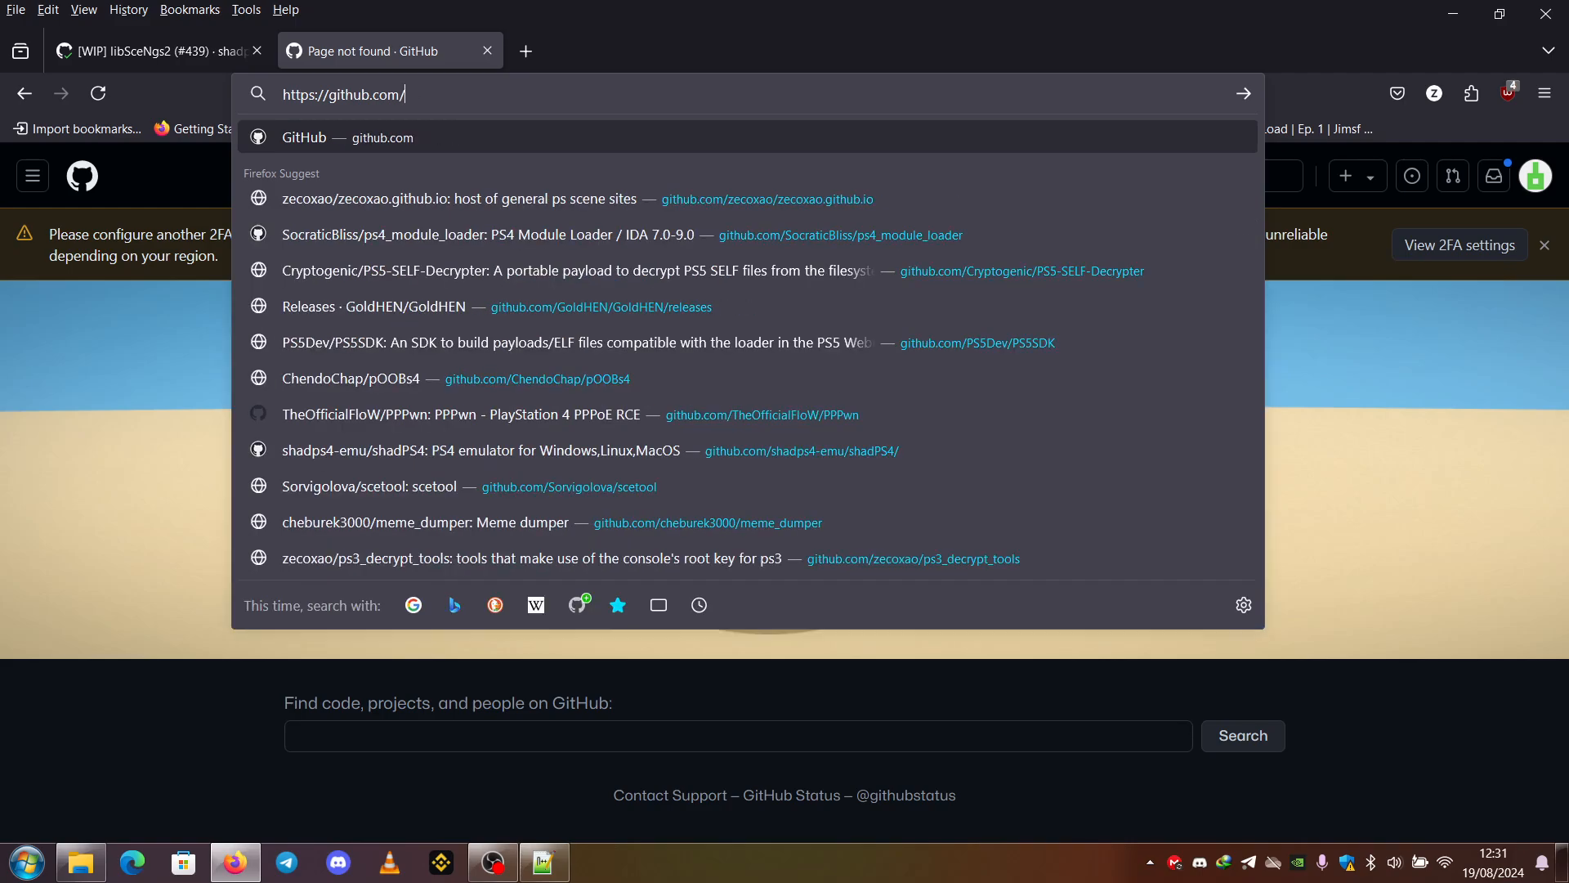
type("Scene-")
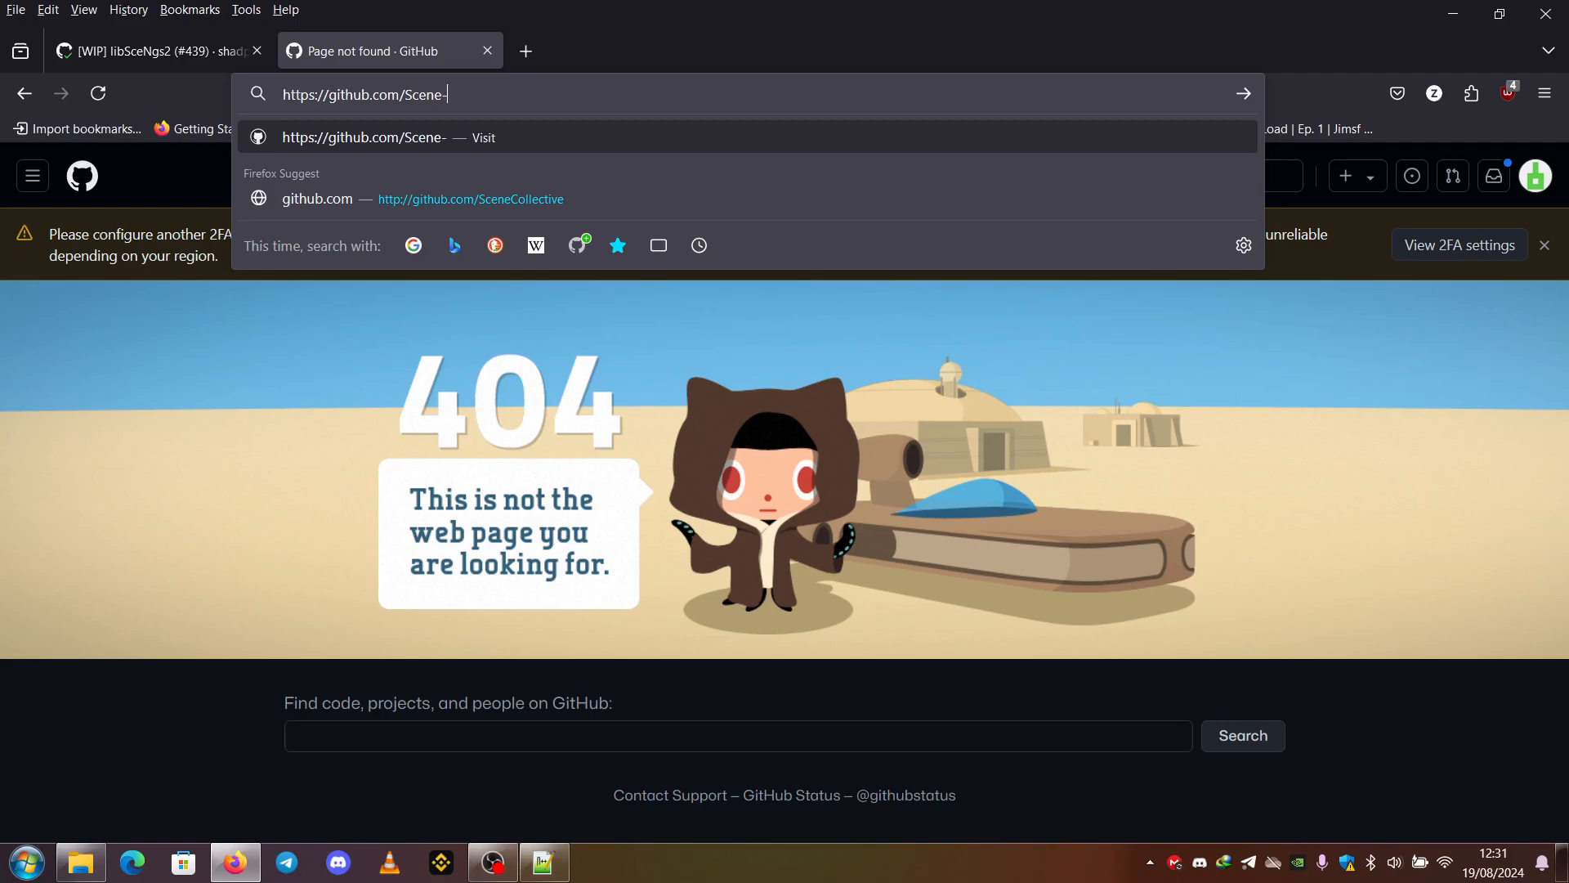
key("BackSpace")
type("_")
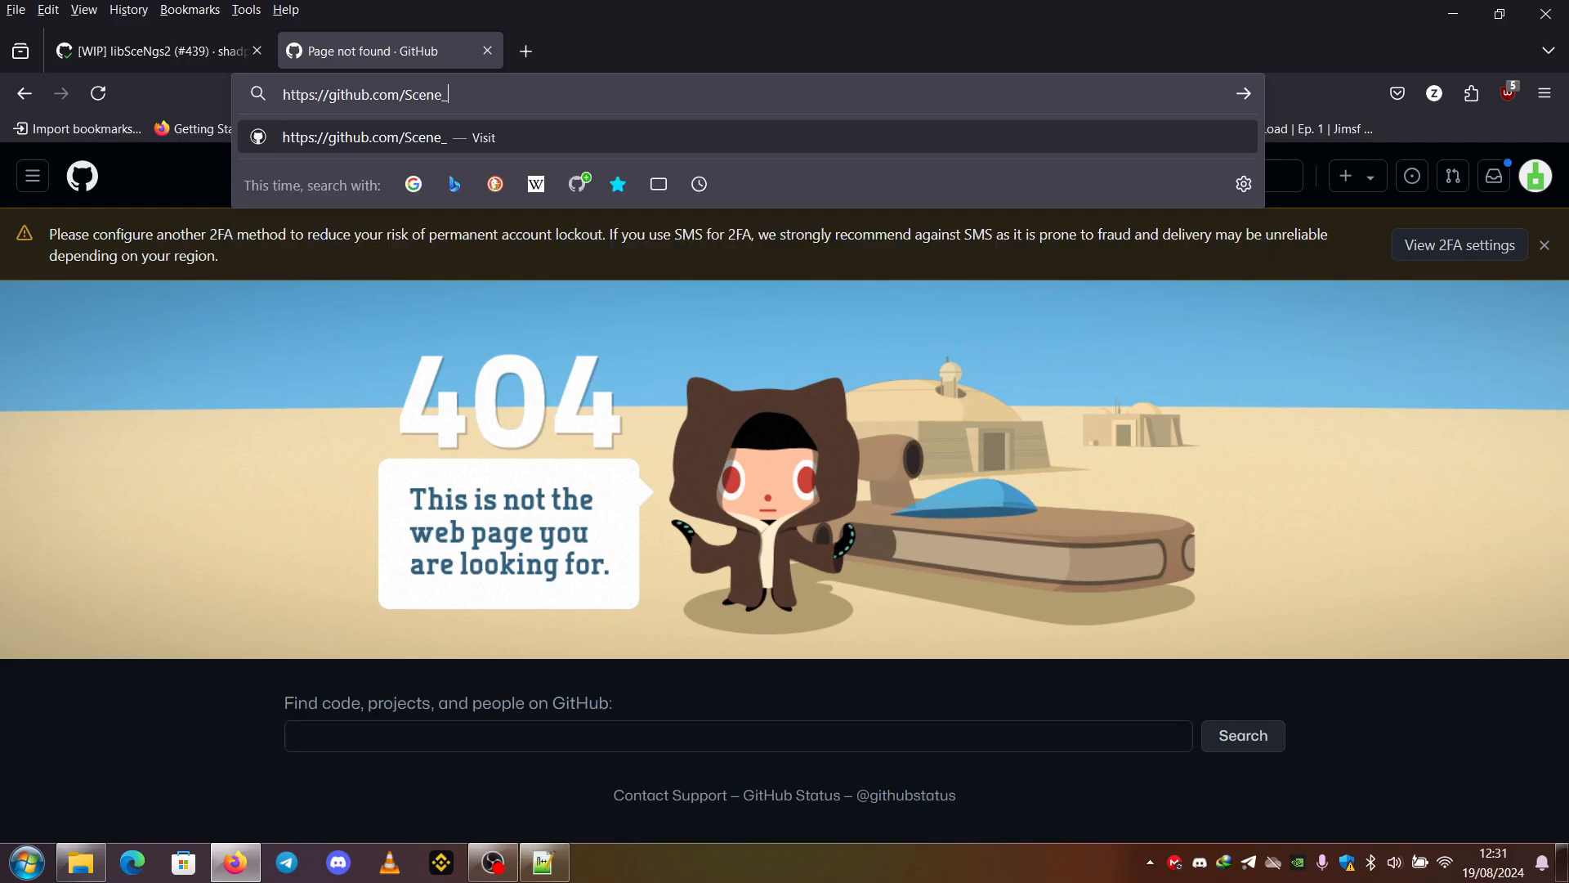
key("BackSpace")
key("BackSpace")
key("BackSpace")
key("BackSpace")
key("BackSpace")
key("BackSpace")
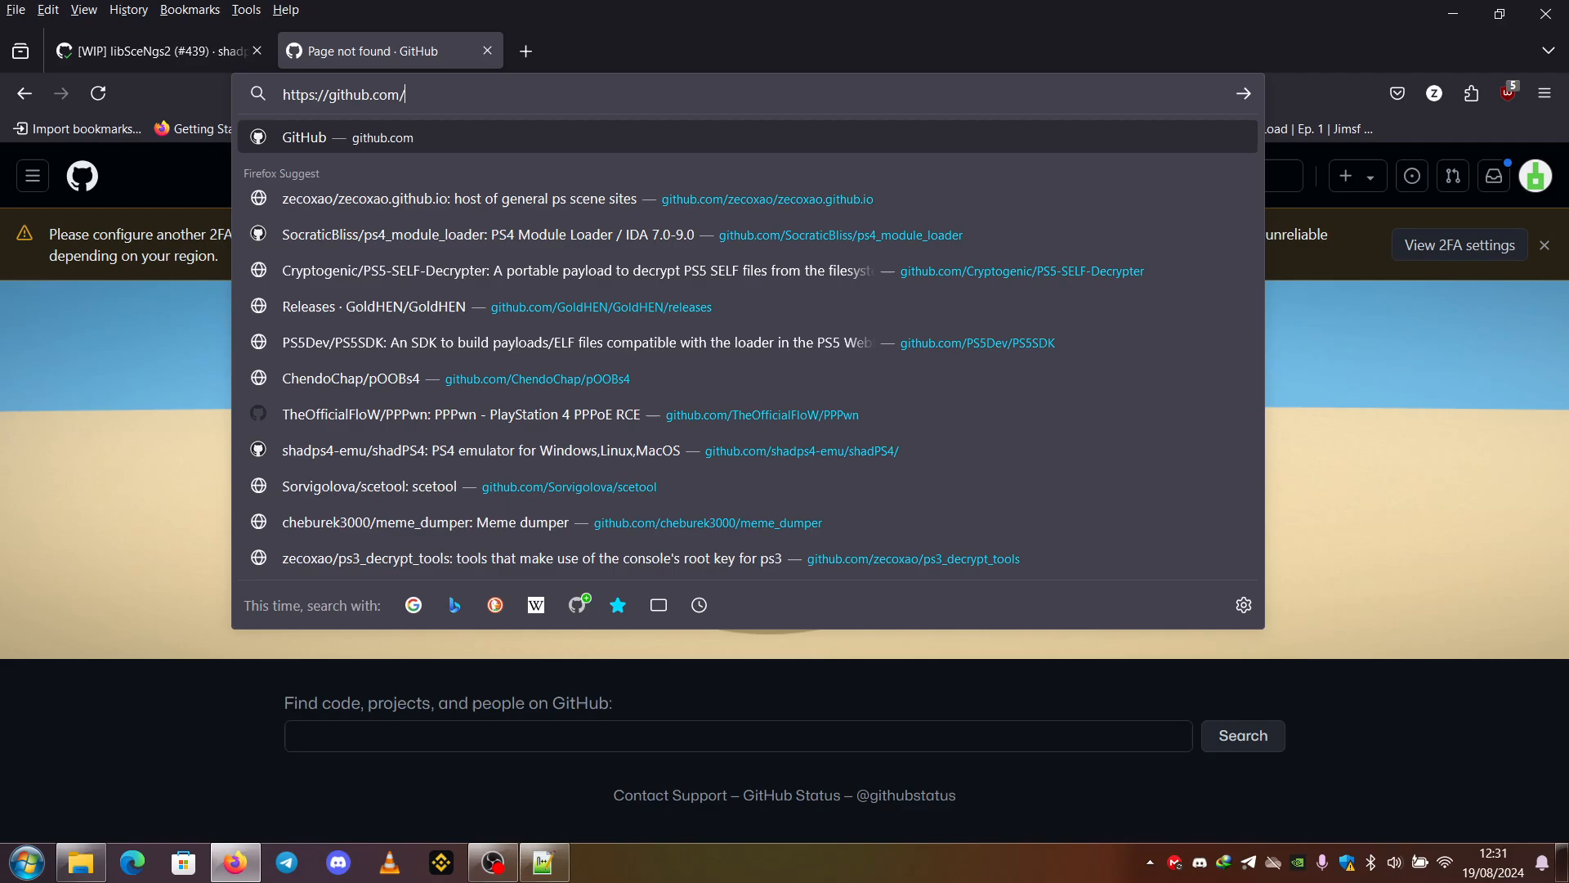
type(" ps4")
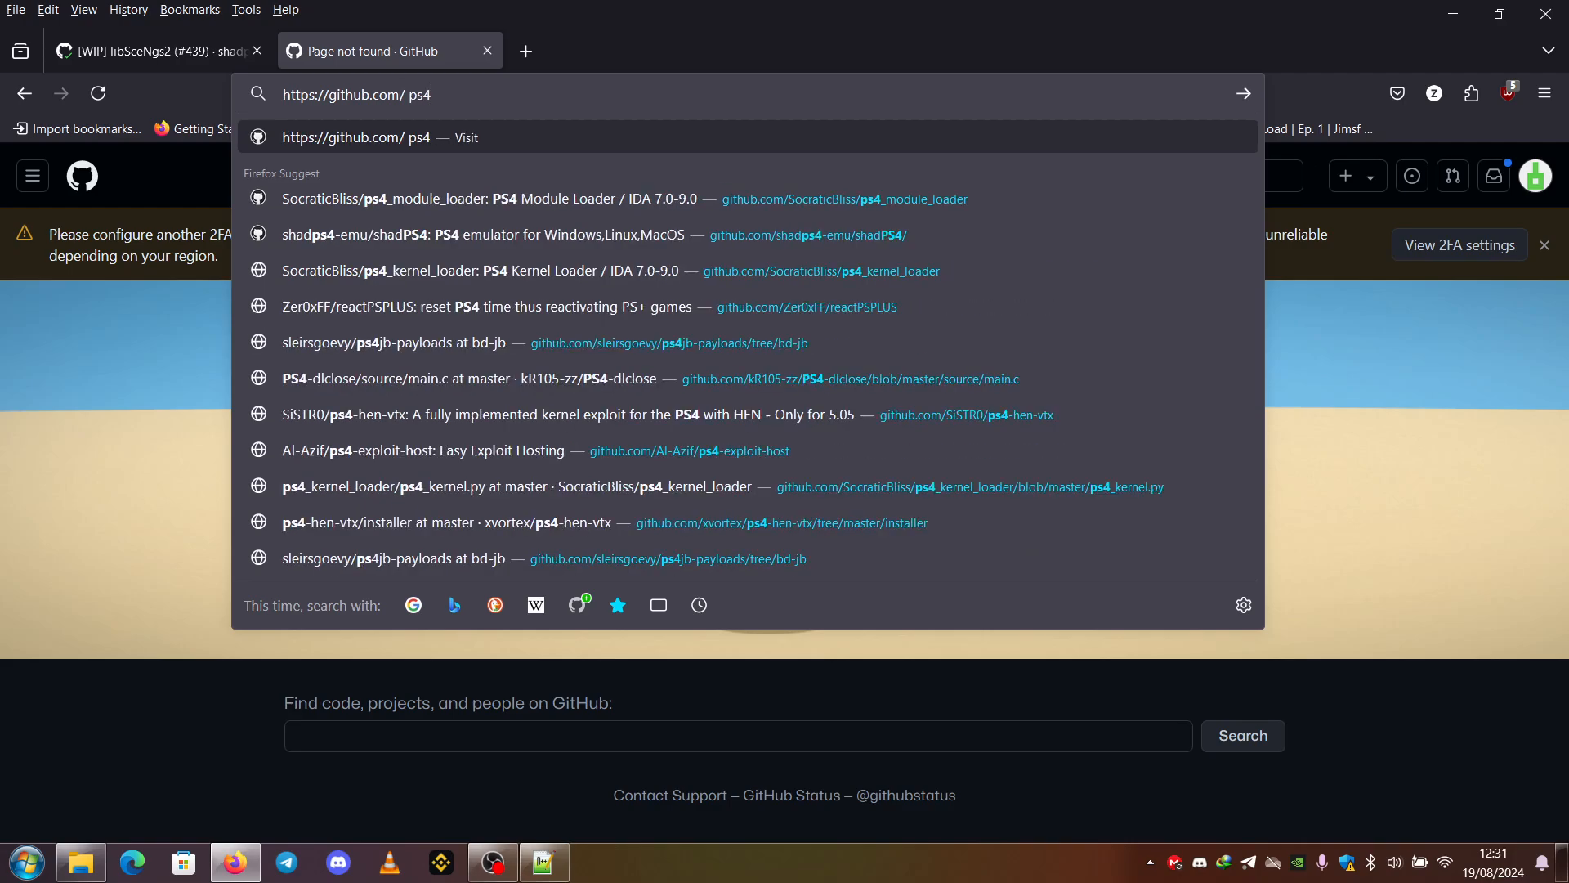
type("ftp")
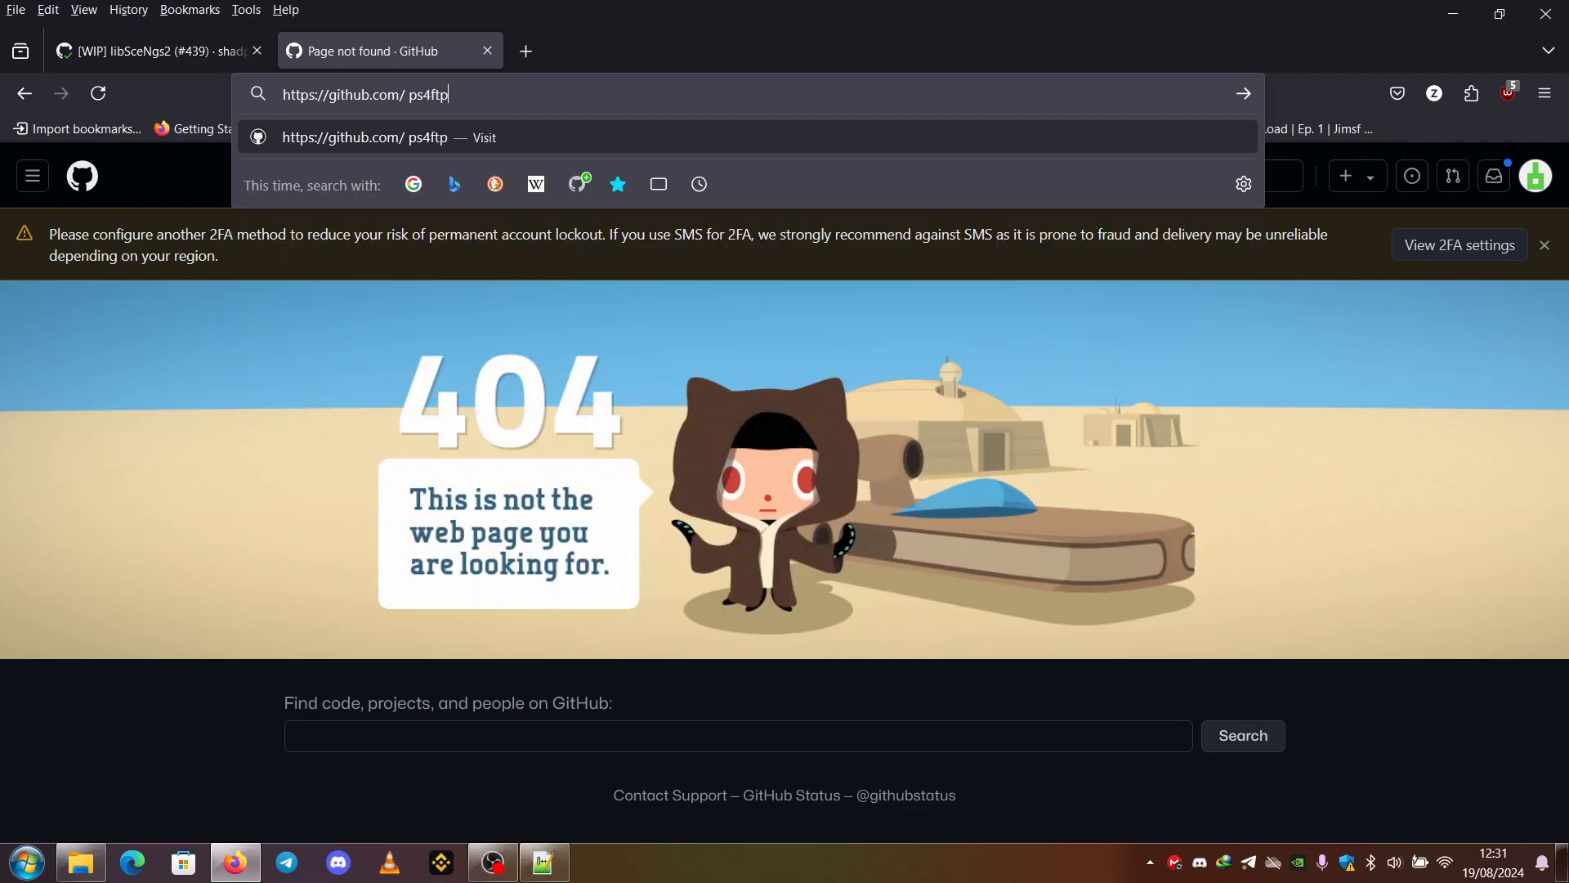
key("BackSpace")
key("BackSpace")
key("BackSpace")
key("BackSpace")
key("BackSpace")
key("BackSpace")
key("BackSpace")
key("BackSpace")
key("BackSpace")
type("ps")
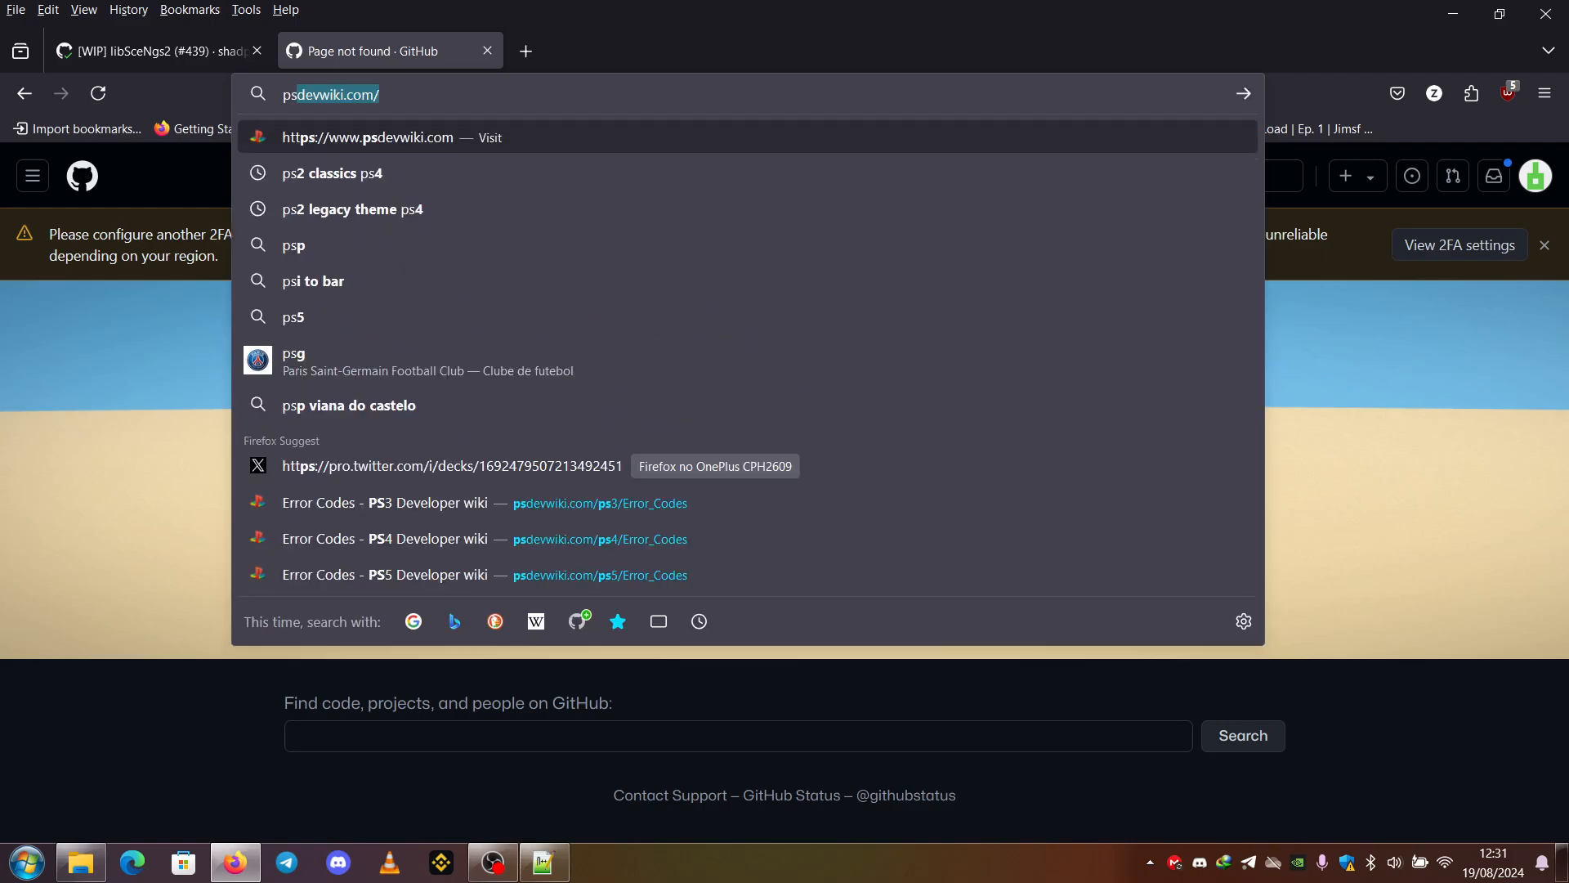
type("4ftp")
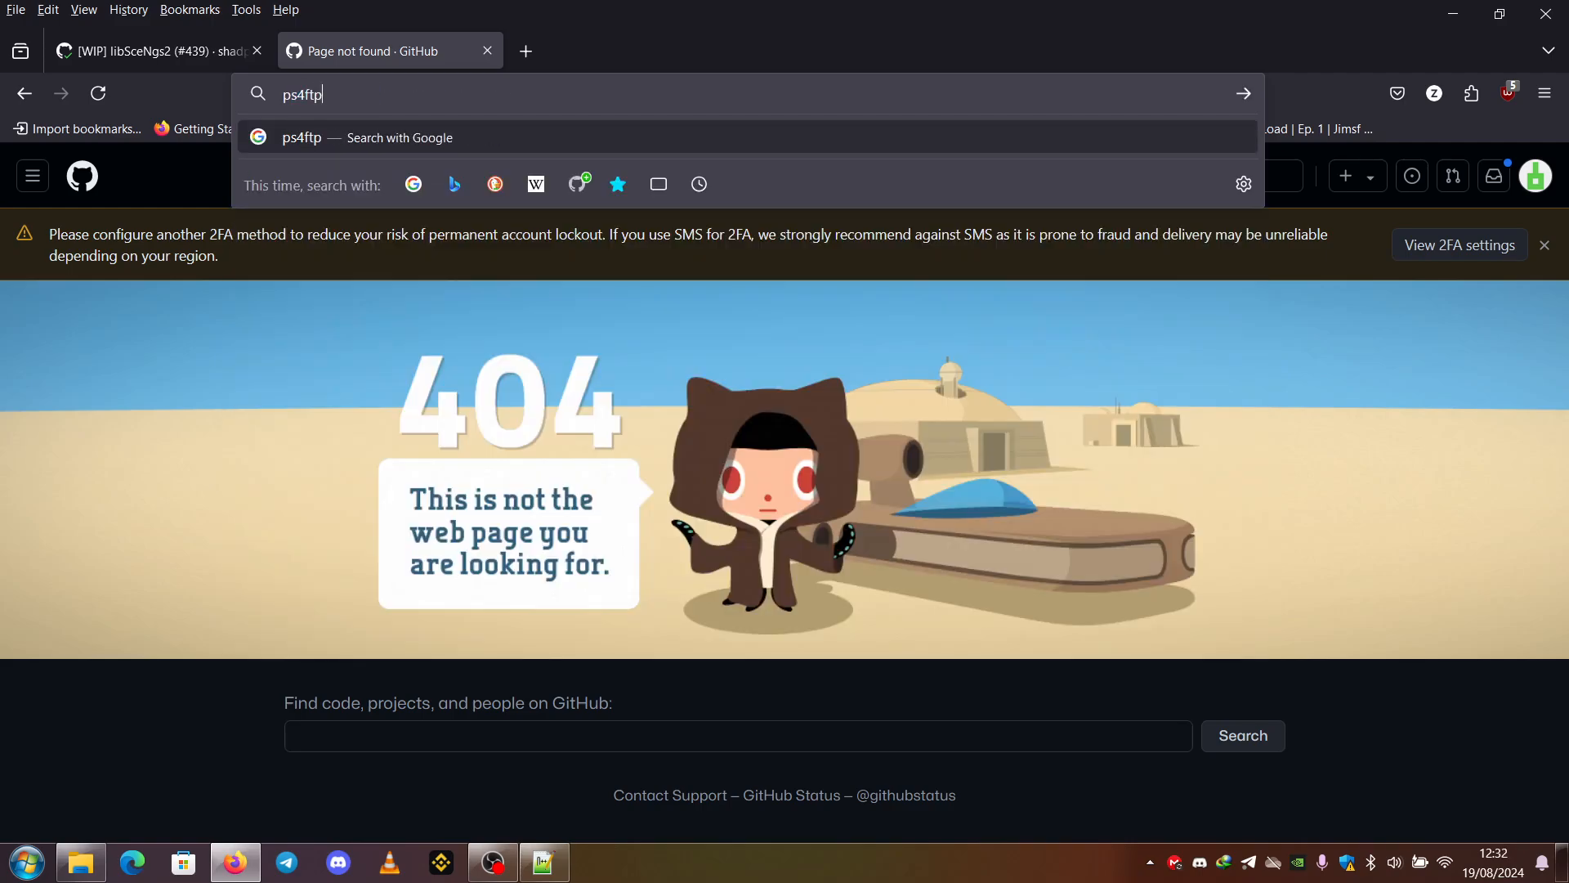
type(" sce")
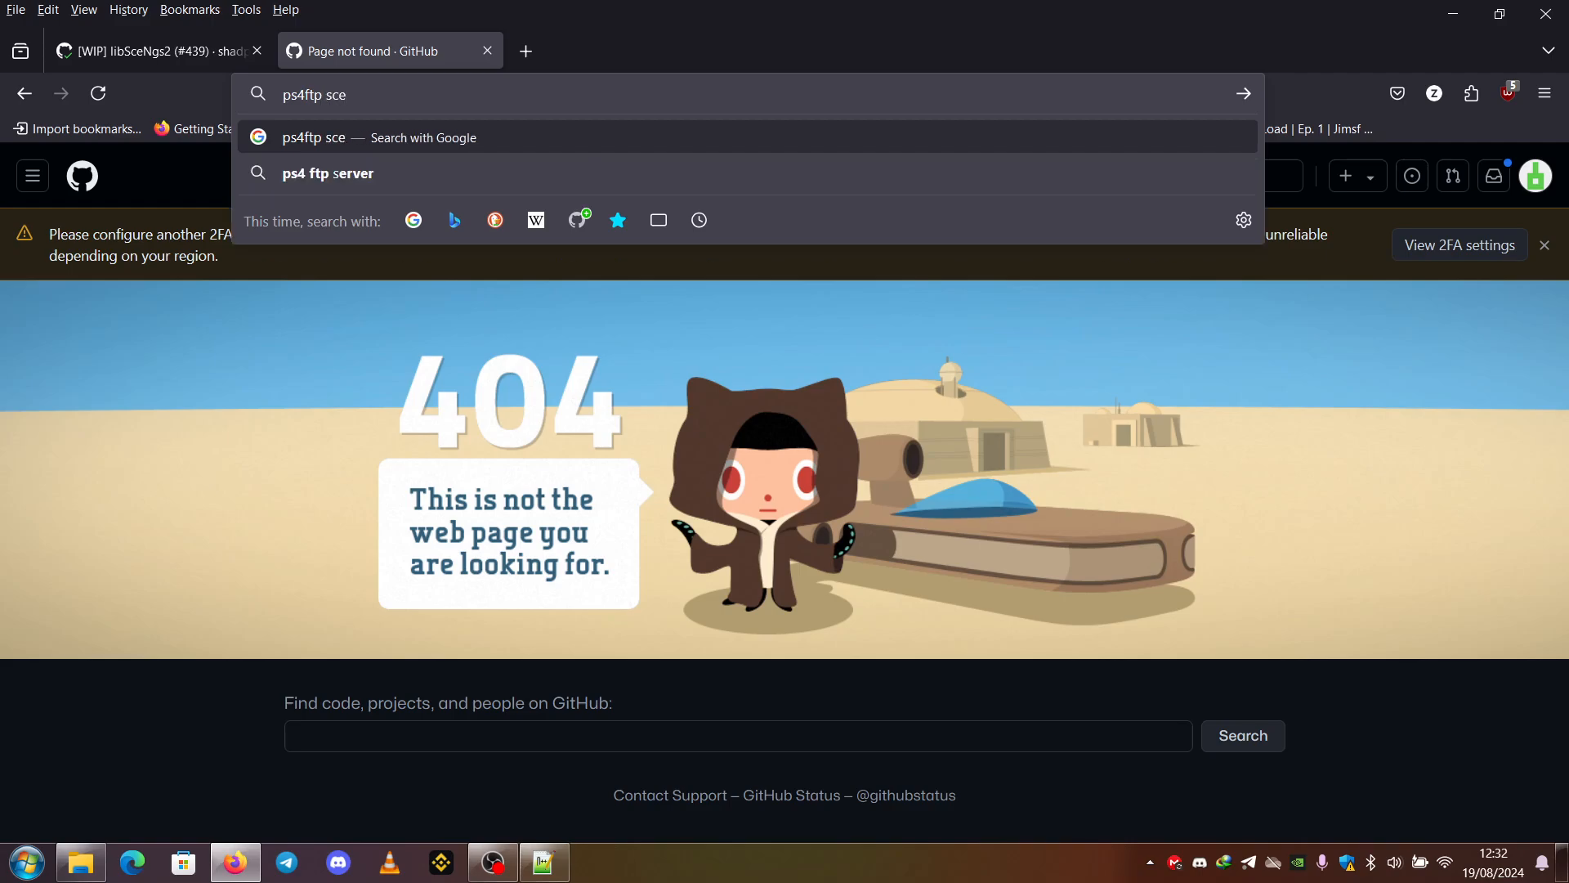
type("ne cole")
key("BackSpace")
type("l")
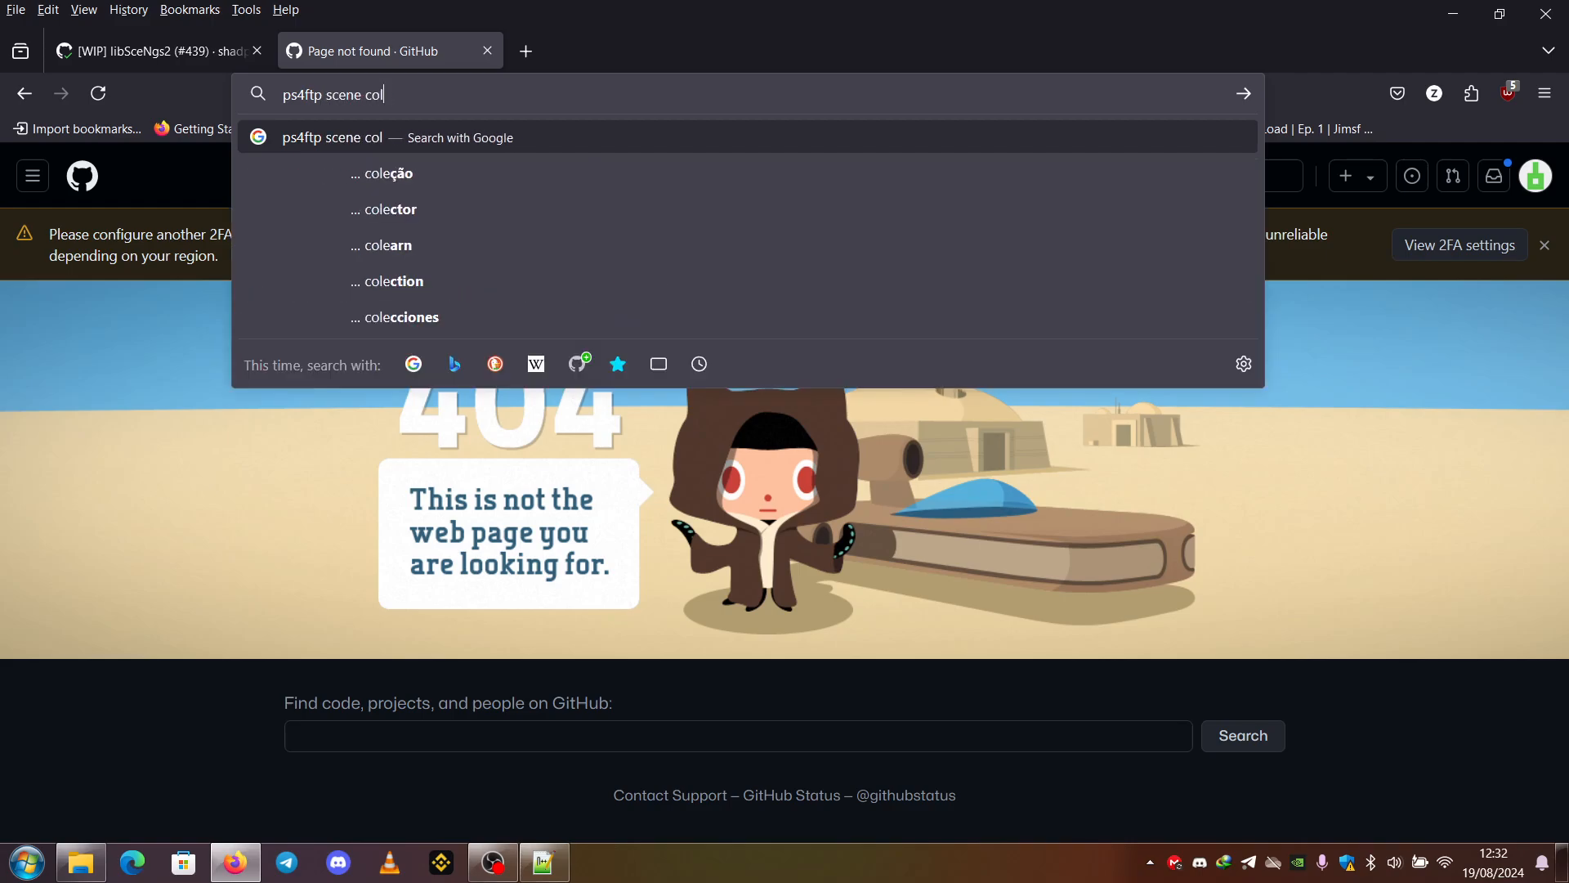
type("ective")
- Open the Scene-Collective/ps4-ftp repository from Google and review its README and address
key("Return")
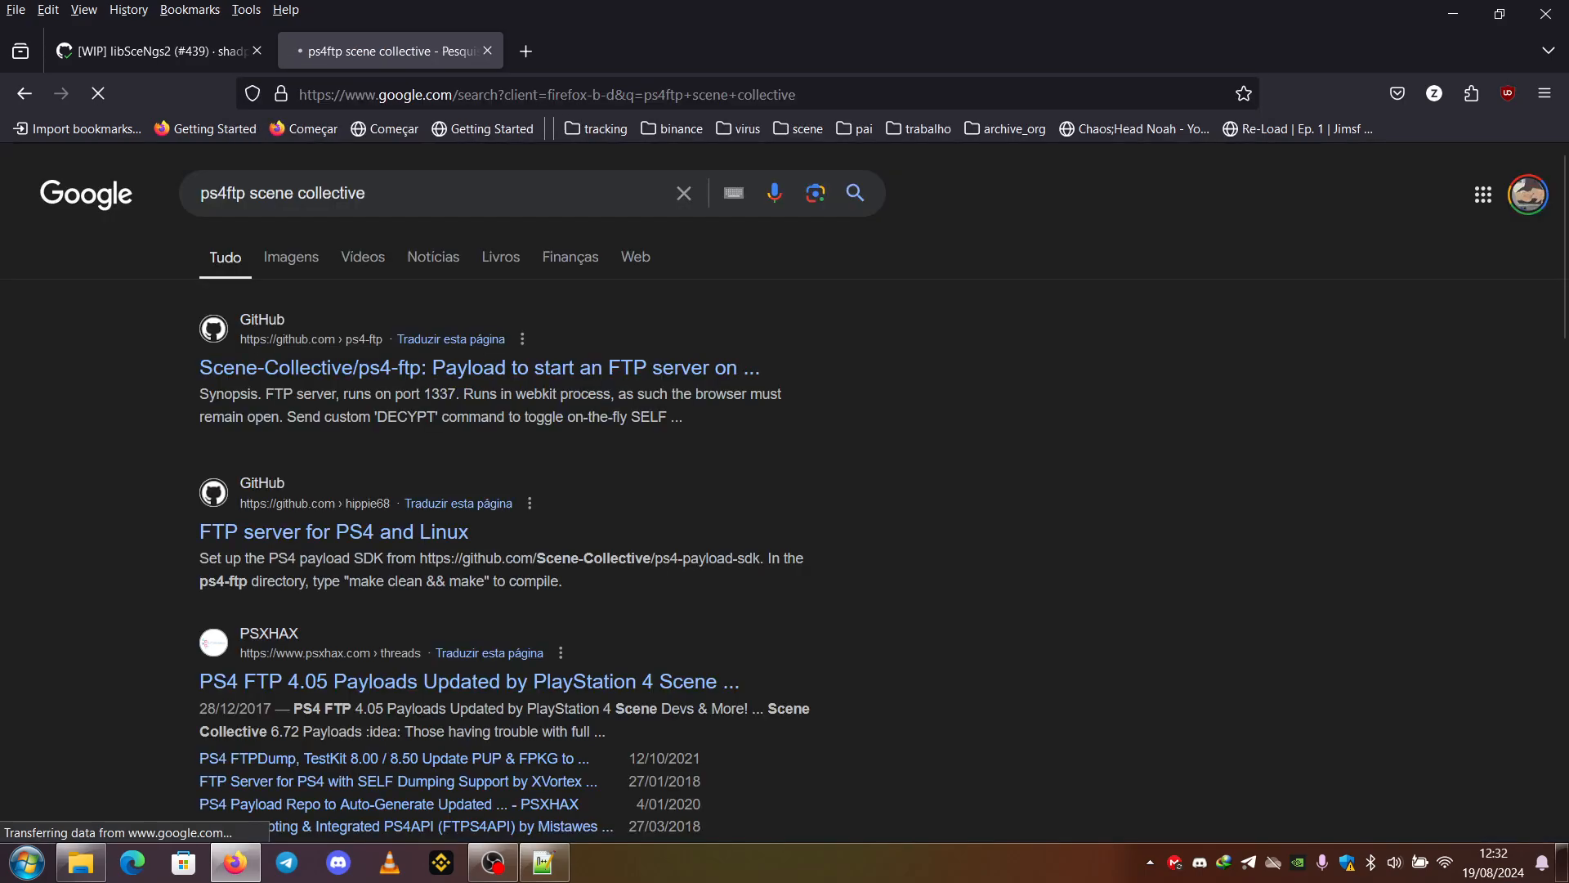
left_click(465, 370)
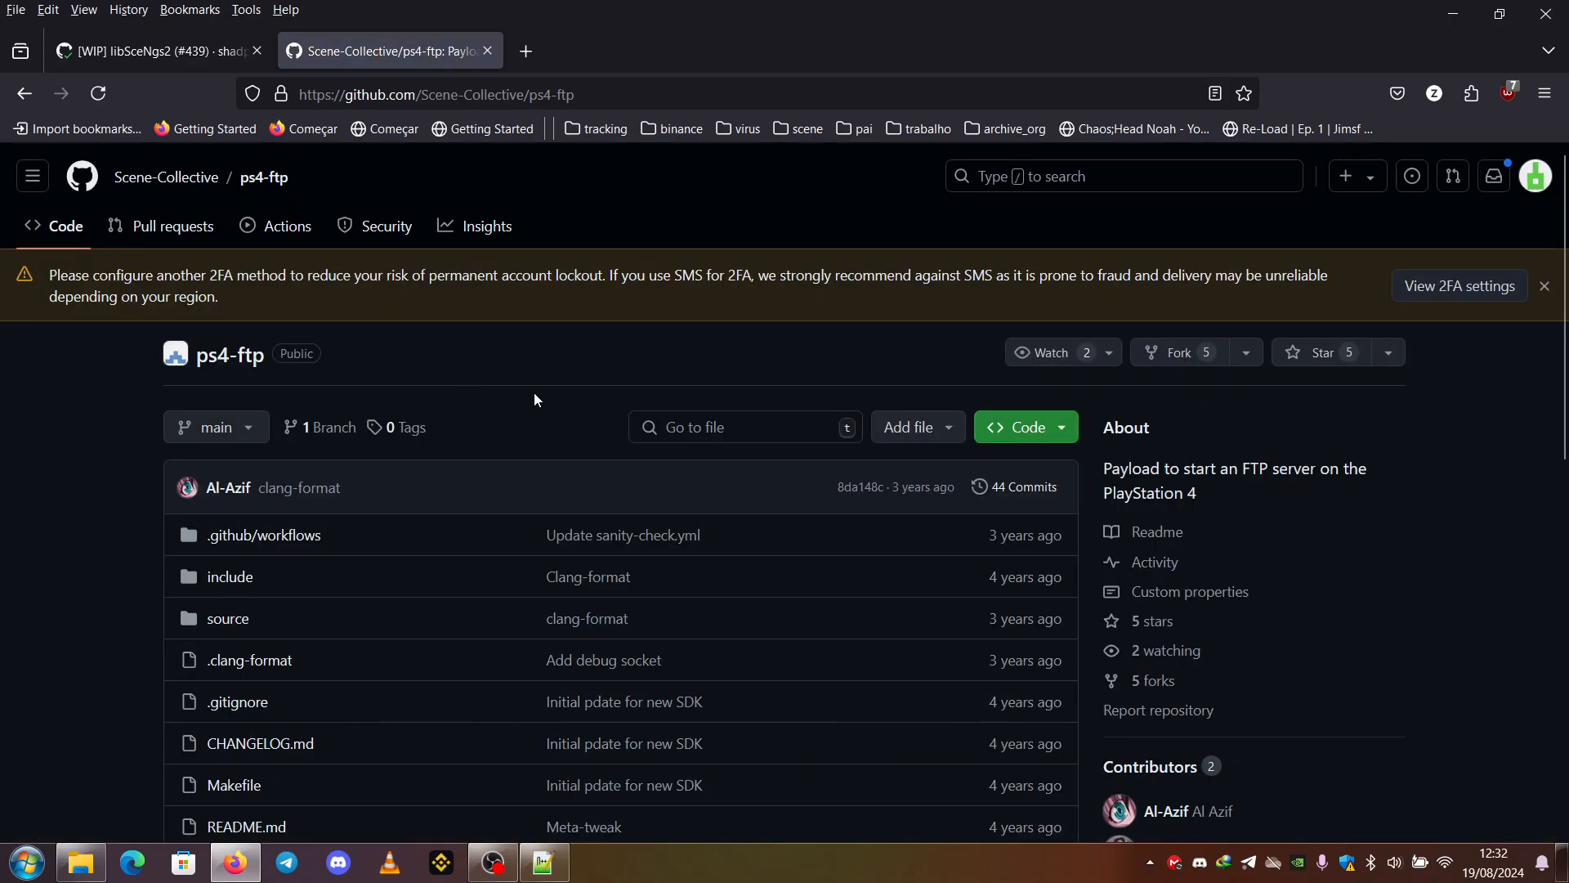
scroll(524, 415, "down", 2)
scroll(512, 446, "down", 2)
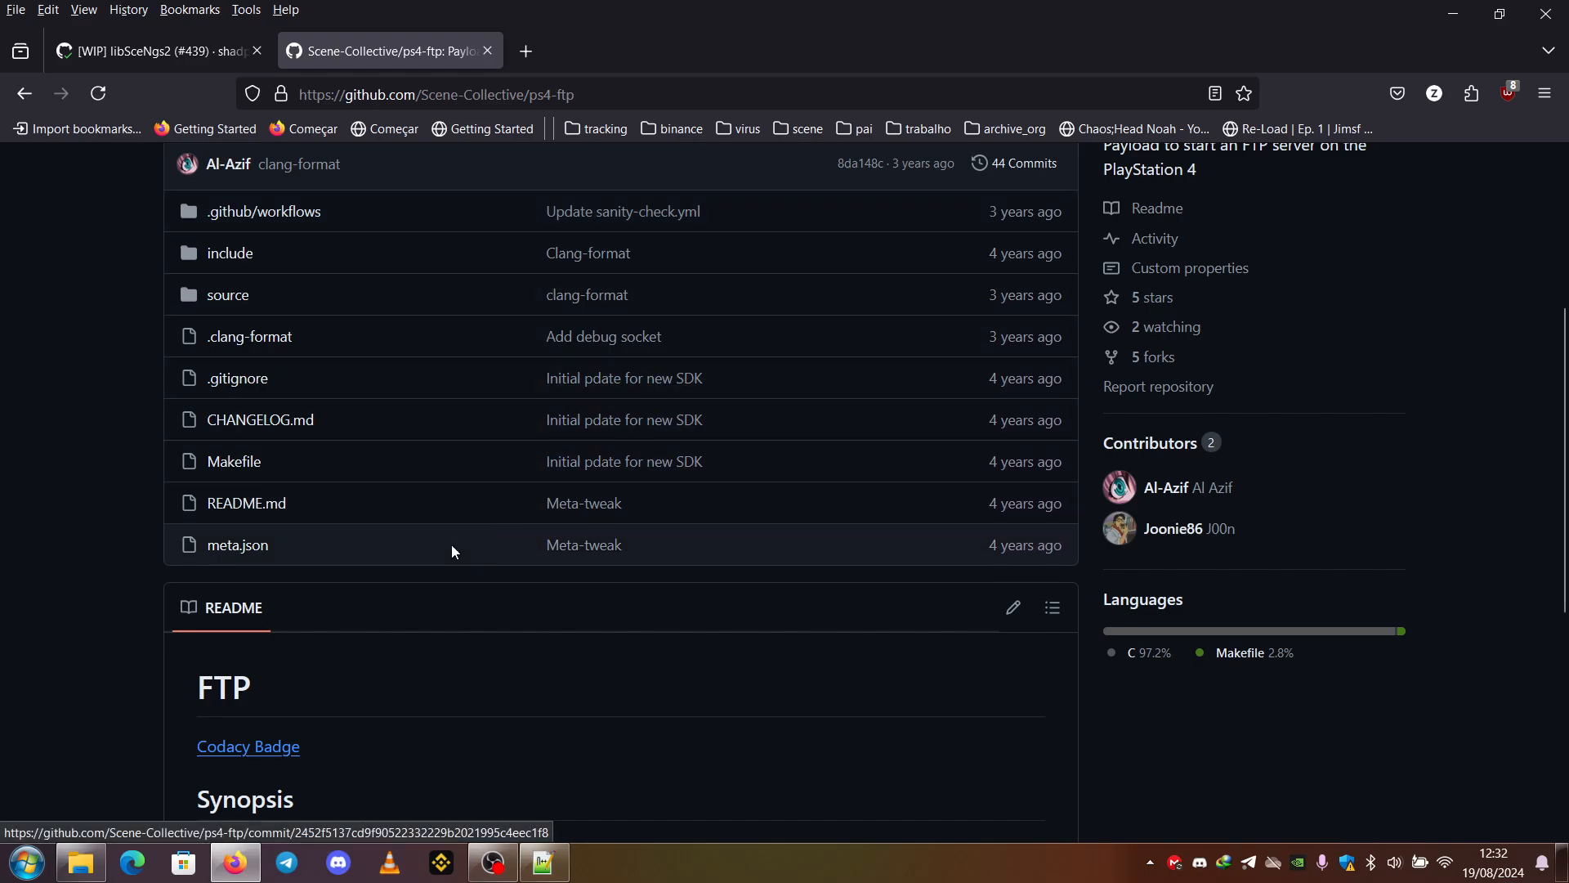
scroll(458, 527, "down", 5)
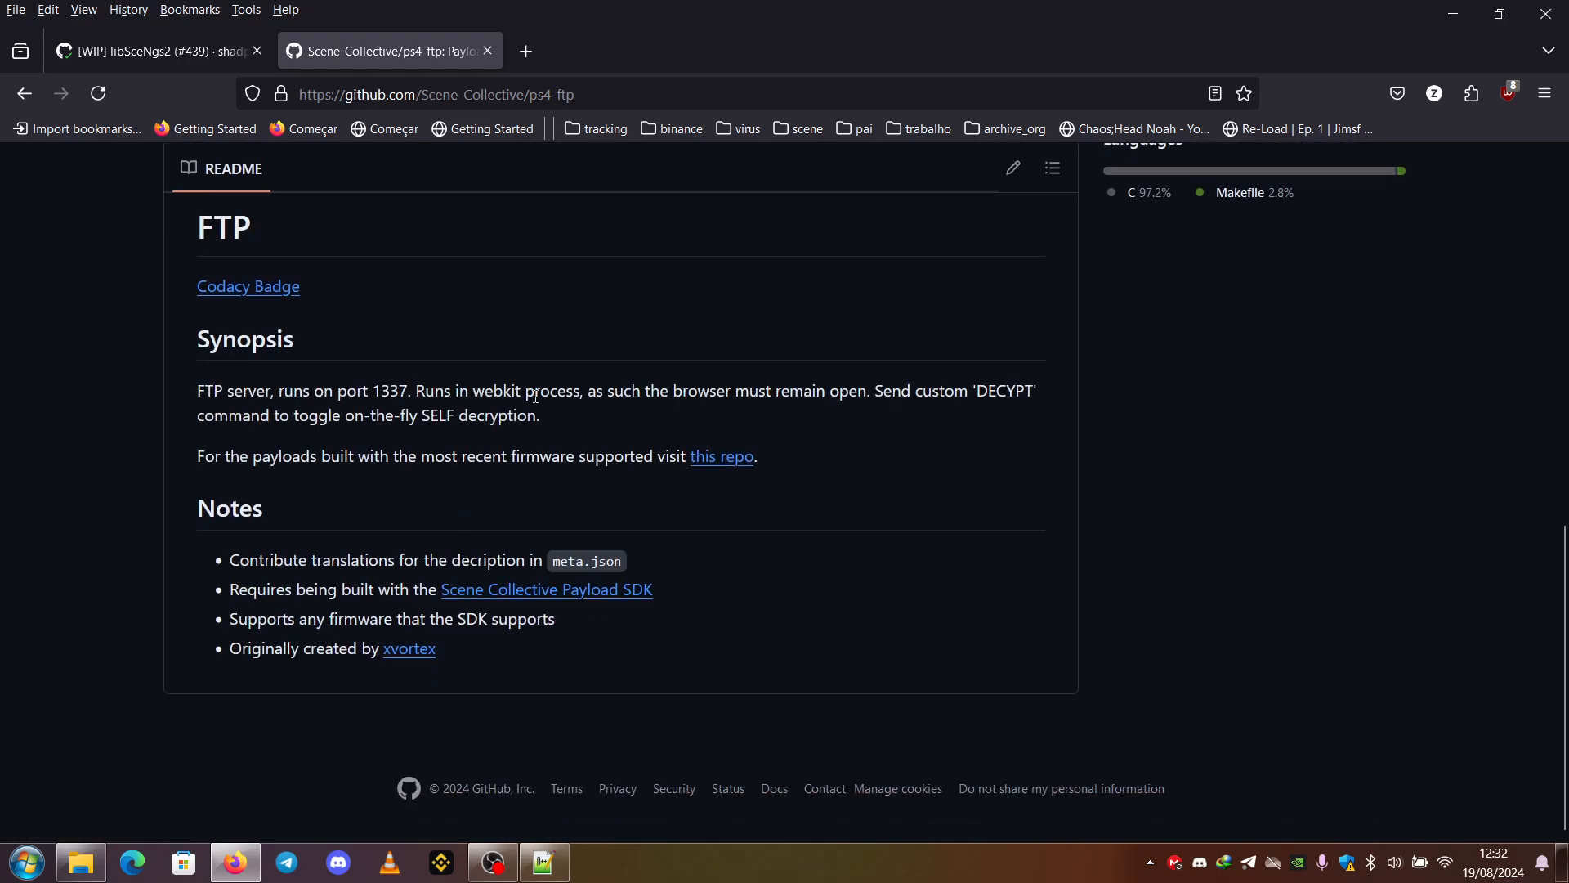
scroll(573, 400, "up", 6)
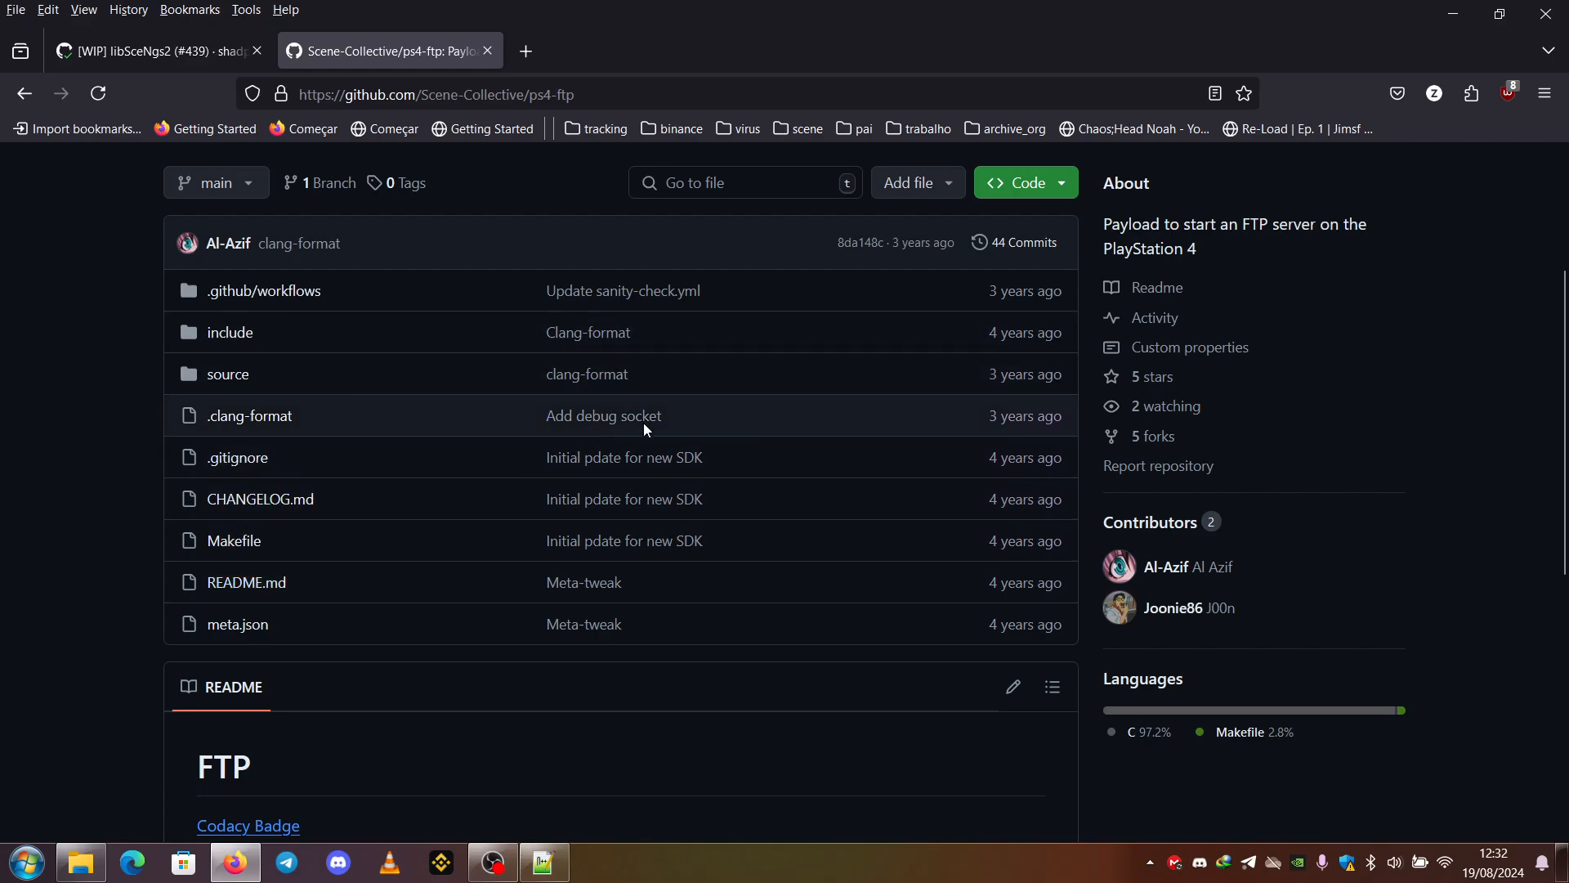
scroll(644, 423, "up", 4)
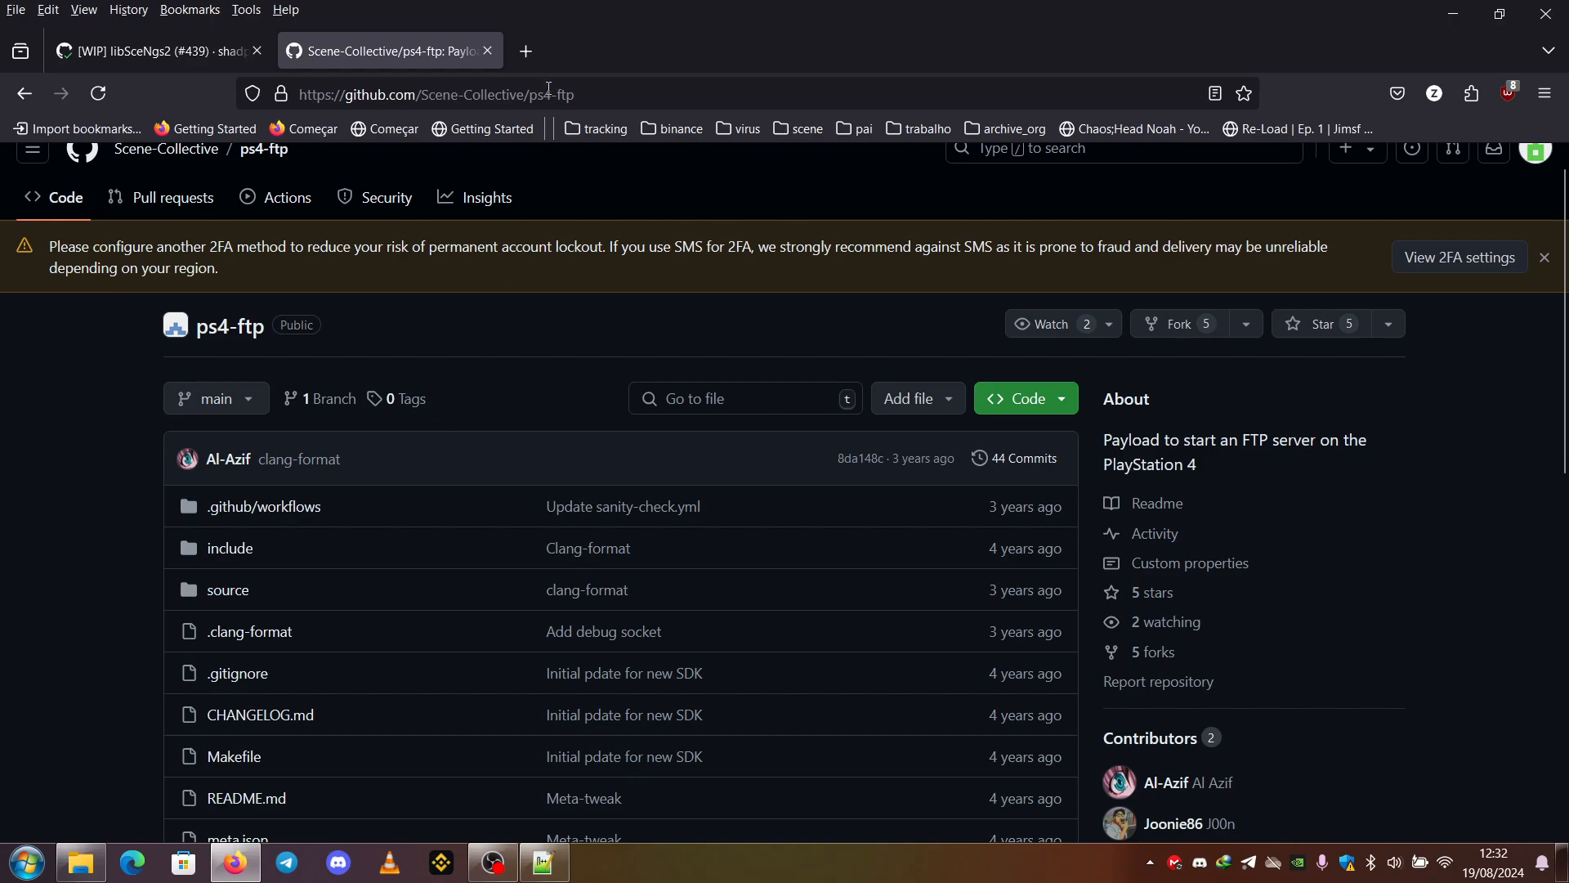
mouse_move(528, 96)
left_mouse_down()
mouse_move(611, 98)
mouse_move(532, 95)
left_mouse_up()
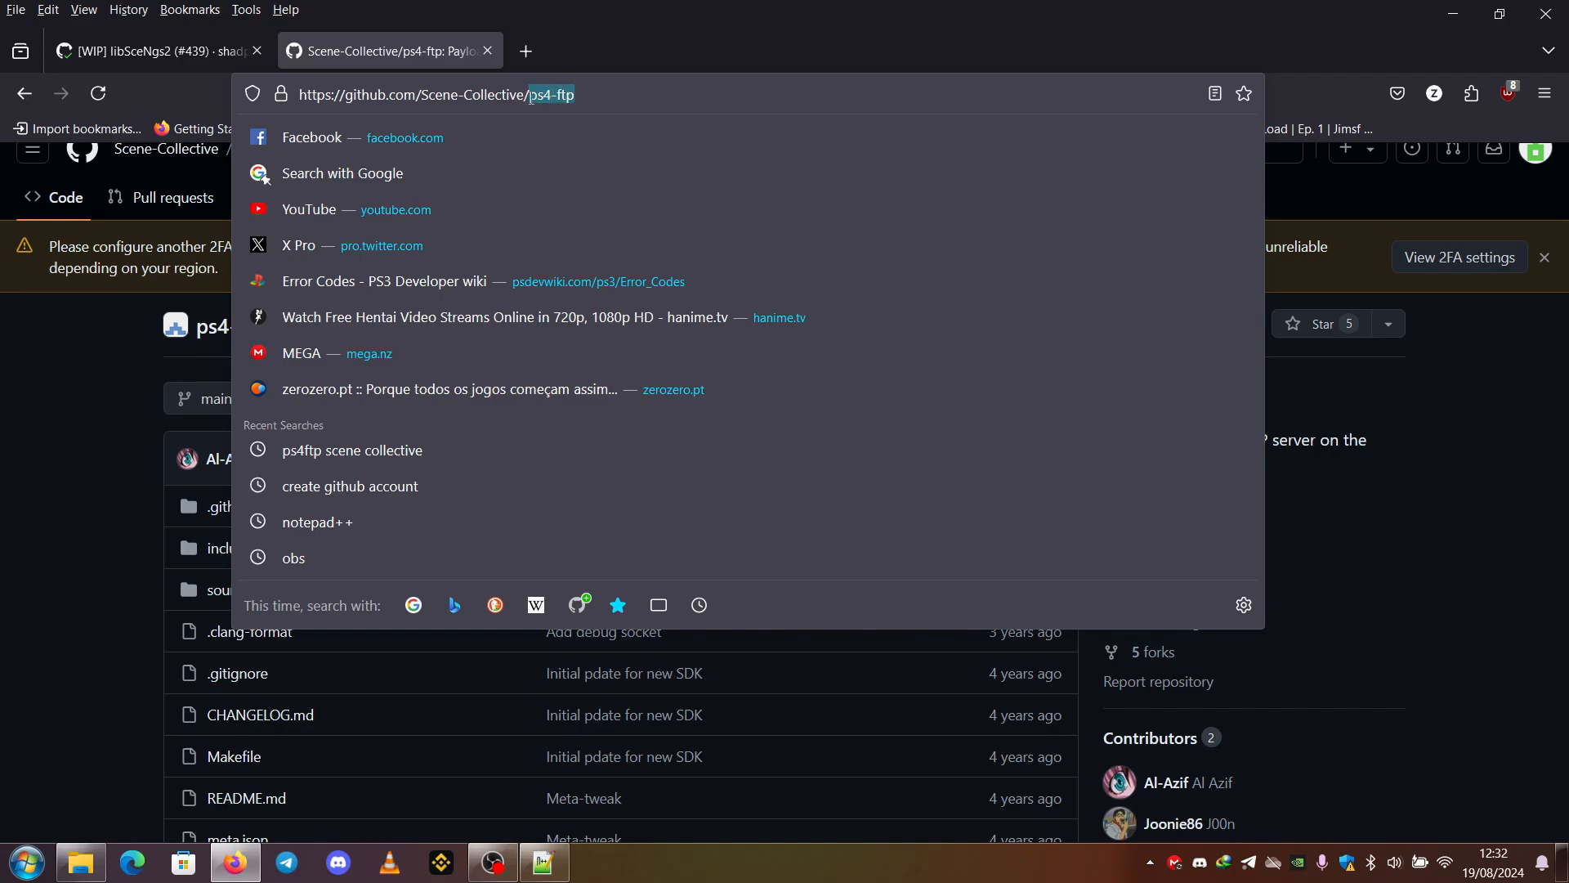
left_click(45, 460)
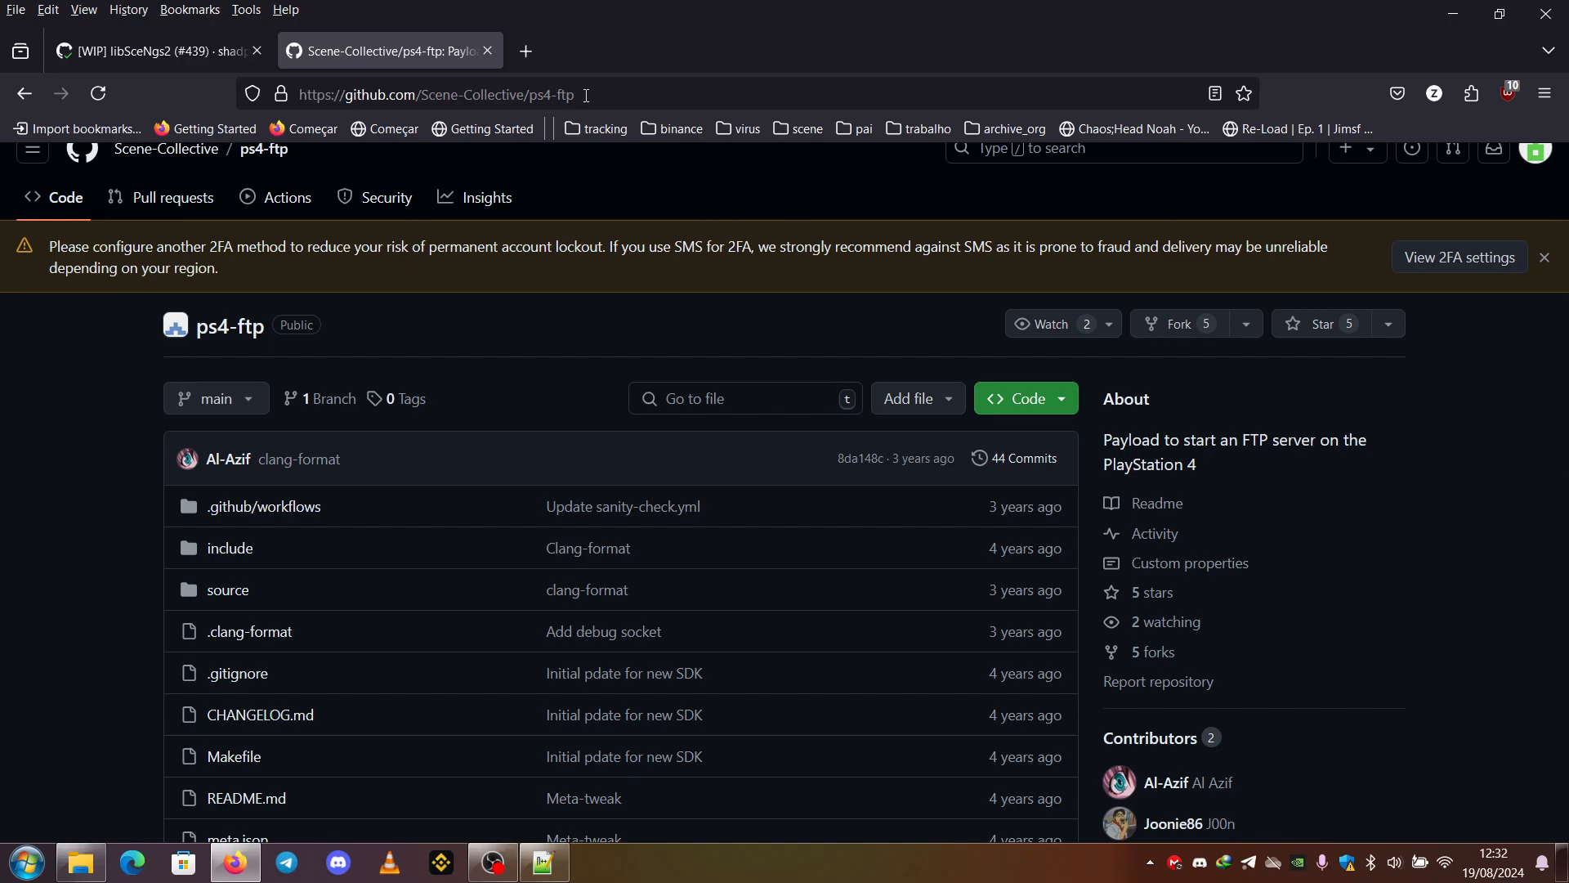
left_click_drag(577, 95, 530, 95)
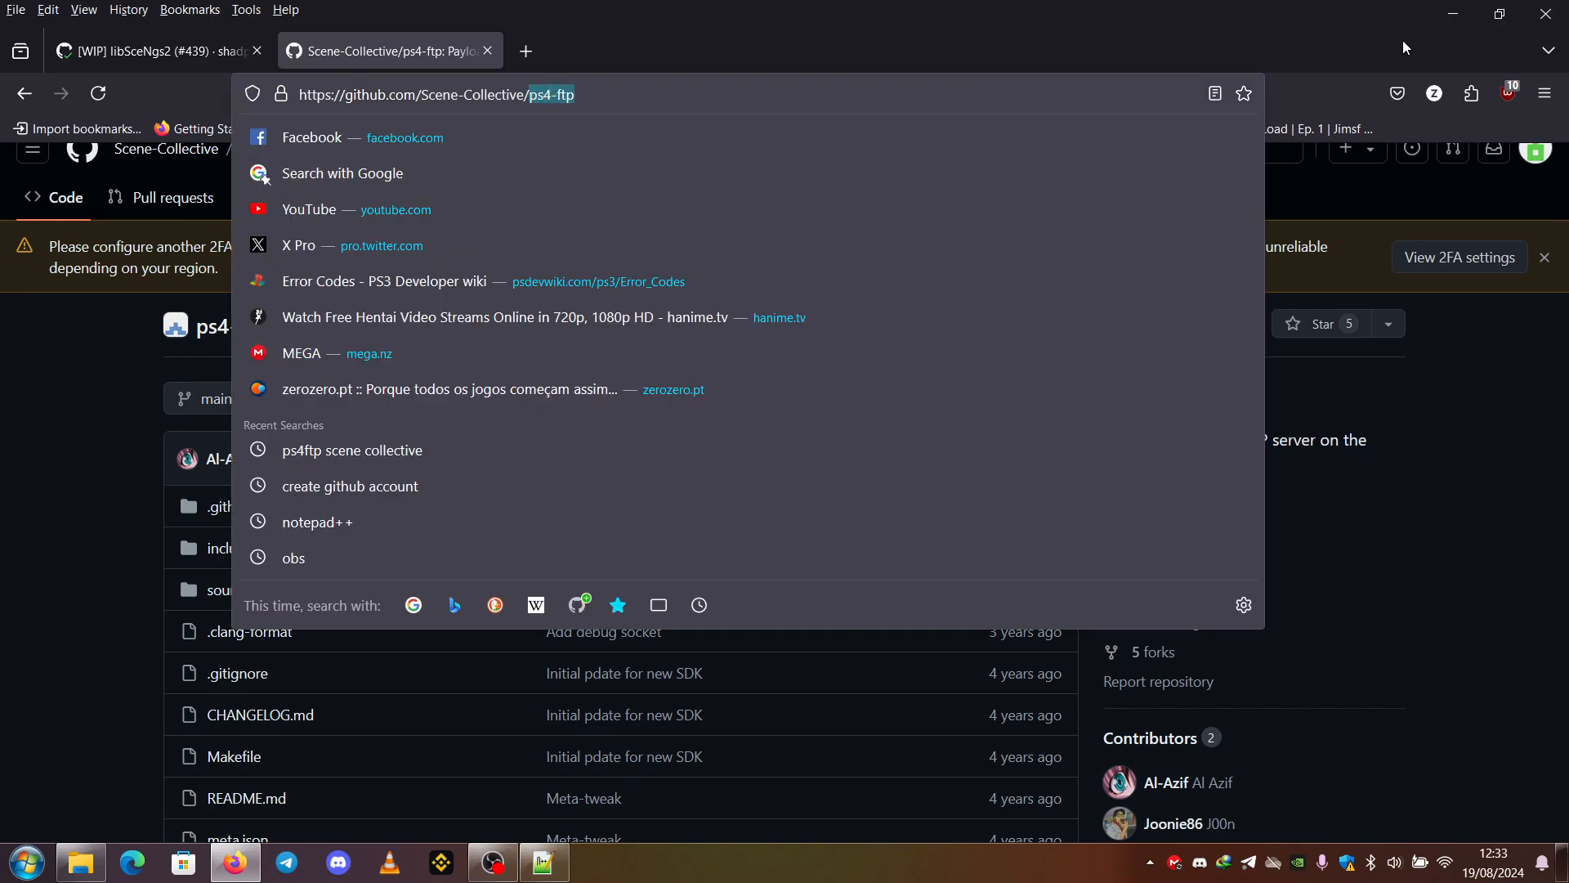
- Return to the requirements notes with the cursor at the end of line 5
left_click(1453, 14)
left_click(693, 216)
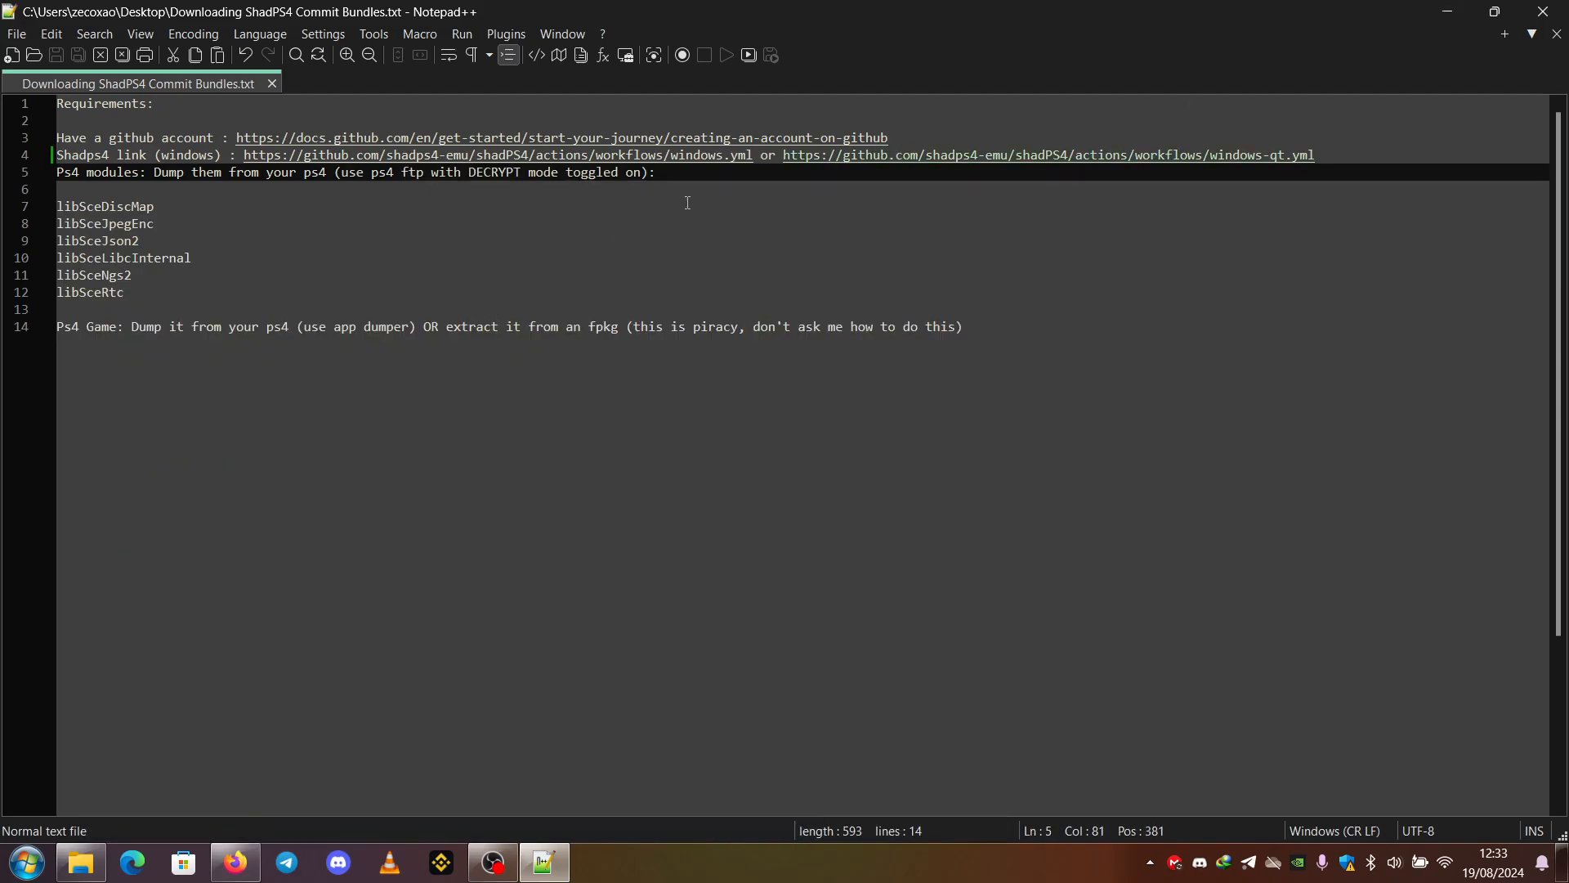
- Add a line 6 completing the Karo Host entry as karo218.ir and save with Ctrl+S
key("Return")
type("Som")
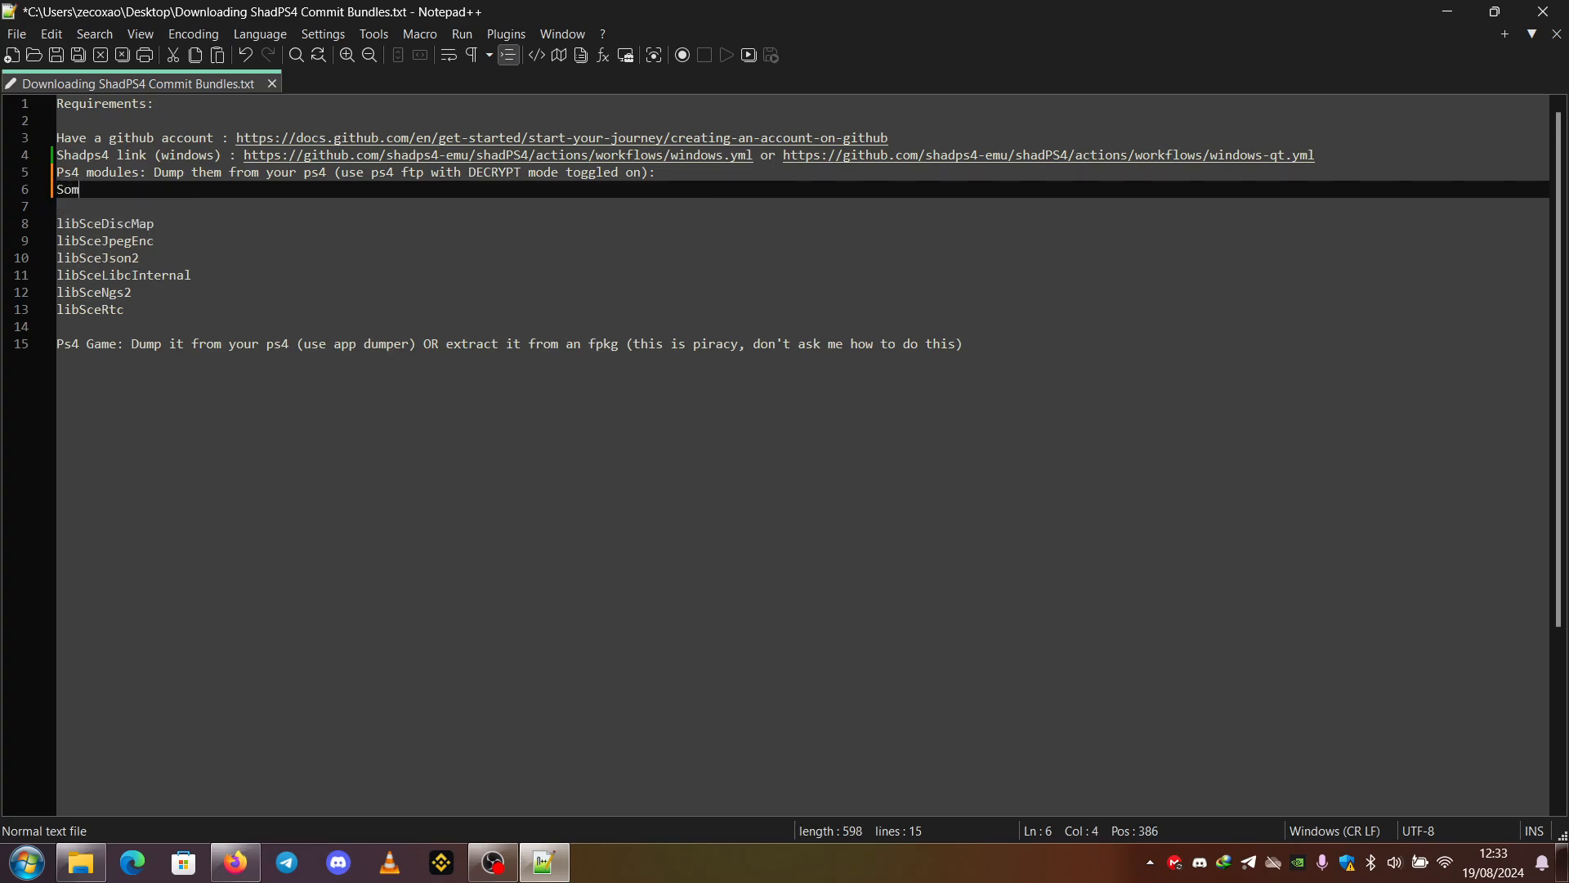
type("e hosts th")
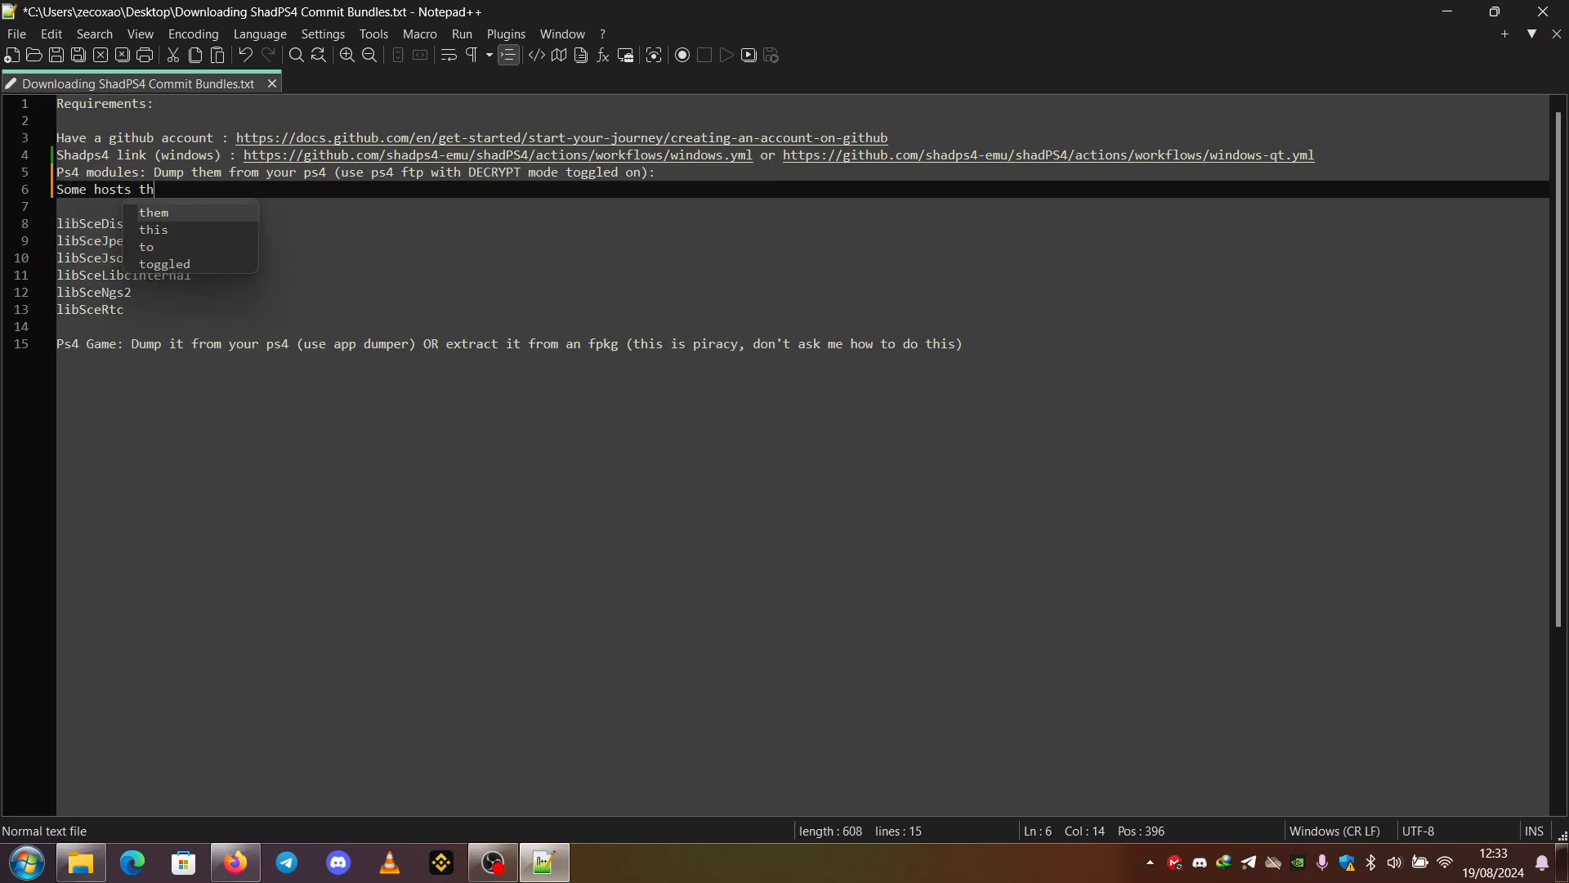
type("at can have")
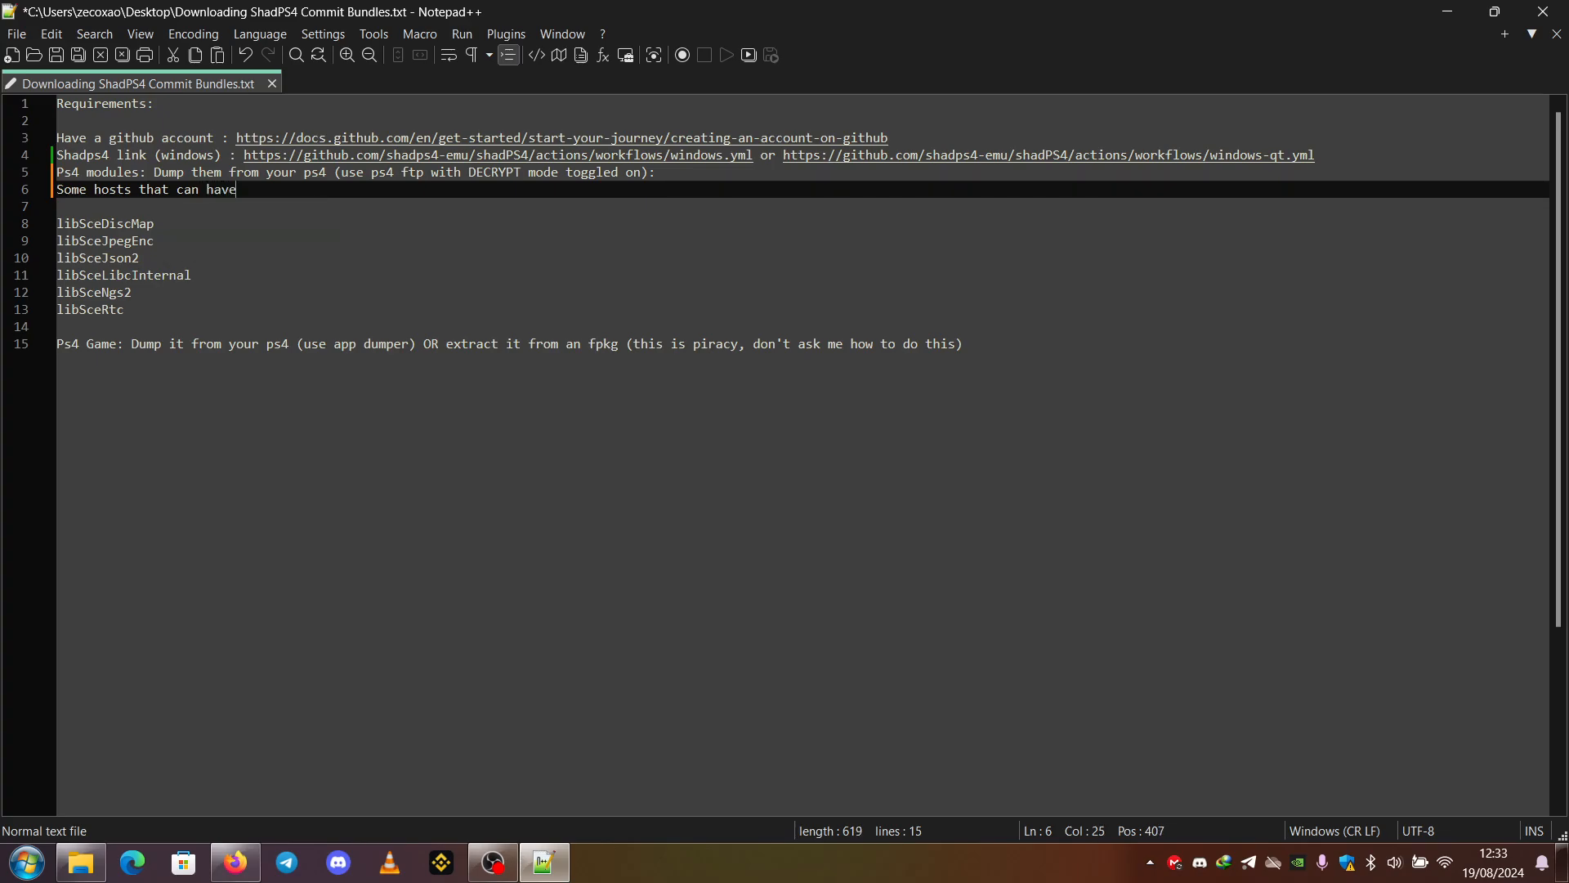
type(" it: Maced")
type("o Host / ")
type("Ka")
type("ro Host")
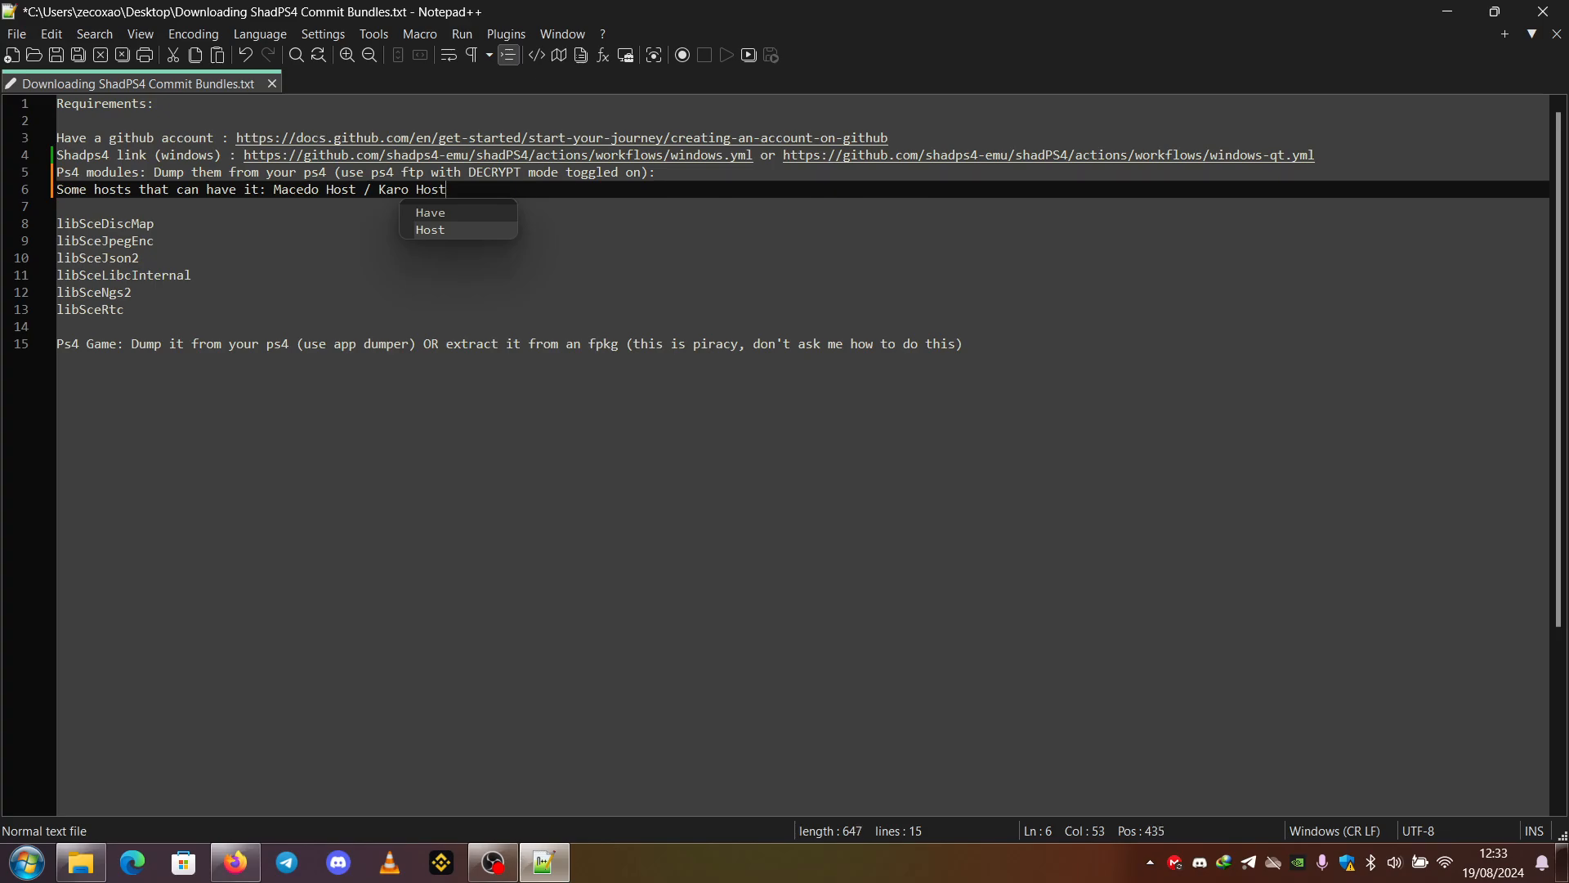
type(" / Al")
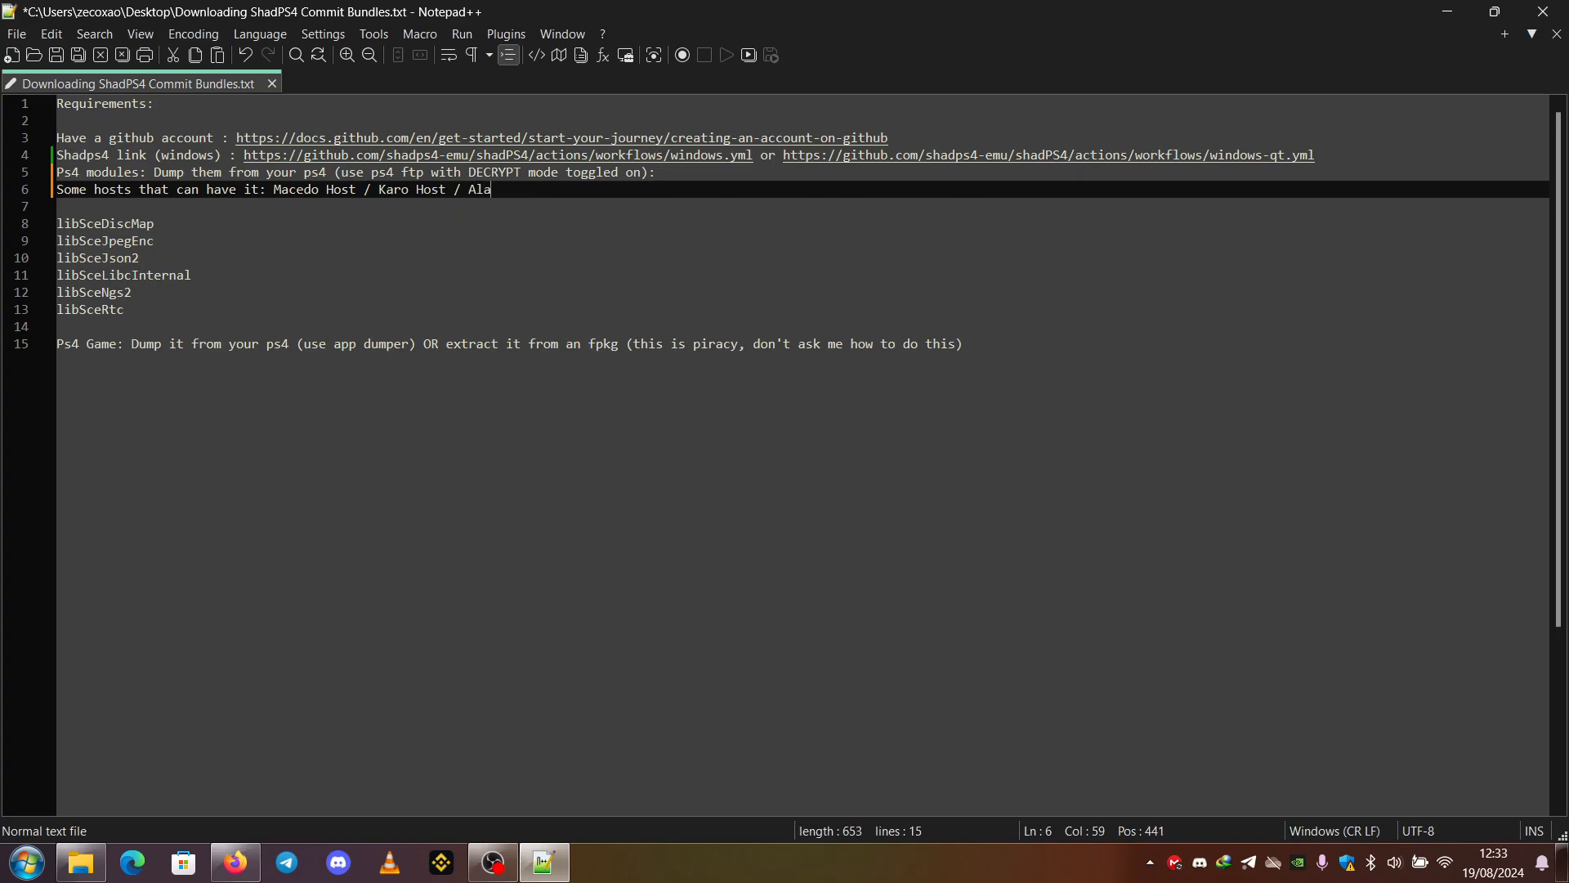
type(" Azif")
type(" Host ")
type("/")
type("Defau")
type("ltDNB H")
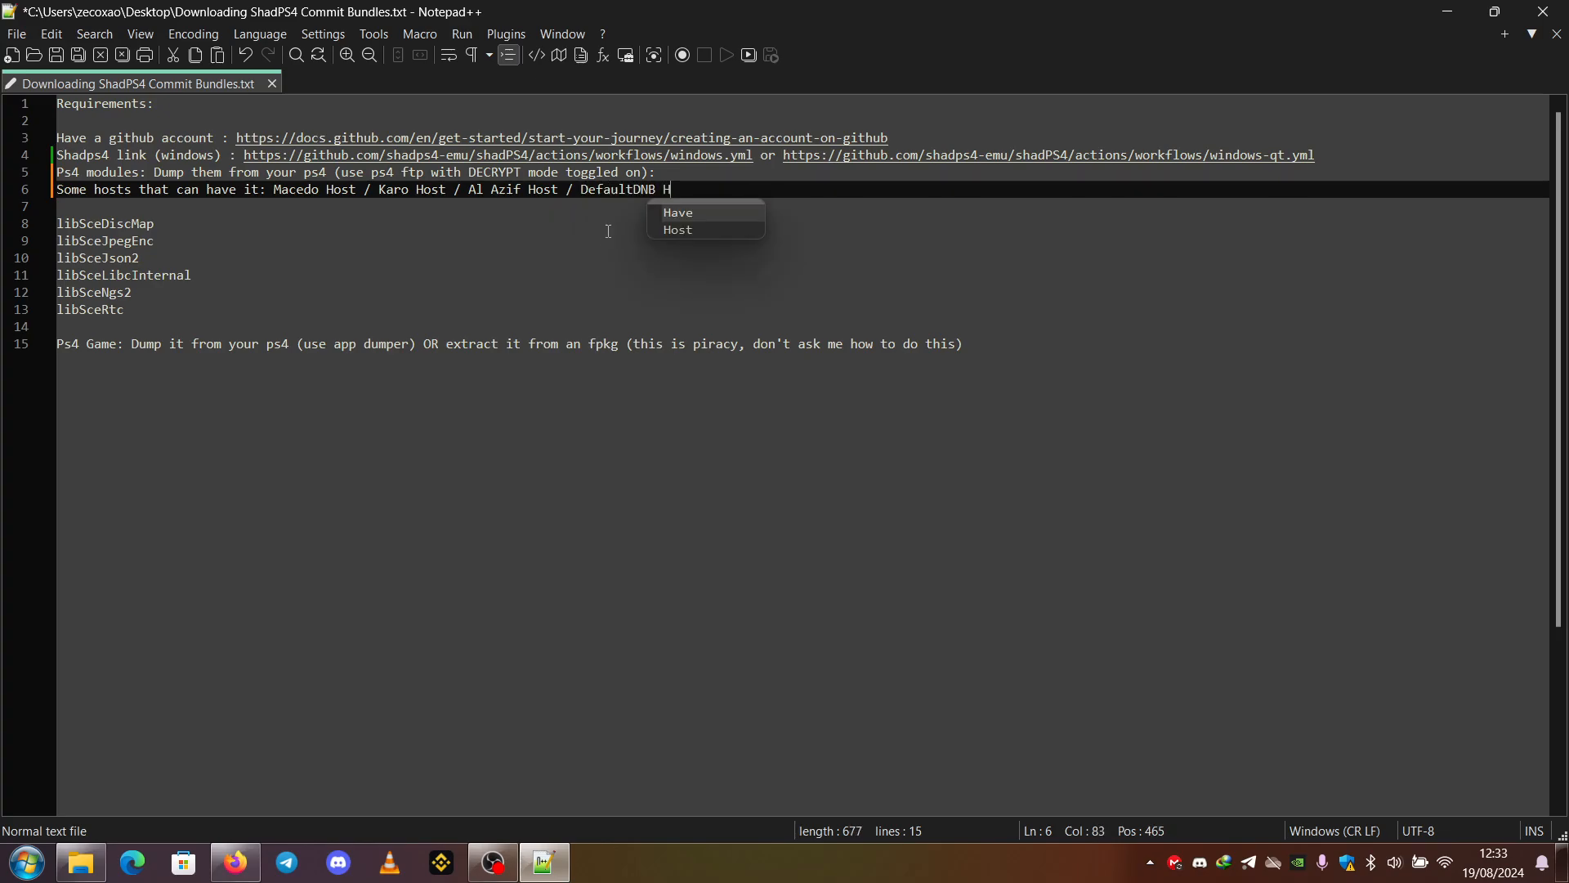
type("ost ?")
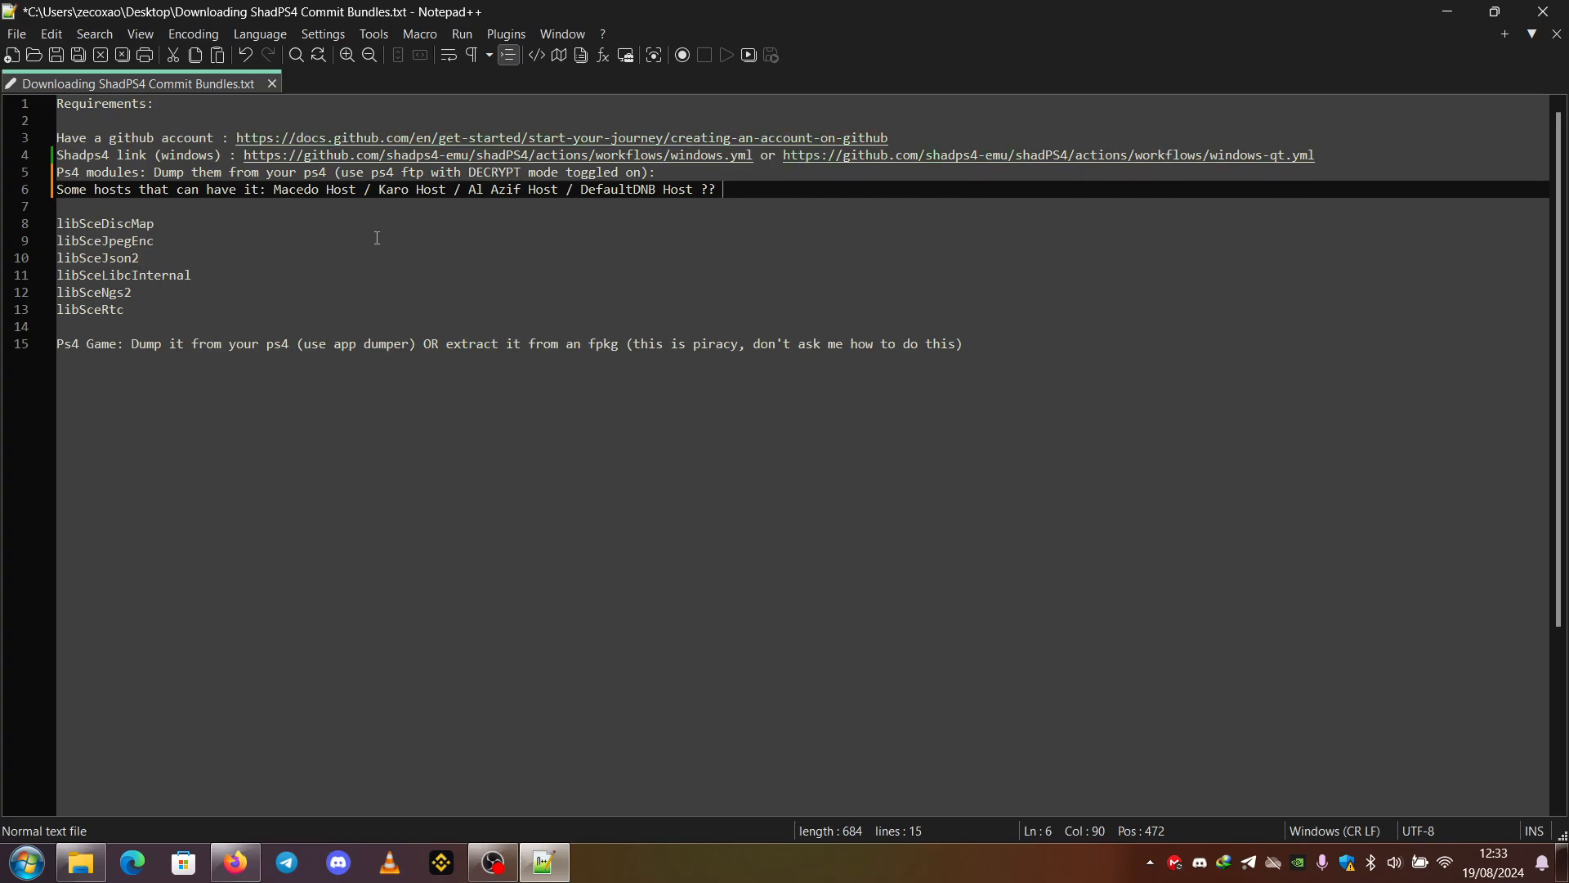
left_click(311, 189)
left_click(488, 190)
left_click(392, 189)
left_click_drag(378, 189, 446, 189)
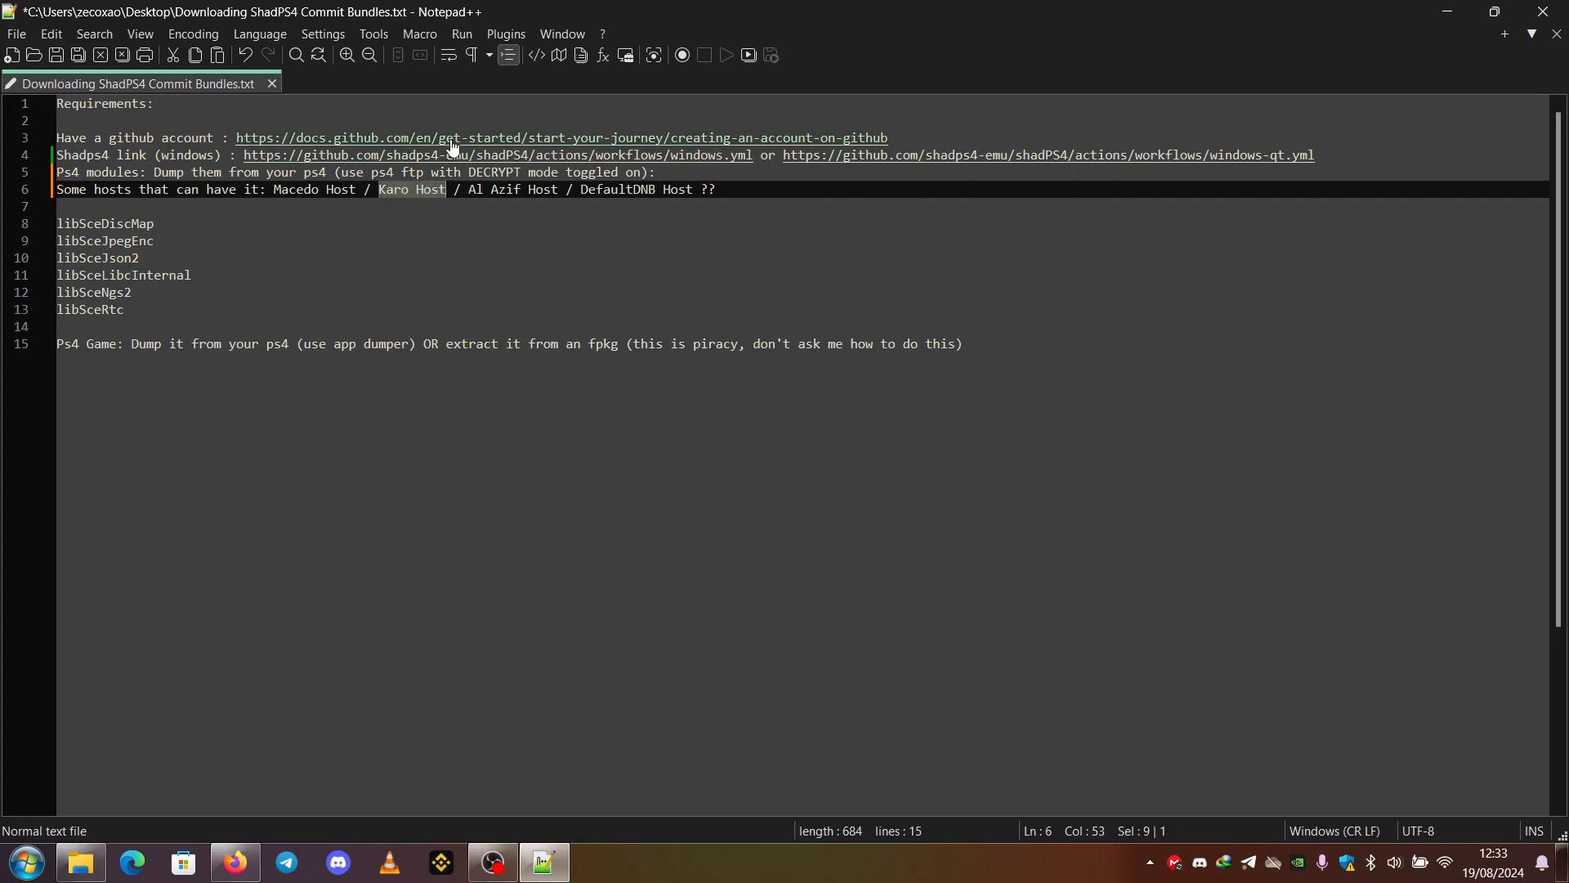
key("Right")
type("(")
type("ka")
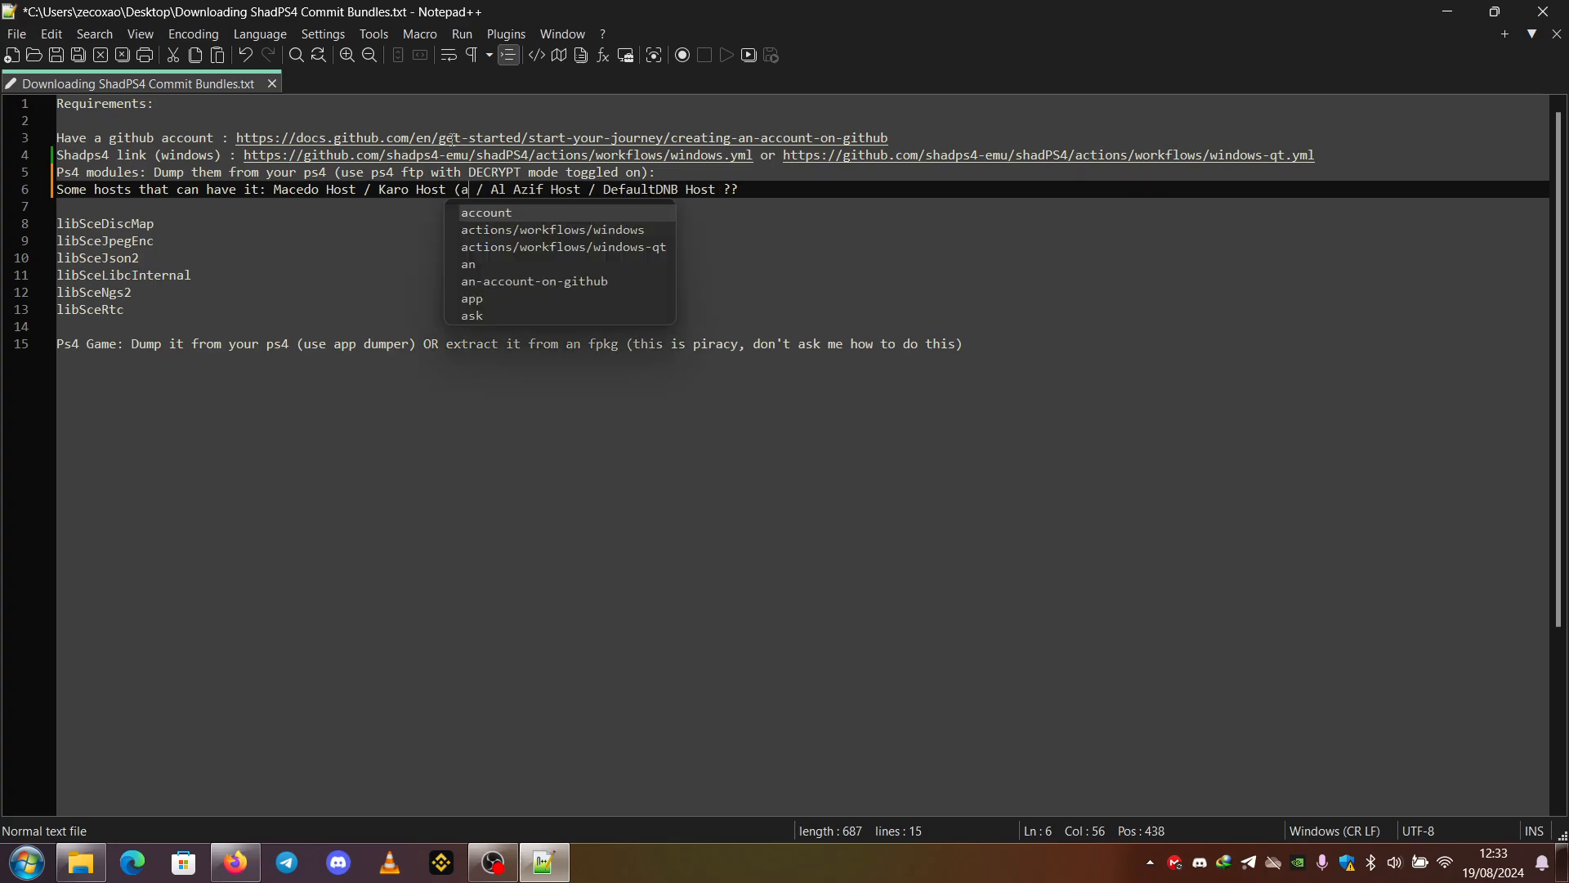
type("ro218.i")
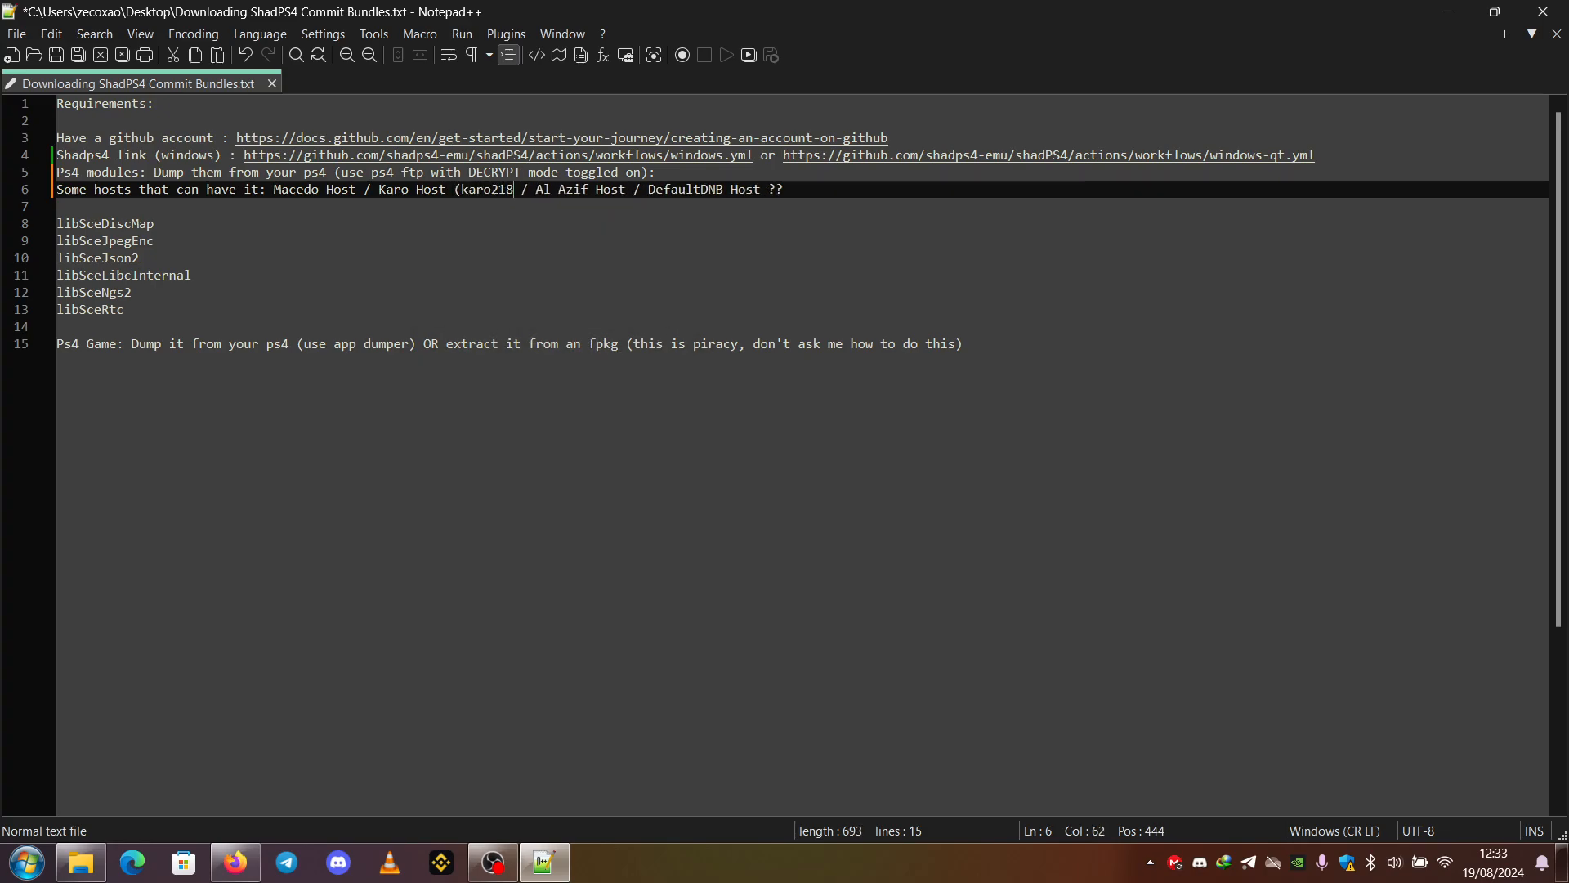
type("o")
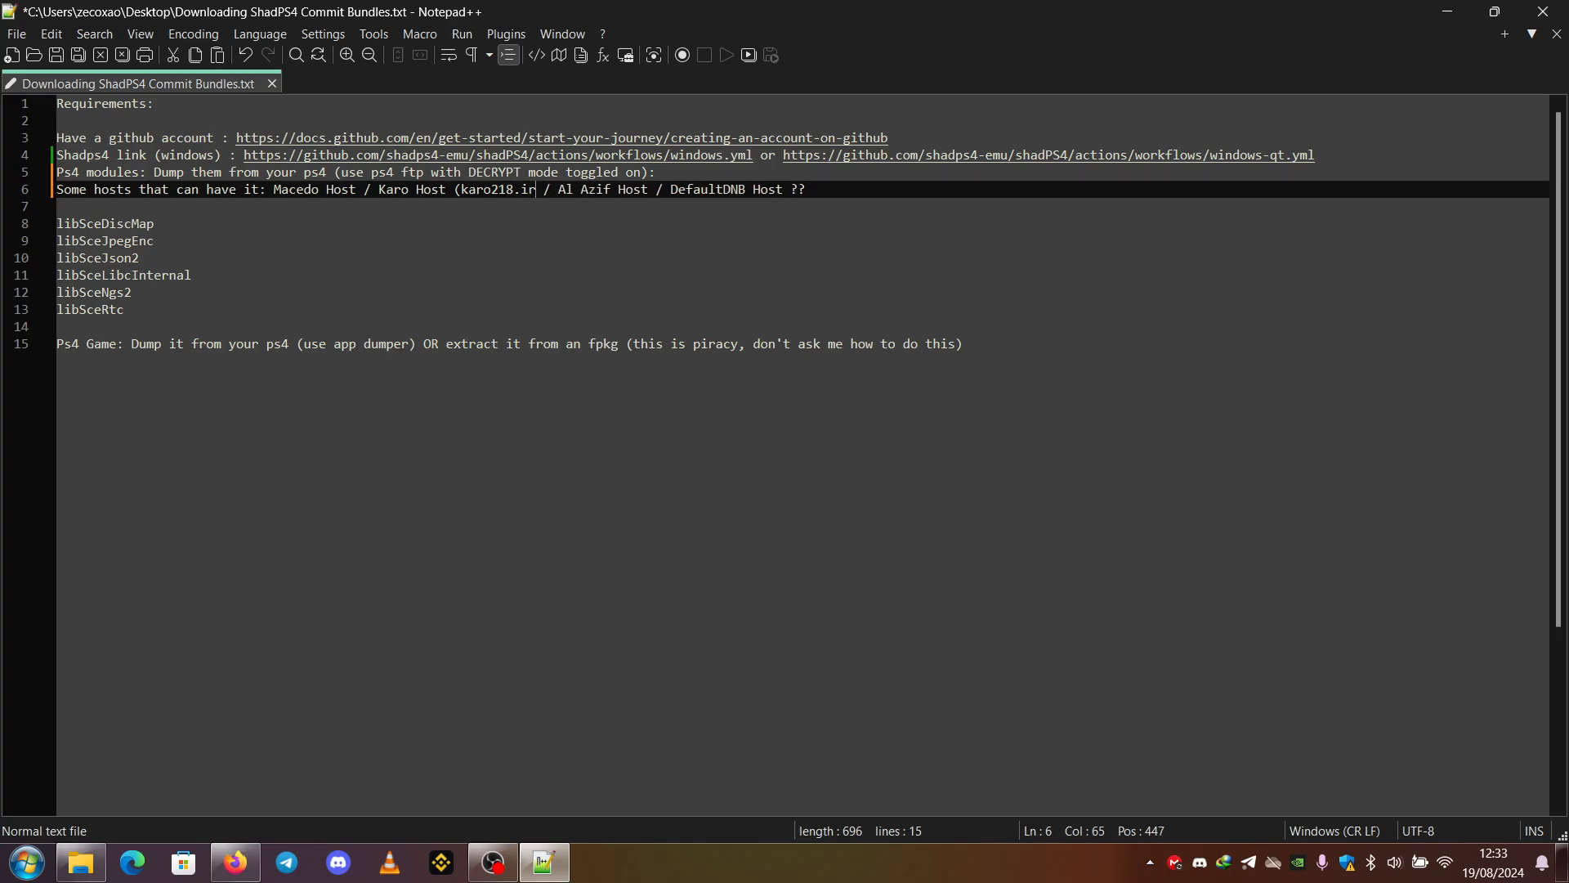
type(")")
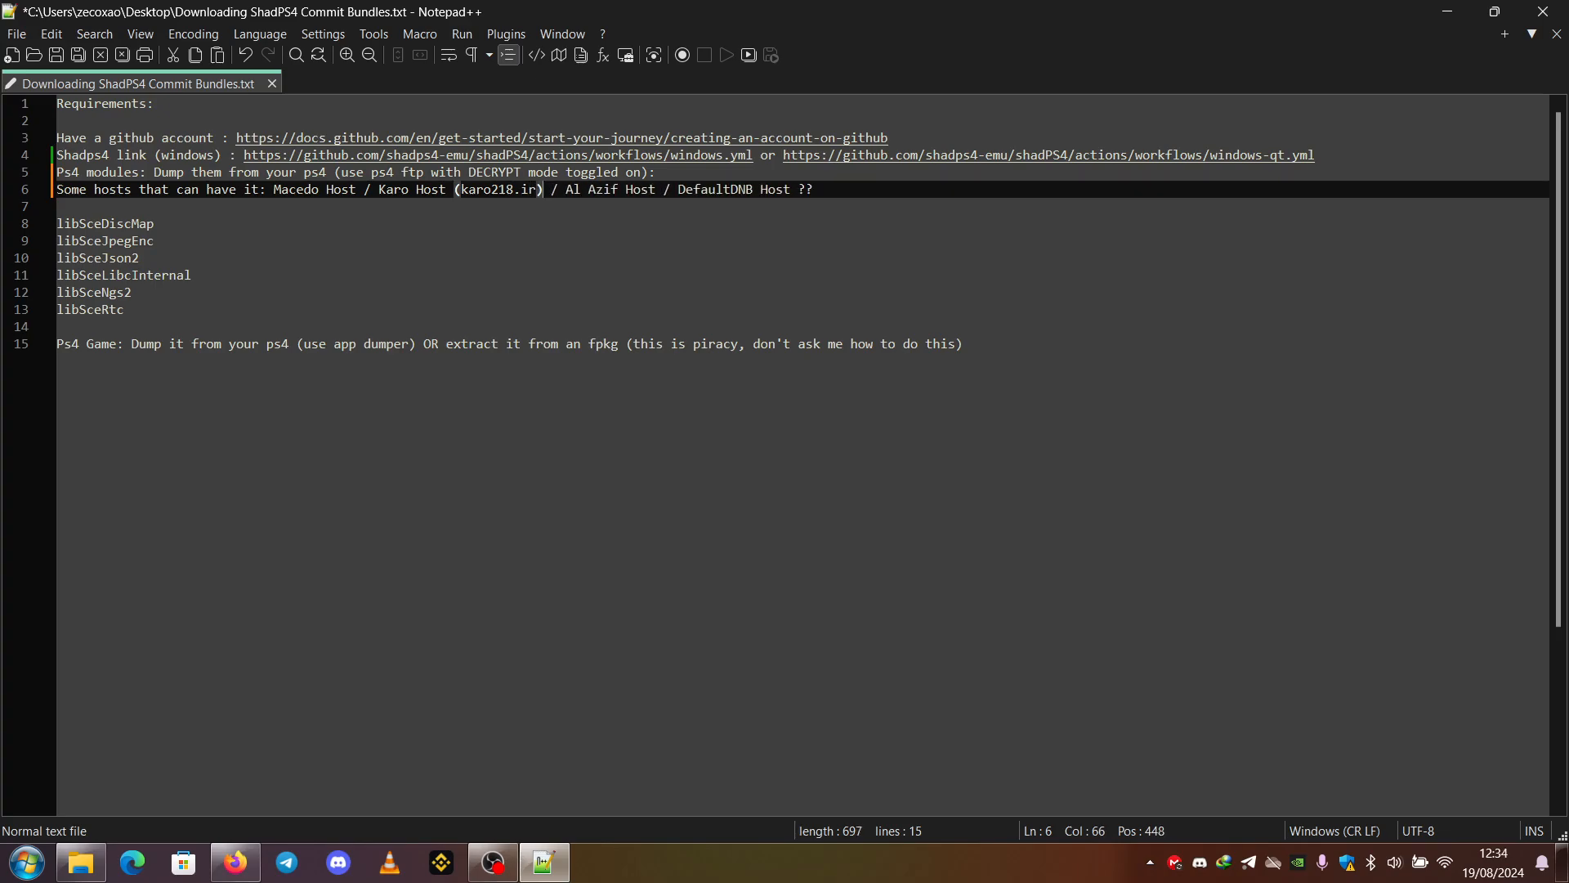
key("ctrl+s")
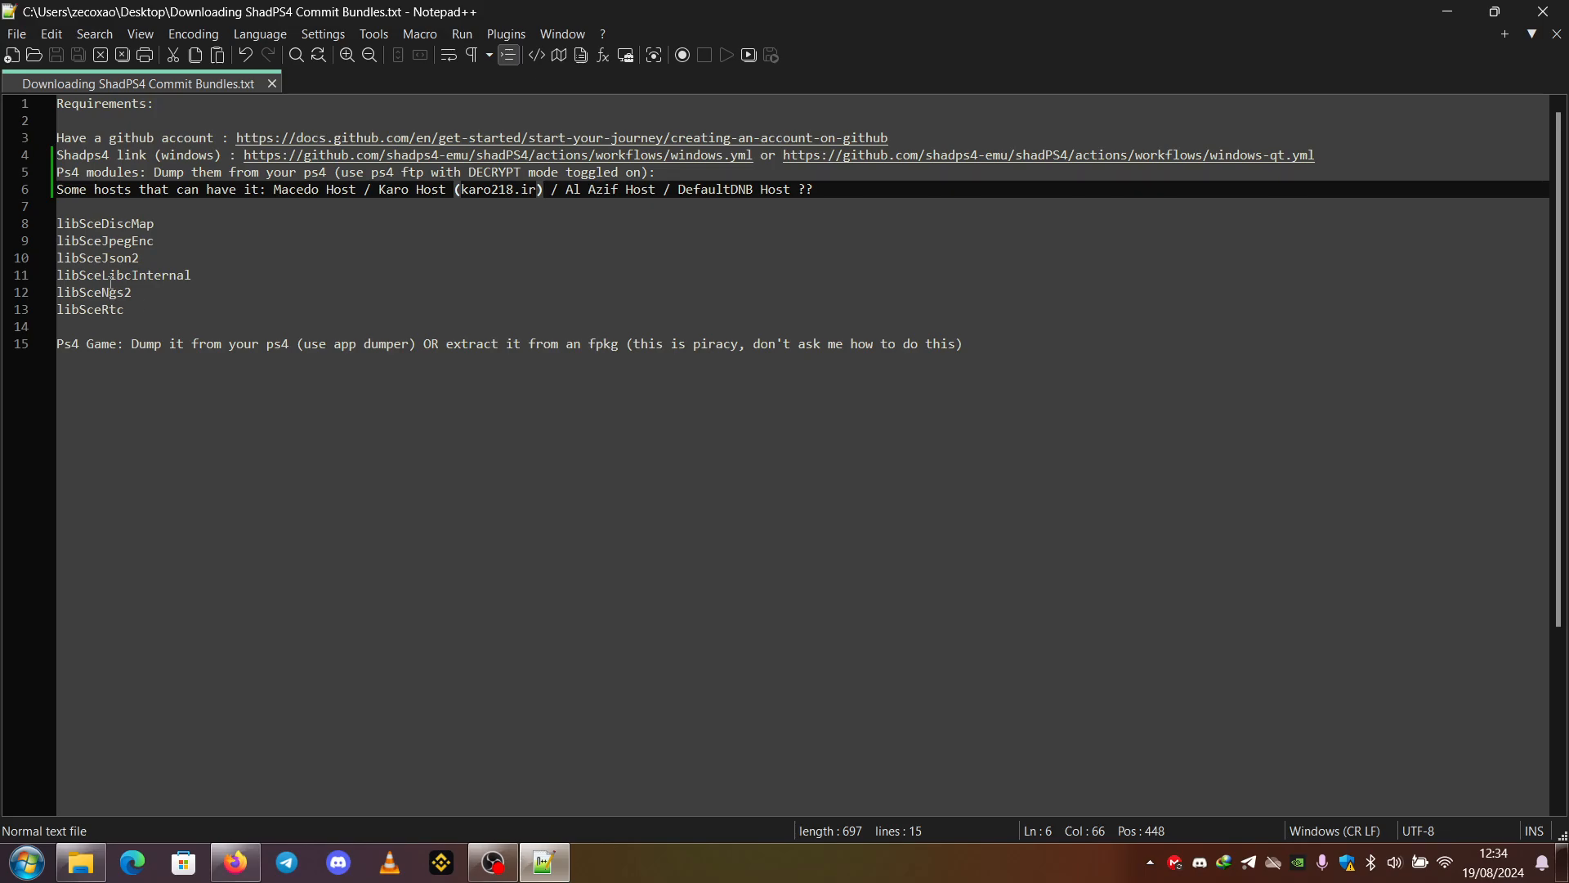
- Go through the module names libSceDiscMap, libSceJpegEnc, libSceLibcInternal and libSceRtc in turn
left_click_drag(158, 224, 56, 223)
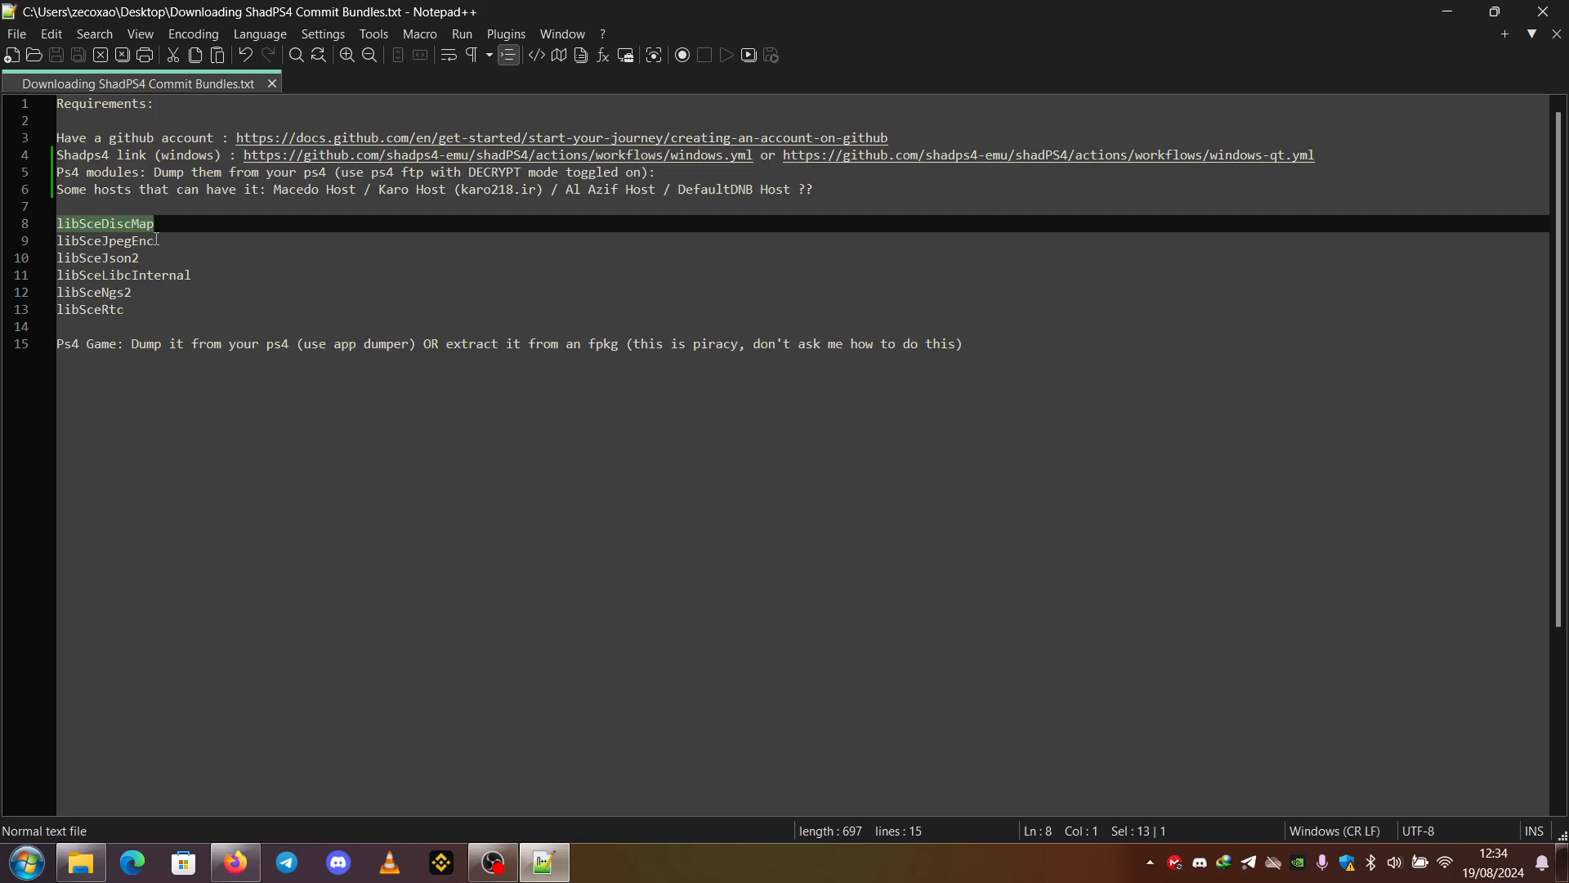
mouse_move(158, 241)
left_mouse_down()
mouse_move(57, 241)
mouse_move(56, 258)
left_mouse_up()
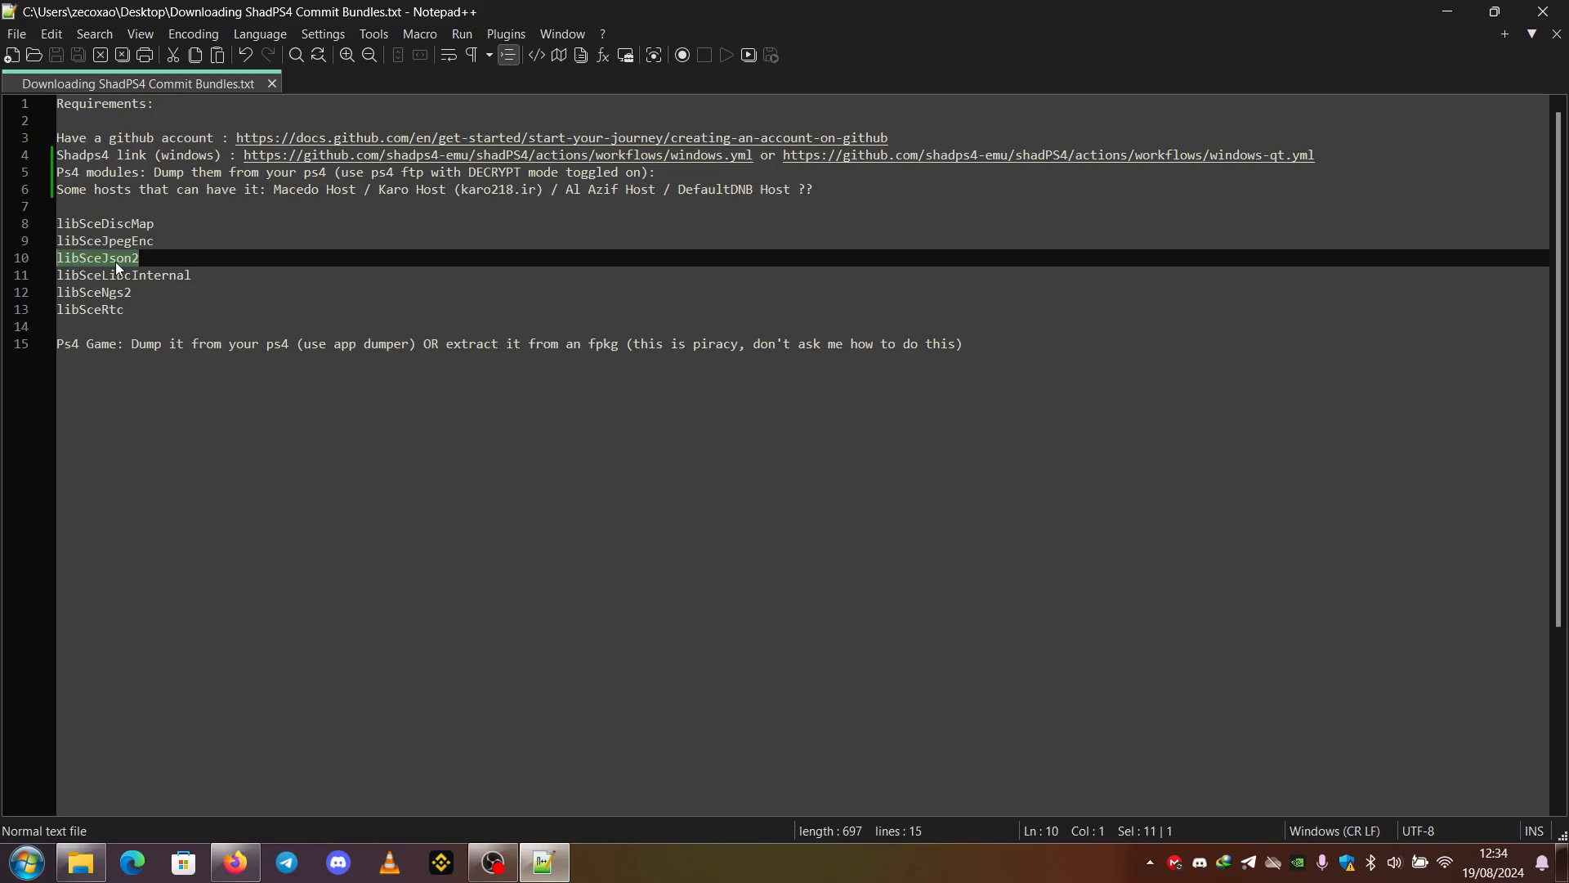
left_click_drag(192, 274, 61, 274)
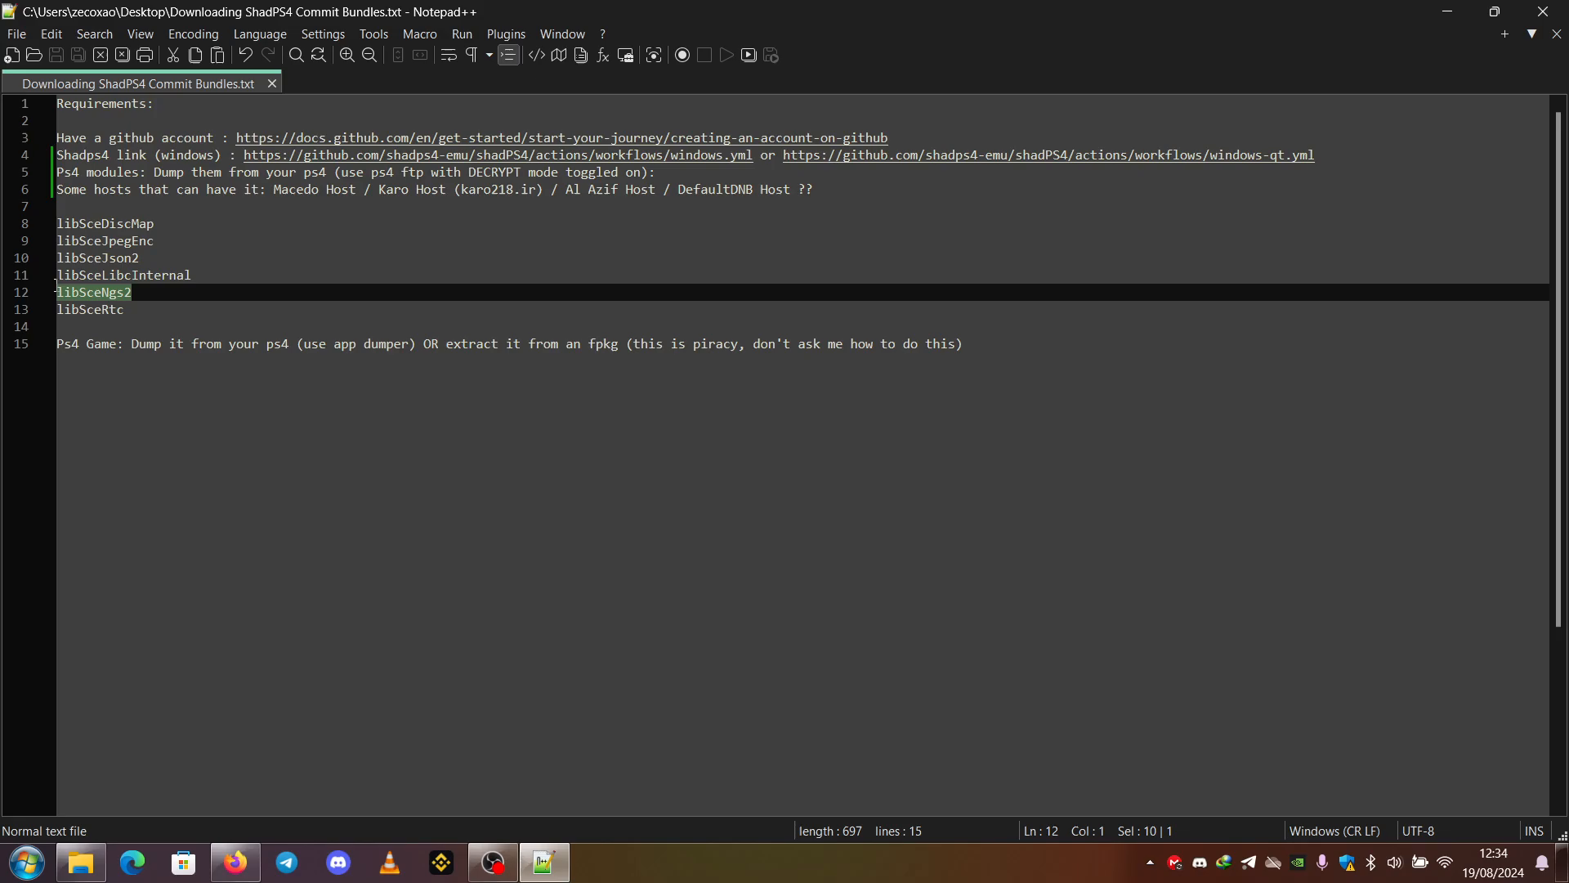
left_click_drag(125, 309, 54, 309)
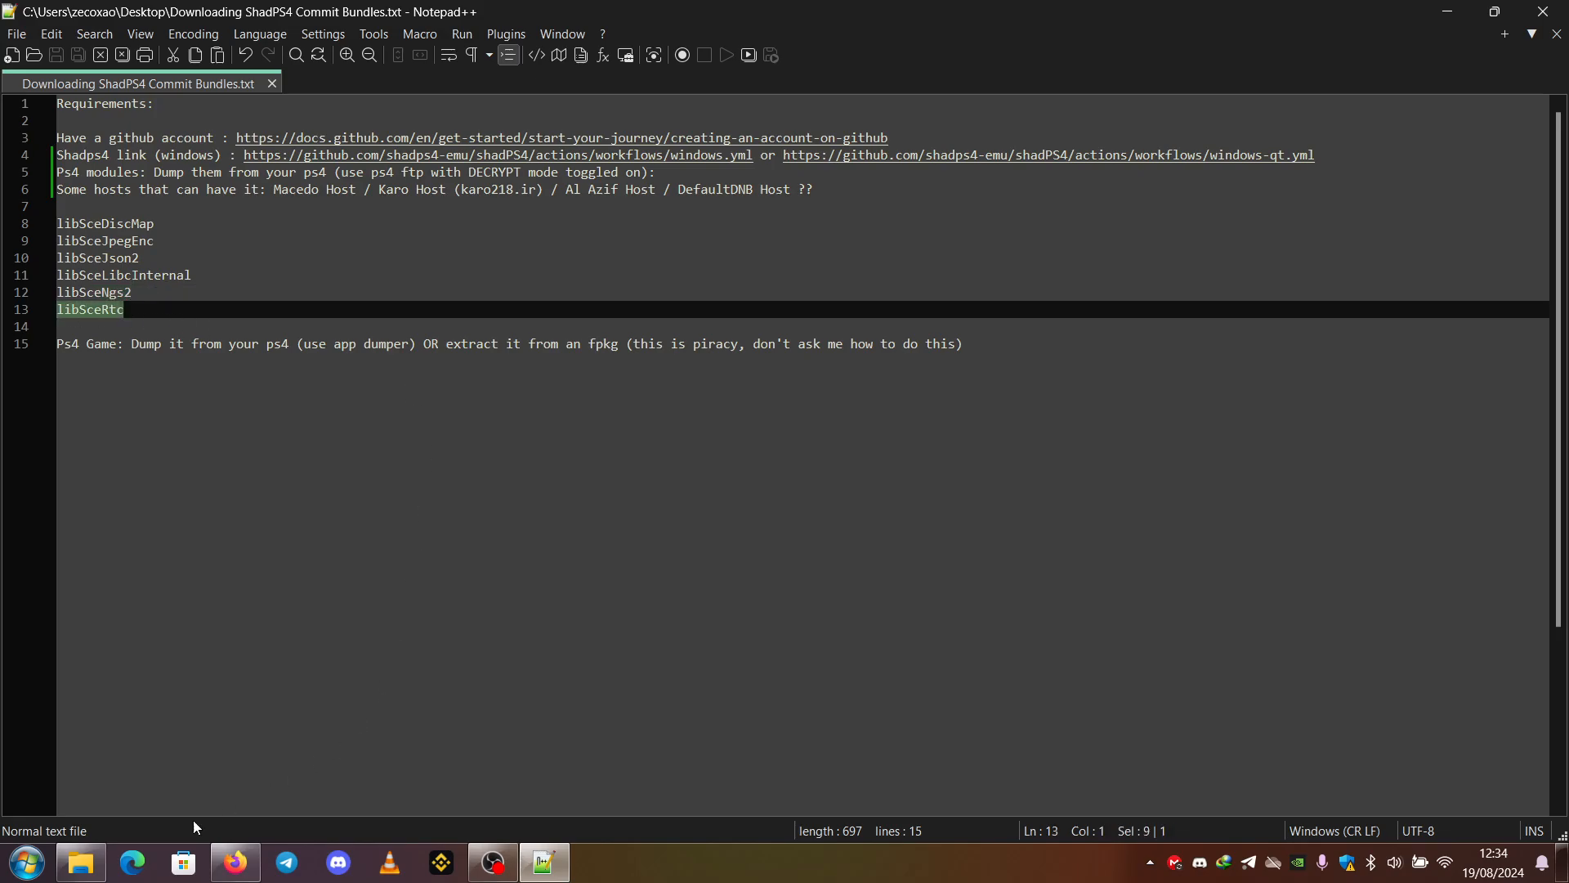
- Launch shadPS4.exe from the file browser and return to the requirements notes
left_click(81, 862)
double_click(601, 402)
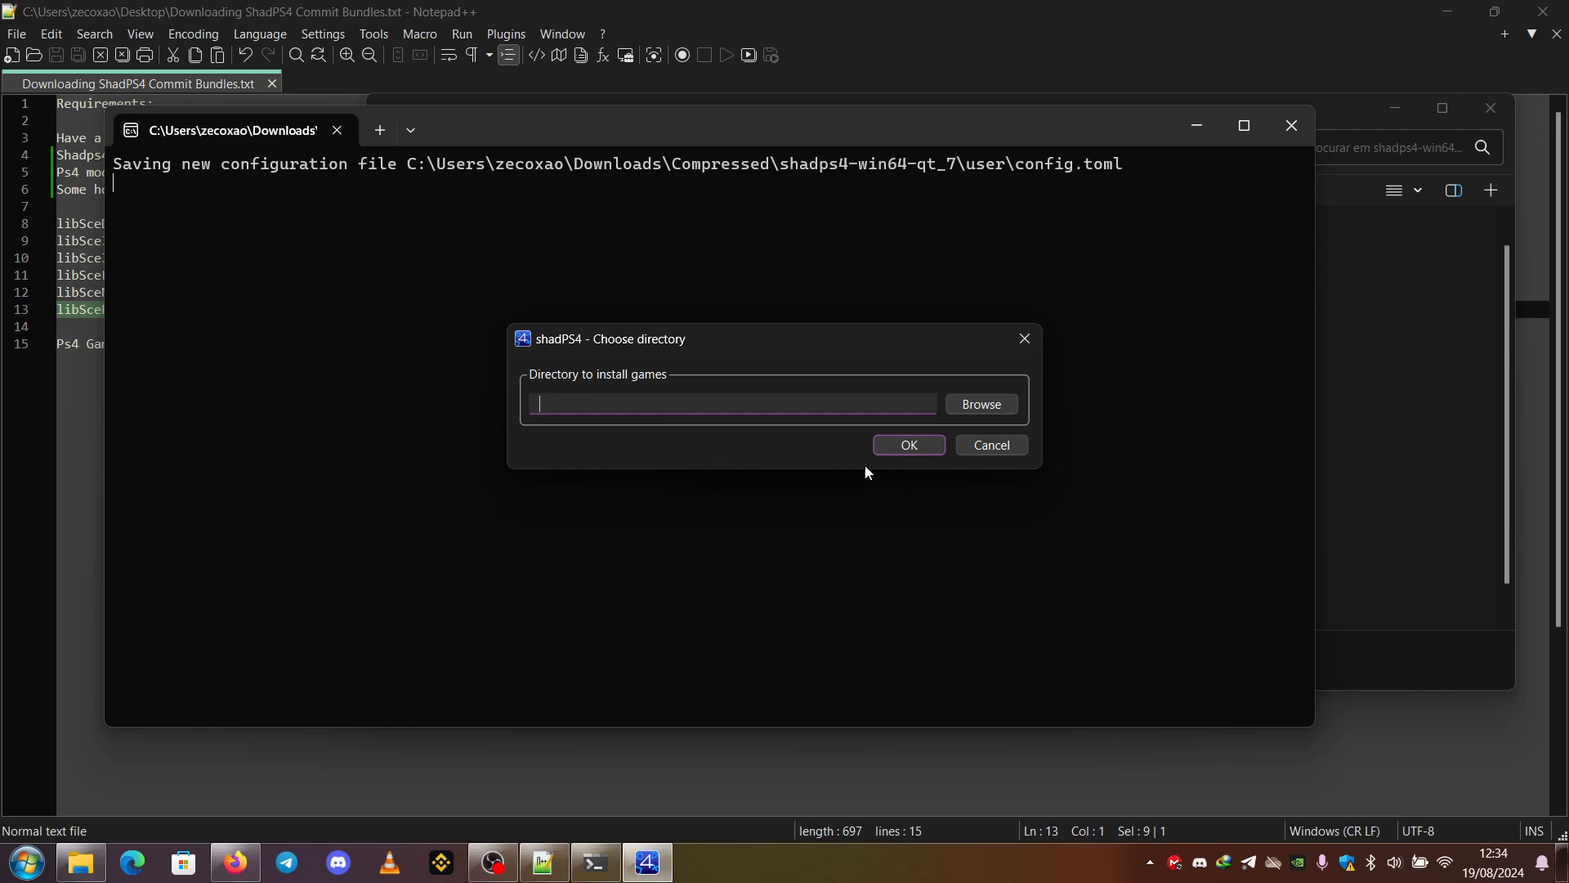
left_click(70, 375)
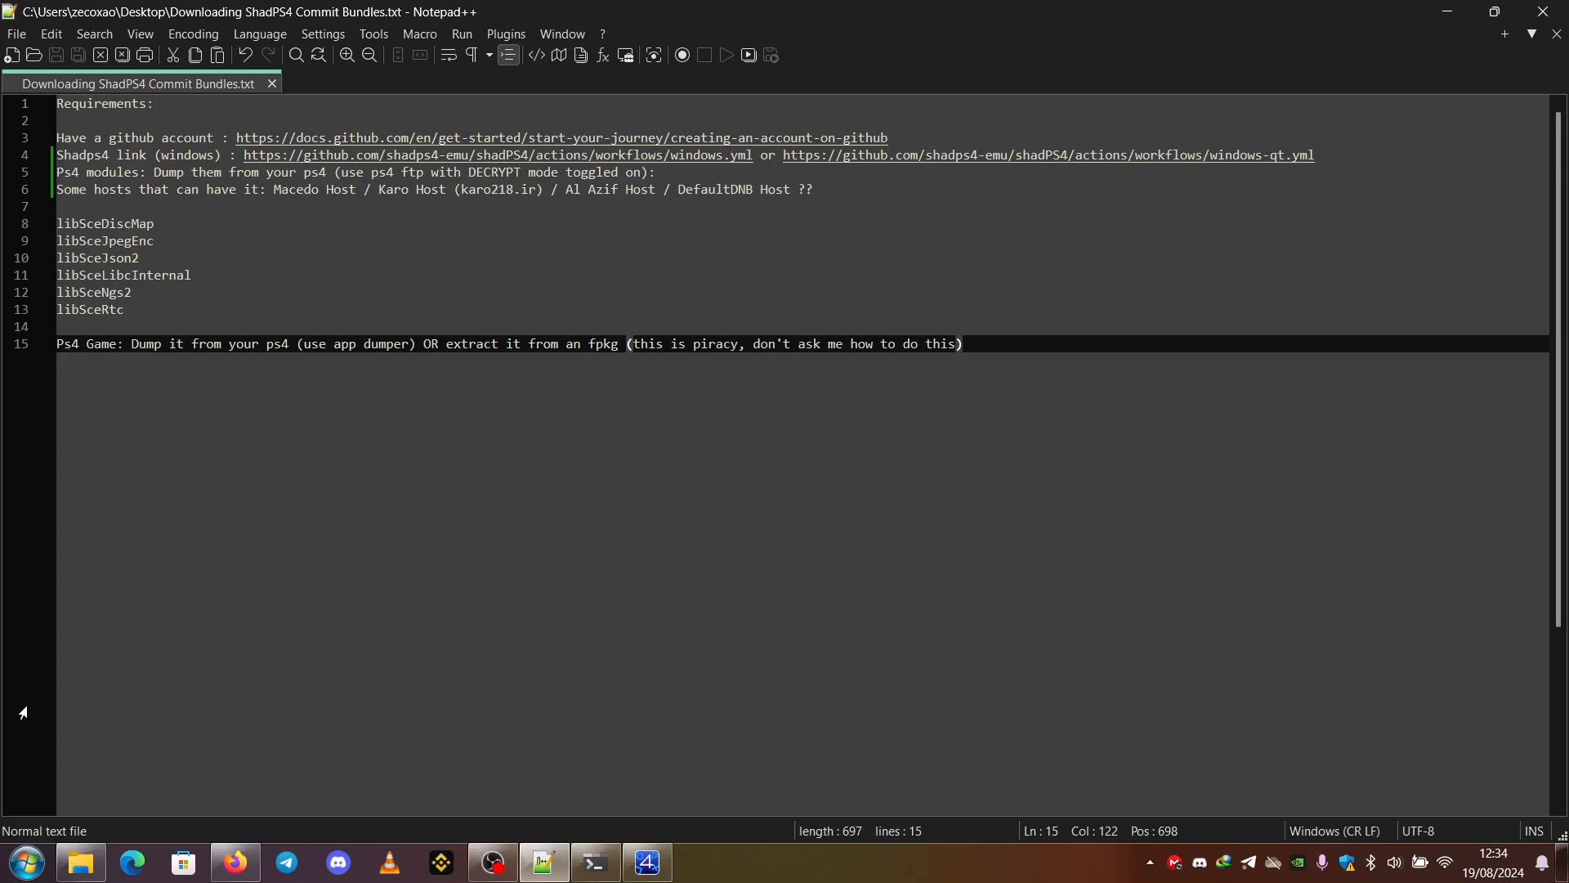
- Navigate via This PC to Disco Local (C:) and open the psOffGames folder
left_click(26, 863)
left_click(374, 646)
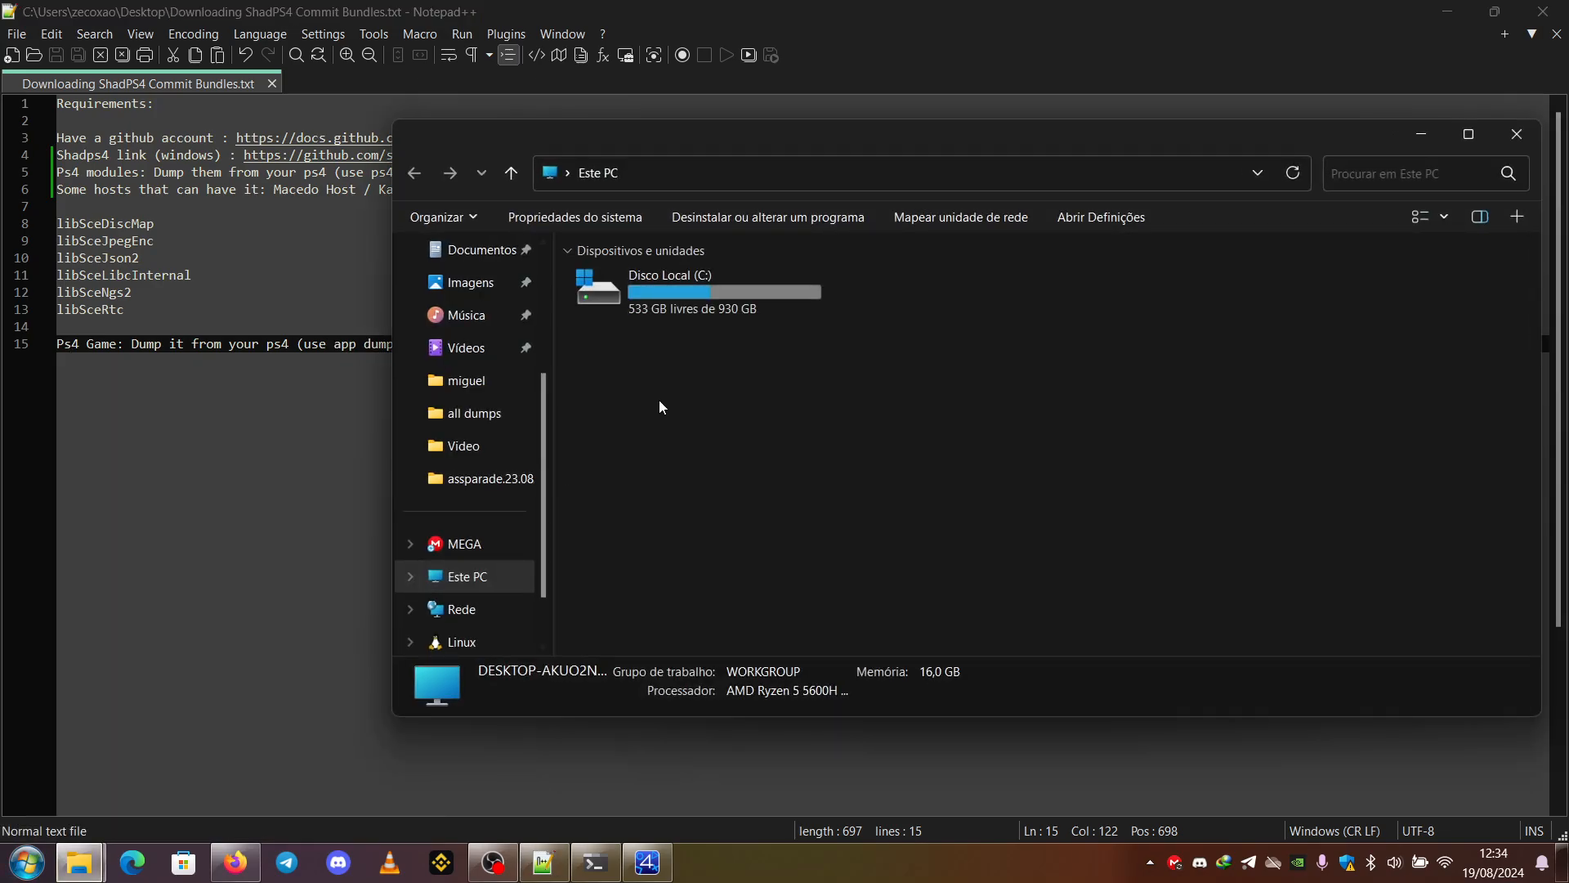
double_click(684, 304)
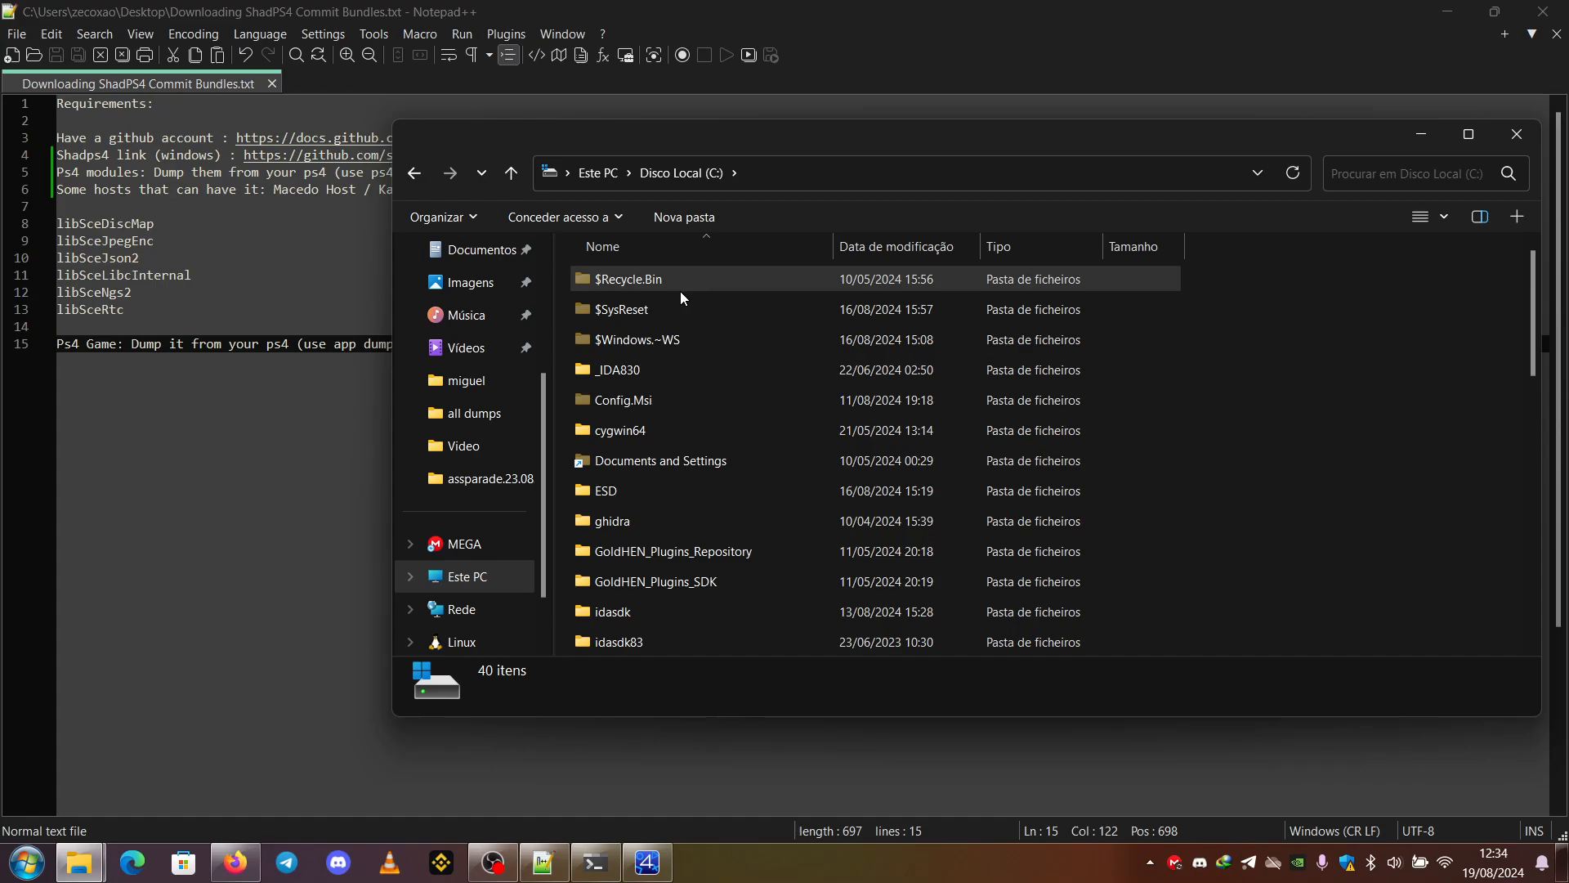
scroll(727, 374, "down", 4)
scroll(725, 381, "down", 3)
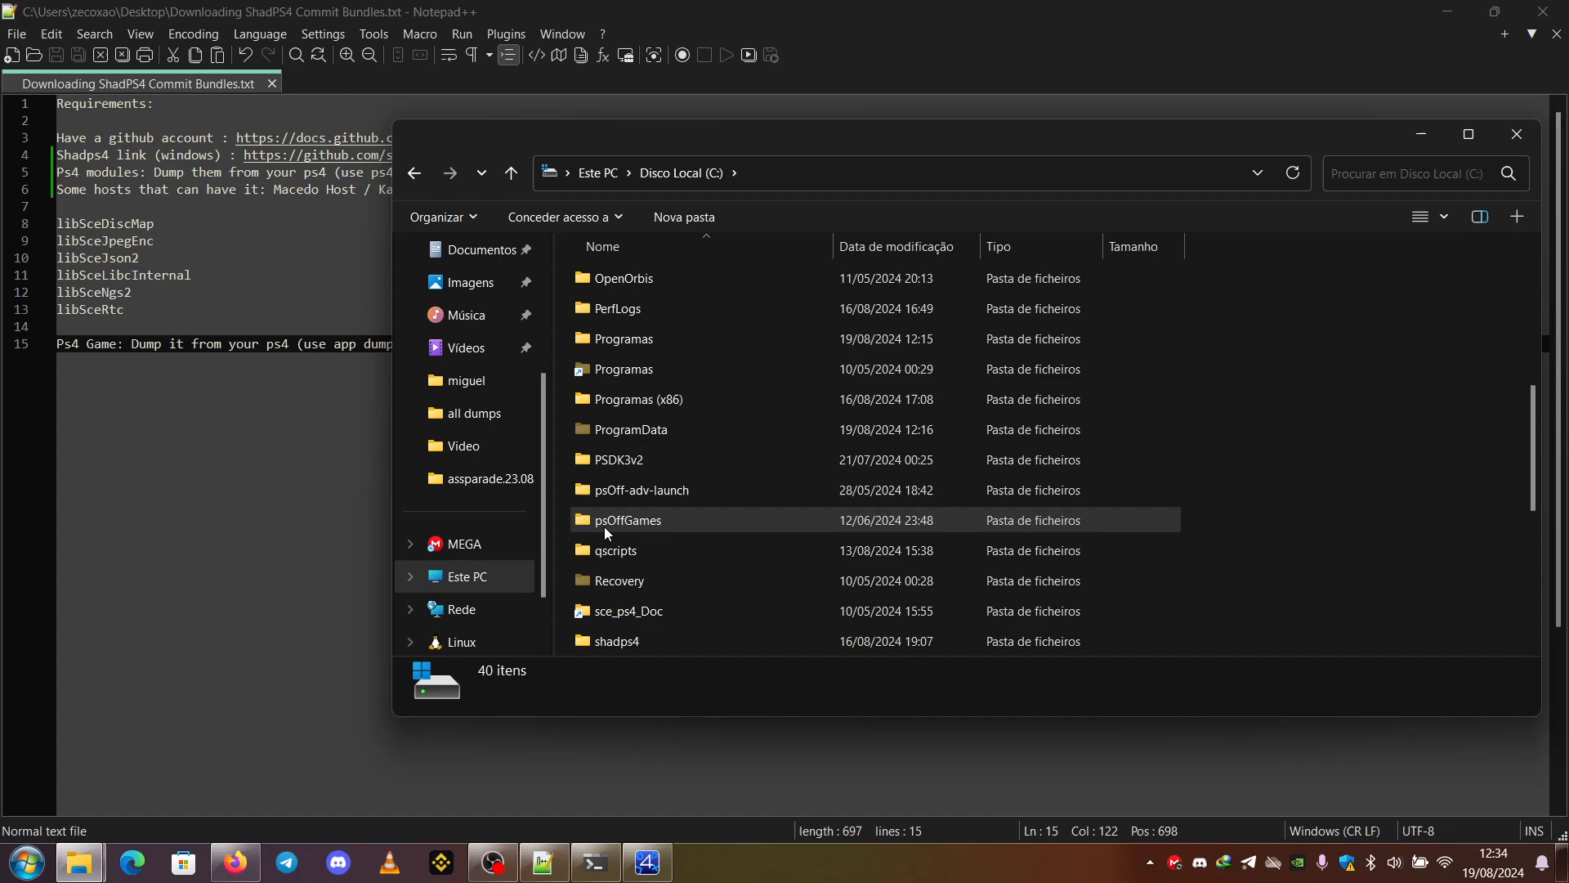
mouse_move(628, 521)
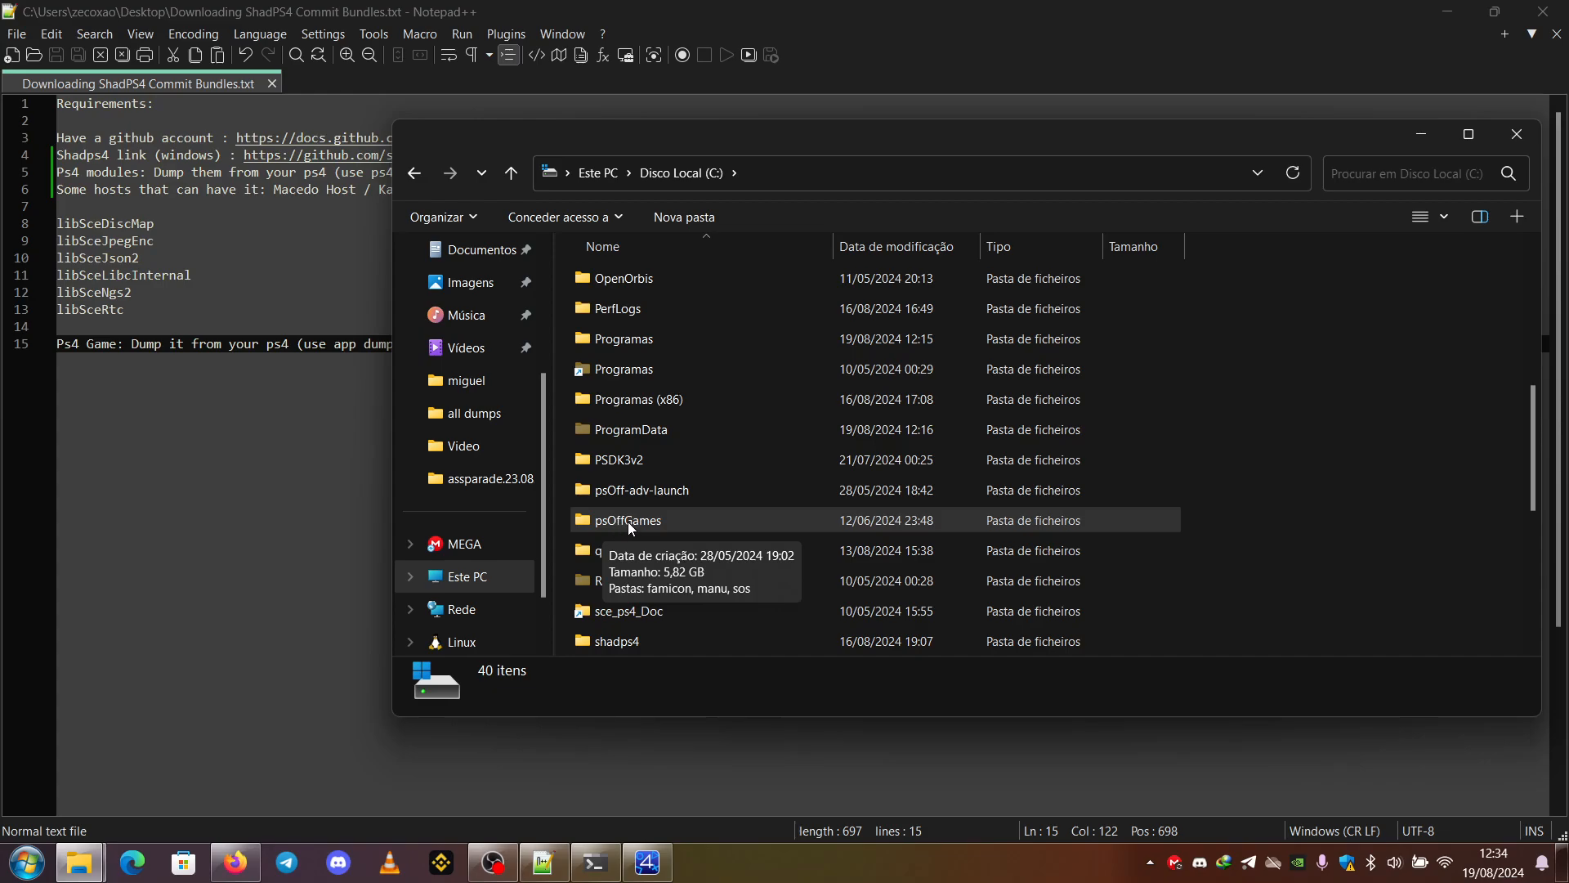
left_click(631, 524)
double_click(632, 523)
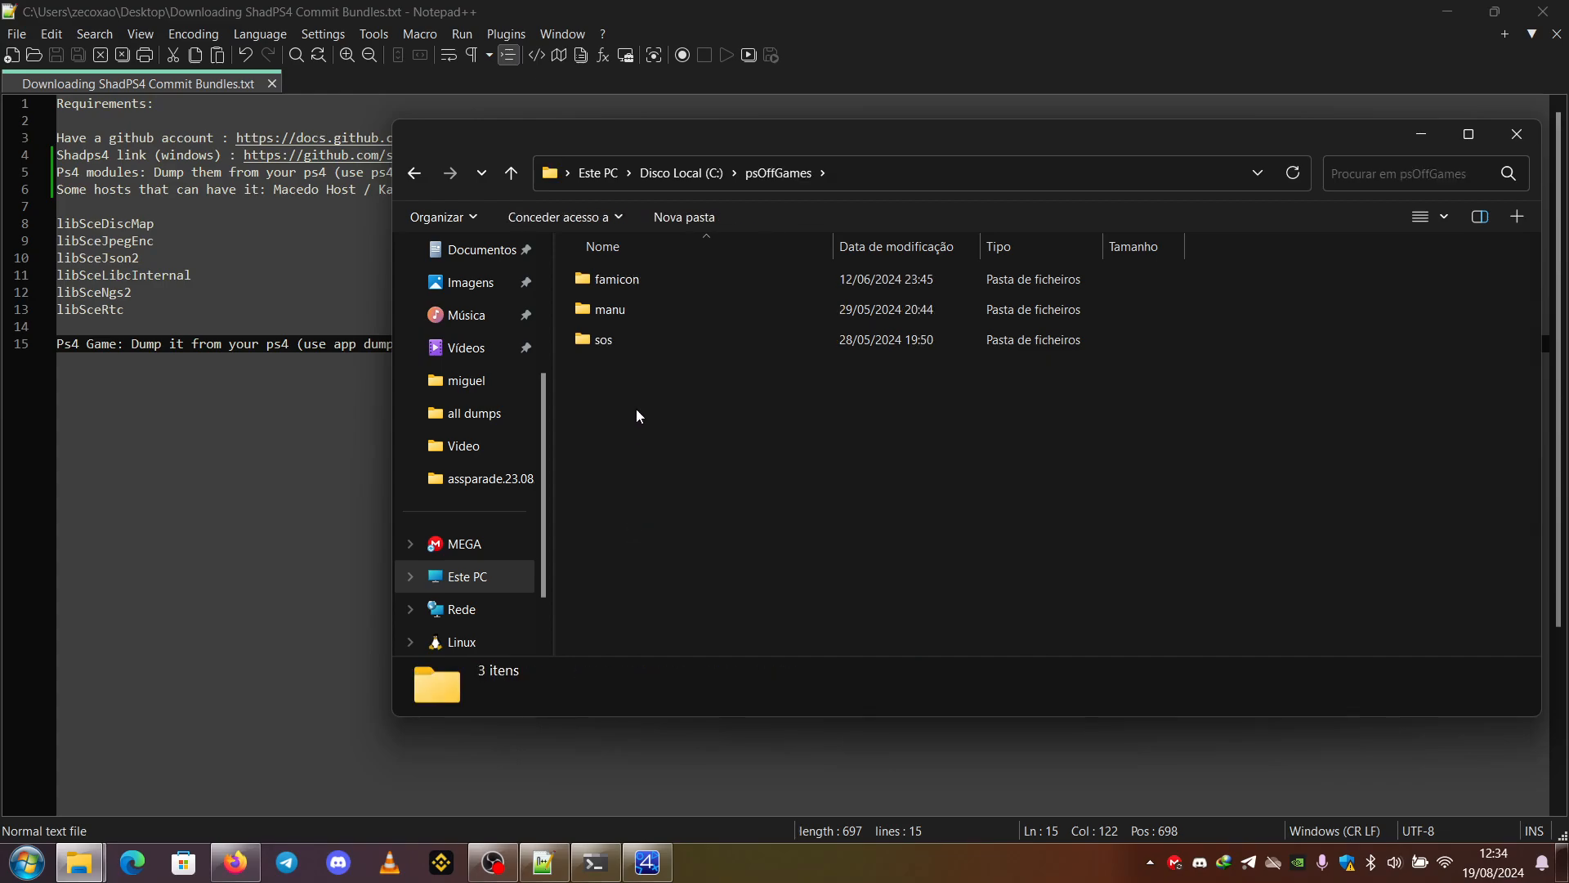
- Highlight the famicon, manu and sos game folders, then minimize Explorer
left_click(614, 287)
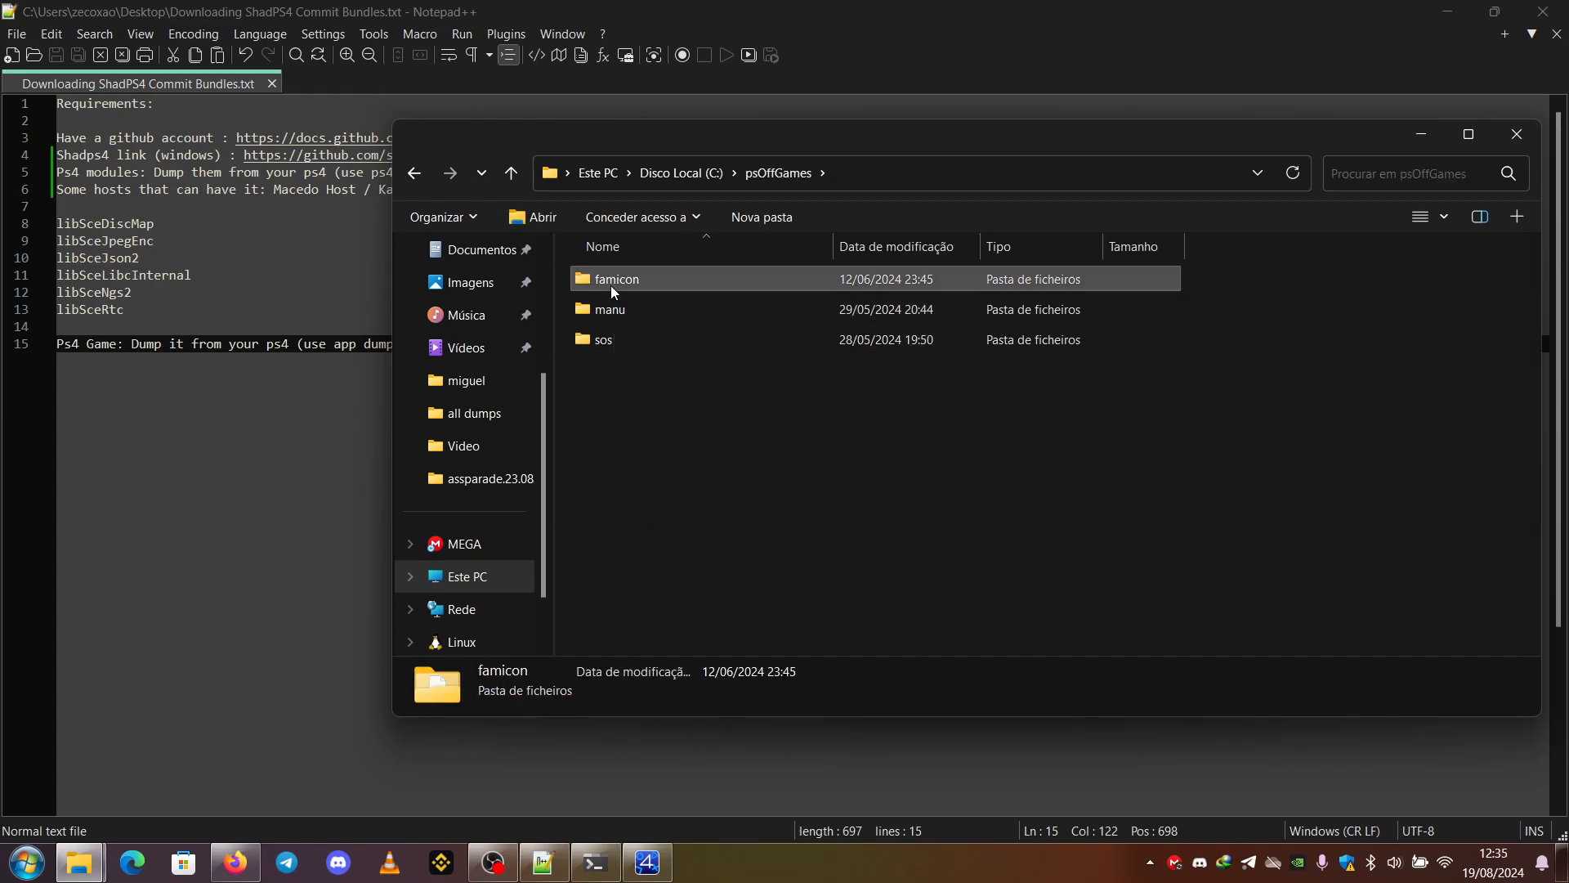
left_click(611, 313)
left_click(610, 339)
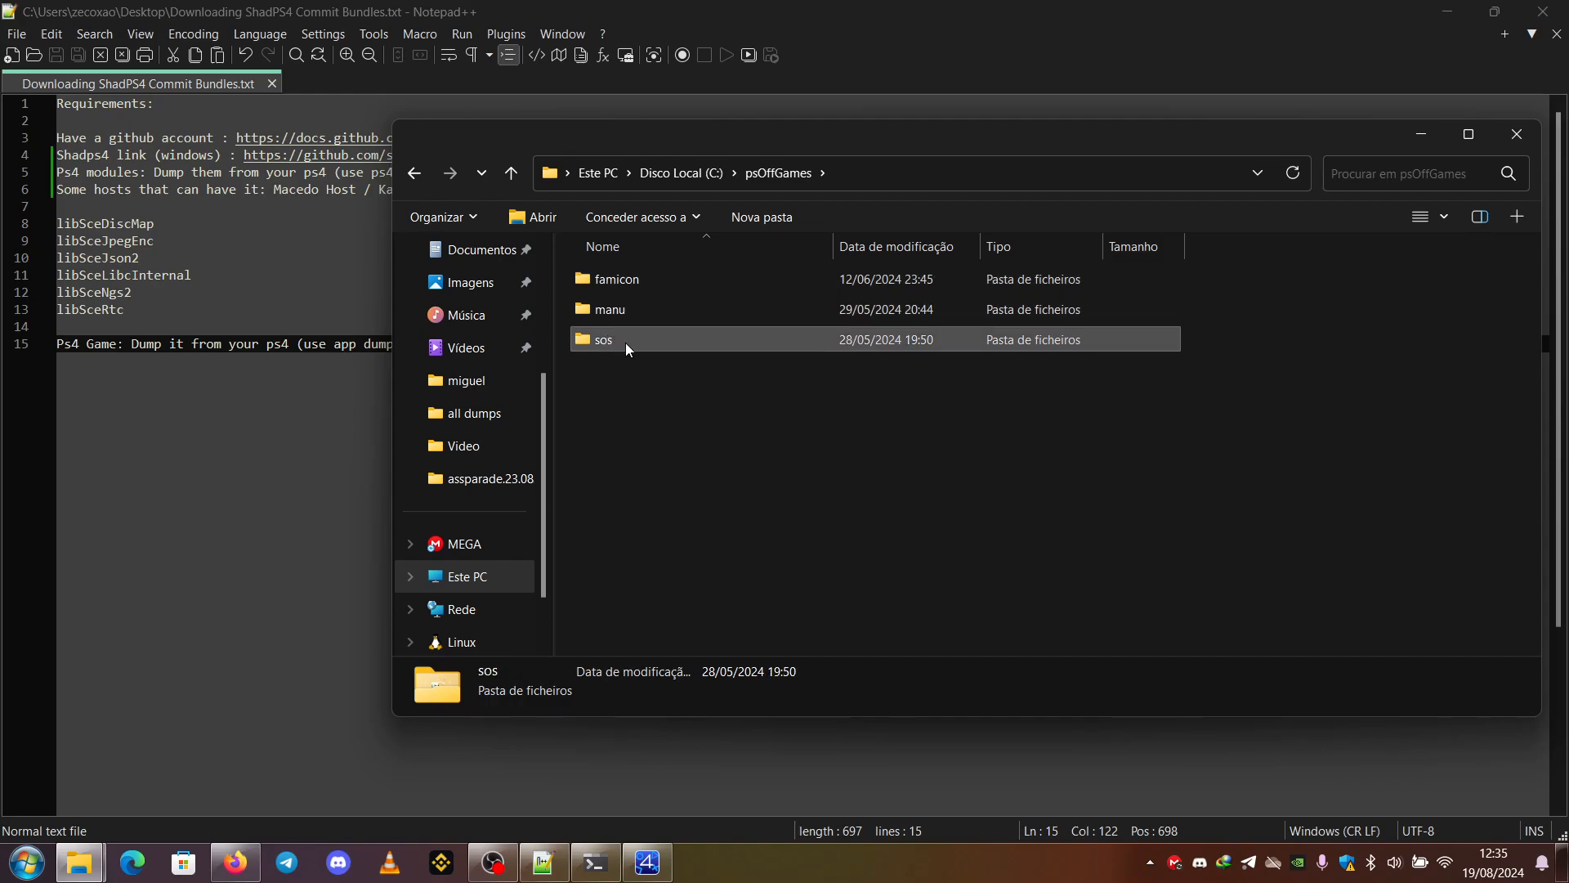
left_click(1418, 139)
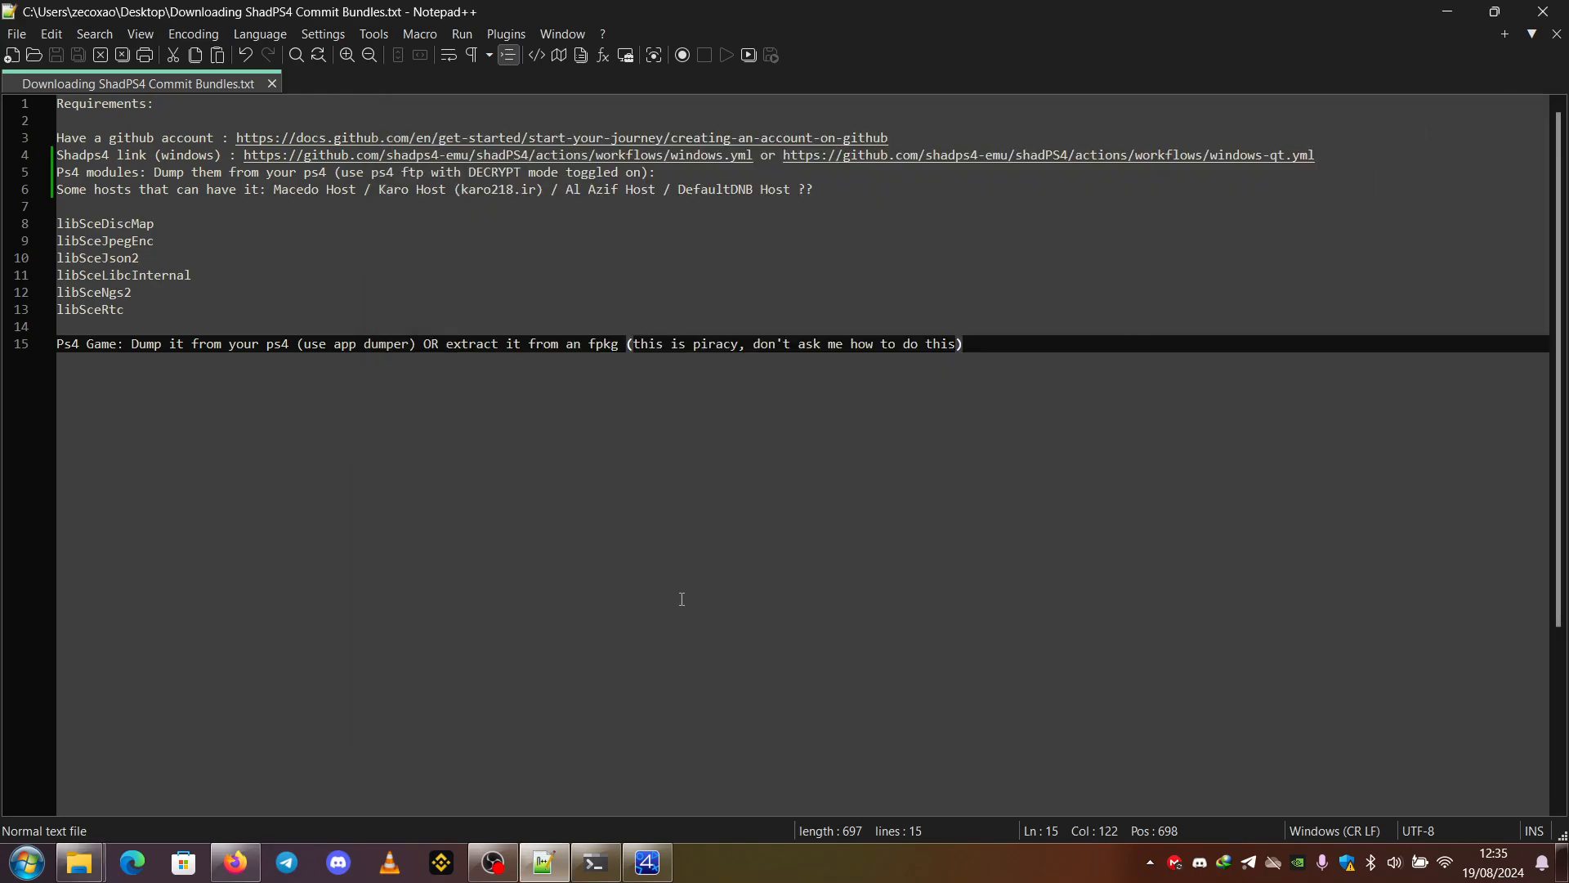
- Browse from shadPS4's directory prompt to Disco Local (C:) in the folder picker
left_click(647, 862)
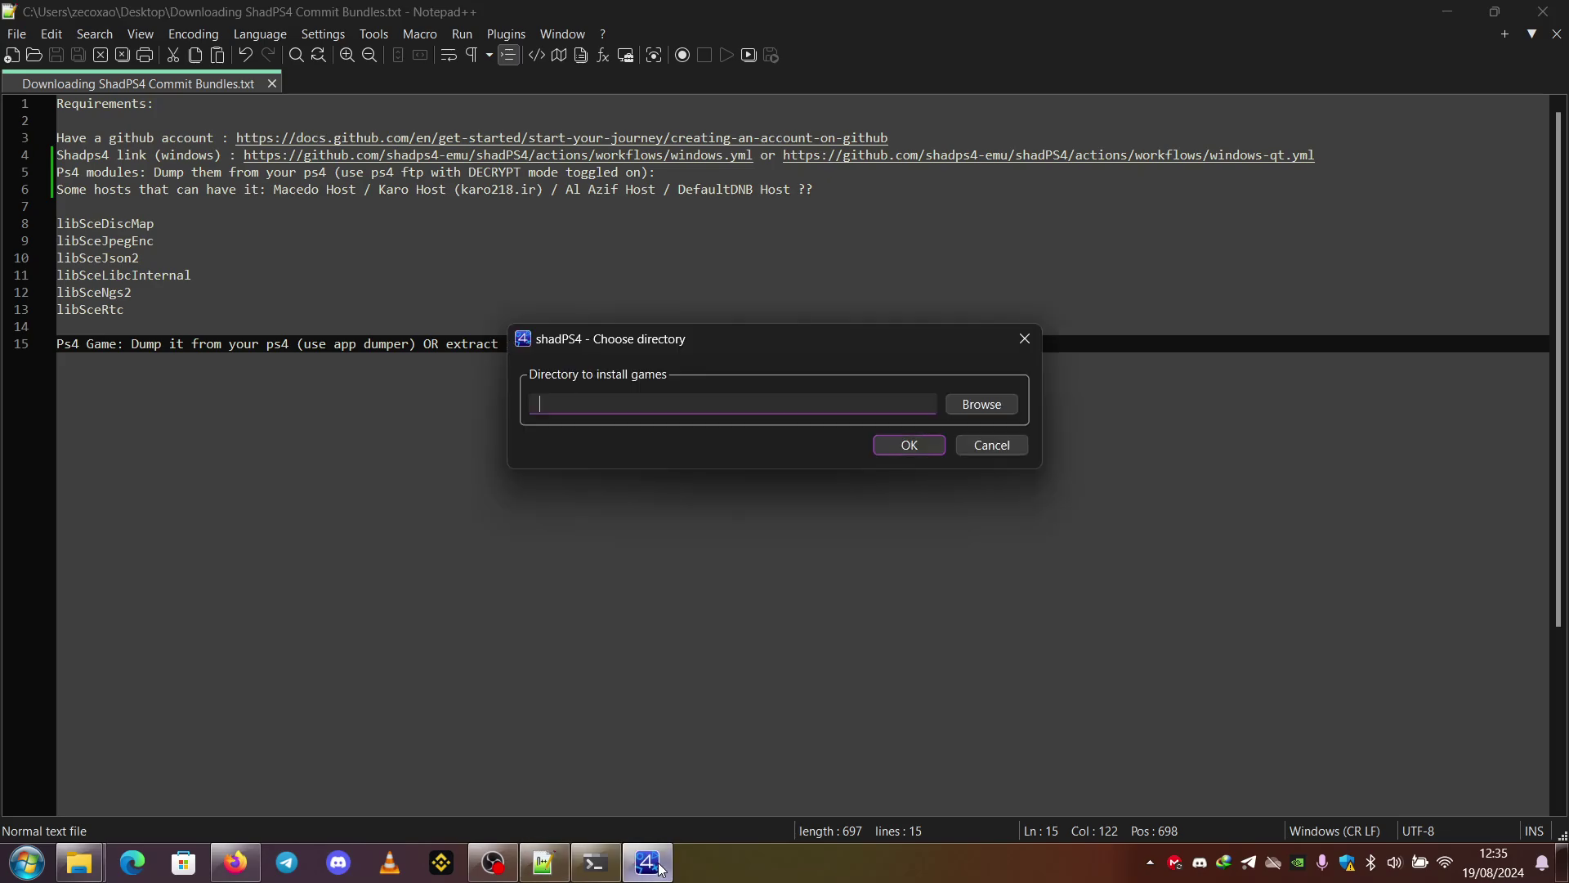
left_click(987, 406)
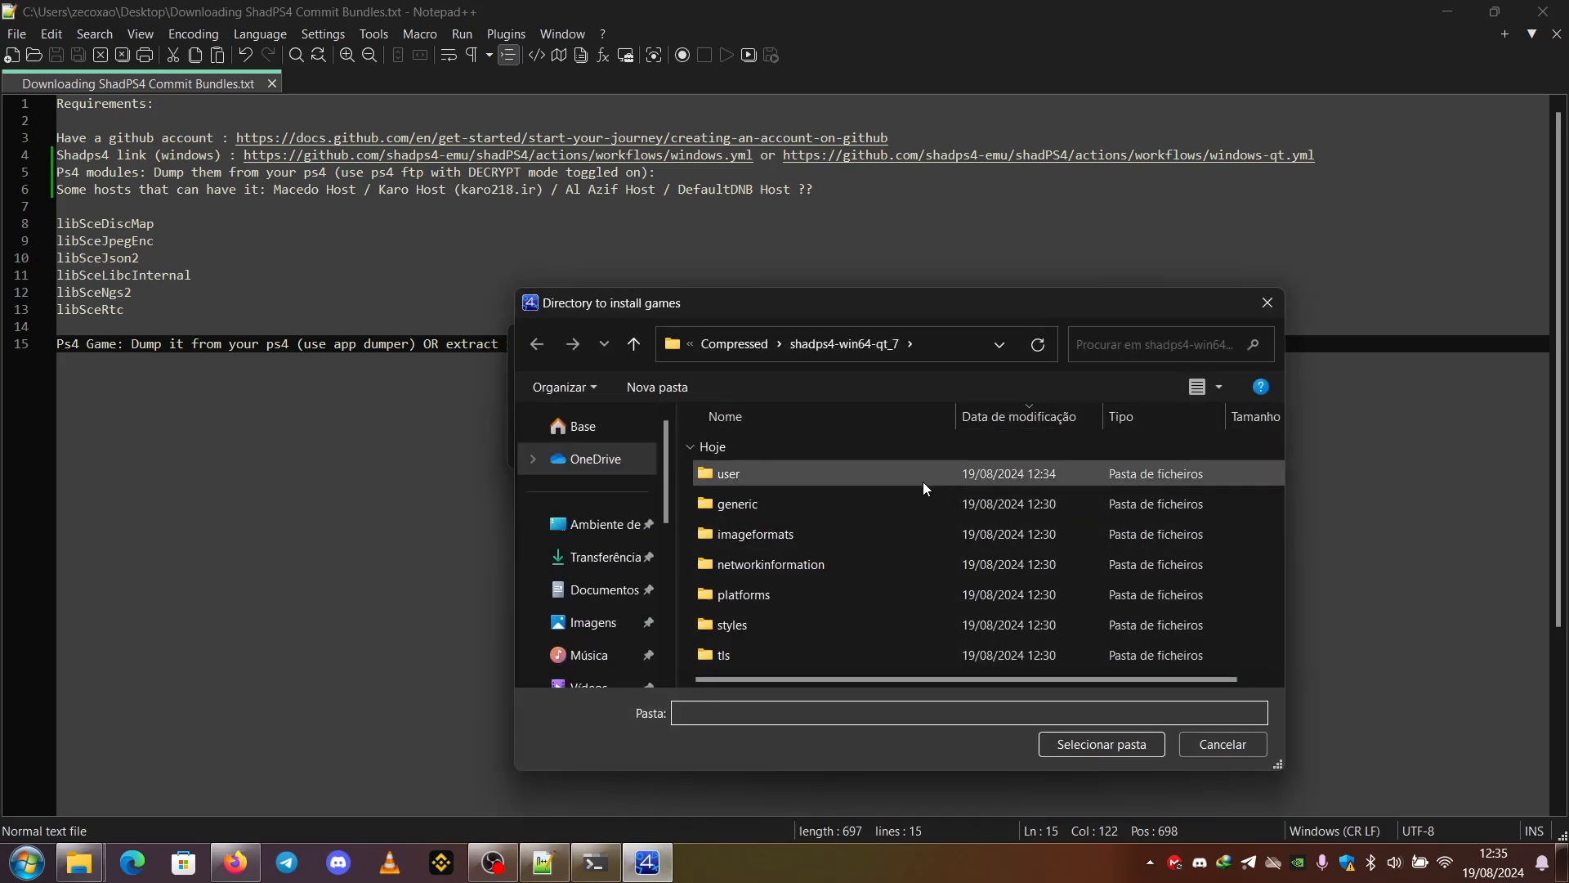
scroll(924, 509, "right", 1)
scroll(850, 540, "left", 1)
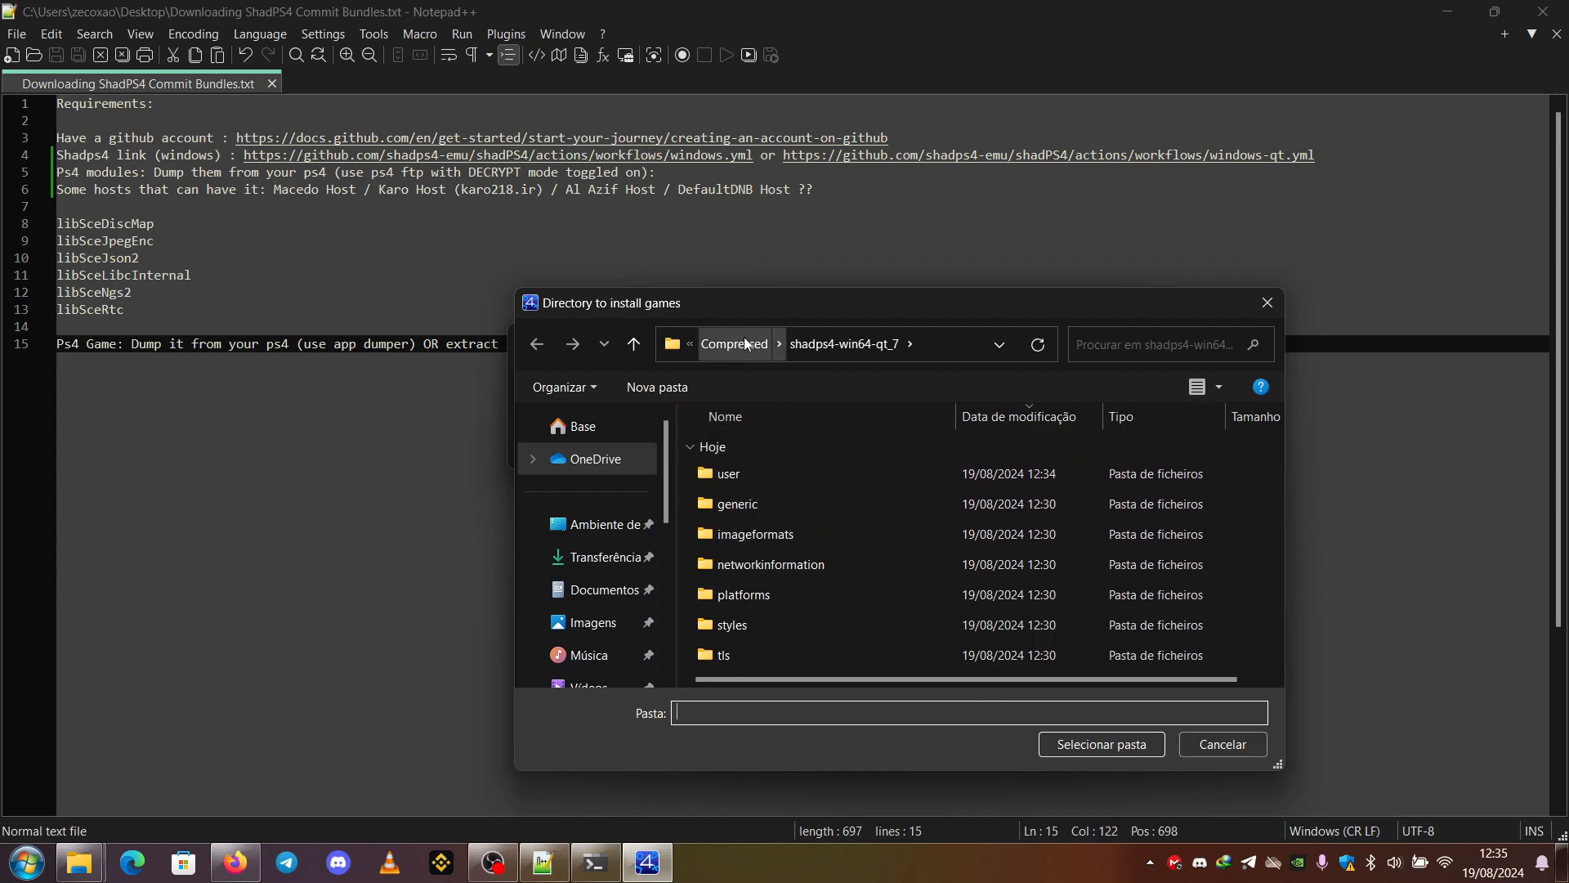
scroll(601, 588, "down", 3)
left_click(602, 585)
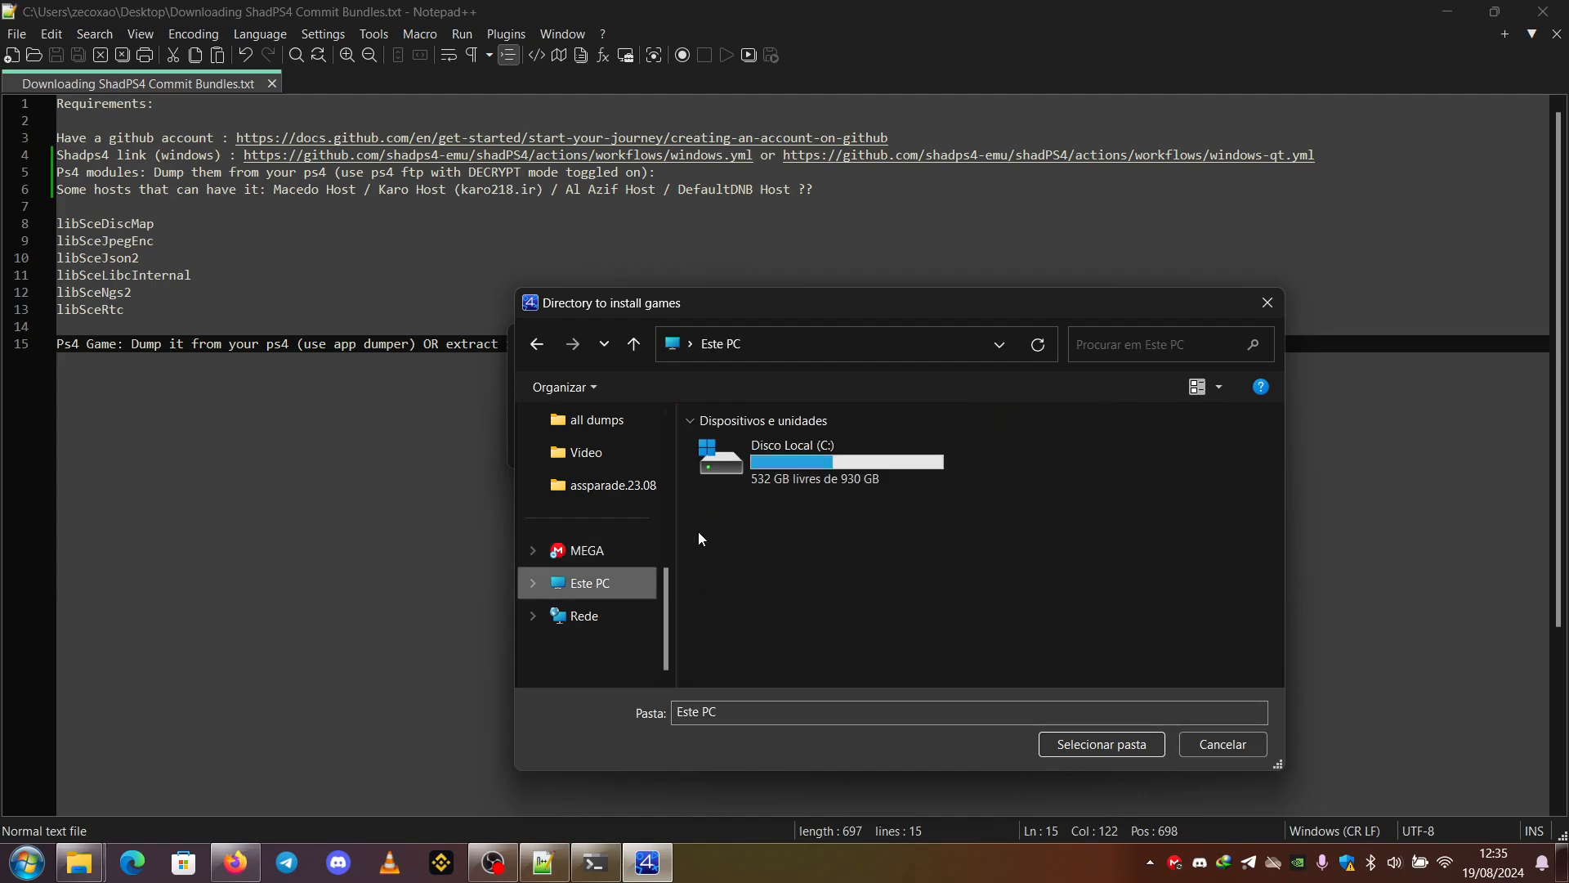
double_click(803, 468)
scroll(830, 518, "down", 3)
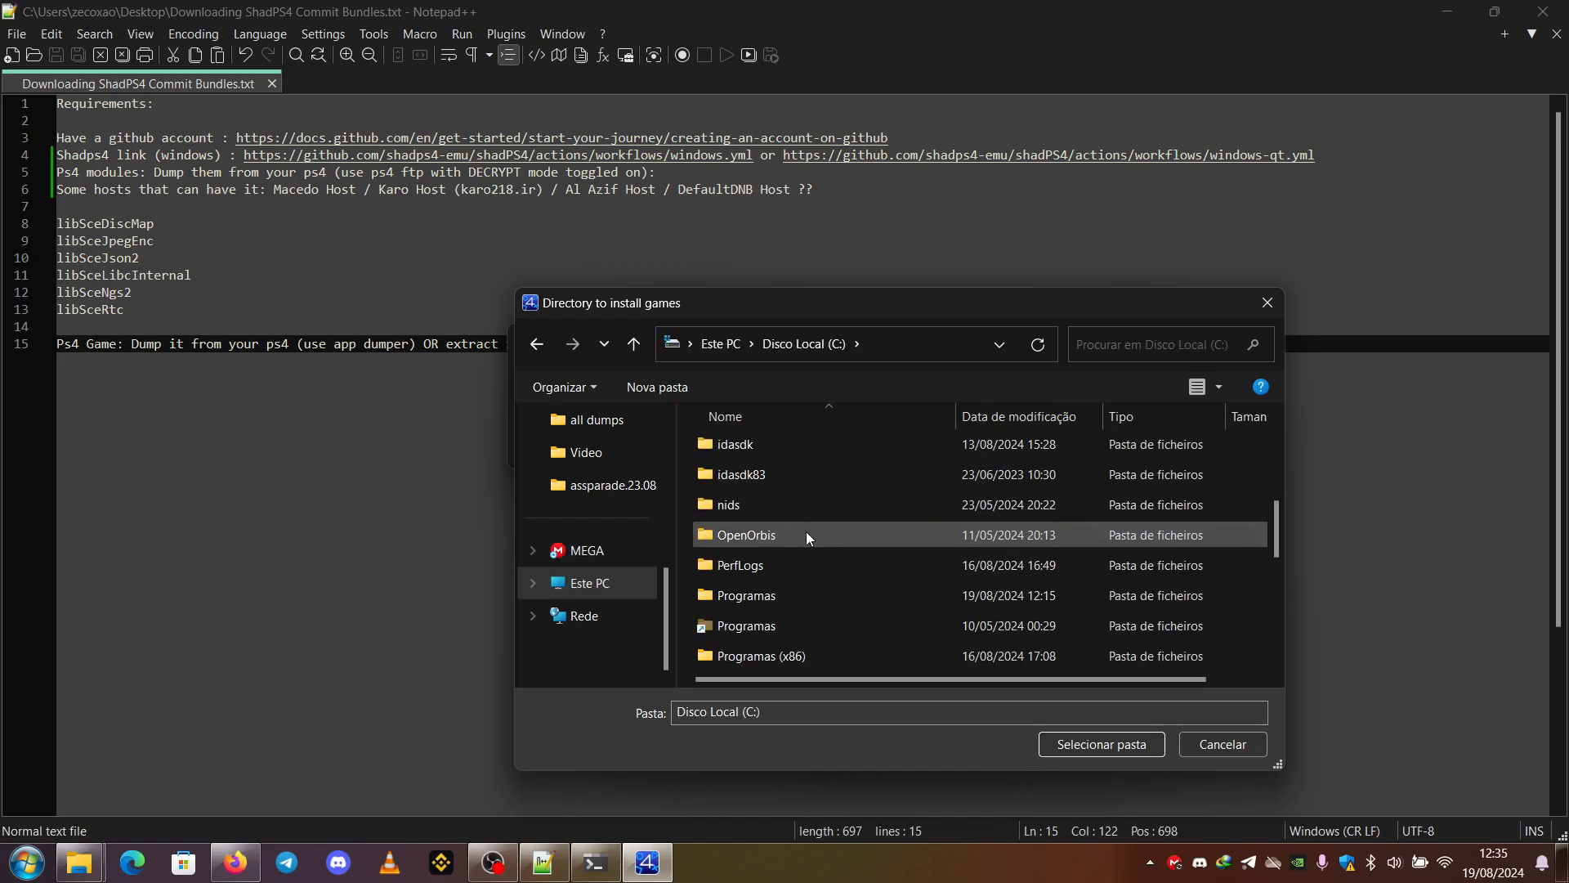
scroll(803, 523, "down", 3)
scroll(804, 524, "down", 2)
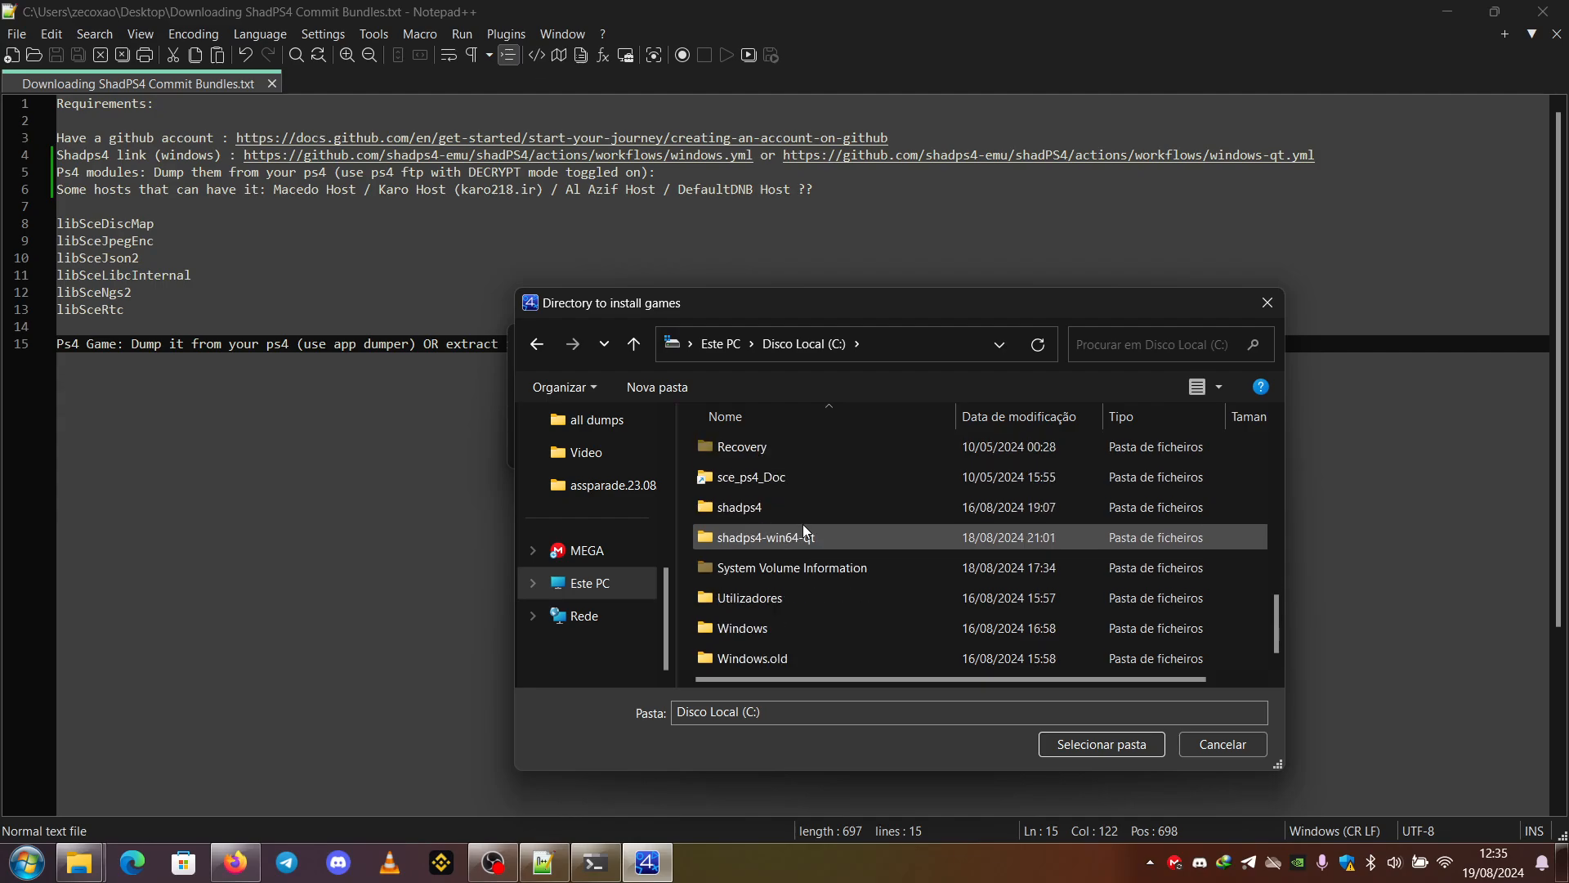
scroll(791, 550, "up", 2)
scroll(791, 550, "up", 1)
- Select psOffGames as the game install directory and confirm it
left_click(751, 656)
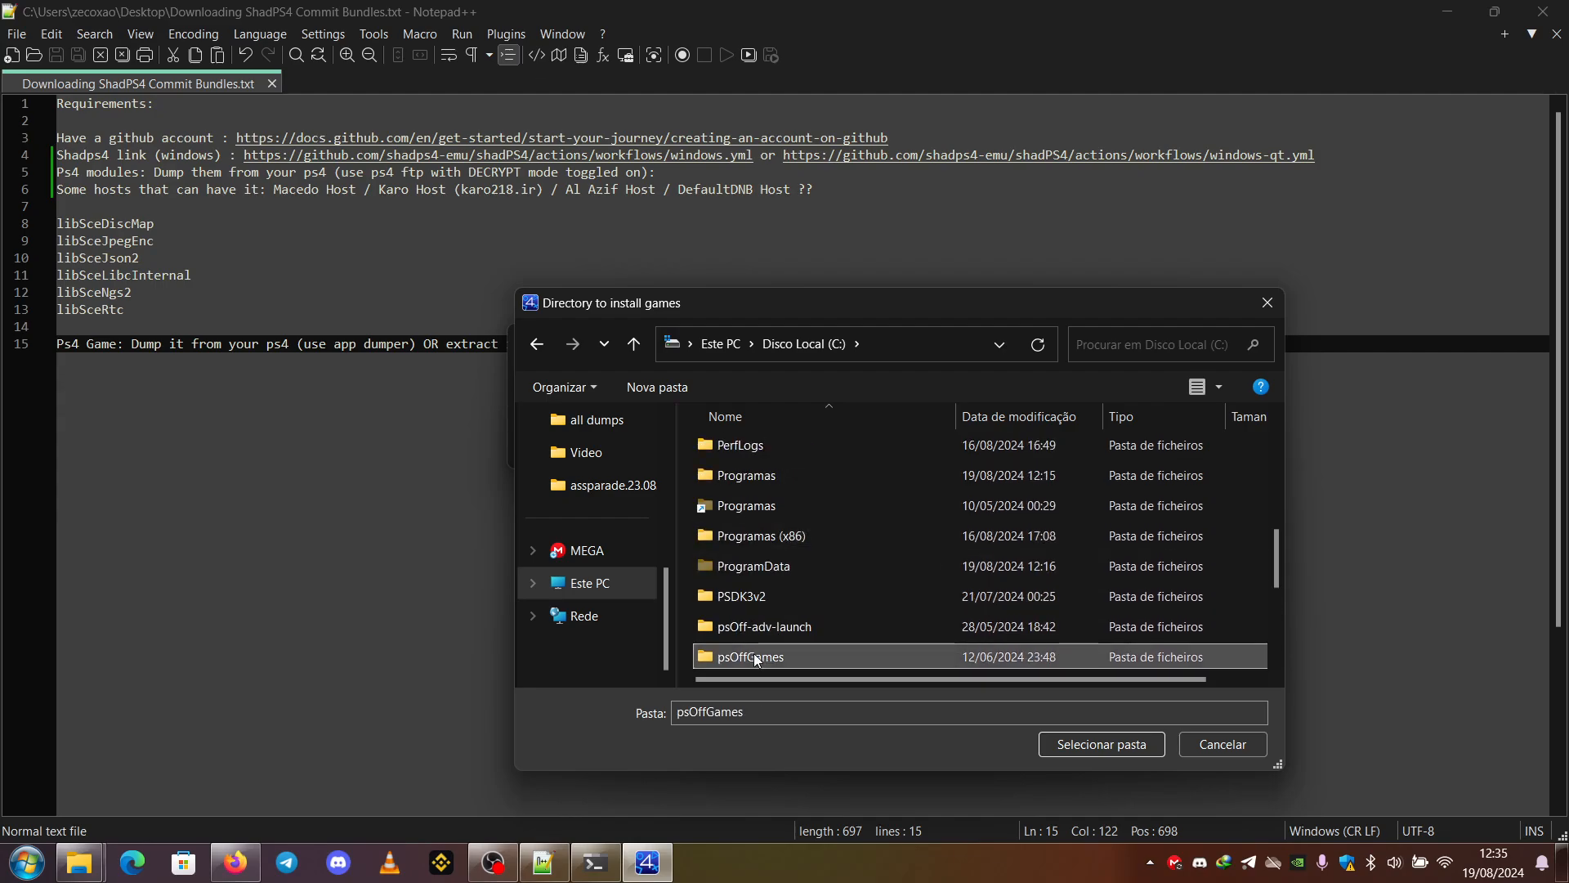
left_click(1100, 747)
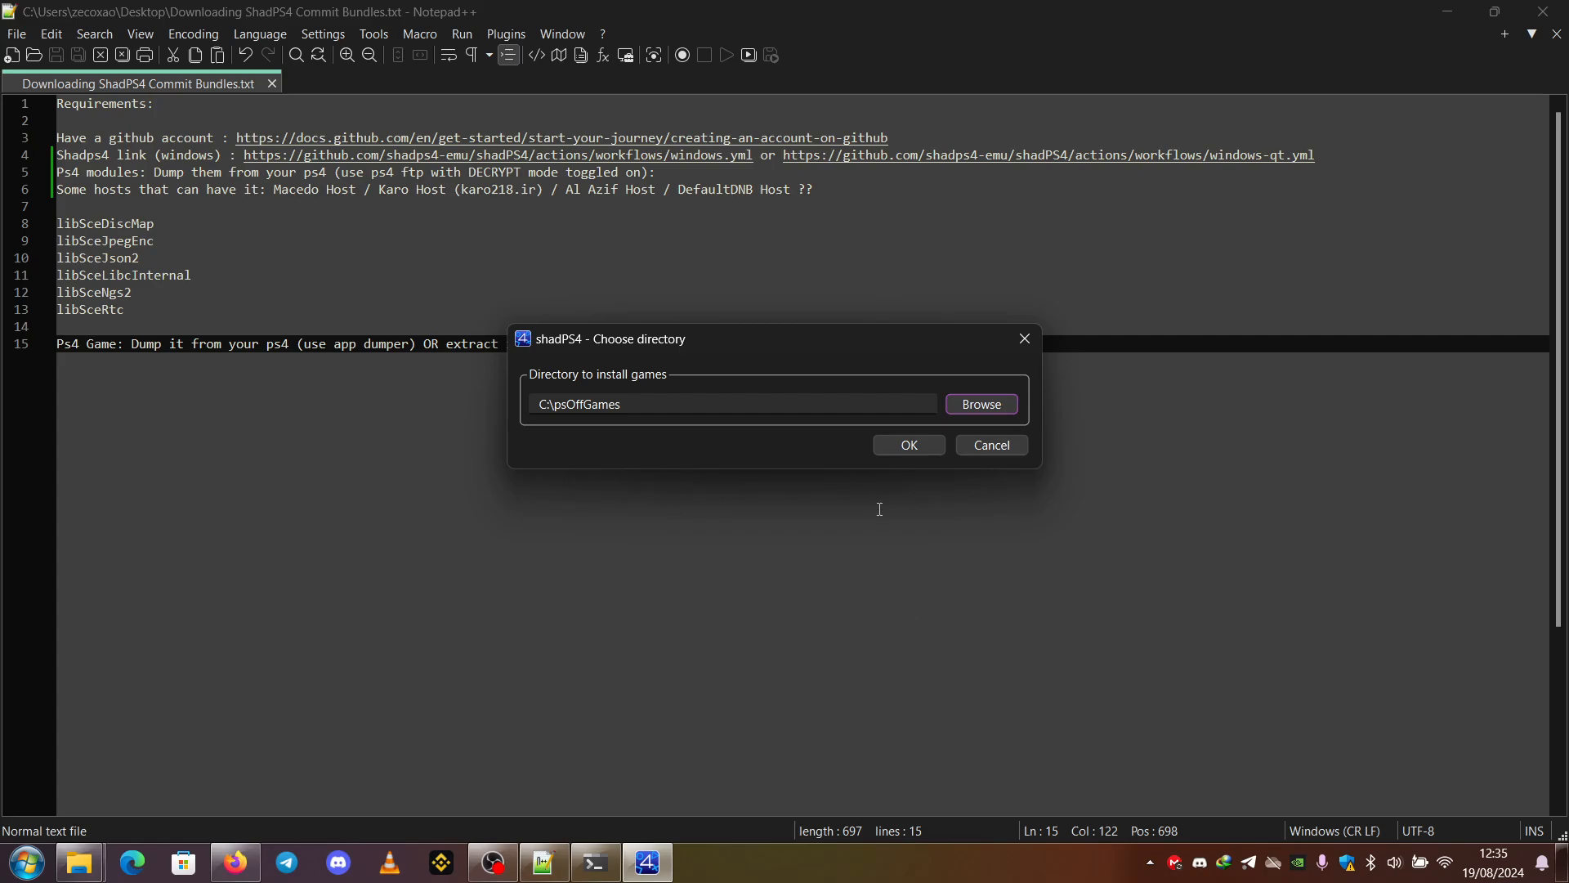
left_click(910, 446)
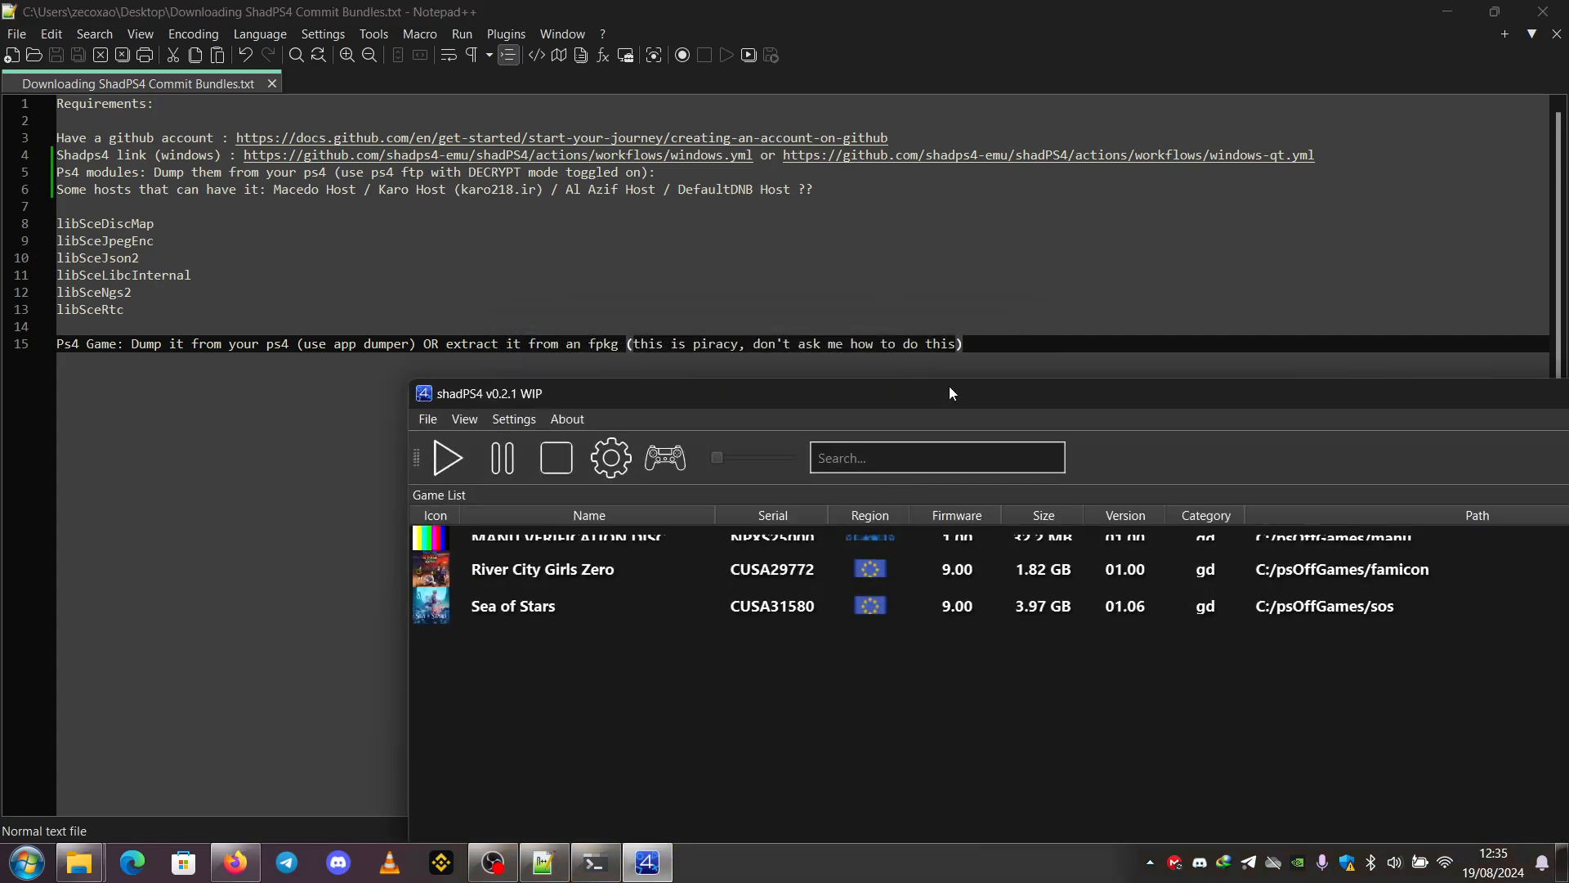
- Reposition the emulator and select Sea of Stars and River City Girls Zero in the game list
left_click_drag(949, 391, 638, 76)
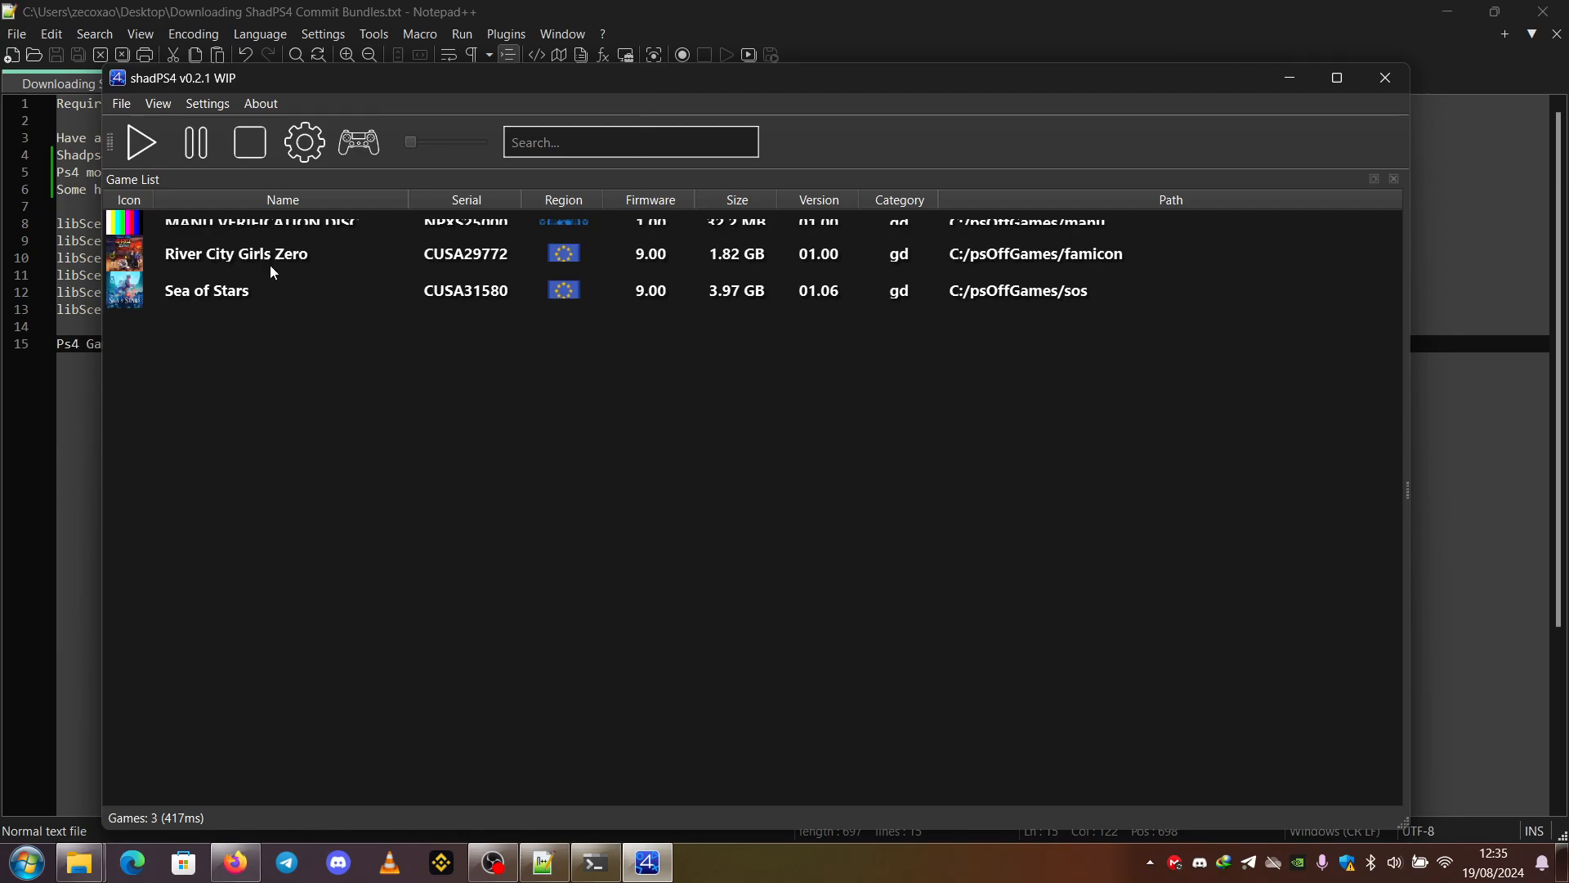
left_click(225, 297)
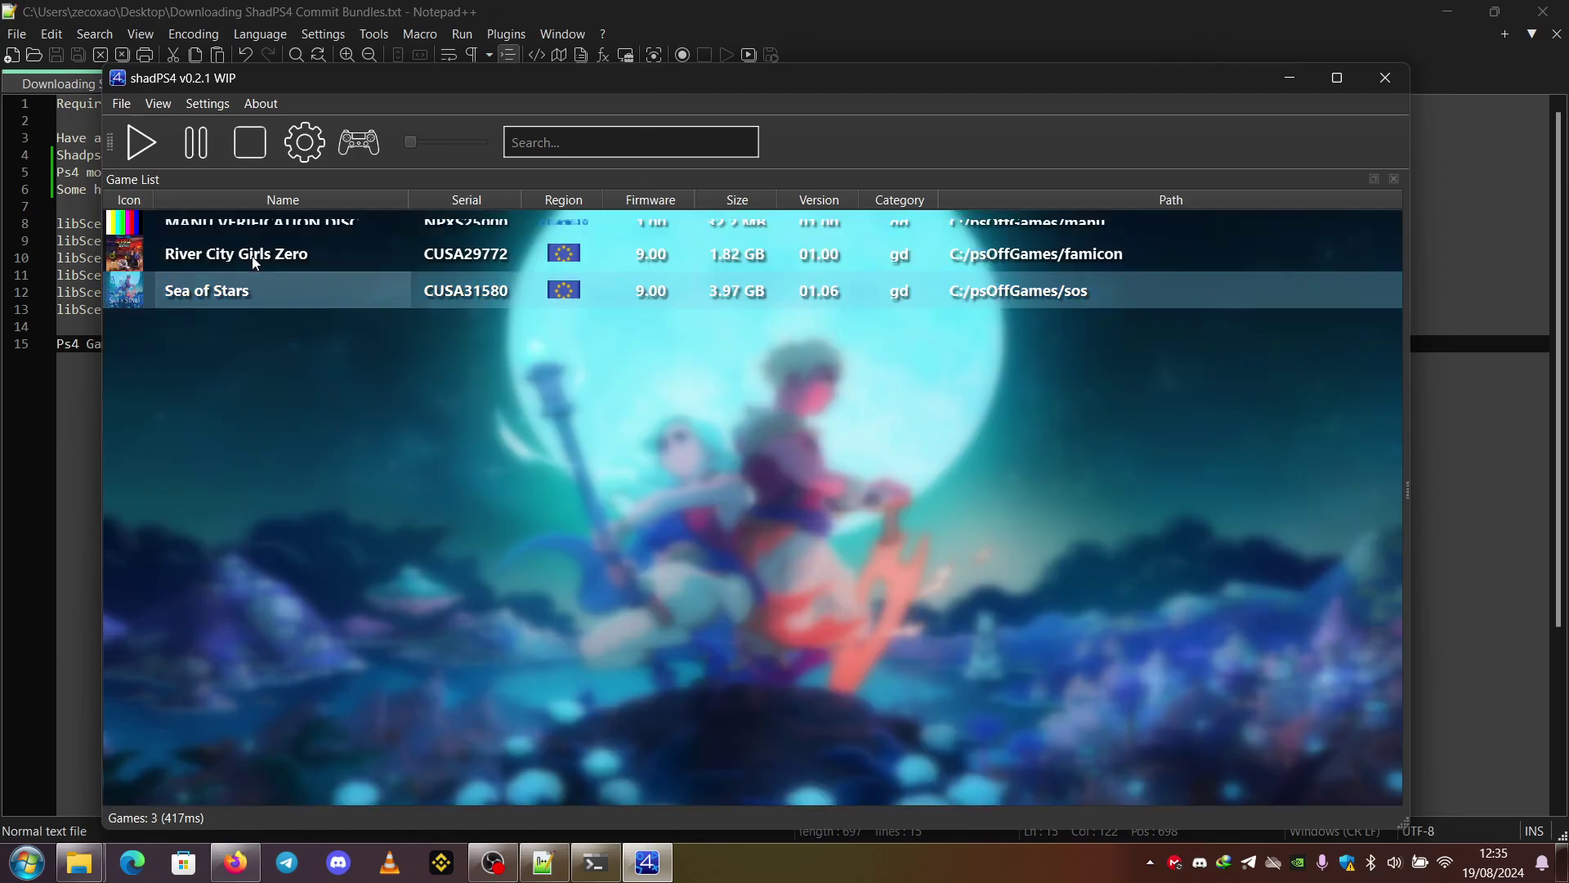
left_click(256, 264)
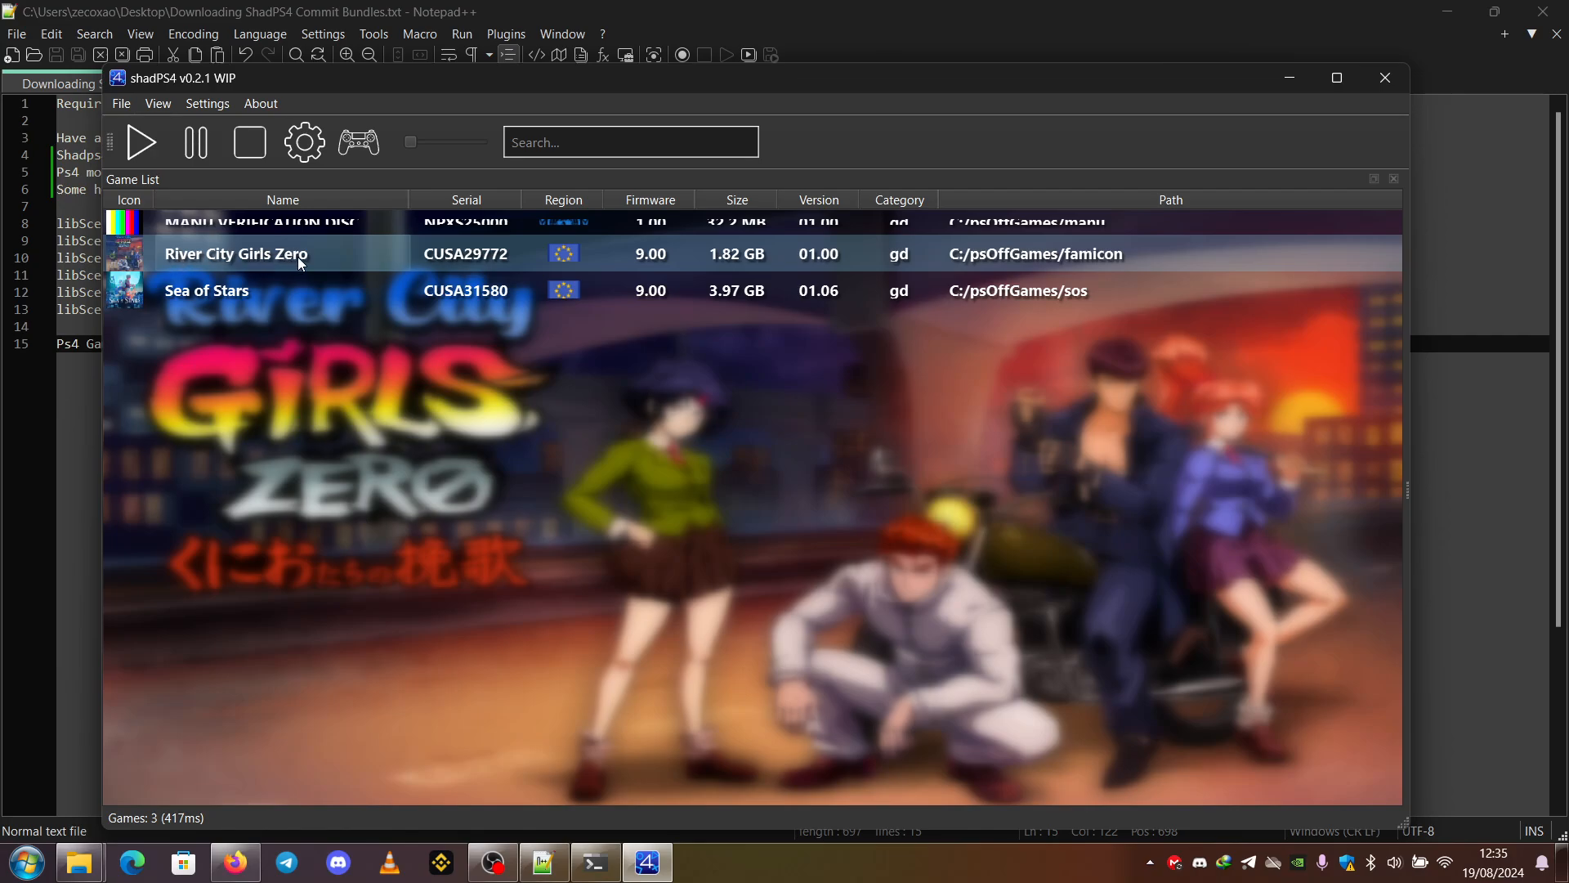
left_click(206, 295)
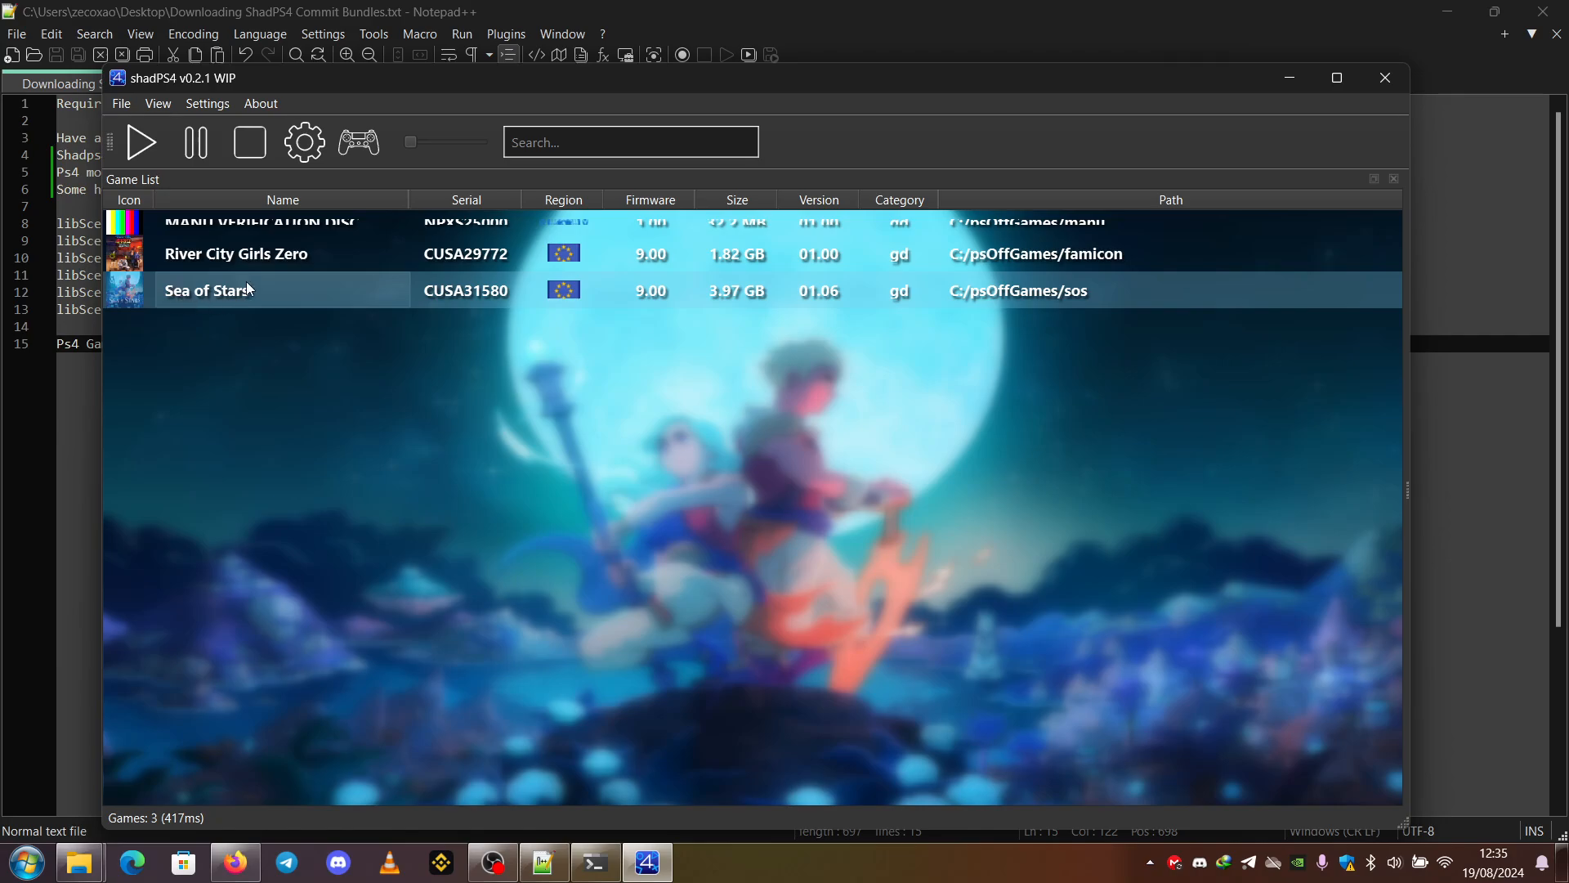
left_click(210, 222)
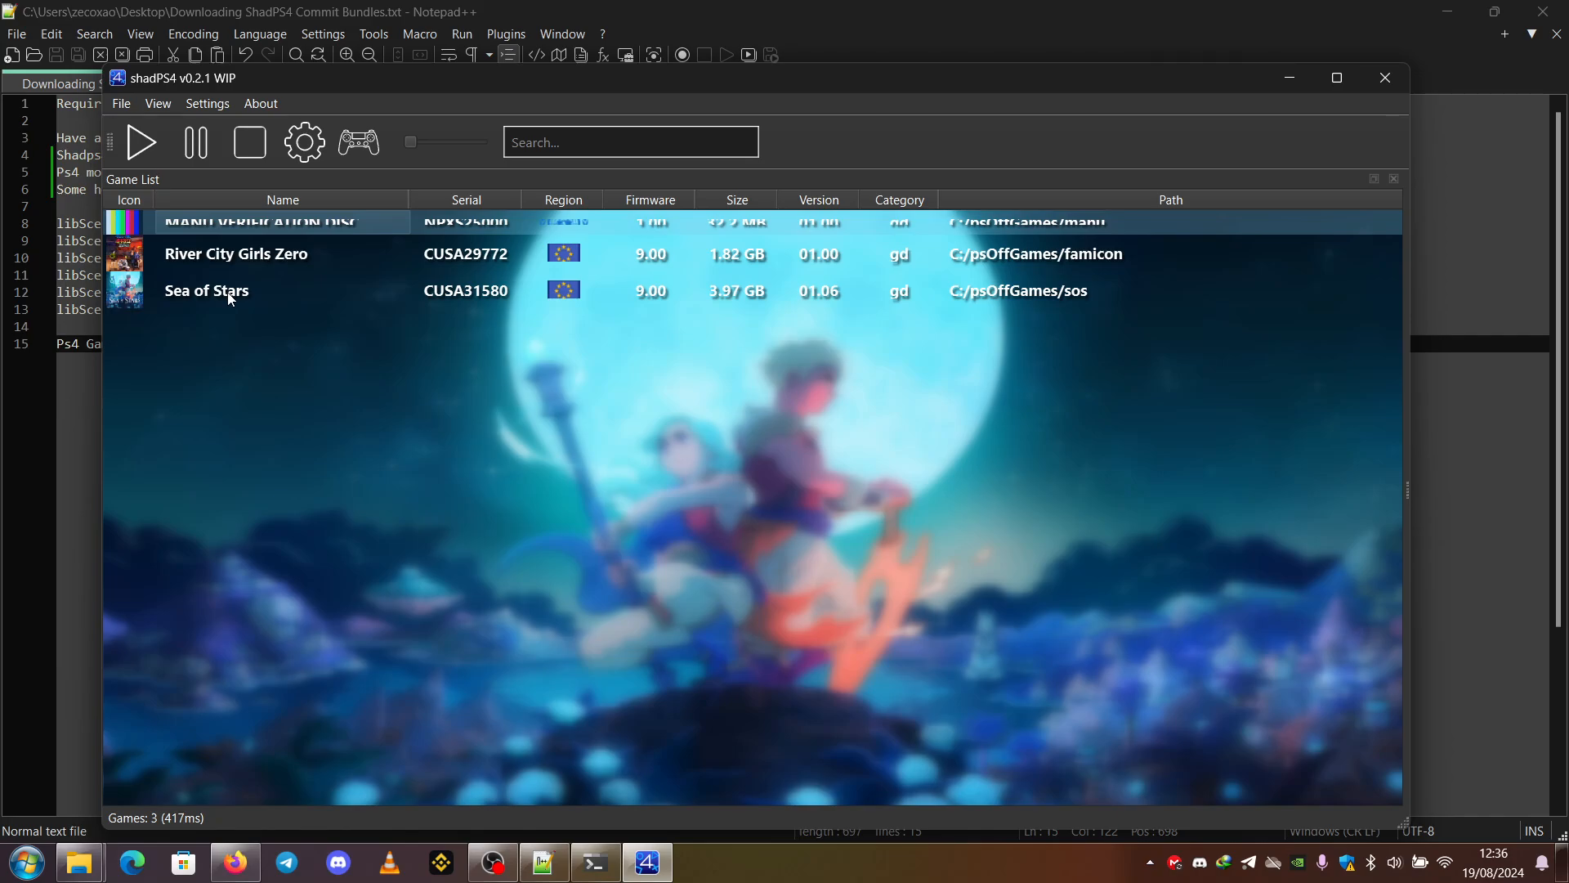
- Close shadPS4, highlight 'app dumper' in the notes and switch to Firefox
left_click(1383, 79)
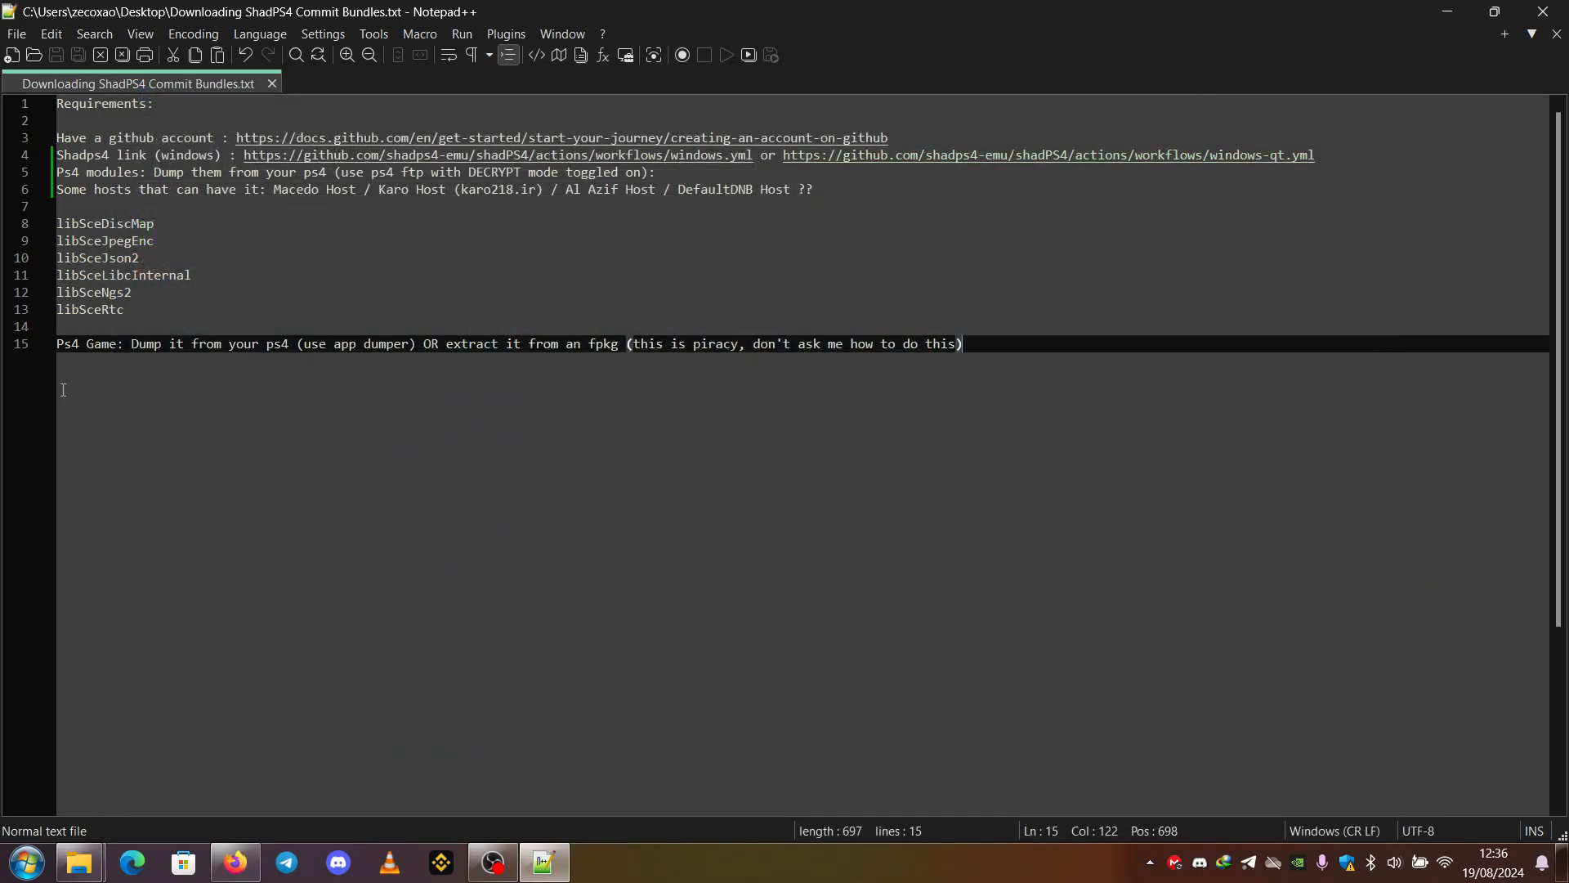
left_click_drag(132, 343, 404, 344)
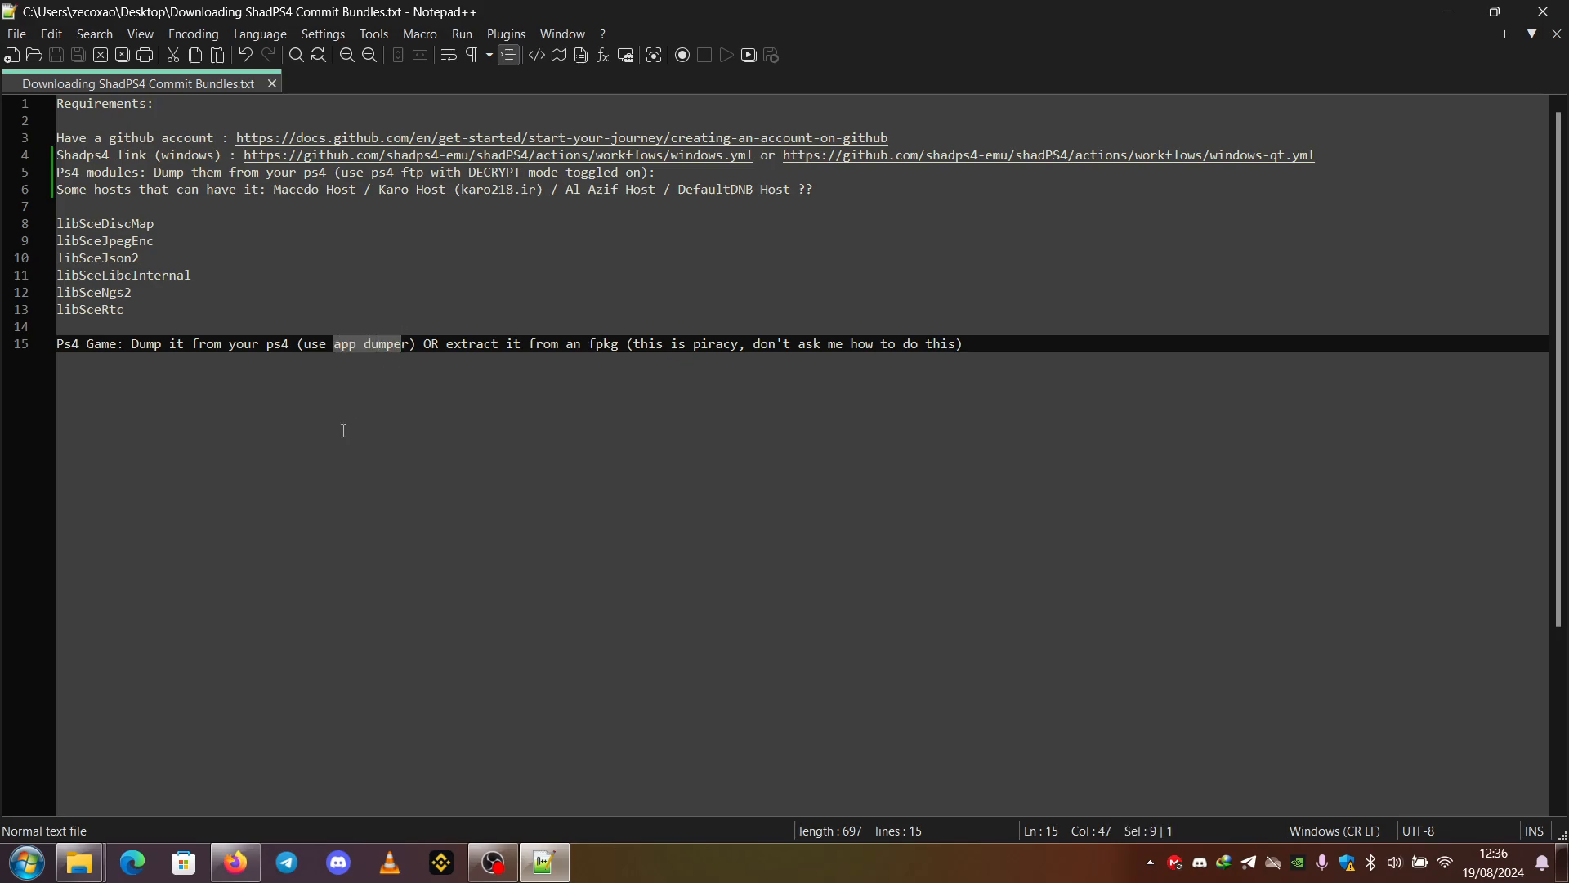
left_click(234, 862)
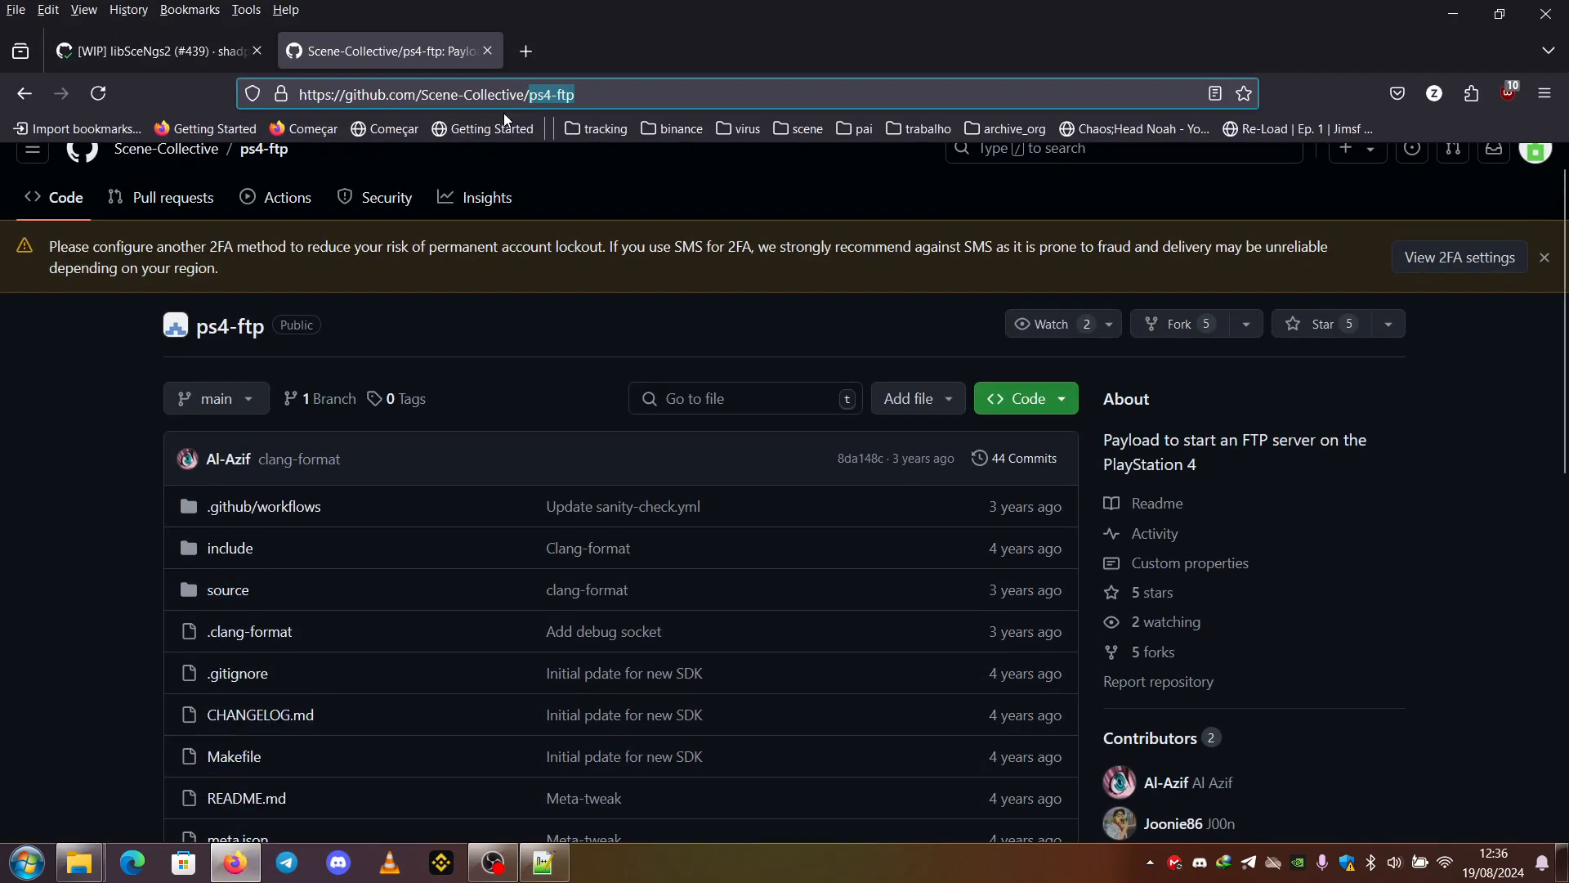
- Trim 'ps4-ftp' from the address to load the Scene-Collective organization page
left_click(714, 94)
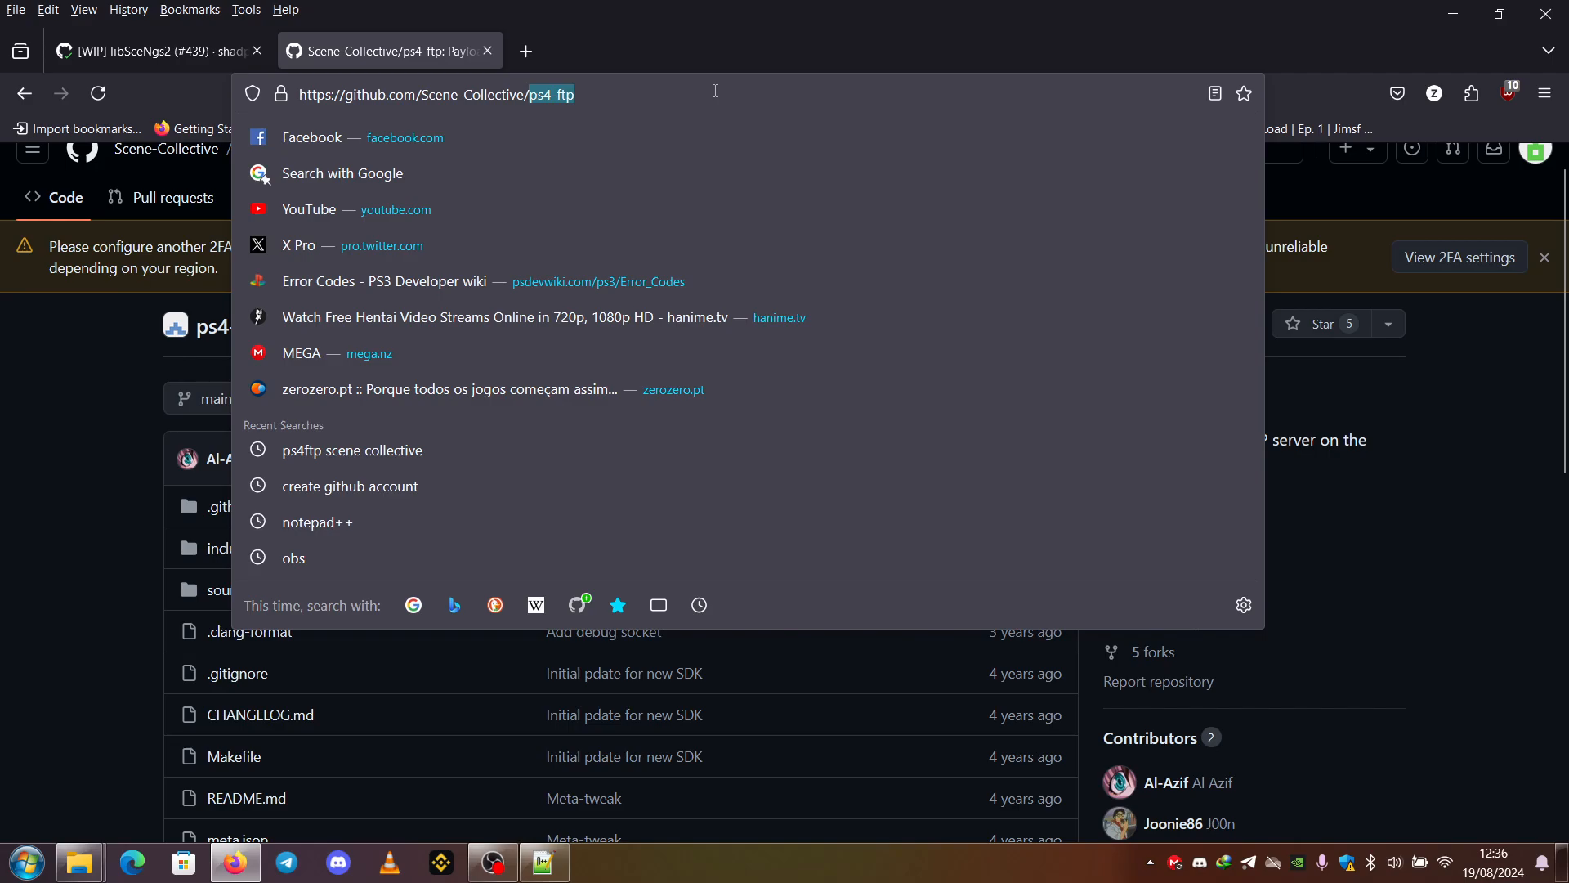
key("BackSpace")
key("Return")
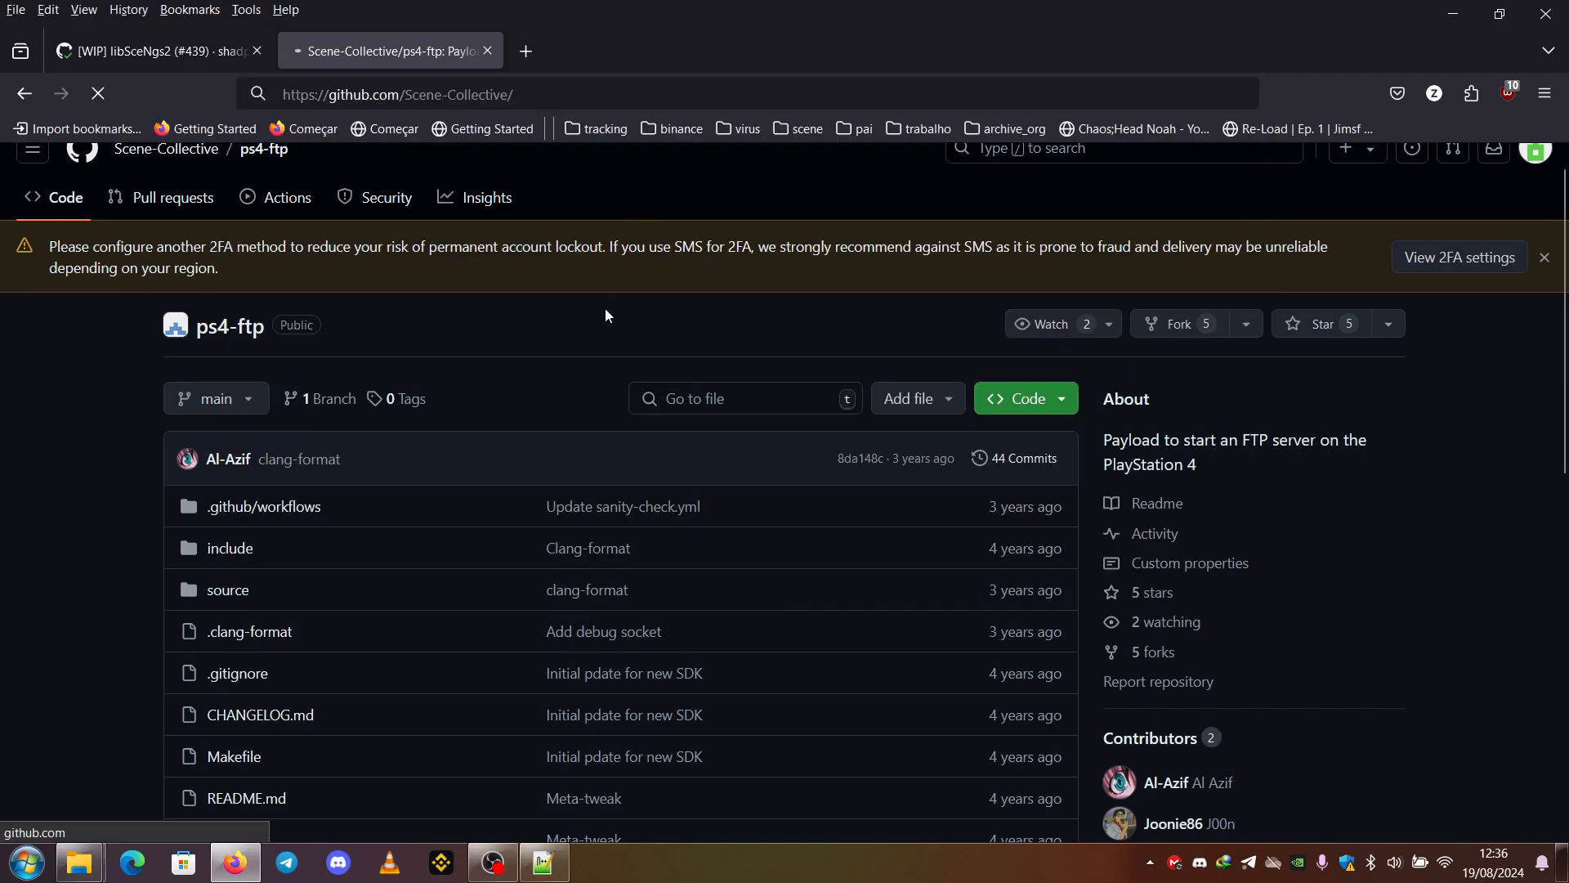
scroll(622, 329, "down", 3)
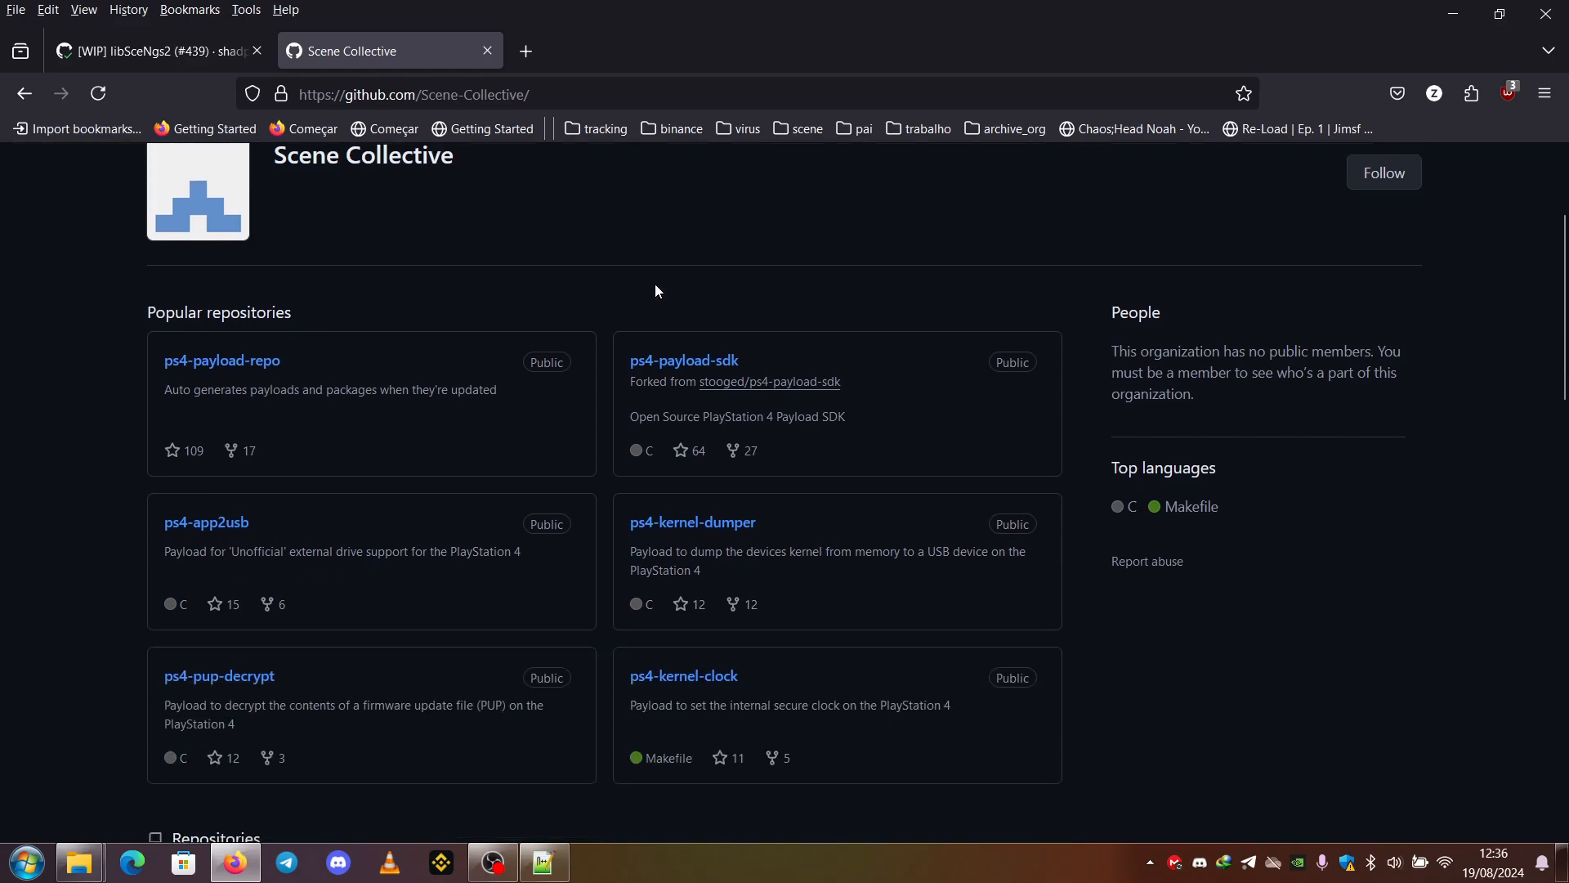
scroll(747, 468, "down", 3)
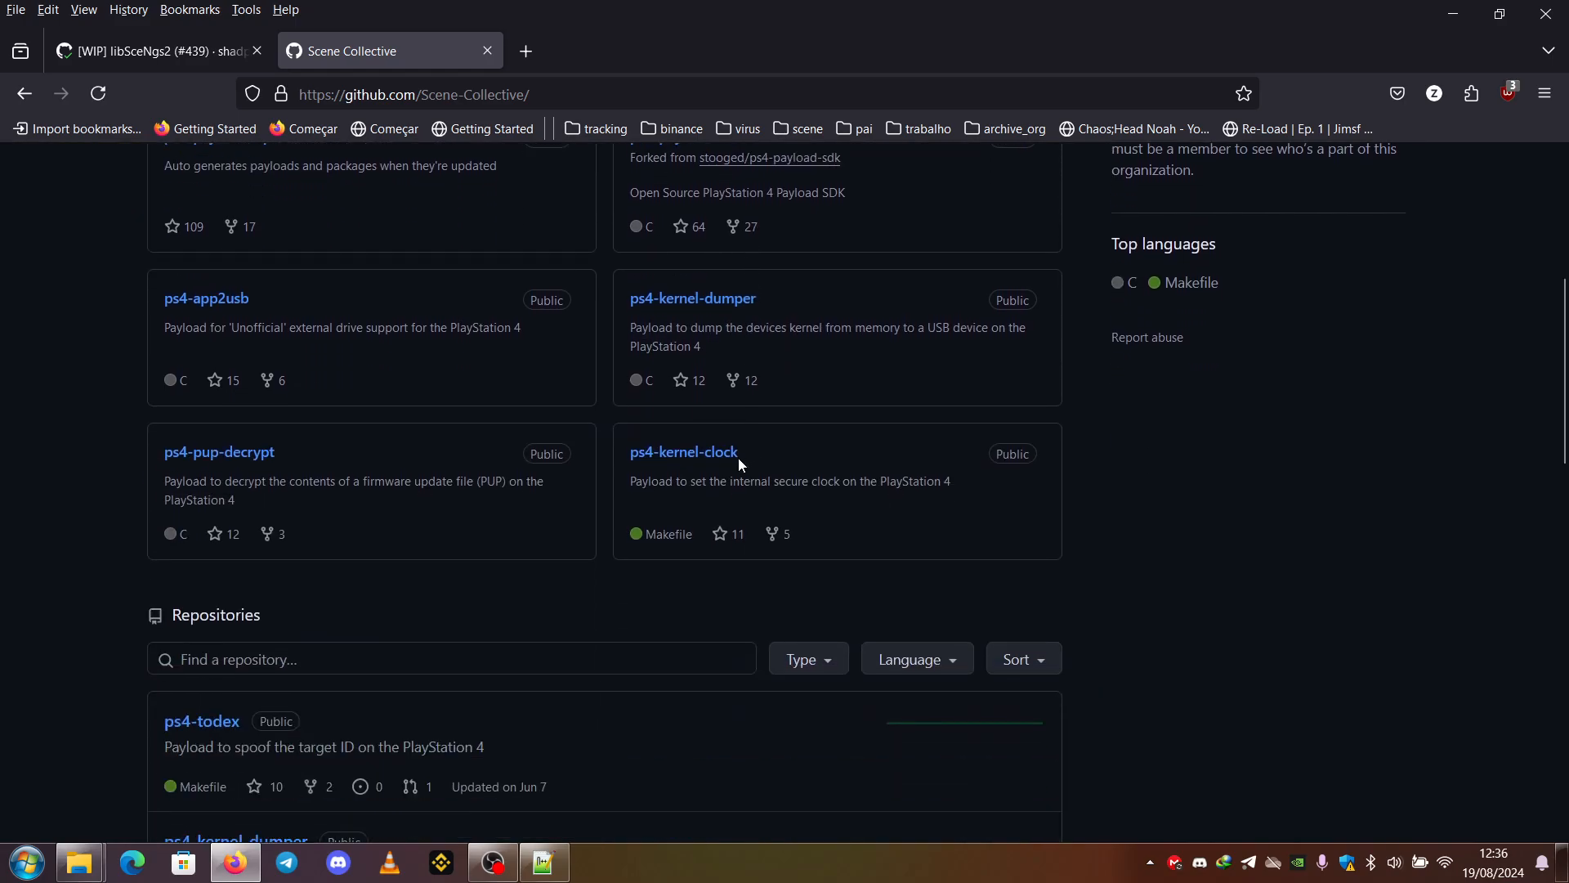
scroll(738, 458, "down", 3)
scroll(611, 496, "down", 3)
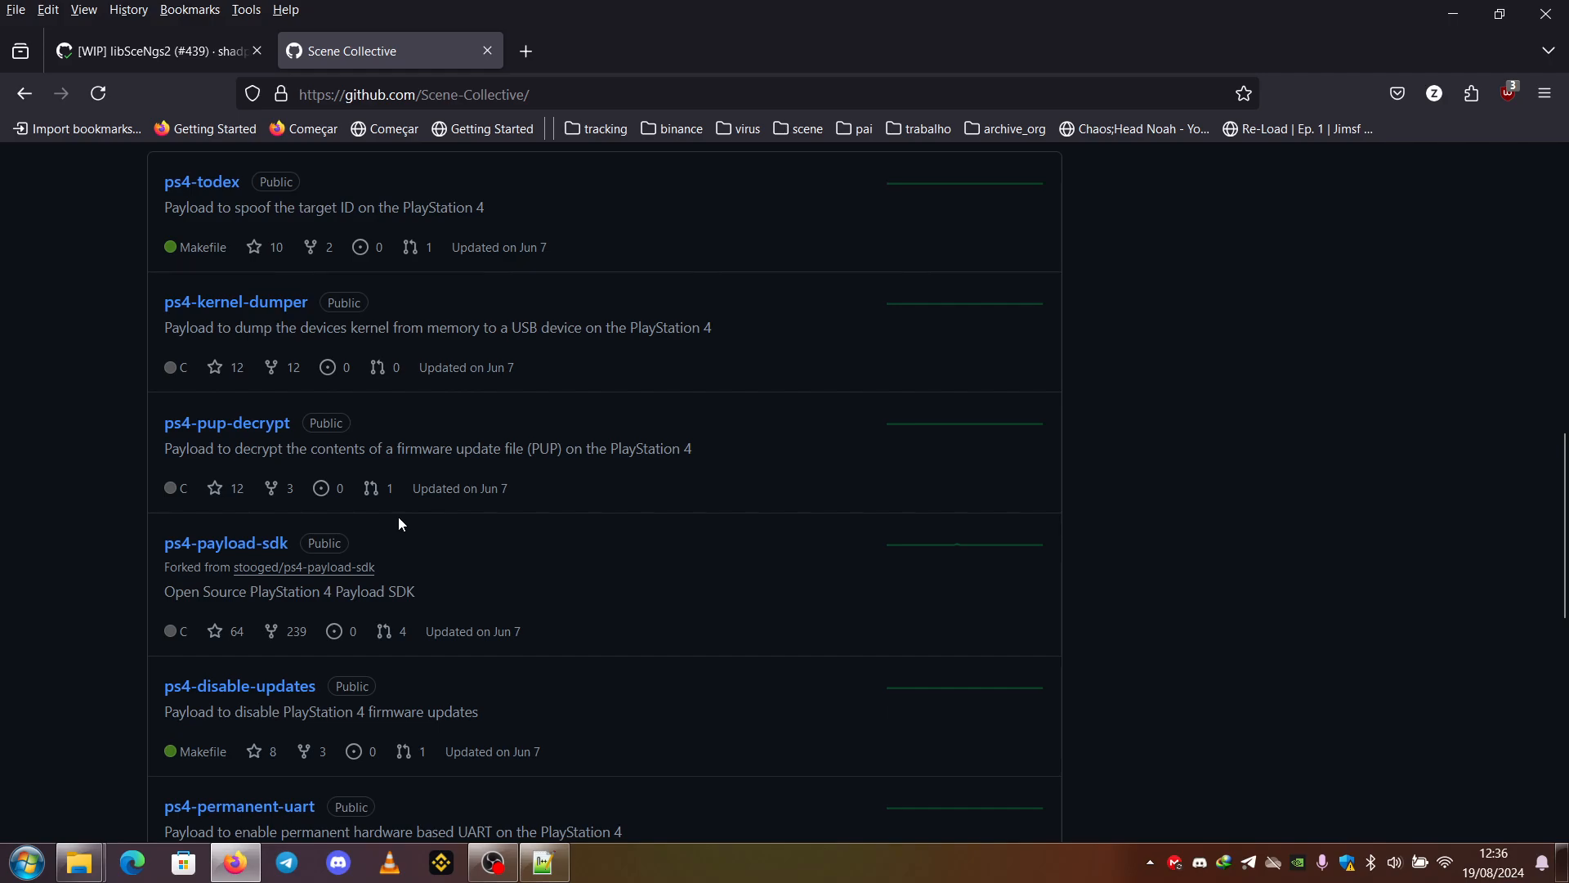
scroll(399, 516, "down", 3)
scroll(401, 513, "down", 2)
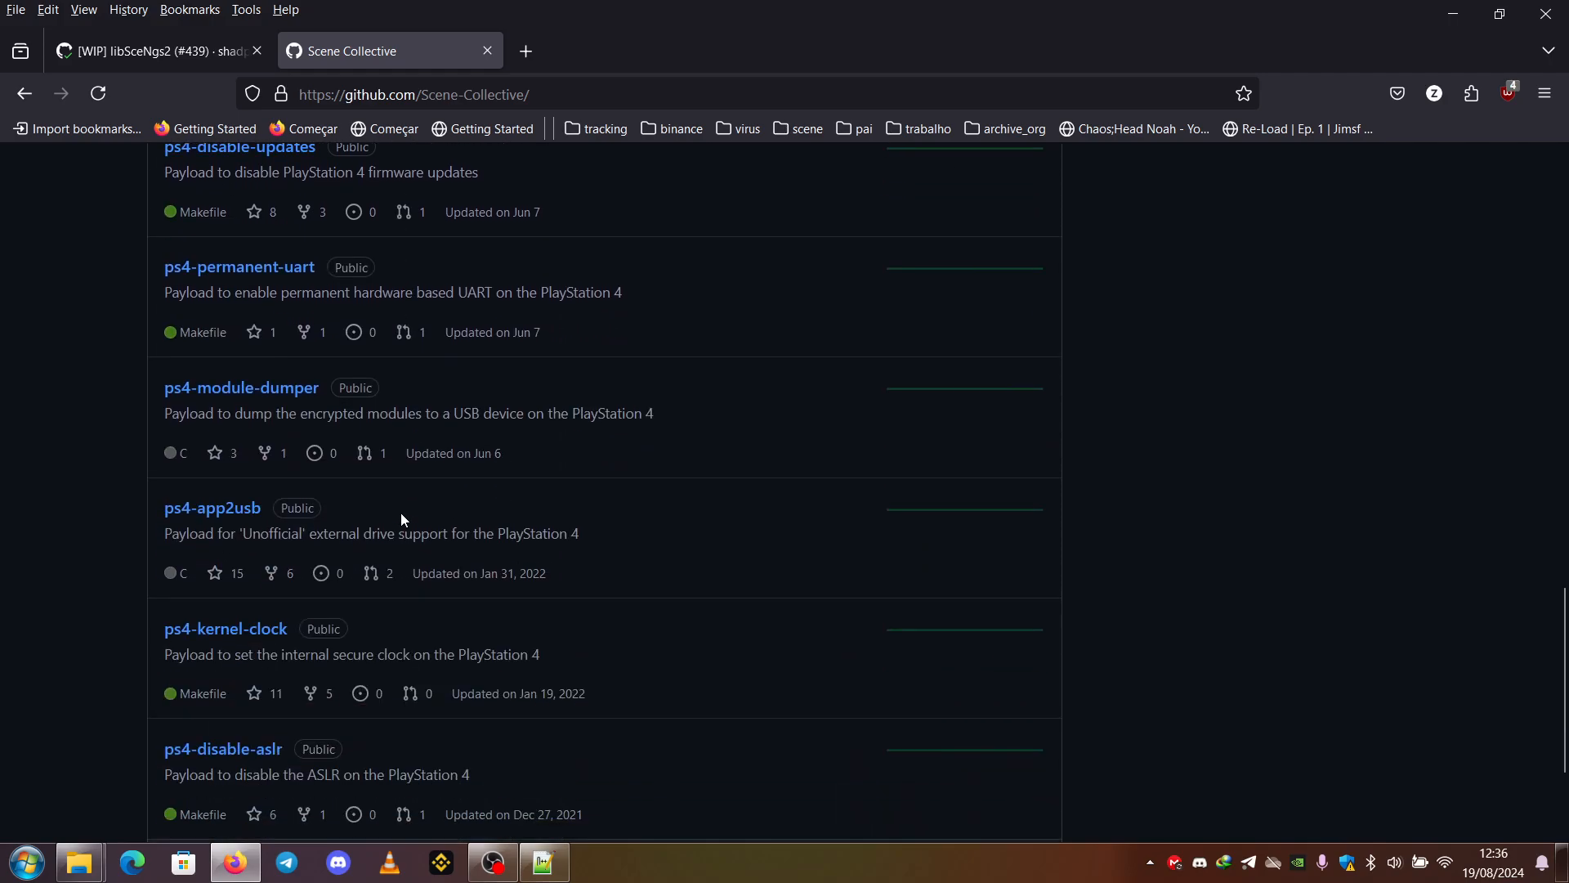
scroll(401, 513, "down", 3)
scroll(402, 513, "up", 4)
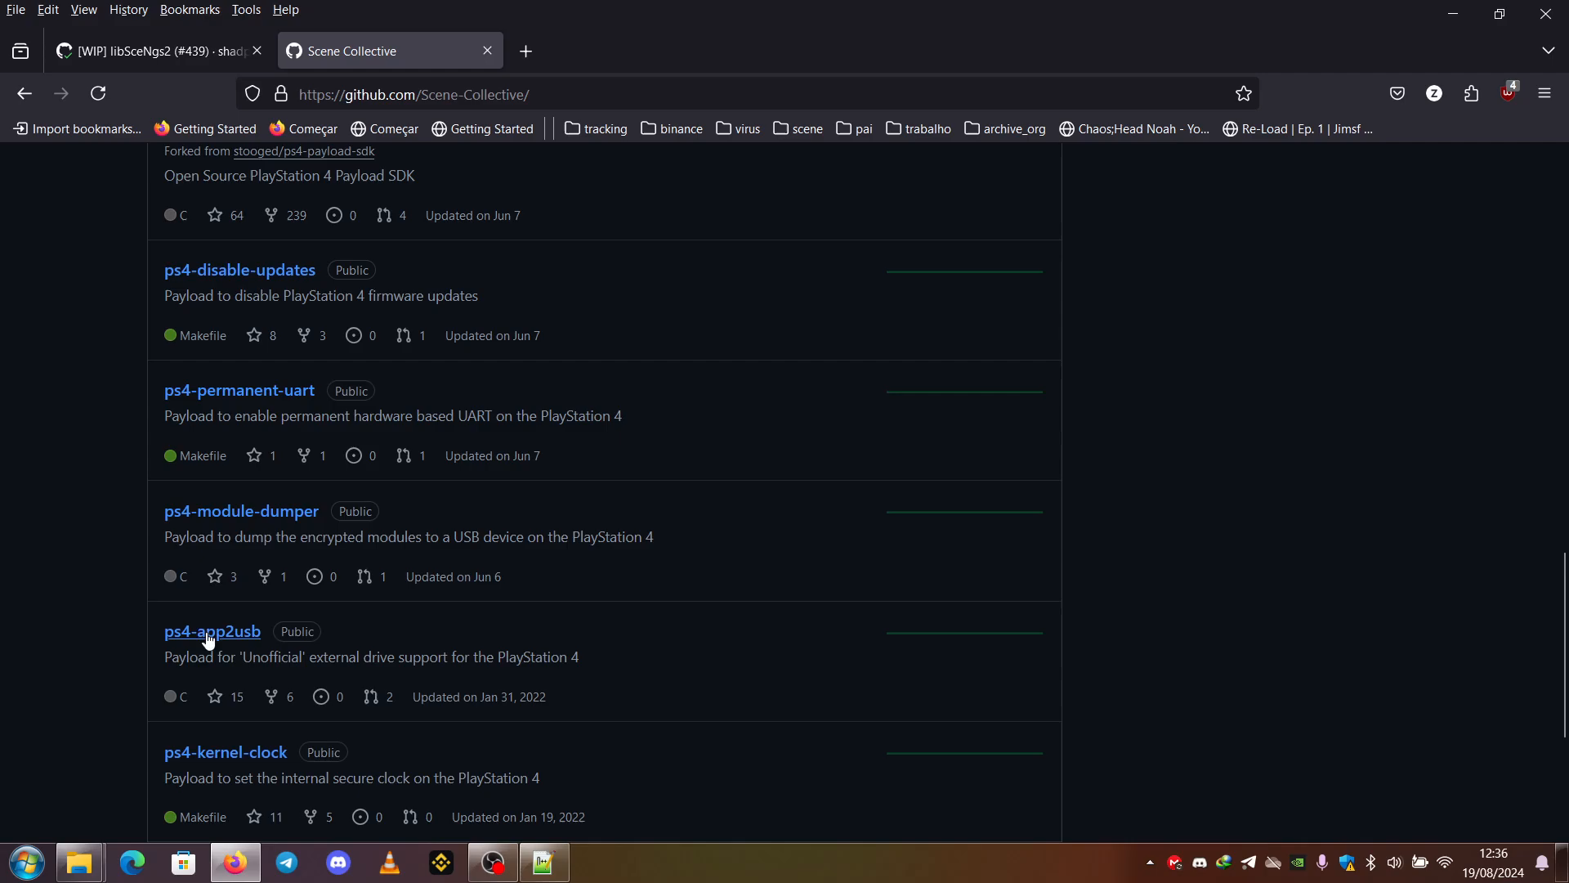
scroll(285, 622, "up", 3)
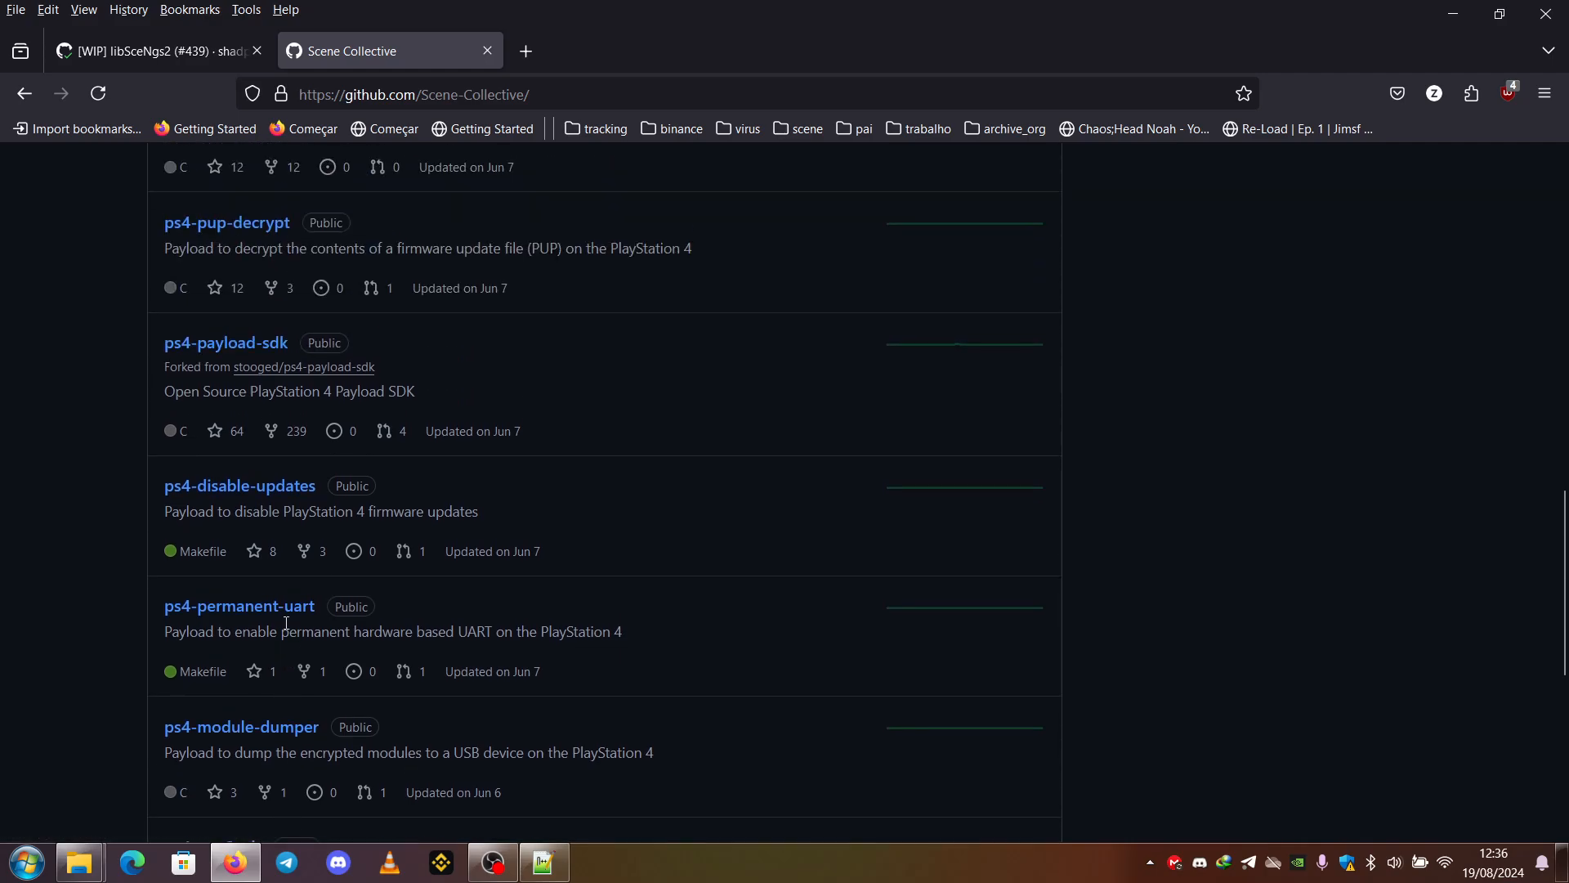
scroll(283, 620, "down", 3)
scroll(279, 609, "down", 2)
scroll(431, 675, "down", 2)
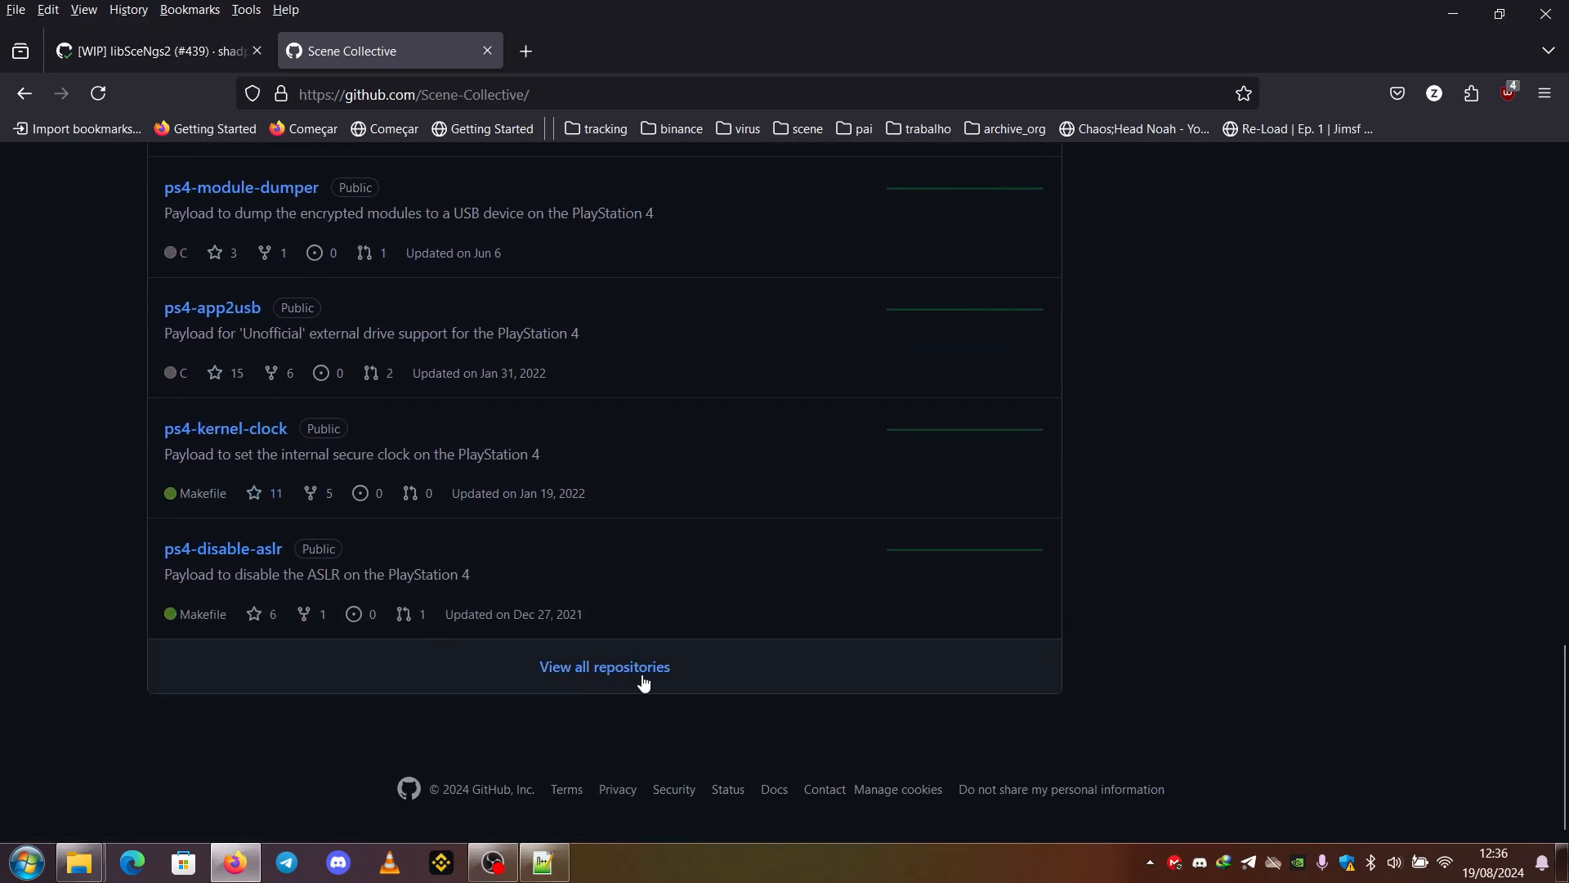
- View all the organization's repositories and open ps4-app-dumper
left_click(643, 683)
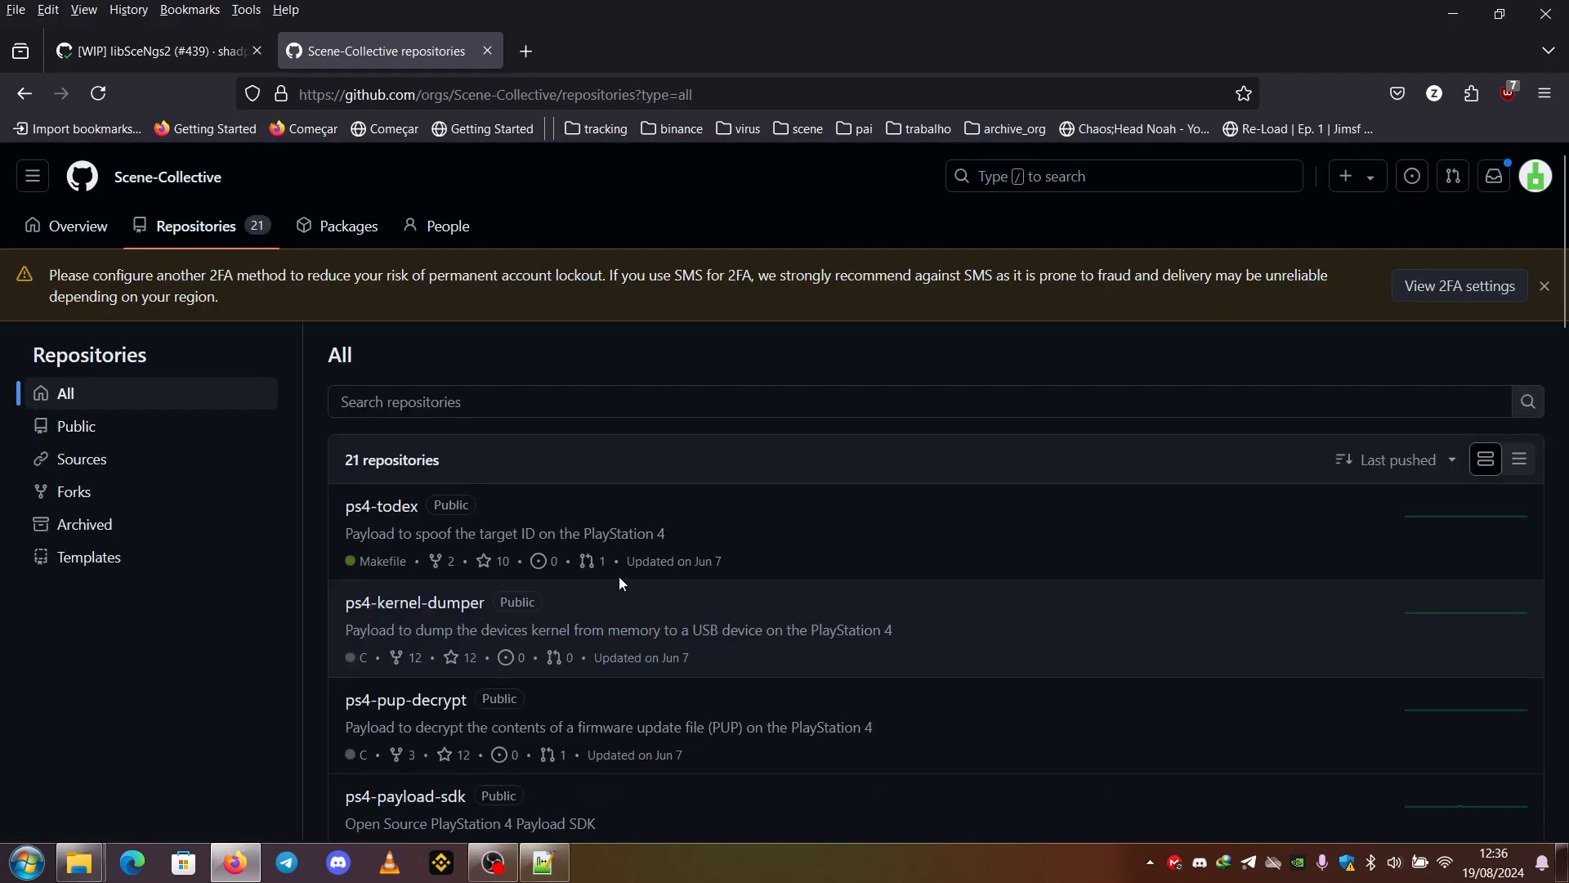
scroll(639, 538, "down", 3)
scroll(639, 538, "down", 2)
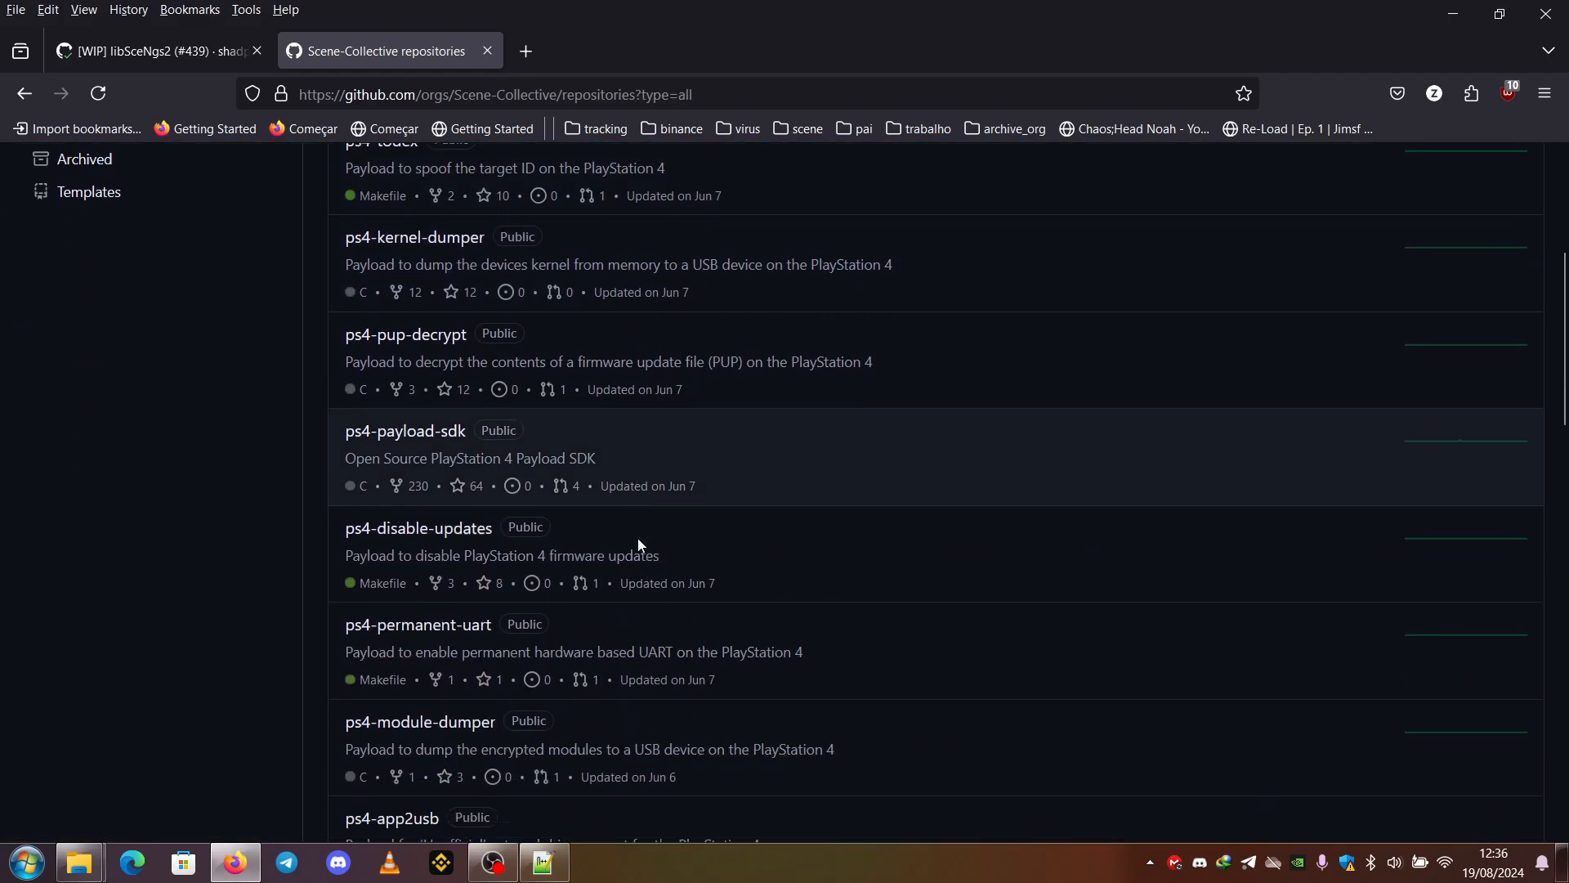
scroll(637, 538, "down", 2)
scroll(636, 537, "down", 2)
scroll(636, 537, "down", 3)
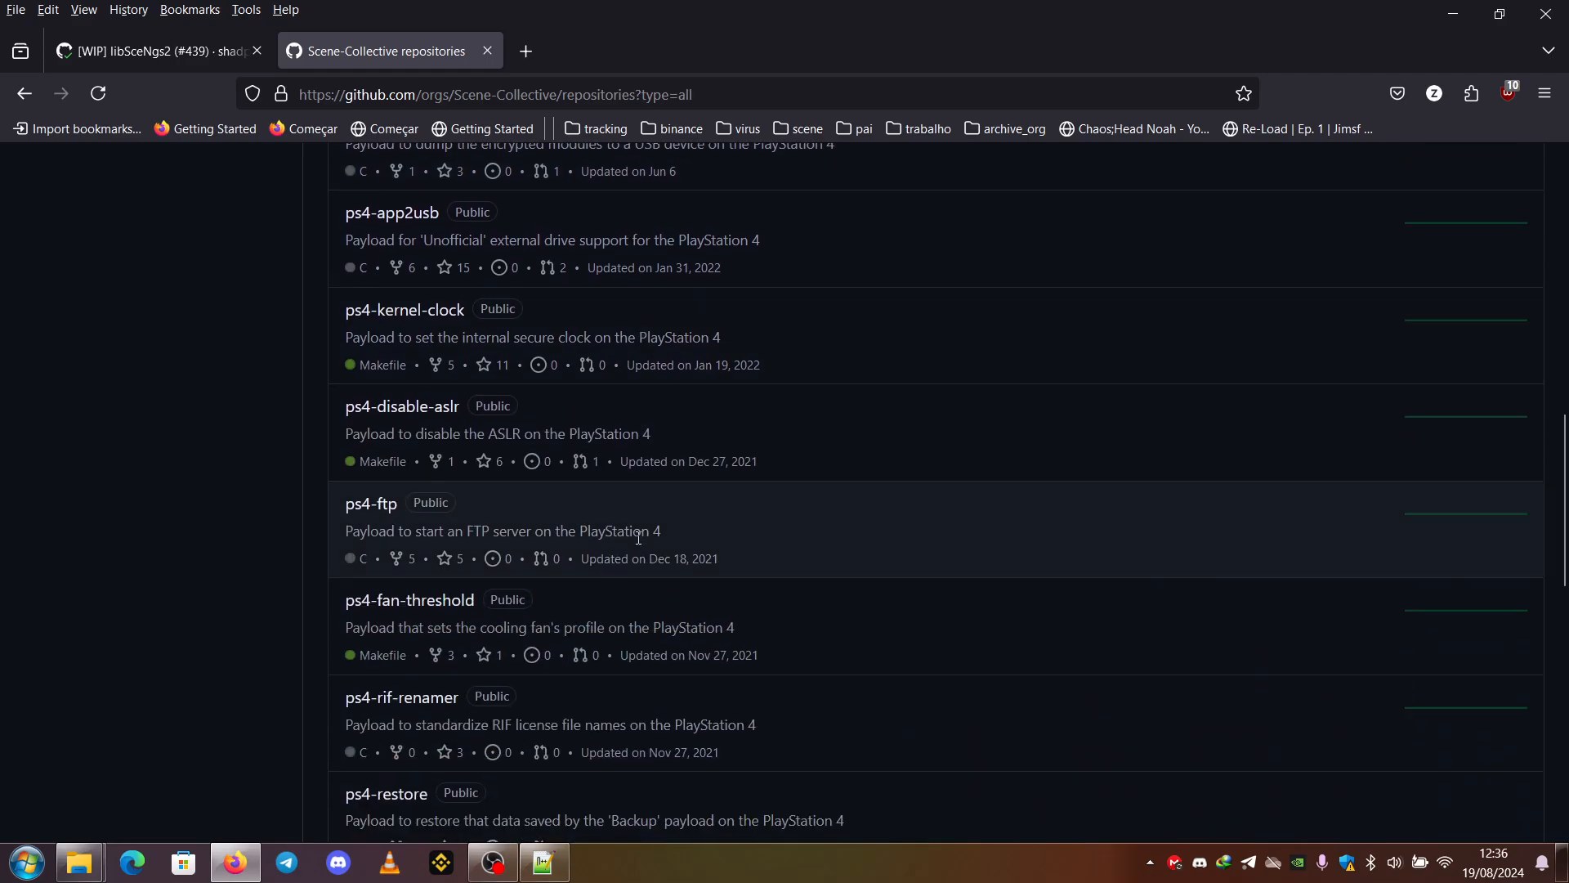
scroll(636, 537, "down", 1)
scroll(636, 537, "down", 2)
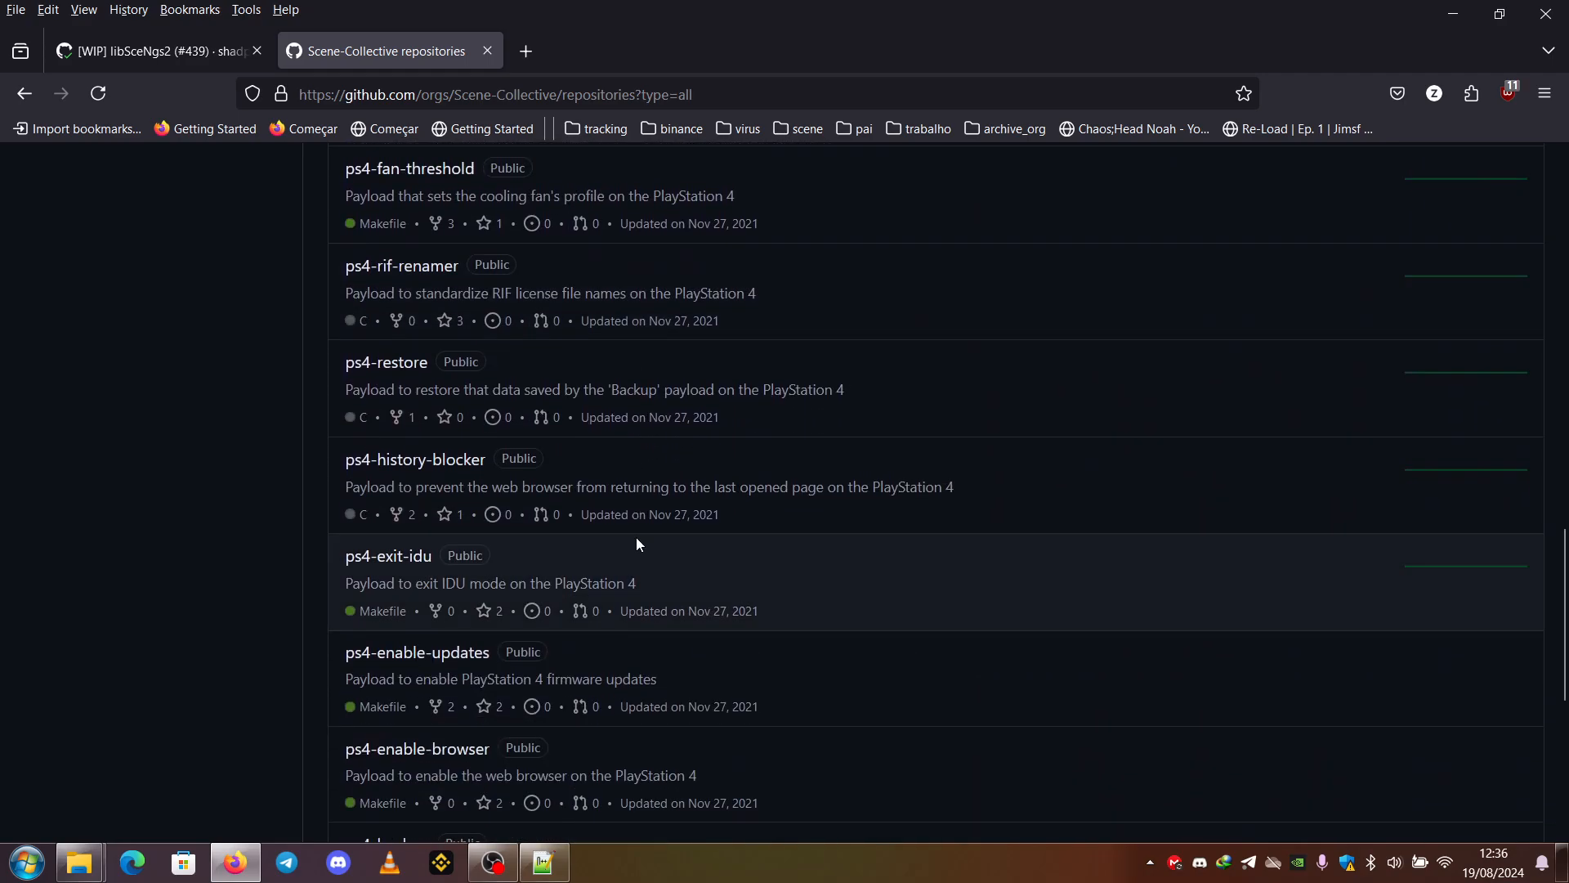
scroll(636, 537, "down", 1)
scroll(637, 538, "down", 1)
scroll(636, 536, "down", 1)
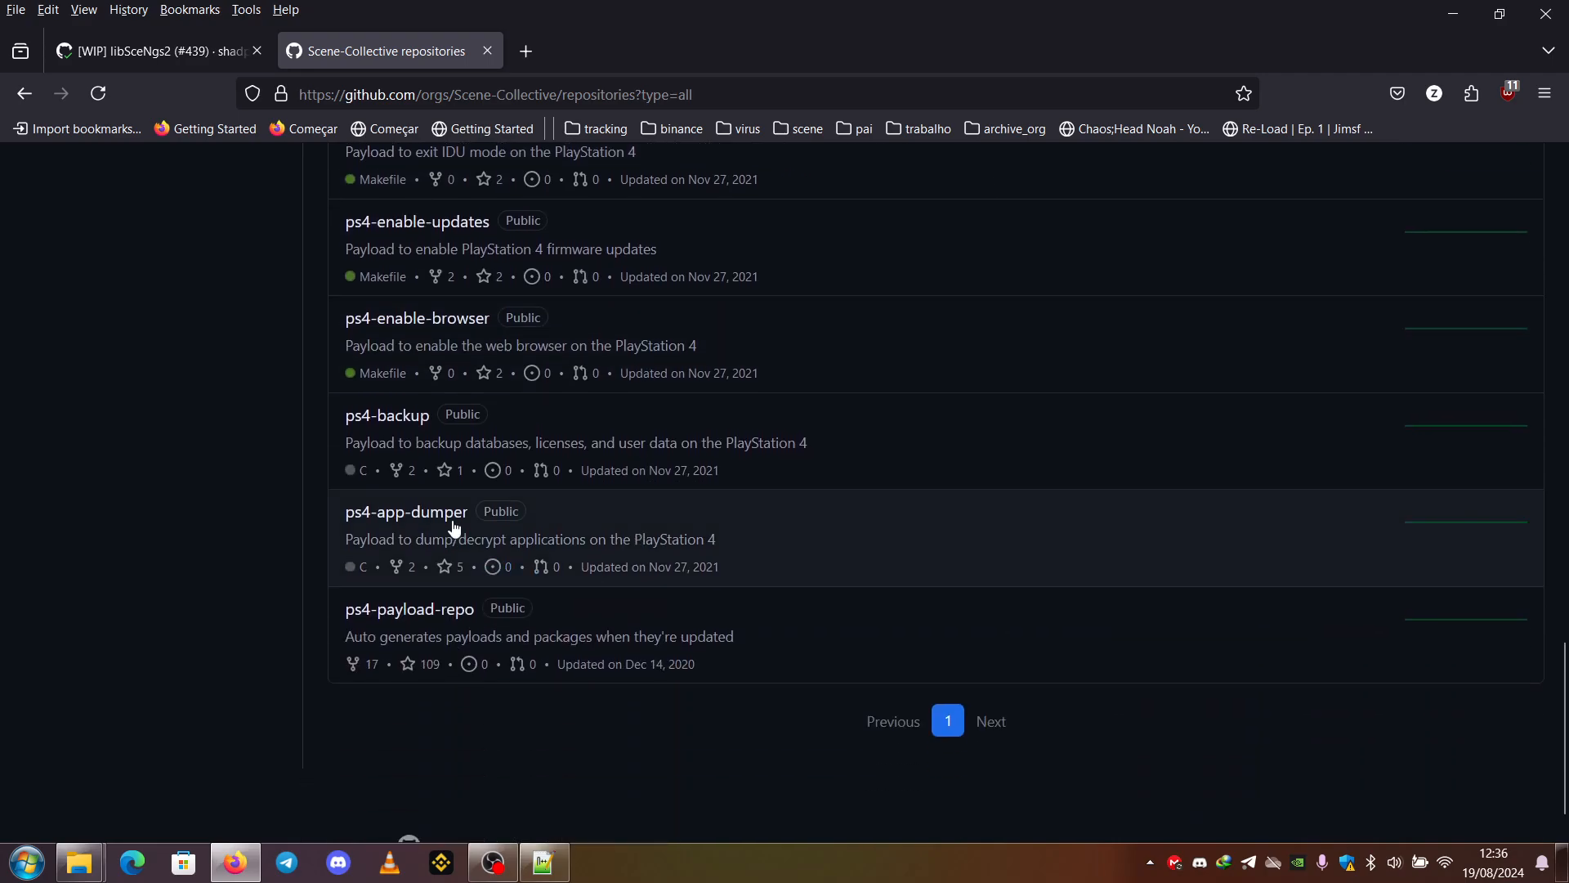
left_click(406, 511)
scroll(421, 487, "down", 1)
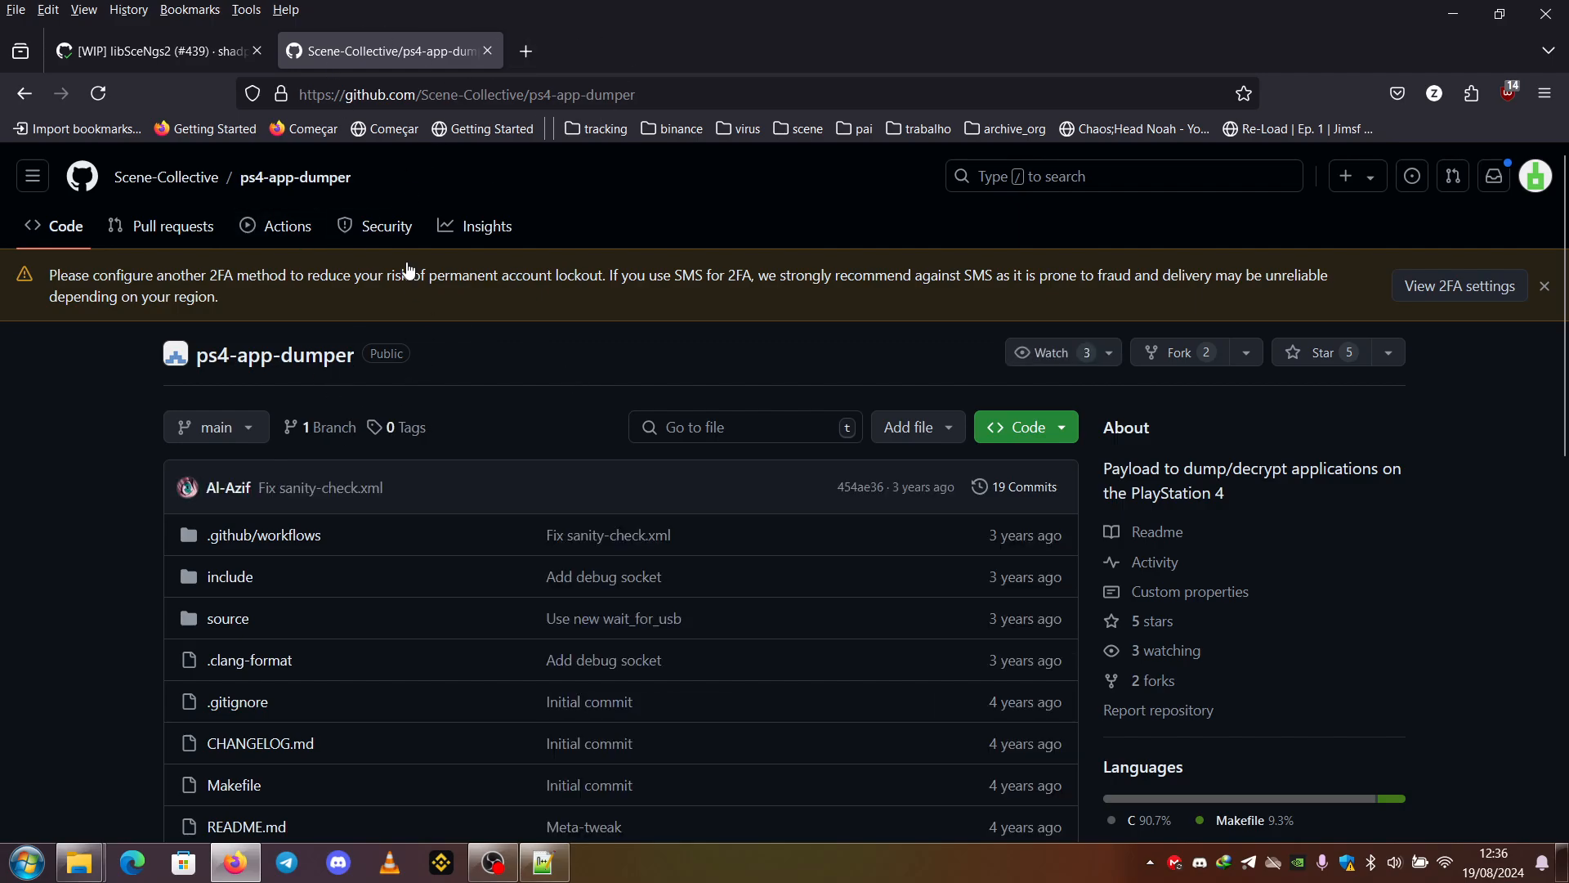
- Highlight the fpkg extraction alternative on line 15 of the notes, then show the open folder windows
left_click(544, 862)
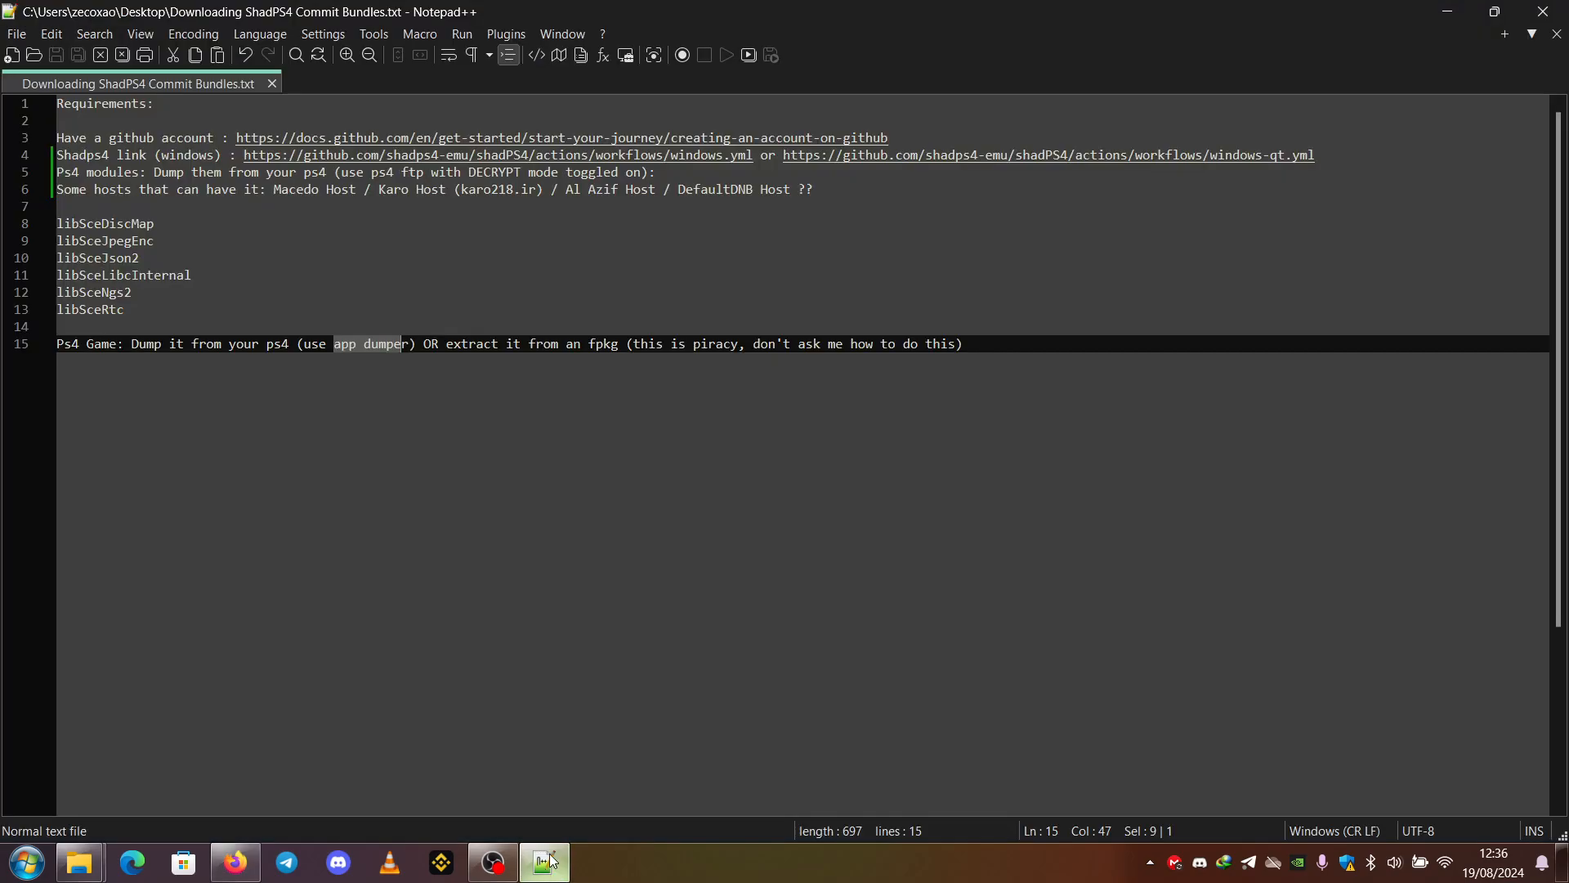
left_click_drag(425, 344, 959, 344)
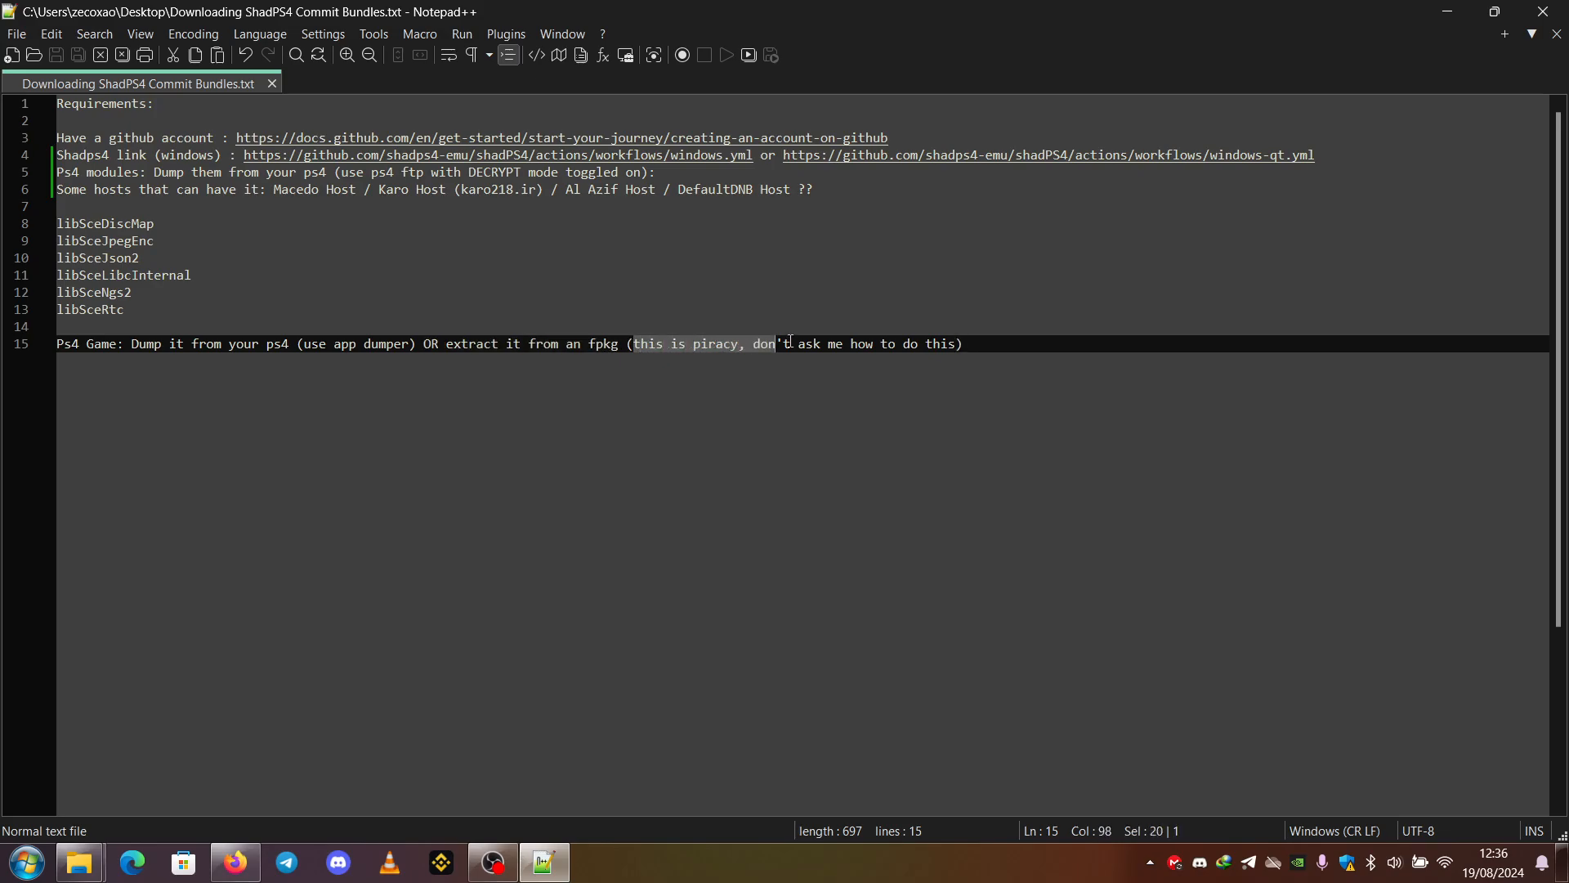
left_click(964, 344)
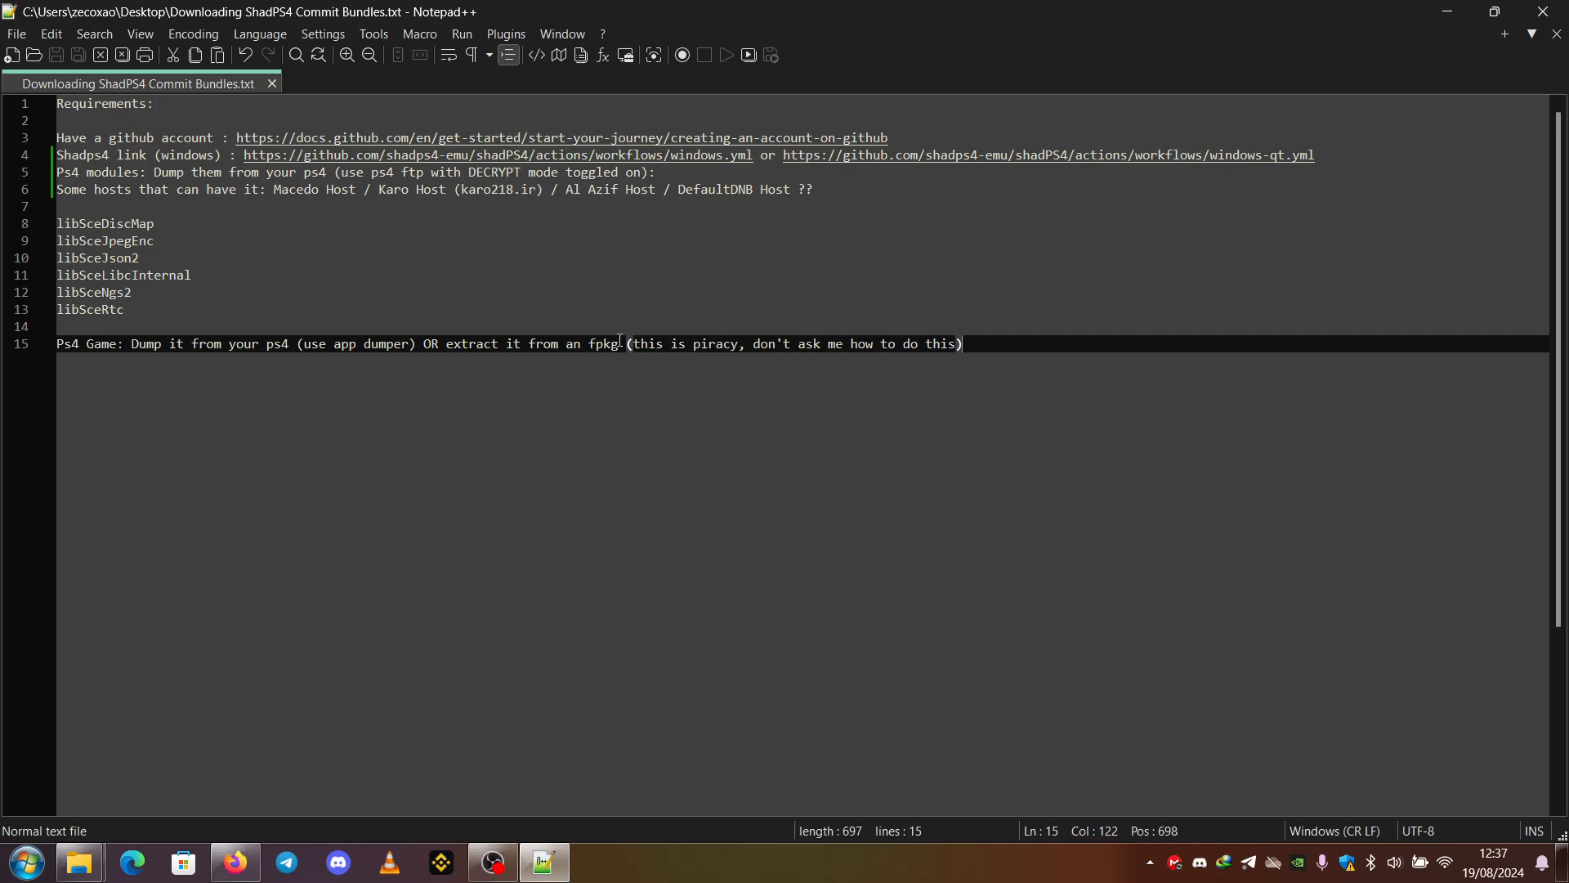
left_click(79, 862)
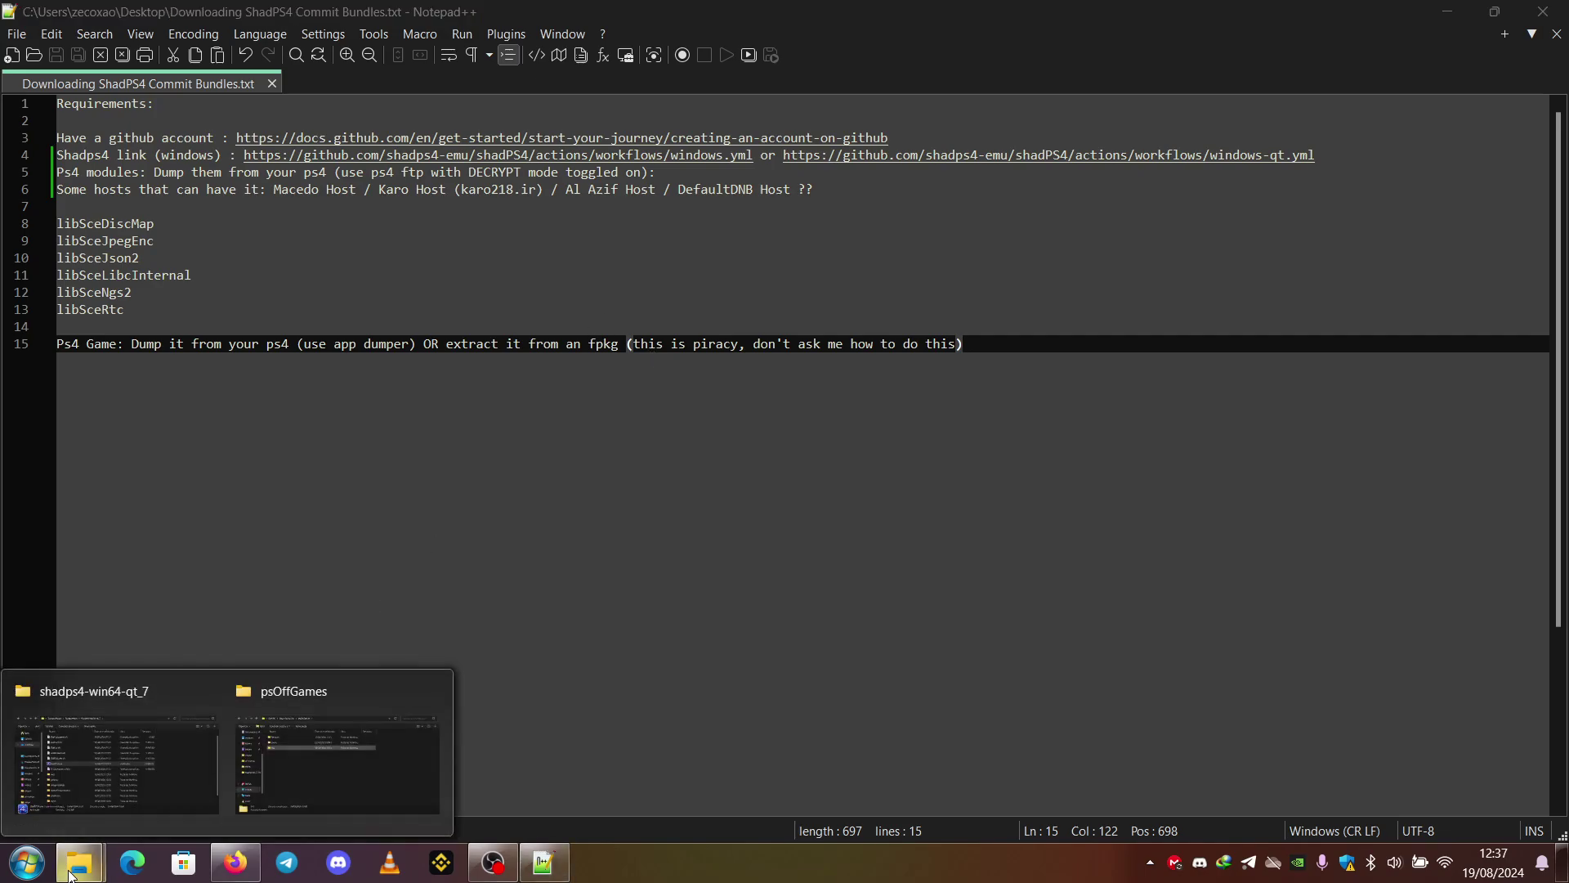
- Open the famicon game folder in psOffGames and select its eboot.bin file
left_click(321, 752)
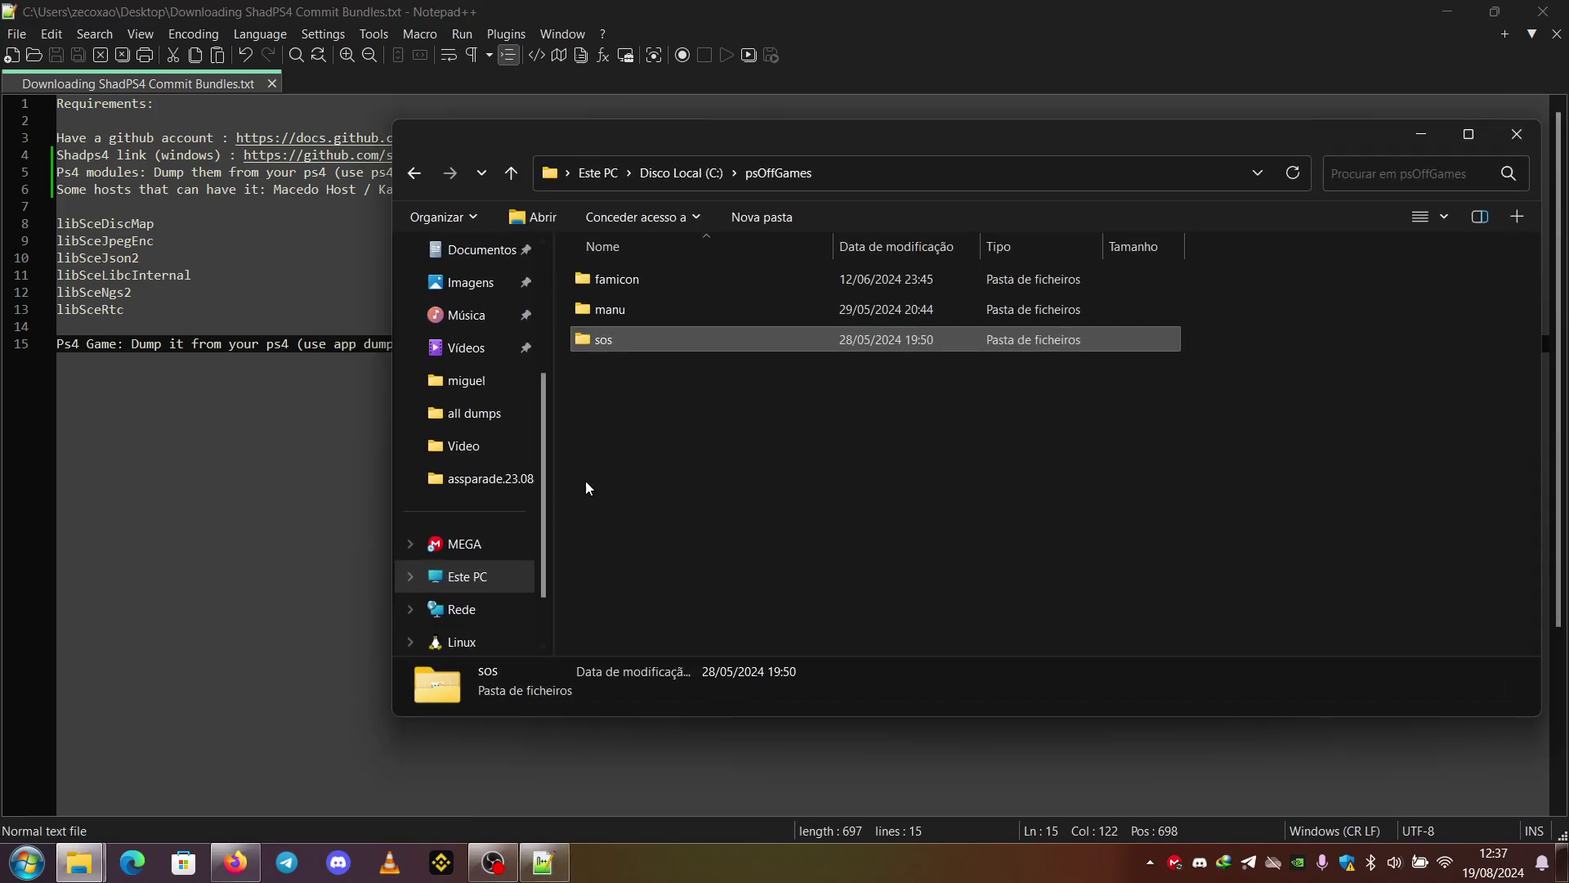
double_click(632, 278)
scroll(821, 417, "down", 2)
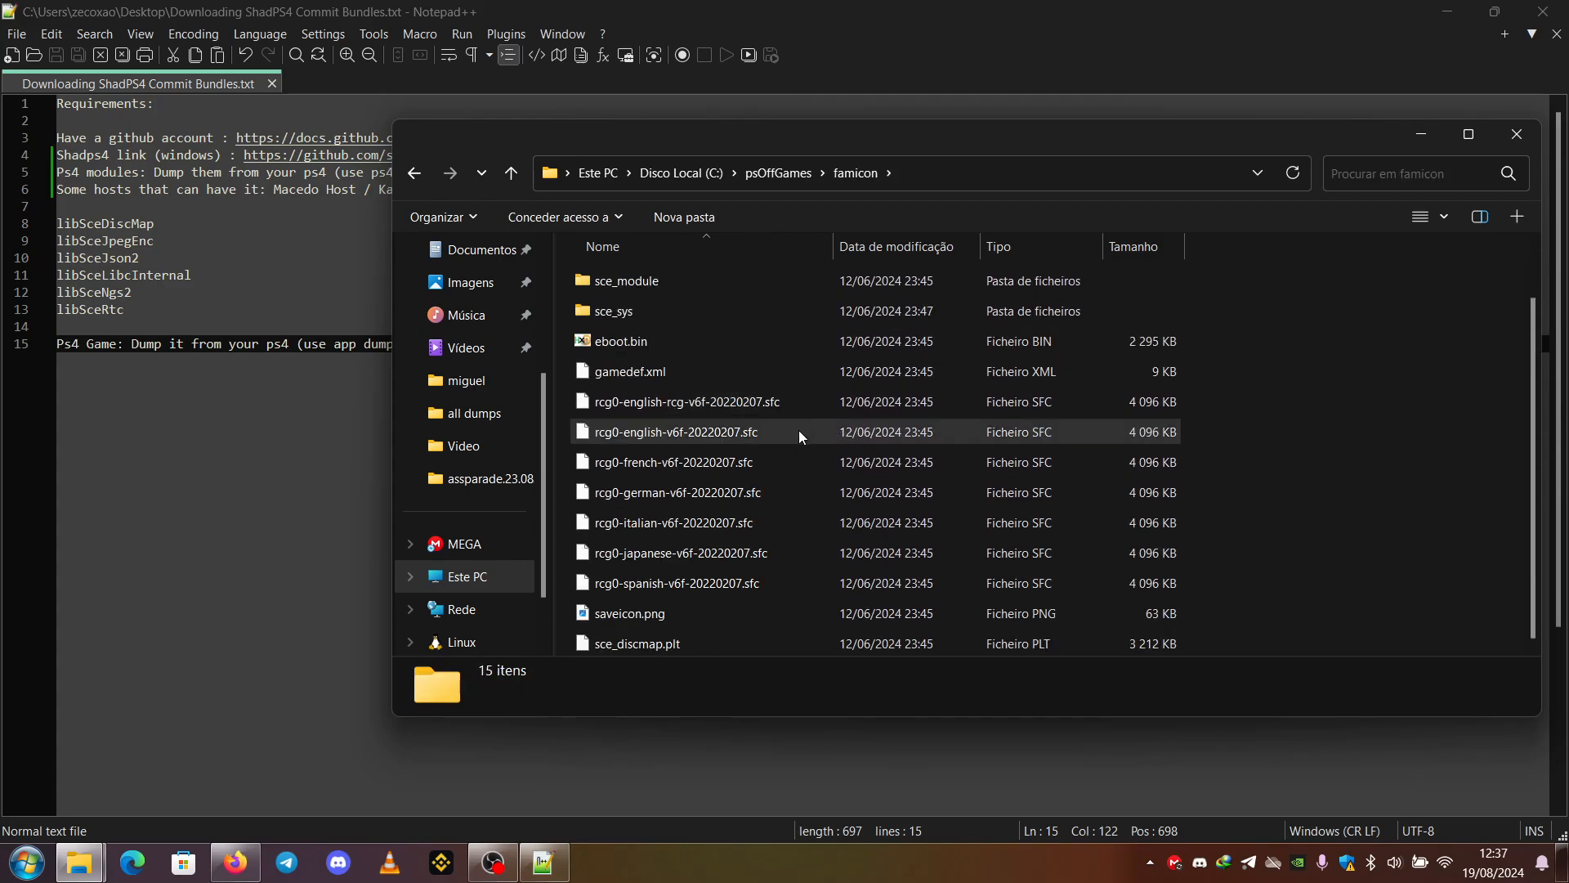
scroll(761, 441, "up", 2)
left_click(630, 403)
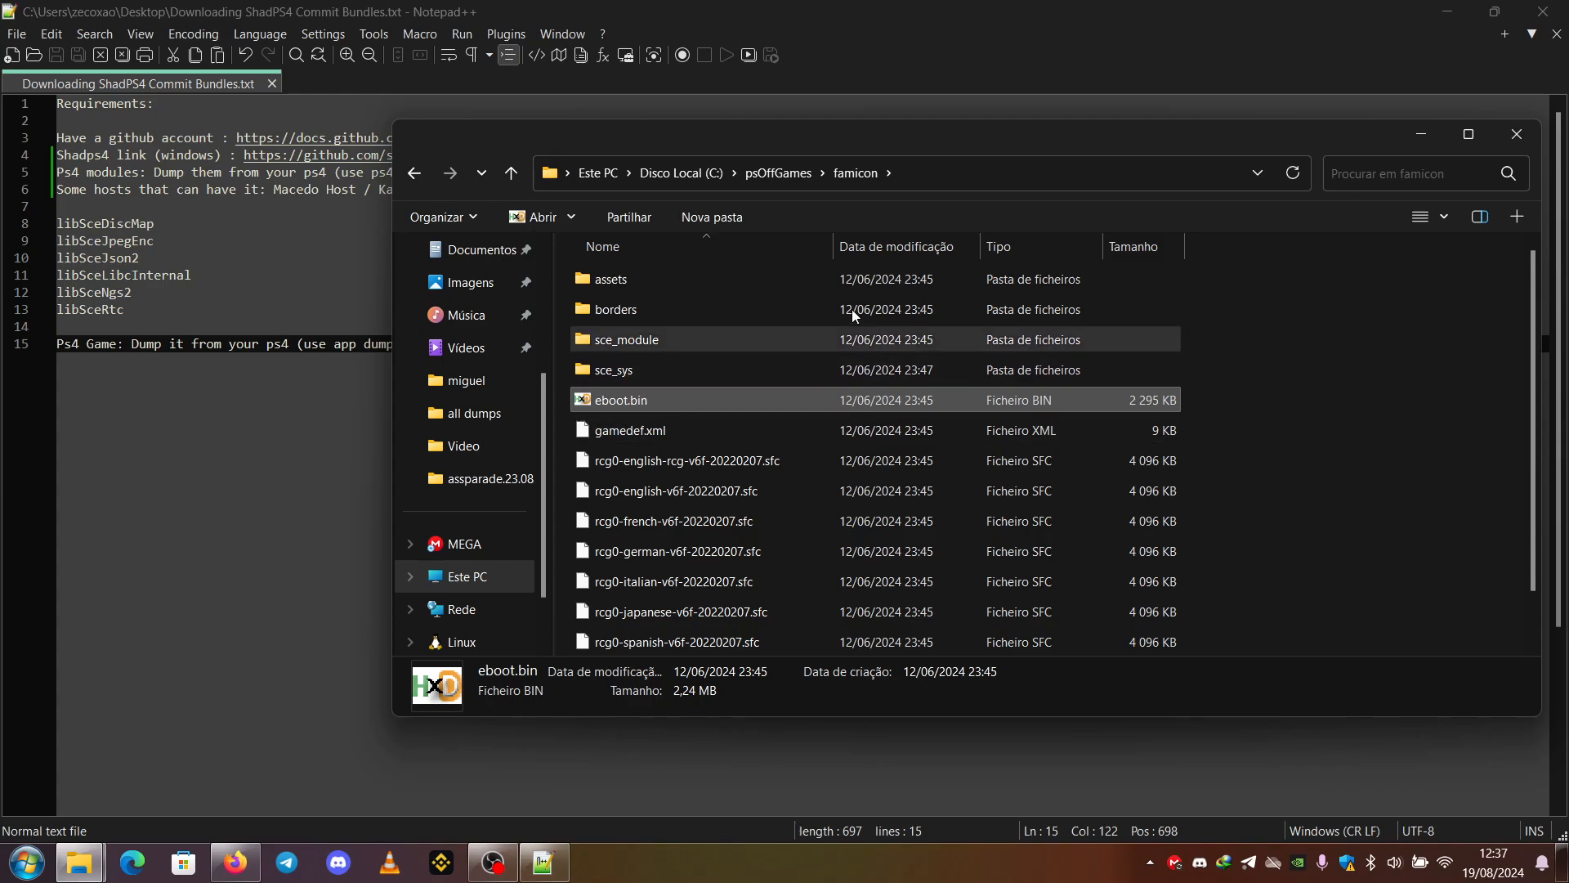
left_click(778, 174)
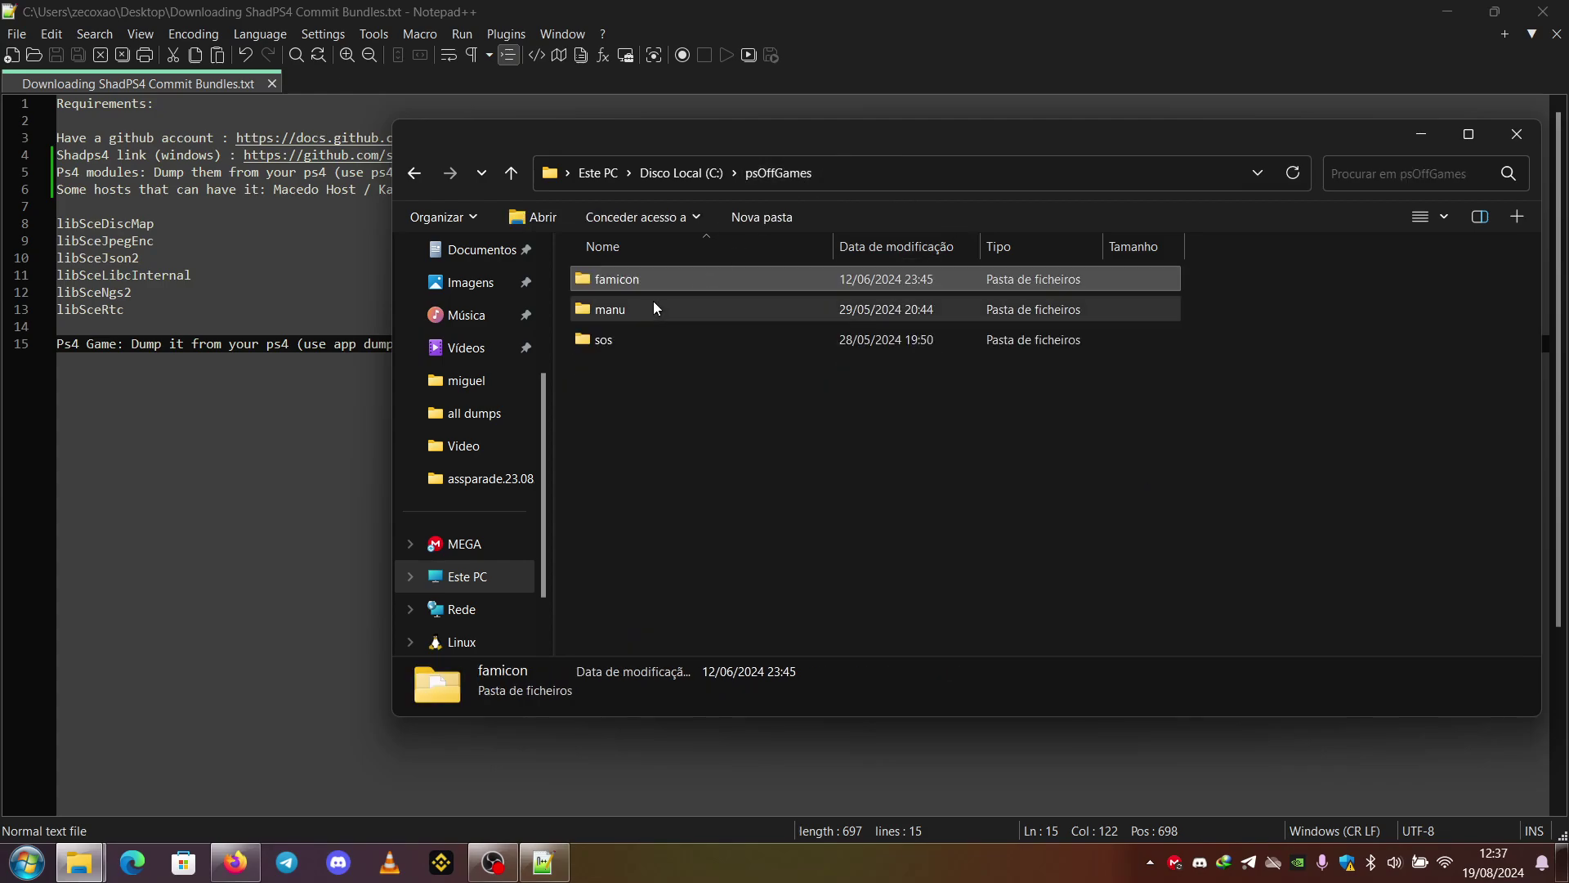
double_click(617, 281)
scroll(711, 416, "down", 2)
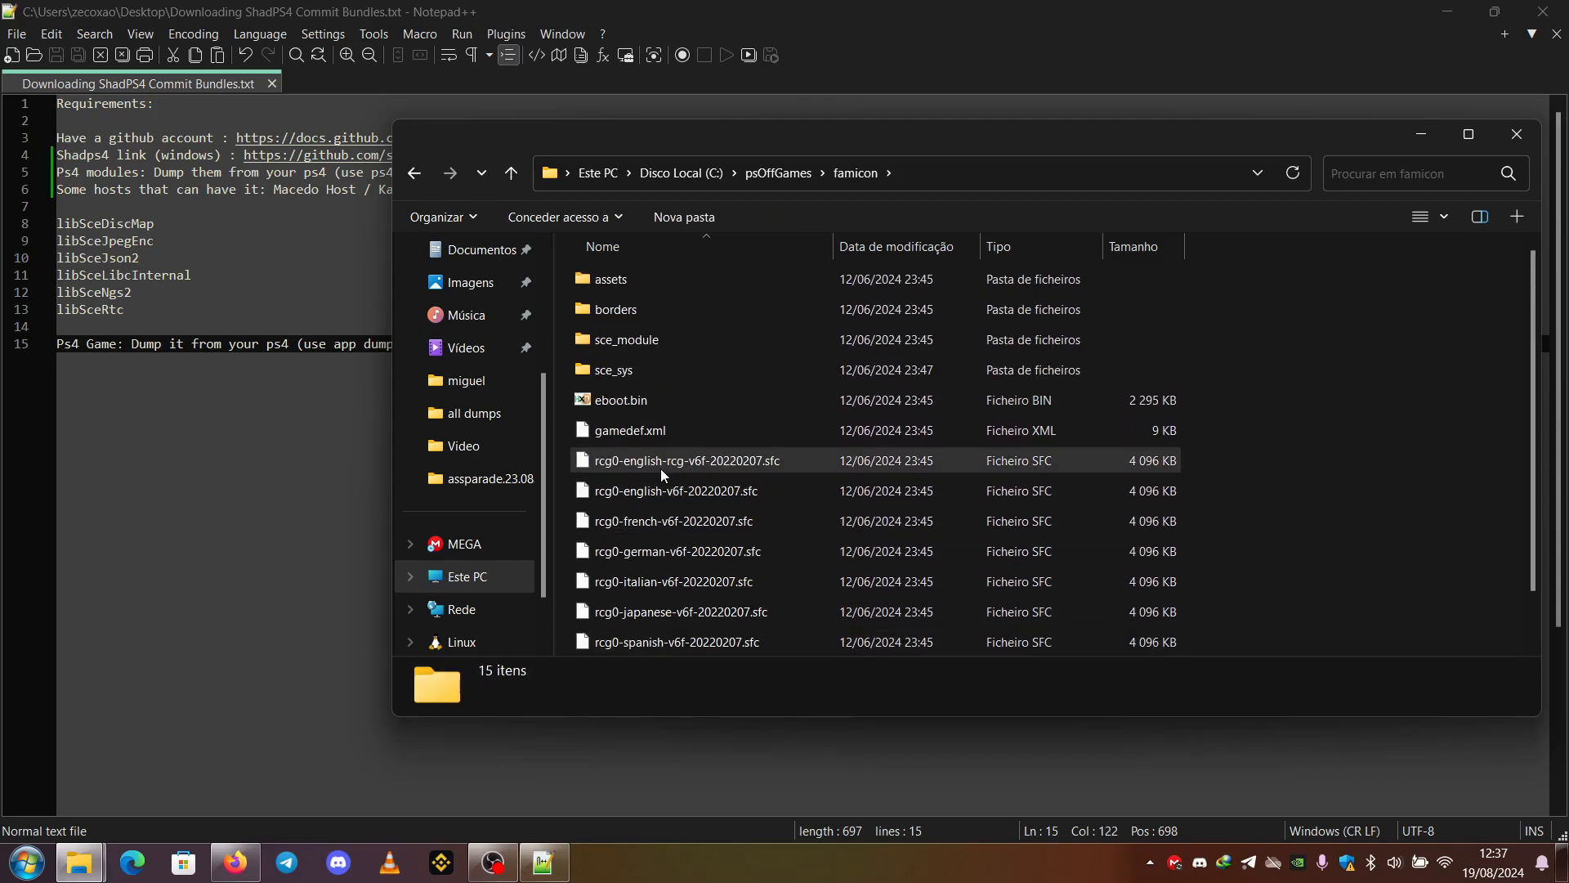
scroll(661, 468, "up", 2)
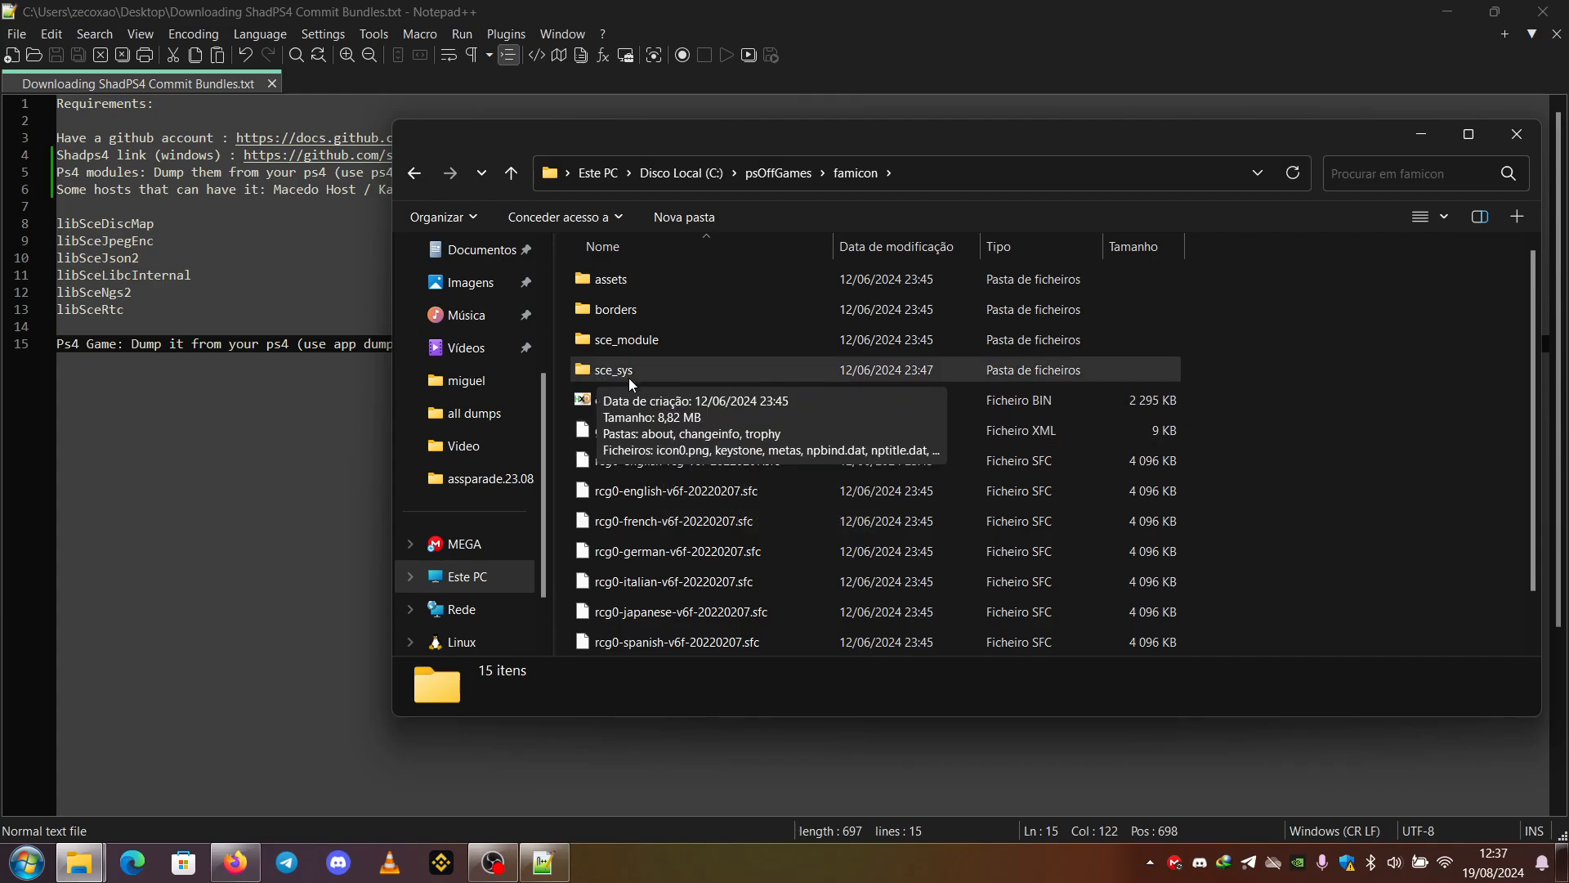
- Inspect famicon's sce_sys and sce_module folders, then go back up to psOffGames
double_click(610, 370)
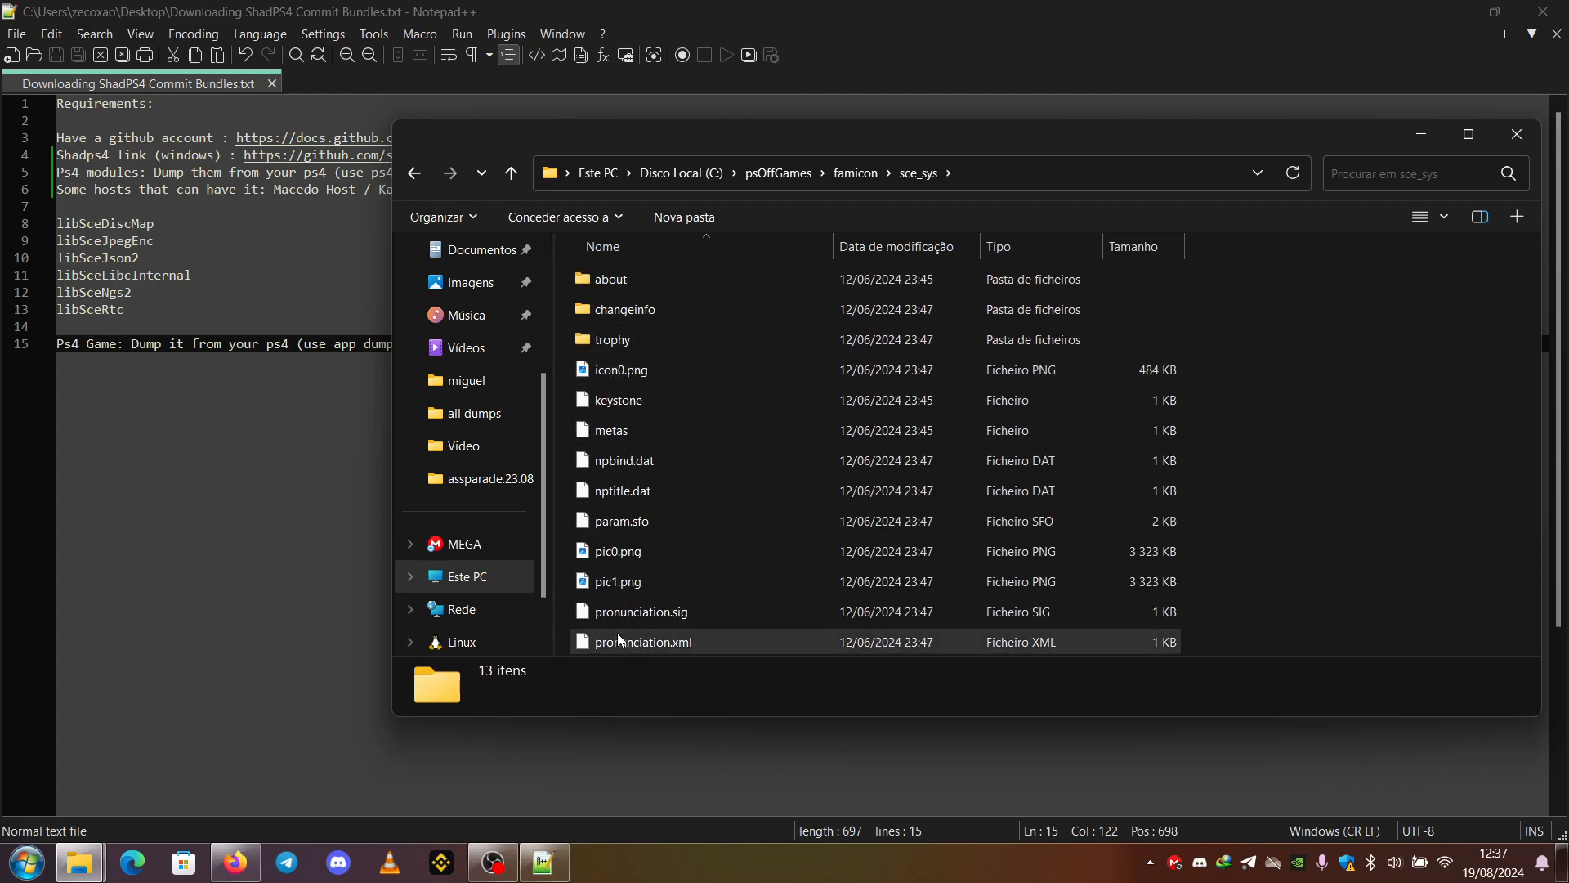
left_click(856, 173)
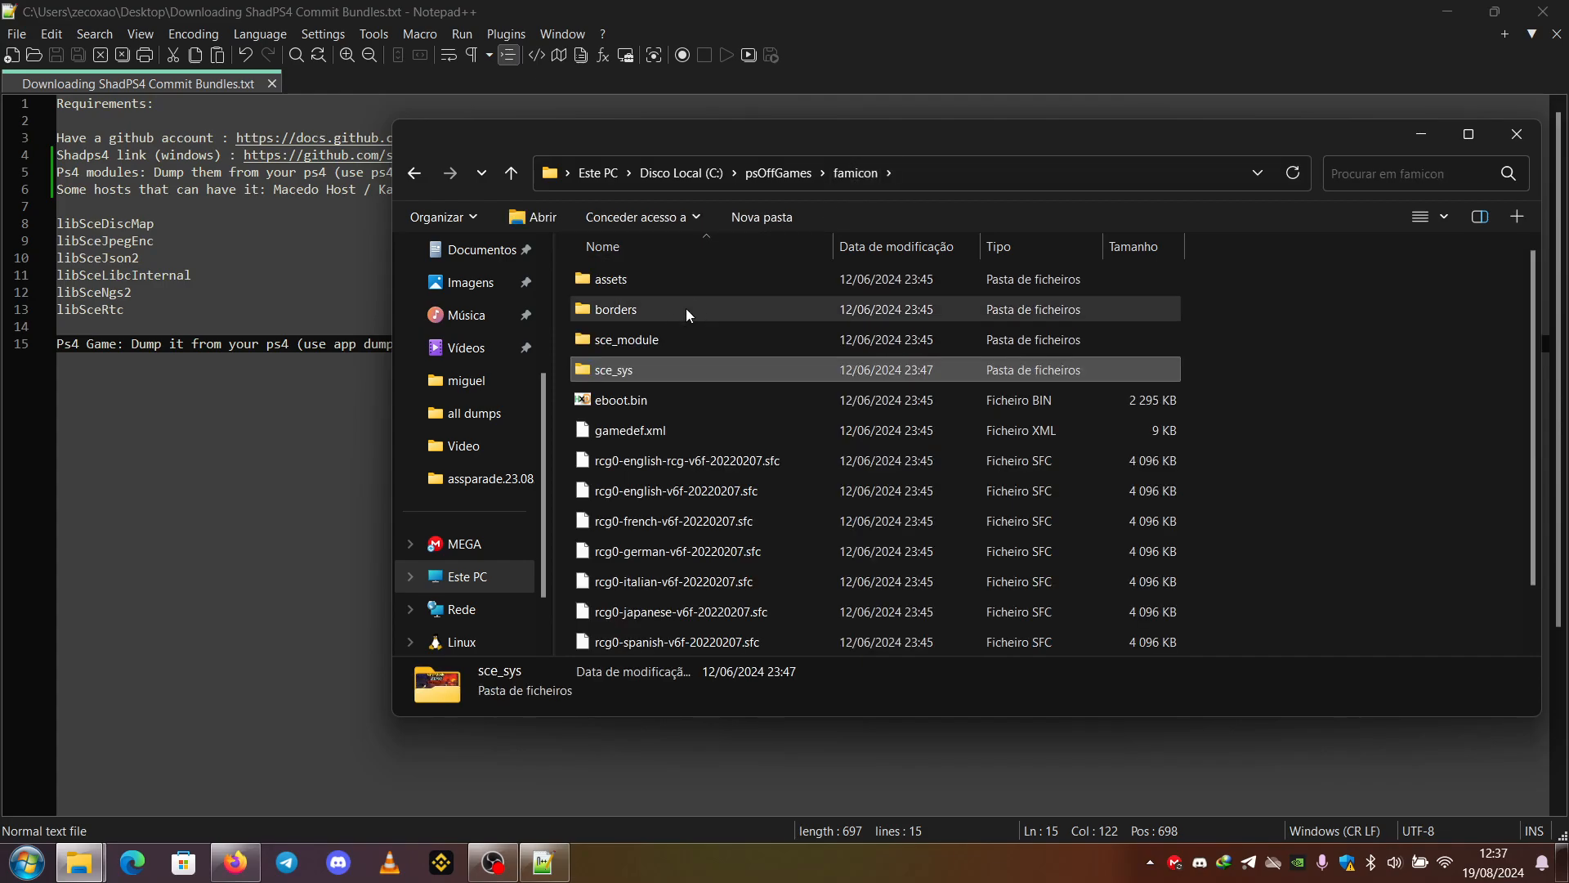
double_click(627, 339)
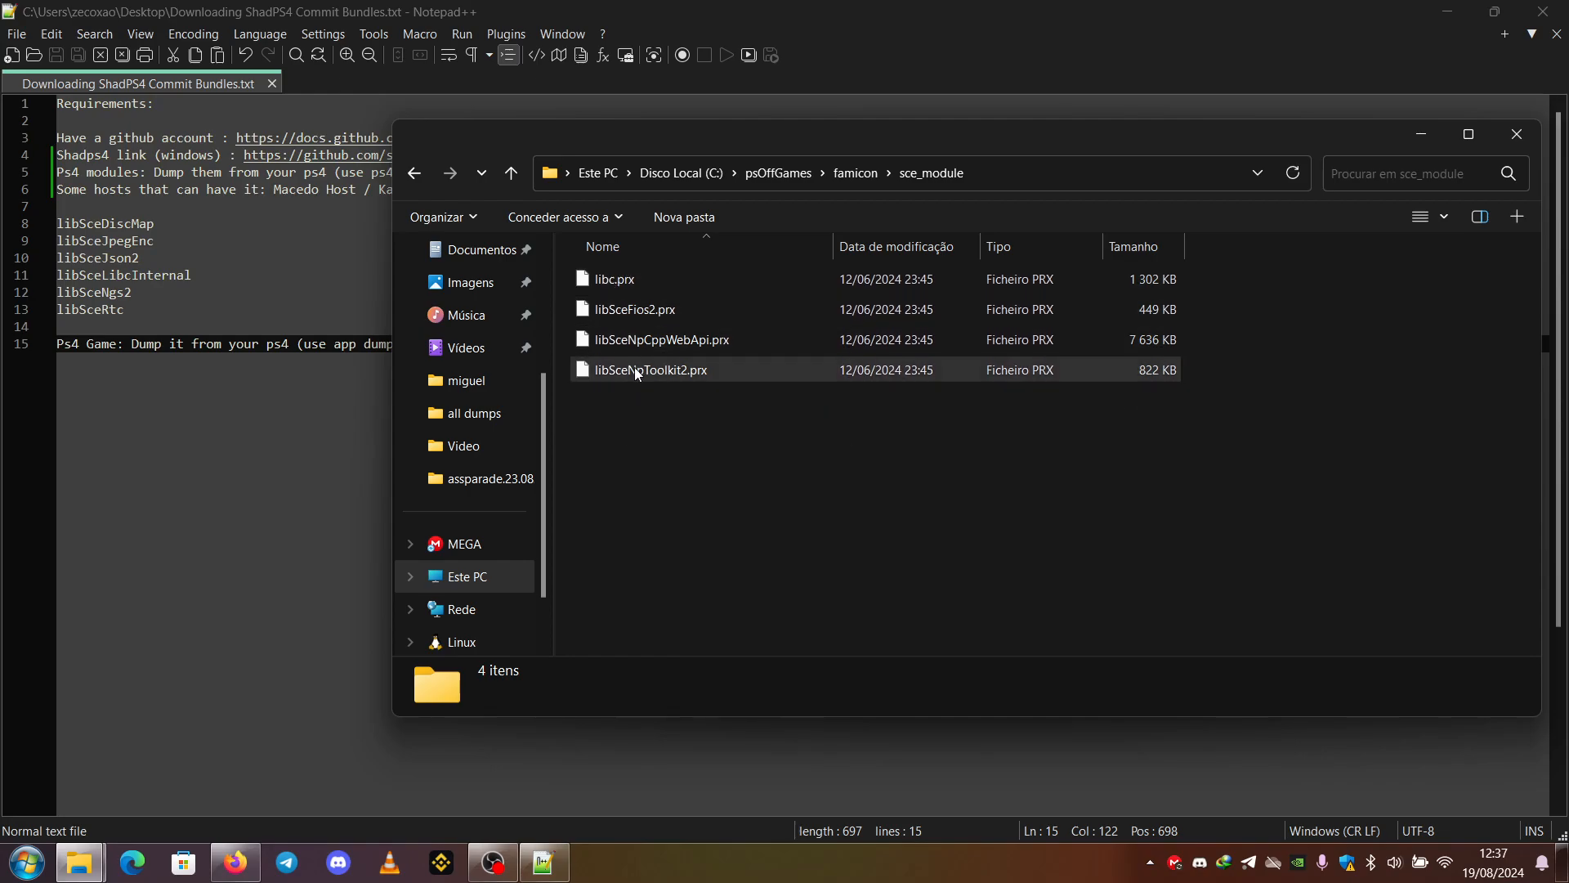
left_click(855, 172)
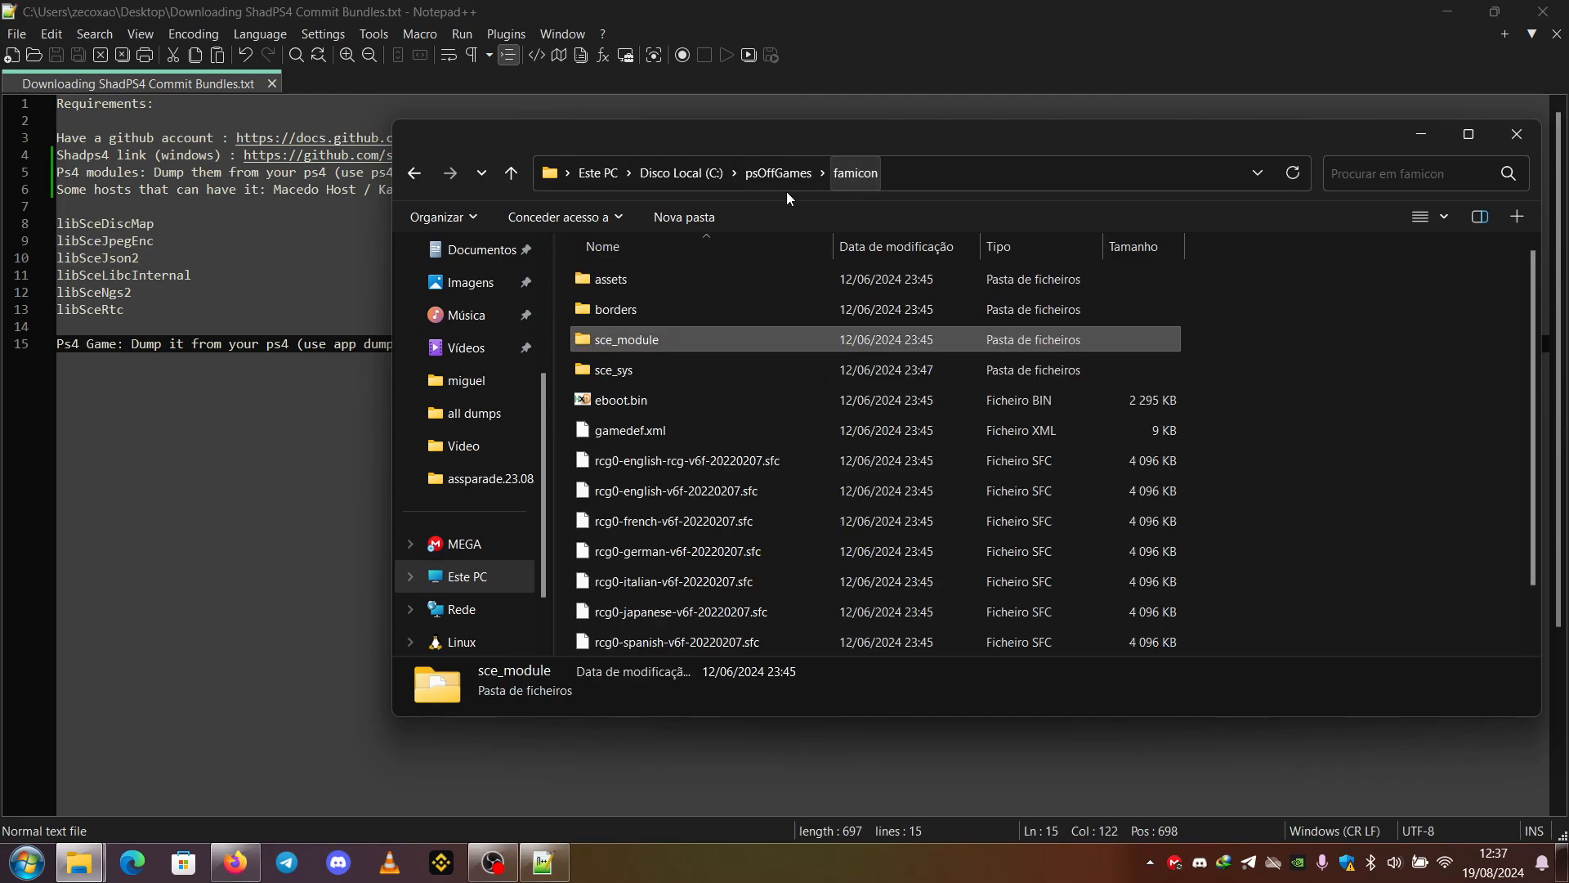
left_click(778, 173)
- Close Explorer, select 'windows' on line 4 of the notes and switch to Firefox
left_click(1516, 134)
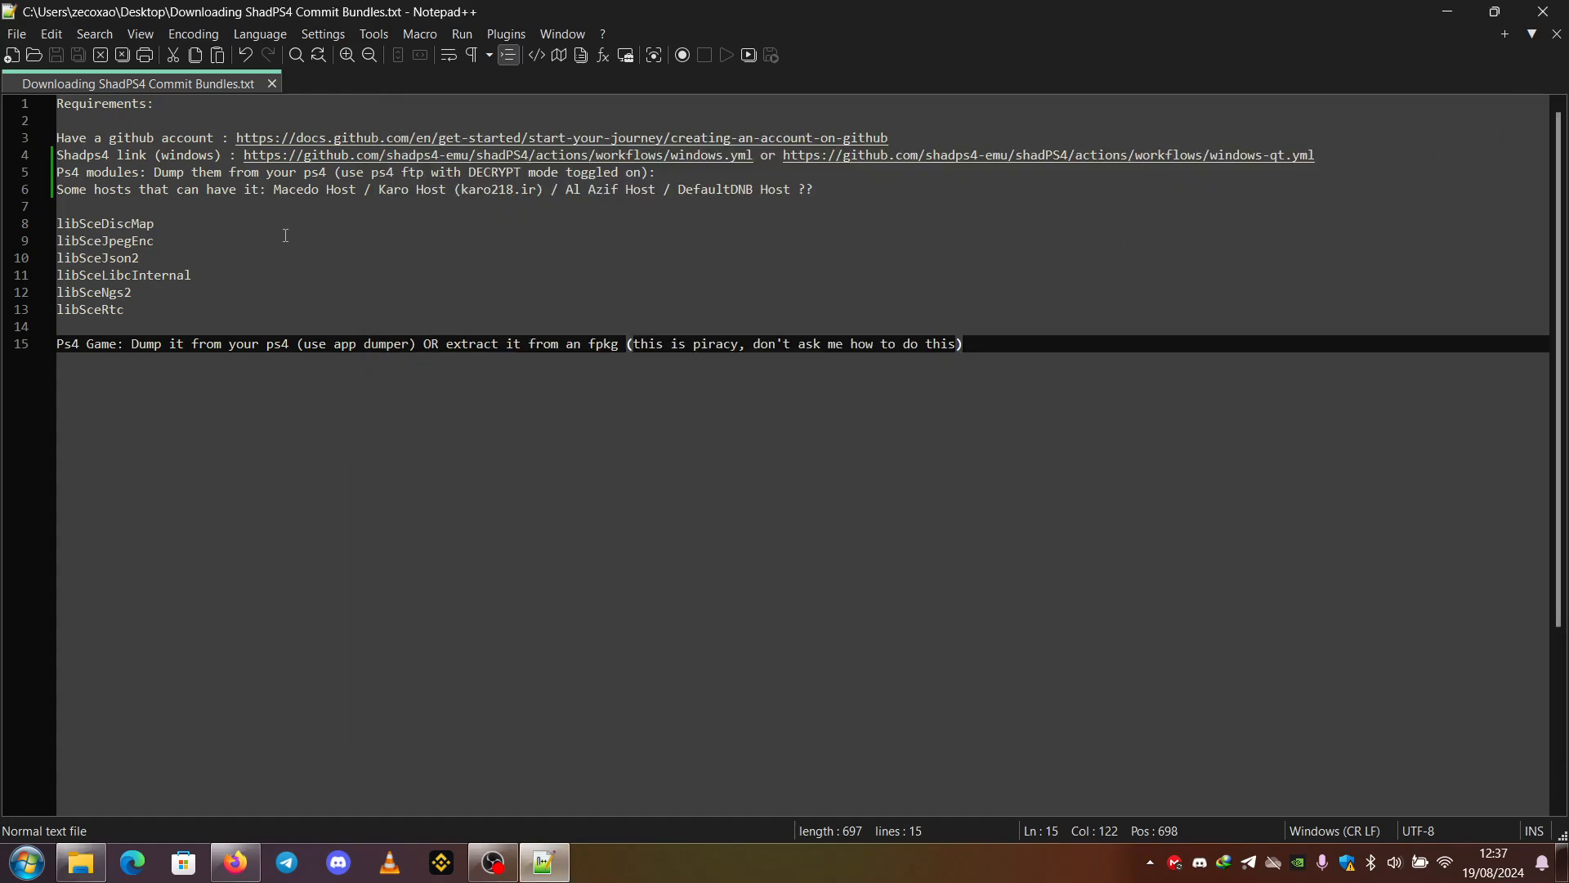
double_click(190, 157)
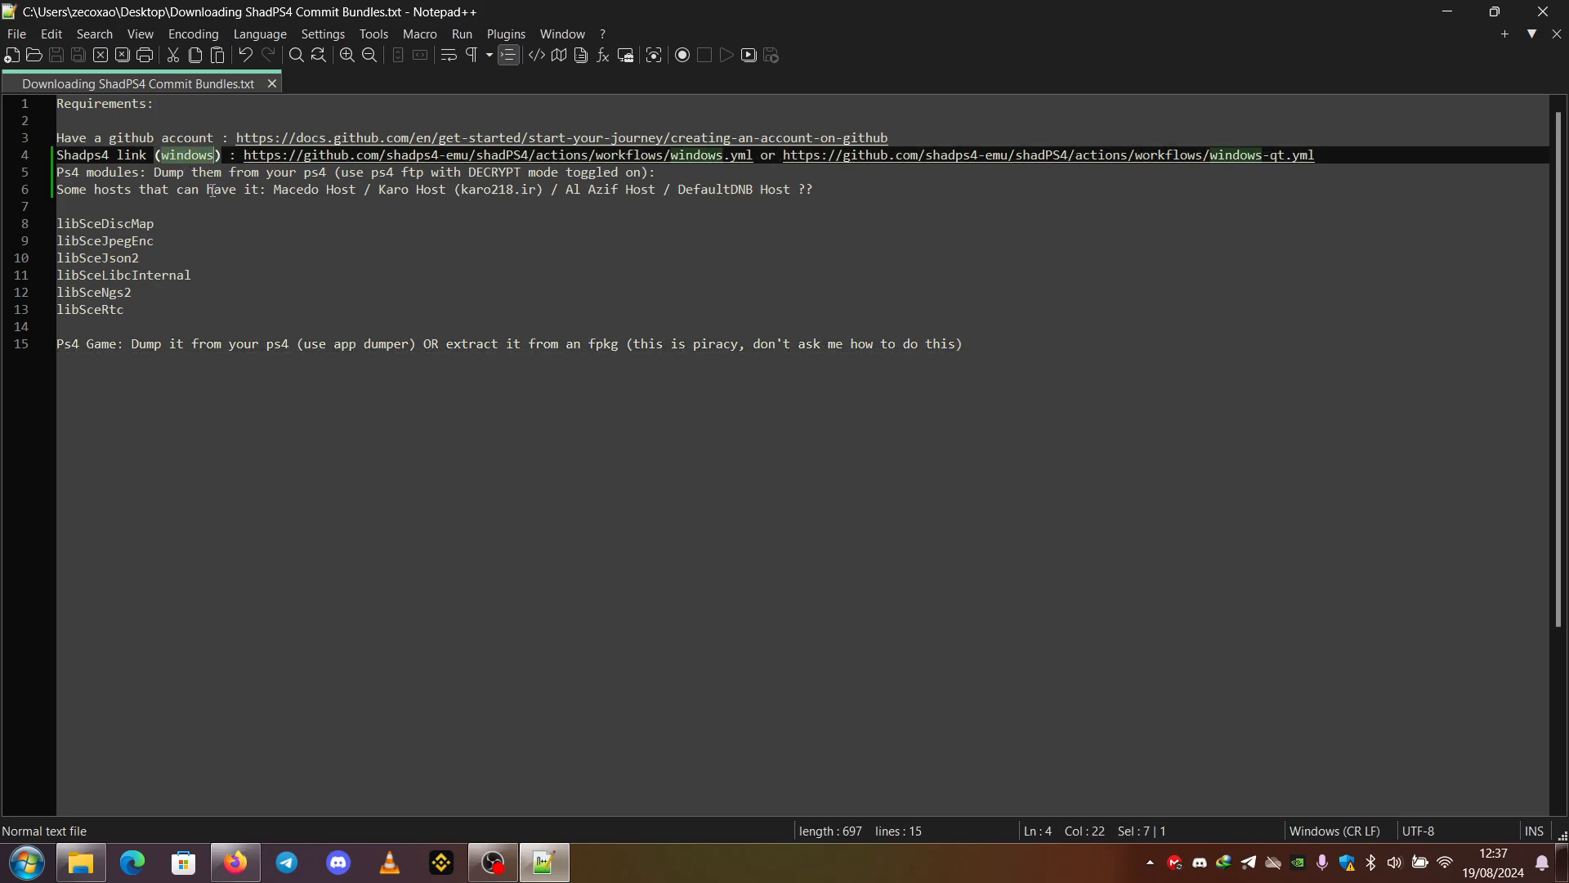
left_click(233, 863)
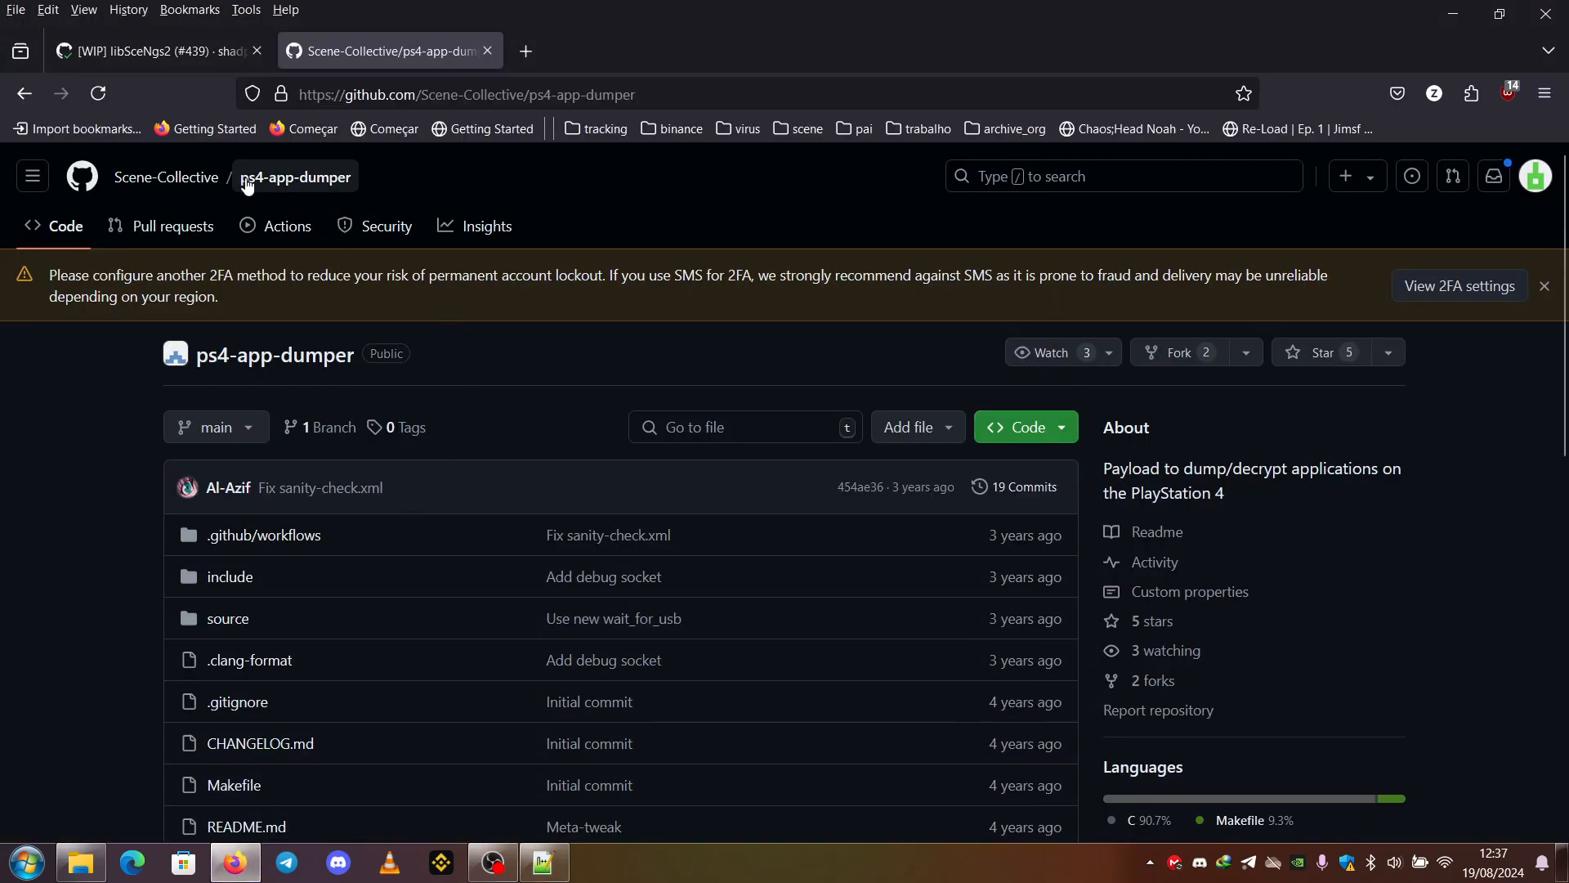
- Trim the libSceNgs2 run path from the address to load the shadPS4 repository root
left_click(185, 50)
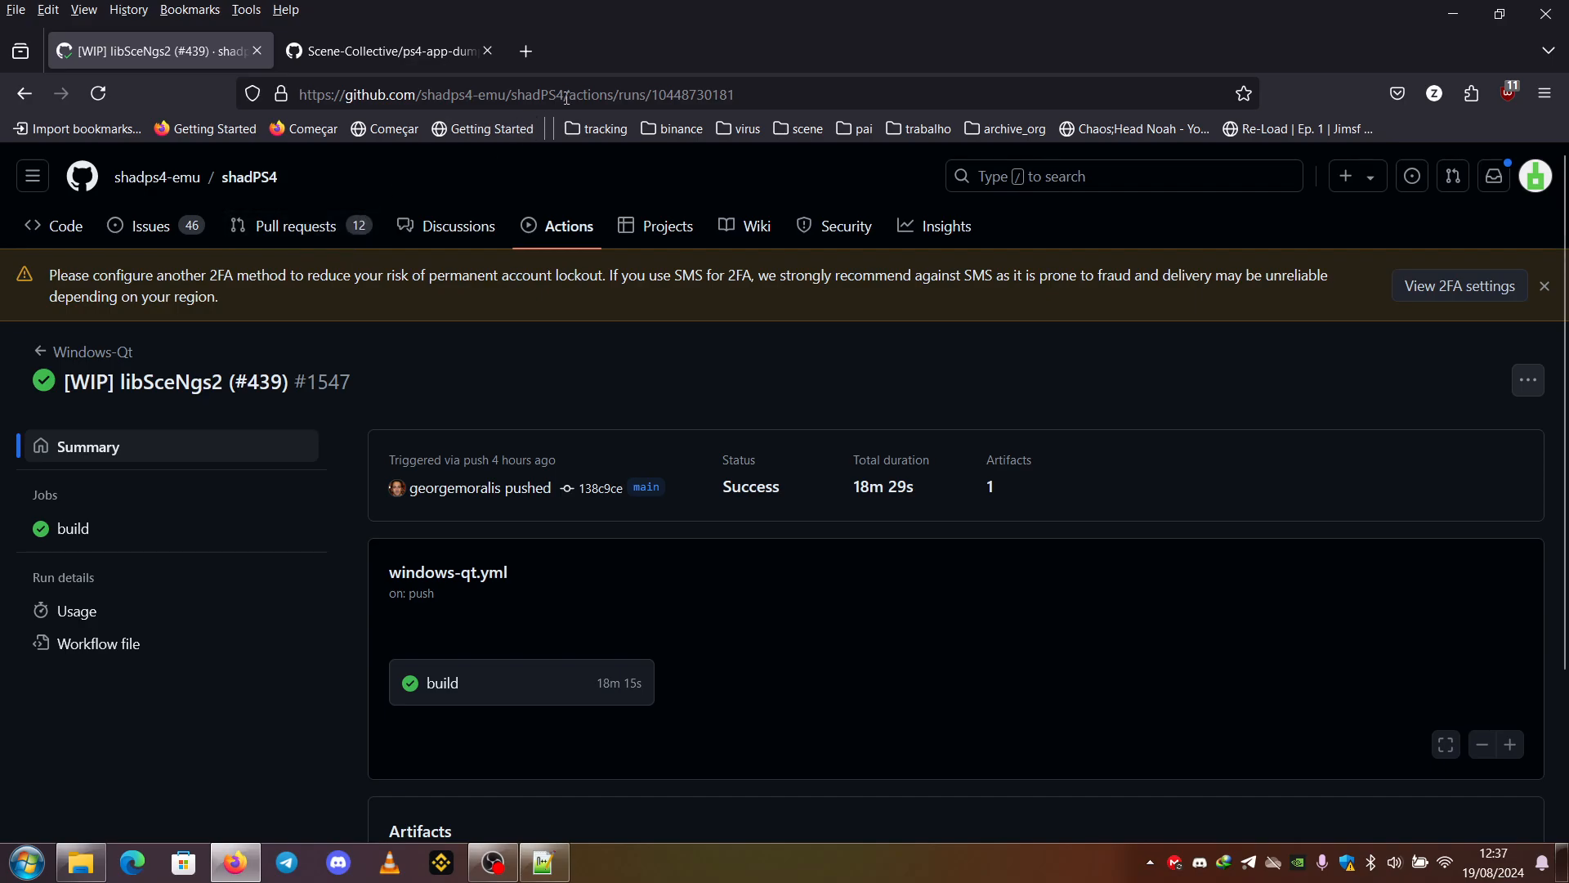
left_click_drag(566, 94, 857, 77)
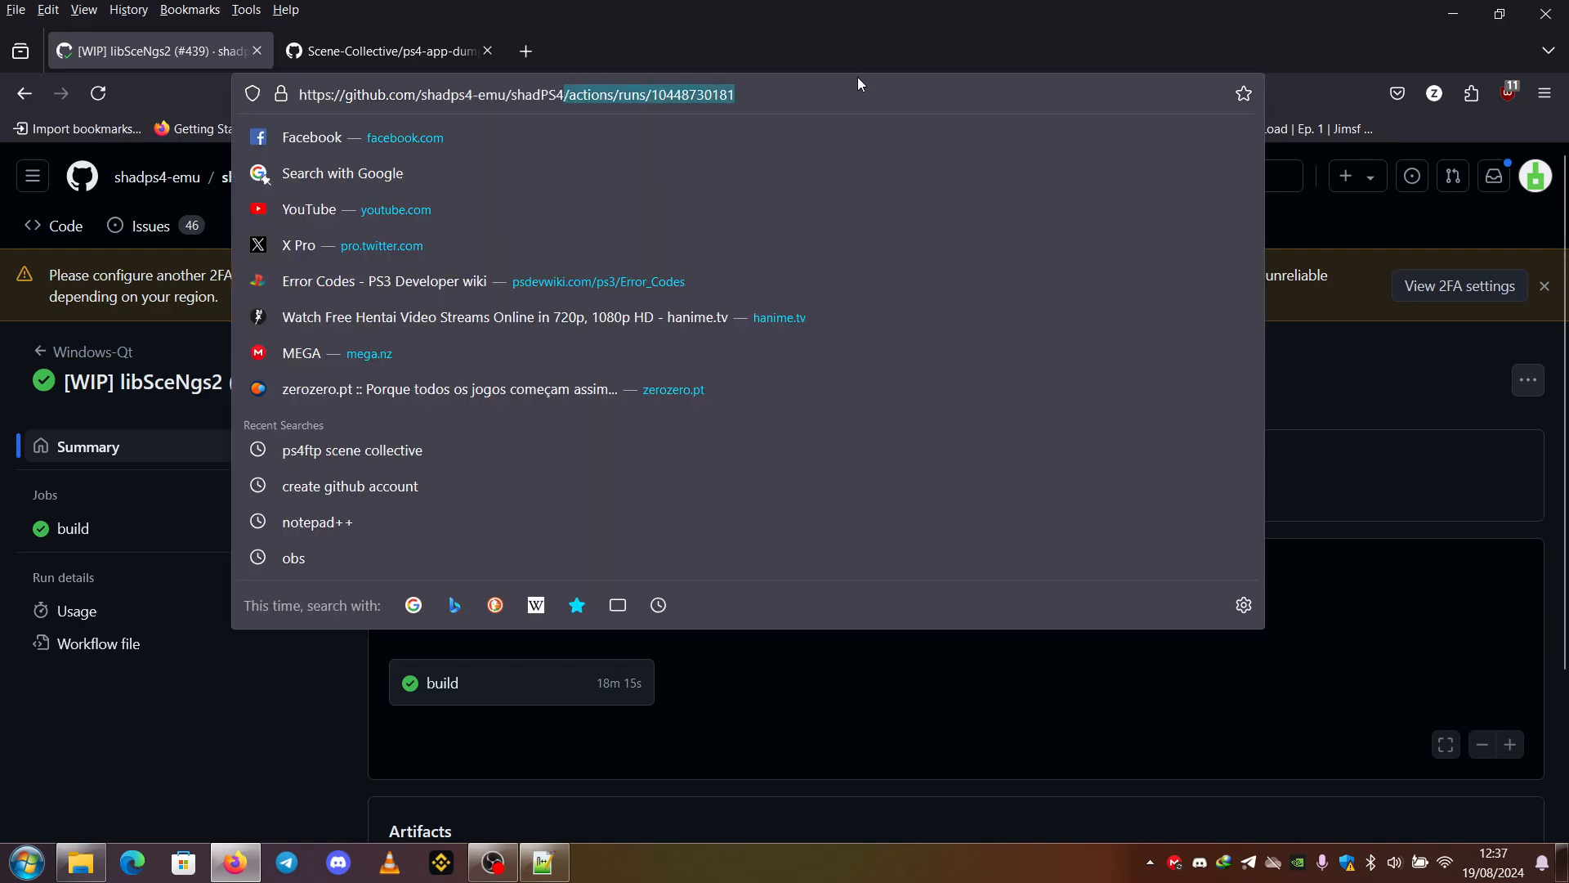
key("BackSpace")
key("Return")
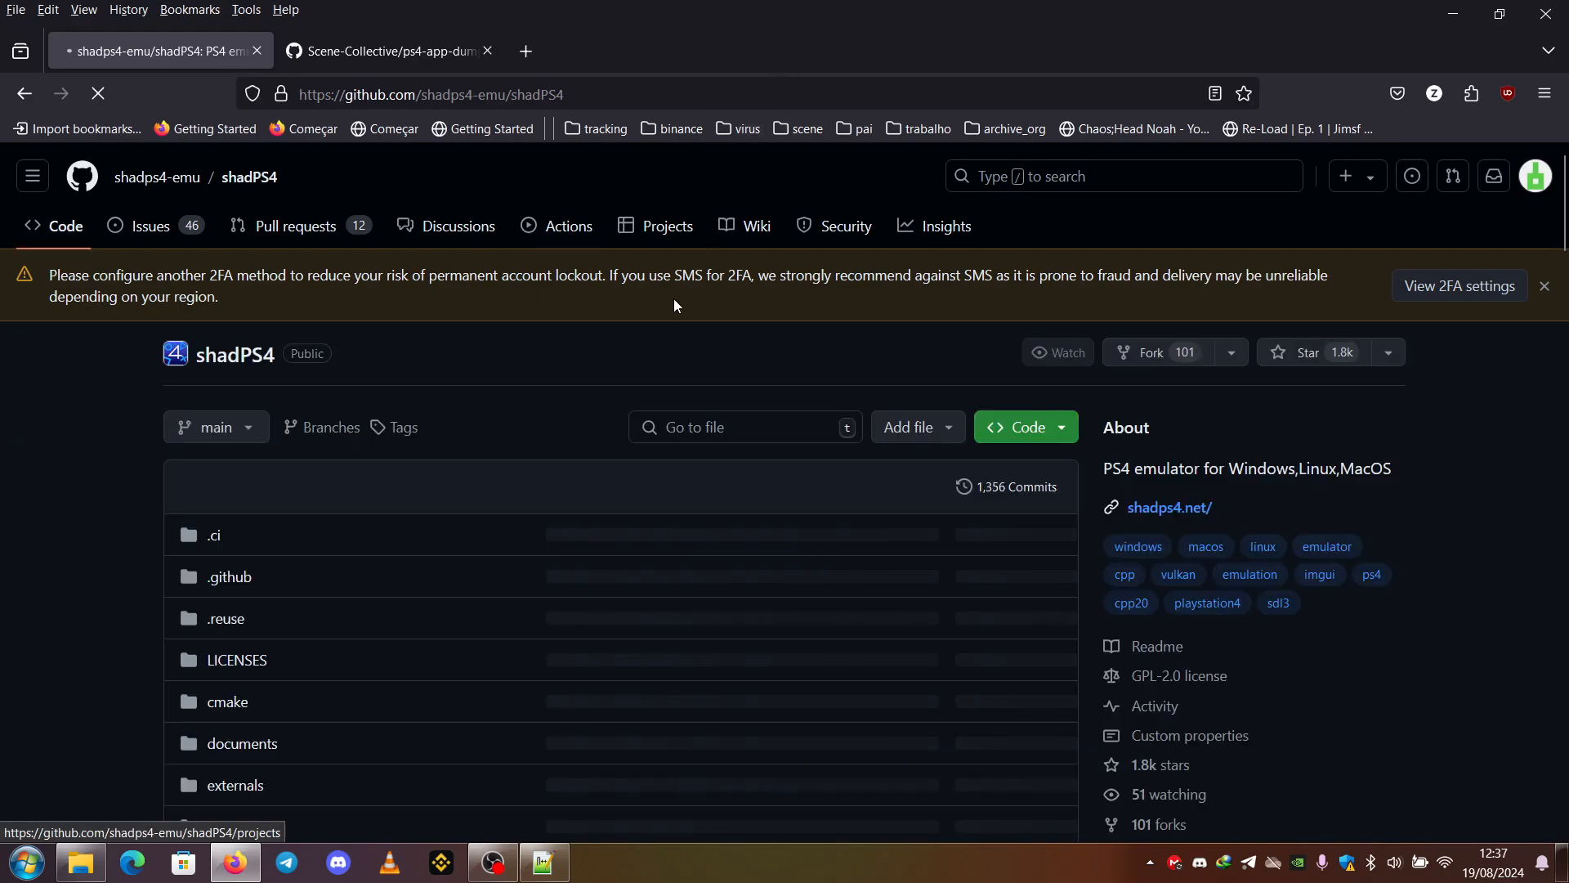
scroll(609, 380, "down", 5)
scroll(612, 377, "down", 5)
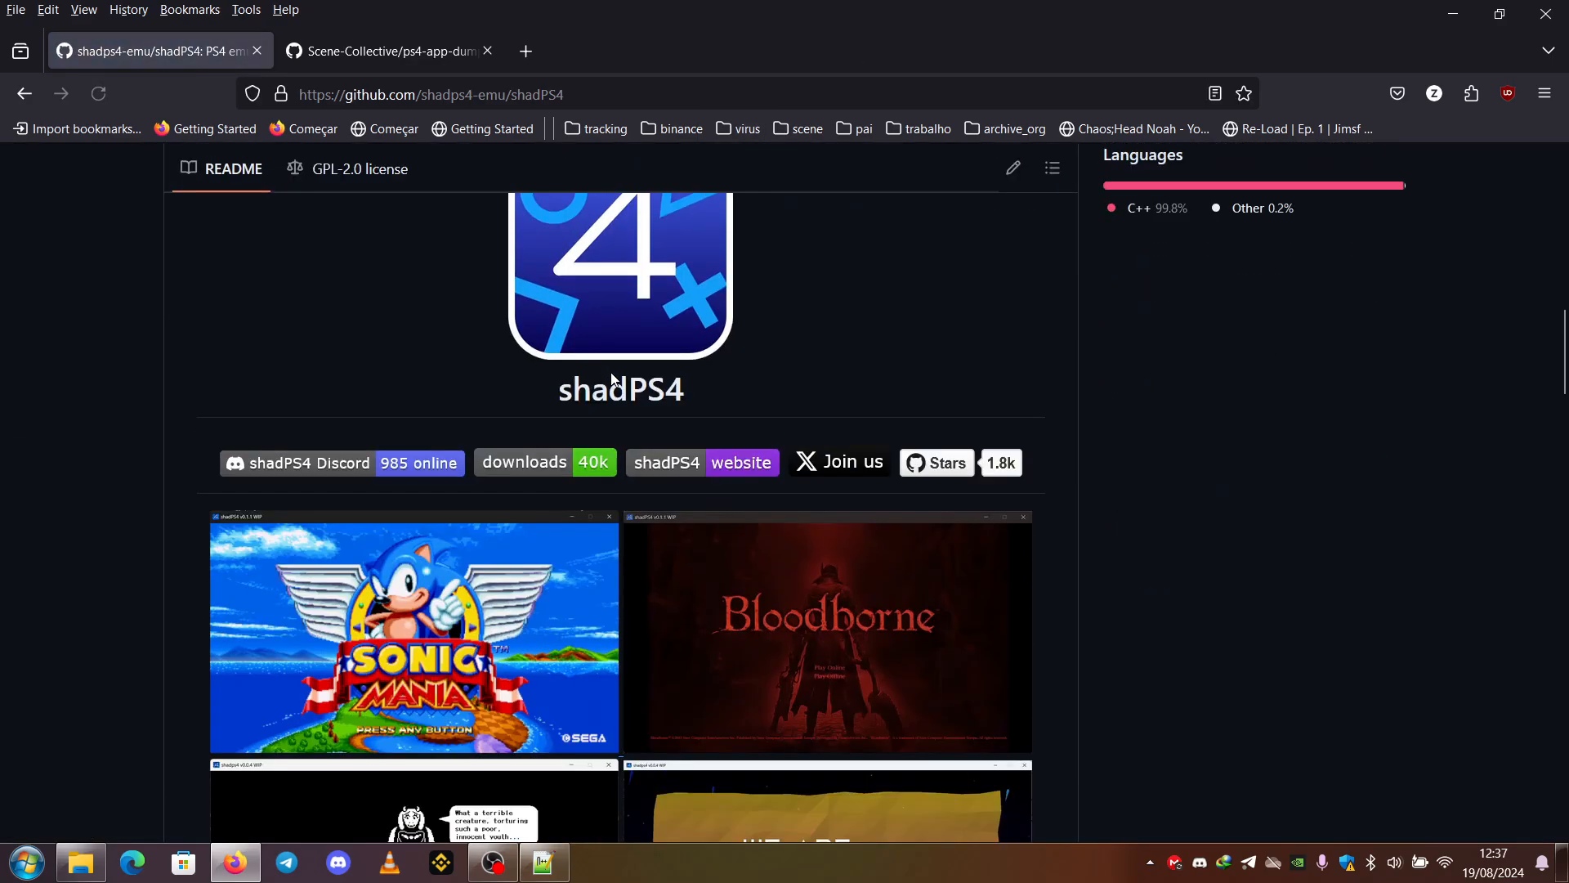
scroll(611, 375, "down", 5)
scroll(611, 372, "down", 5)
scroll(610, 371, "down", 3)
scroll(610, 376, "down", 4)
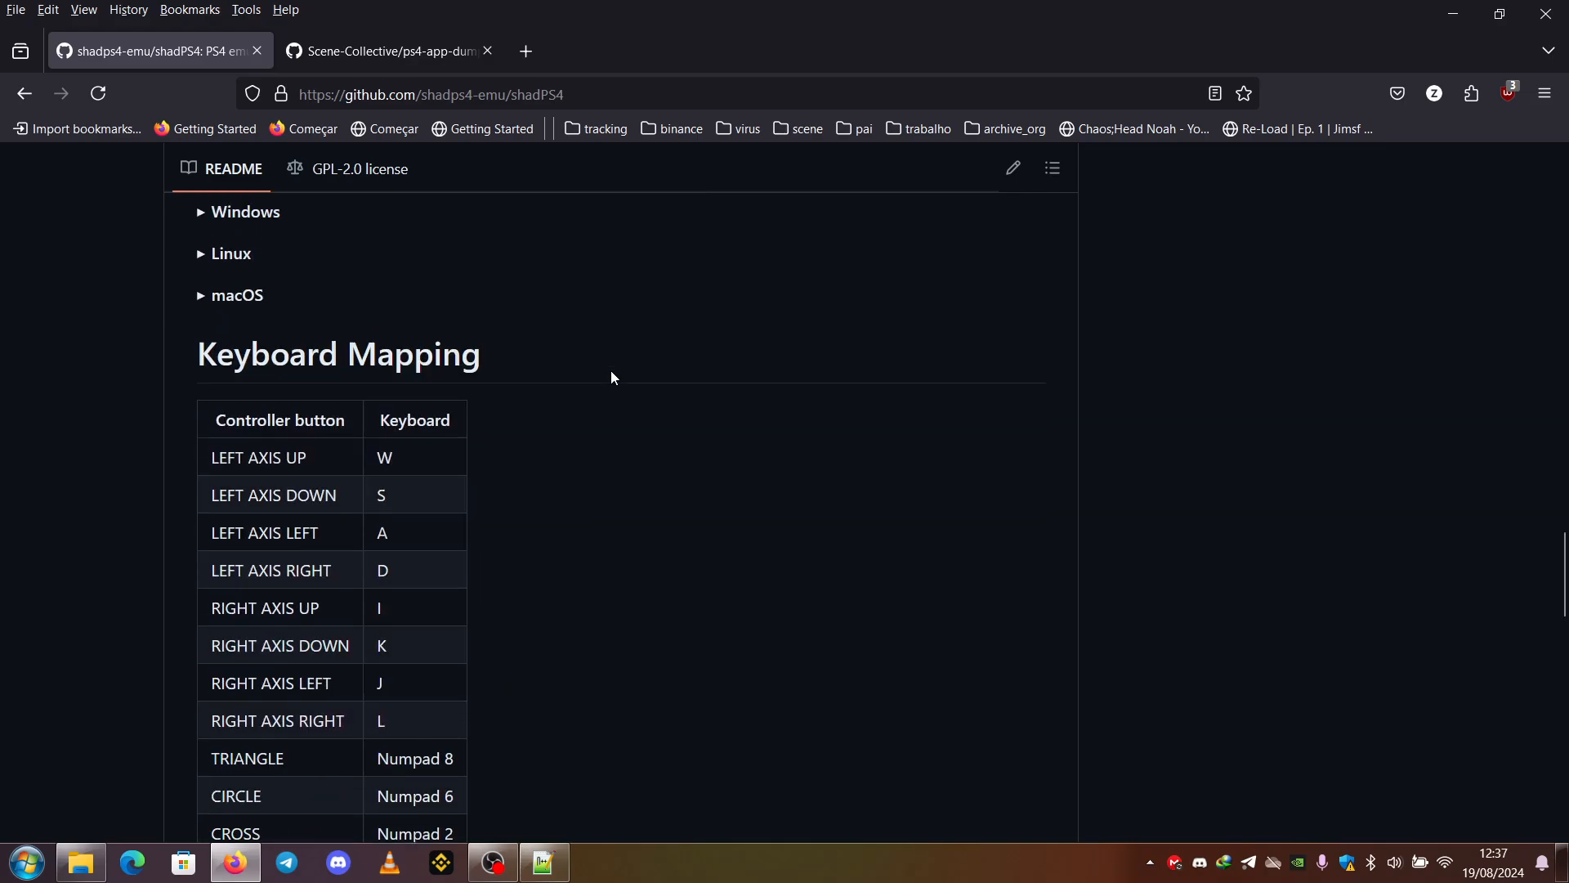
scroll(600, 376, "up", 3)
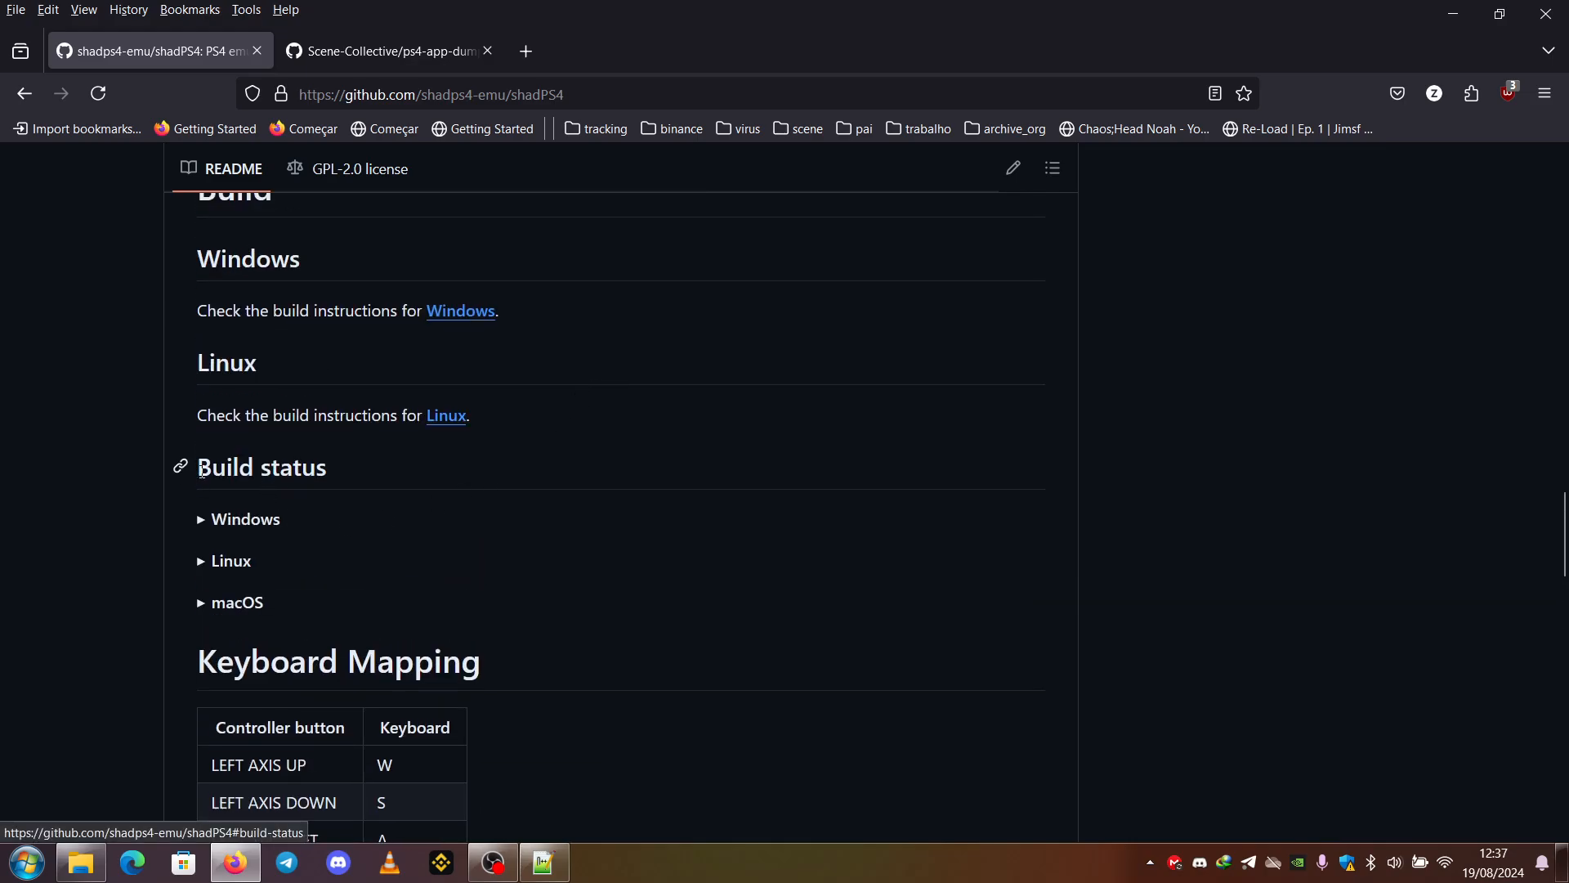
- Expand the Windows, Linux and macOS build status tables and open the Linux workflow runs
left_click_drag(191, 472, 335, 470)
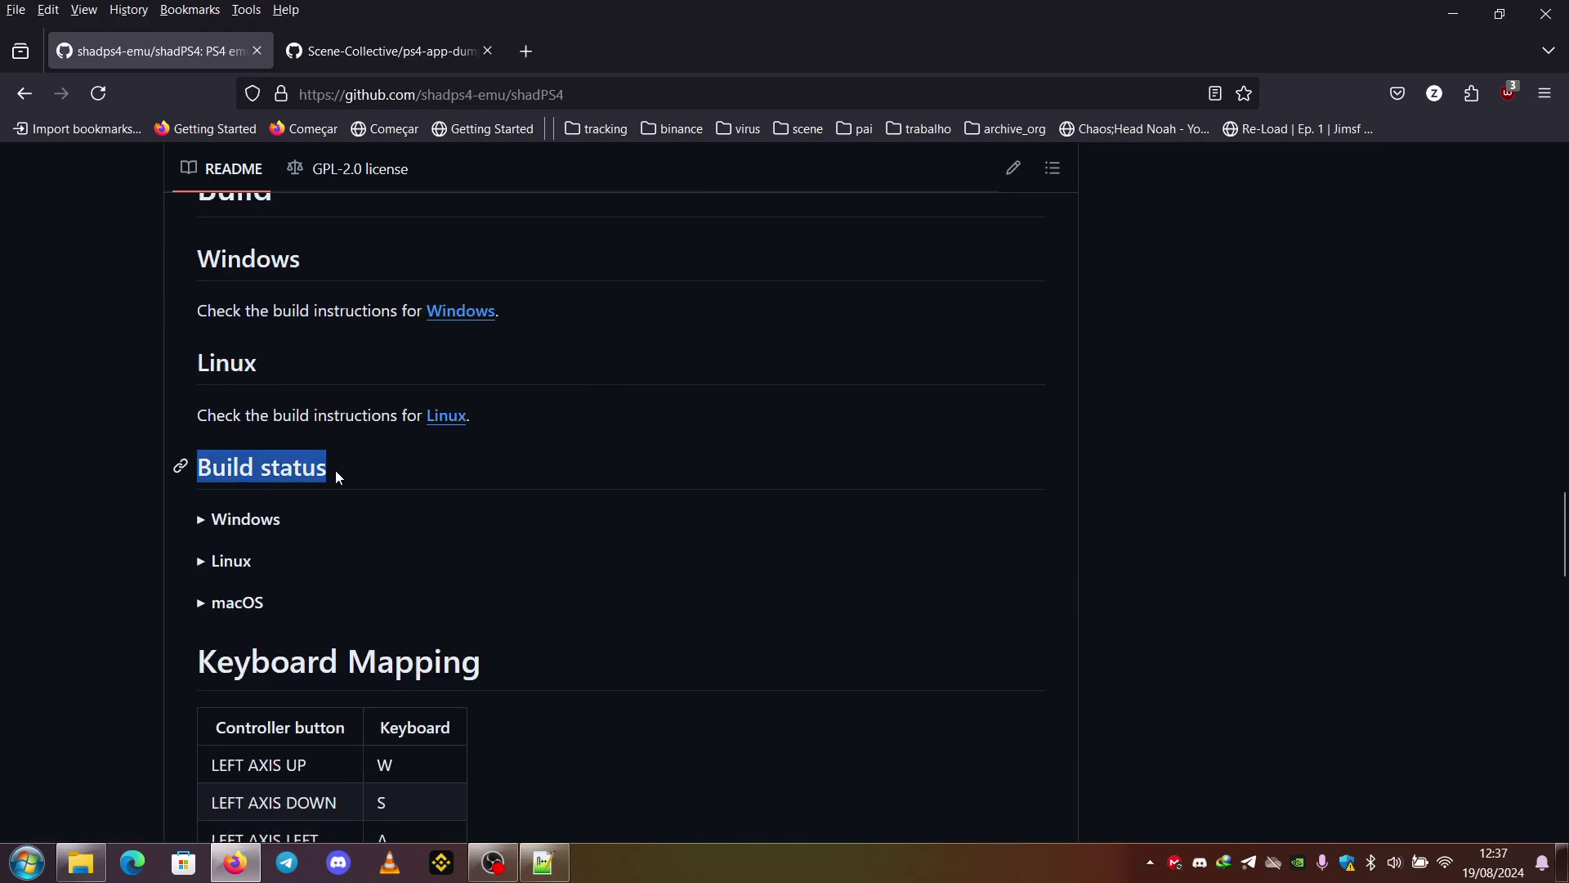
left_click(202, 520)
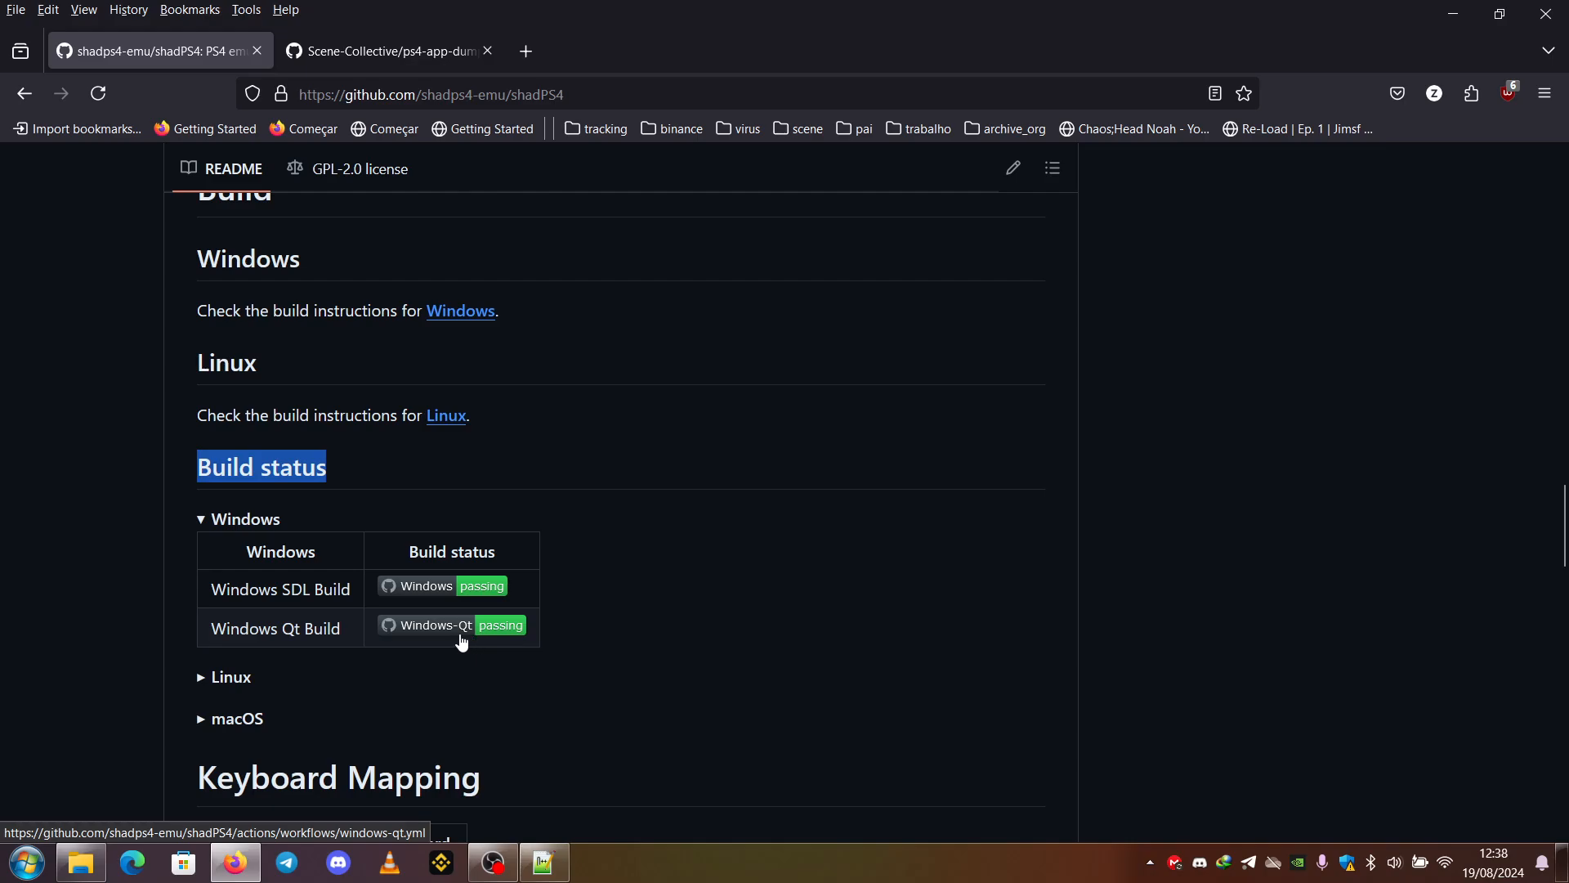
scroll(635, 581, "down", 2)
left_click(228, 461)
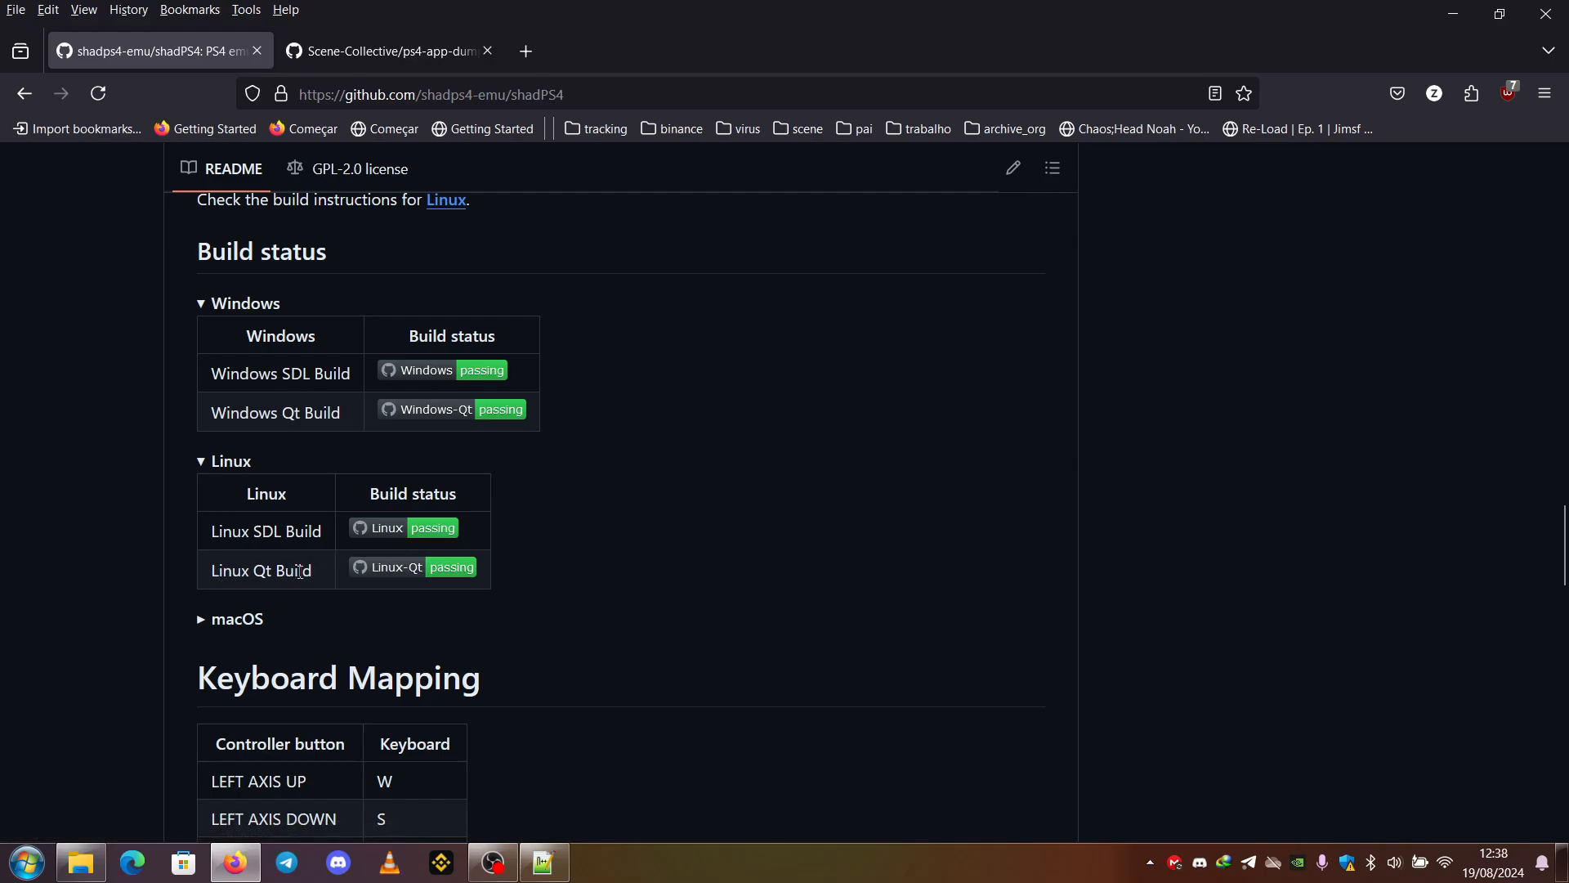
left_click(243, 619)
scroll(311, 555, "down", 2)
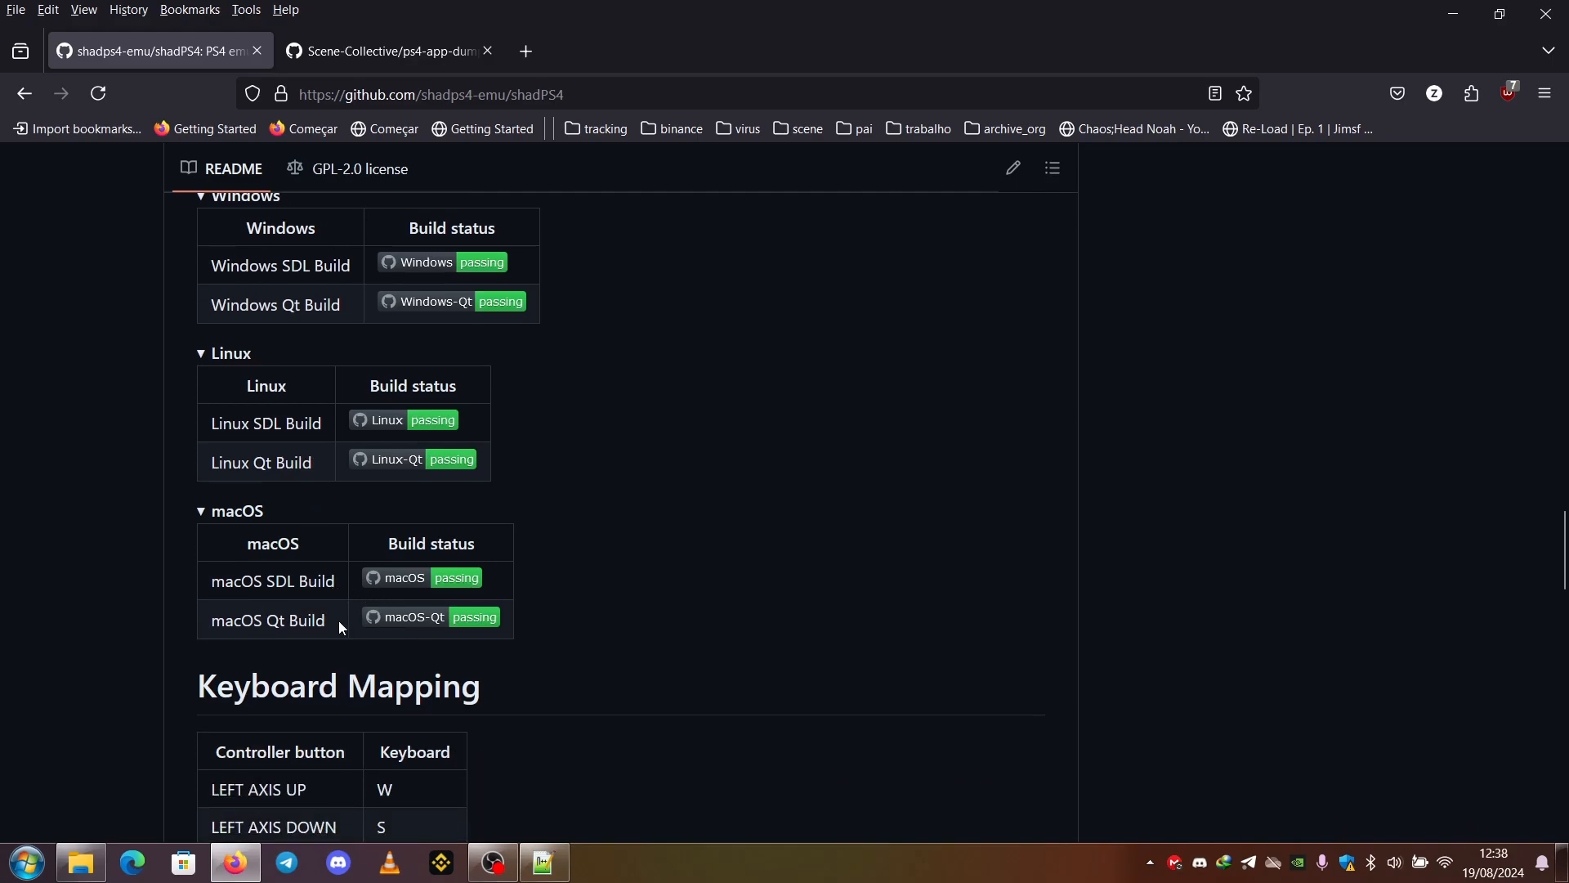
left_click(392, 425)
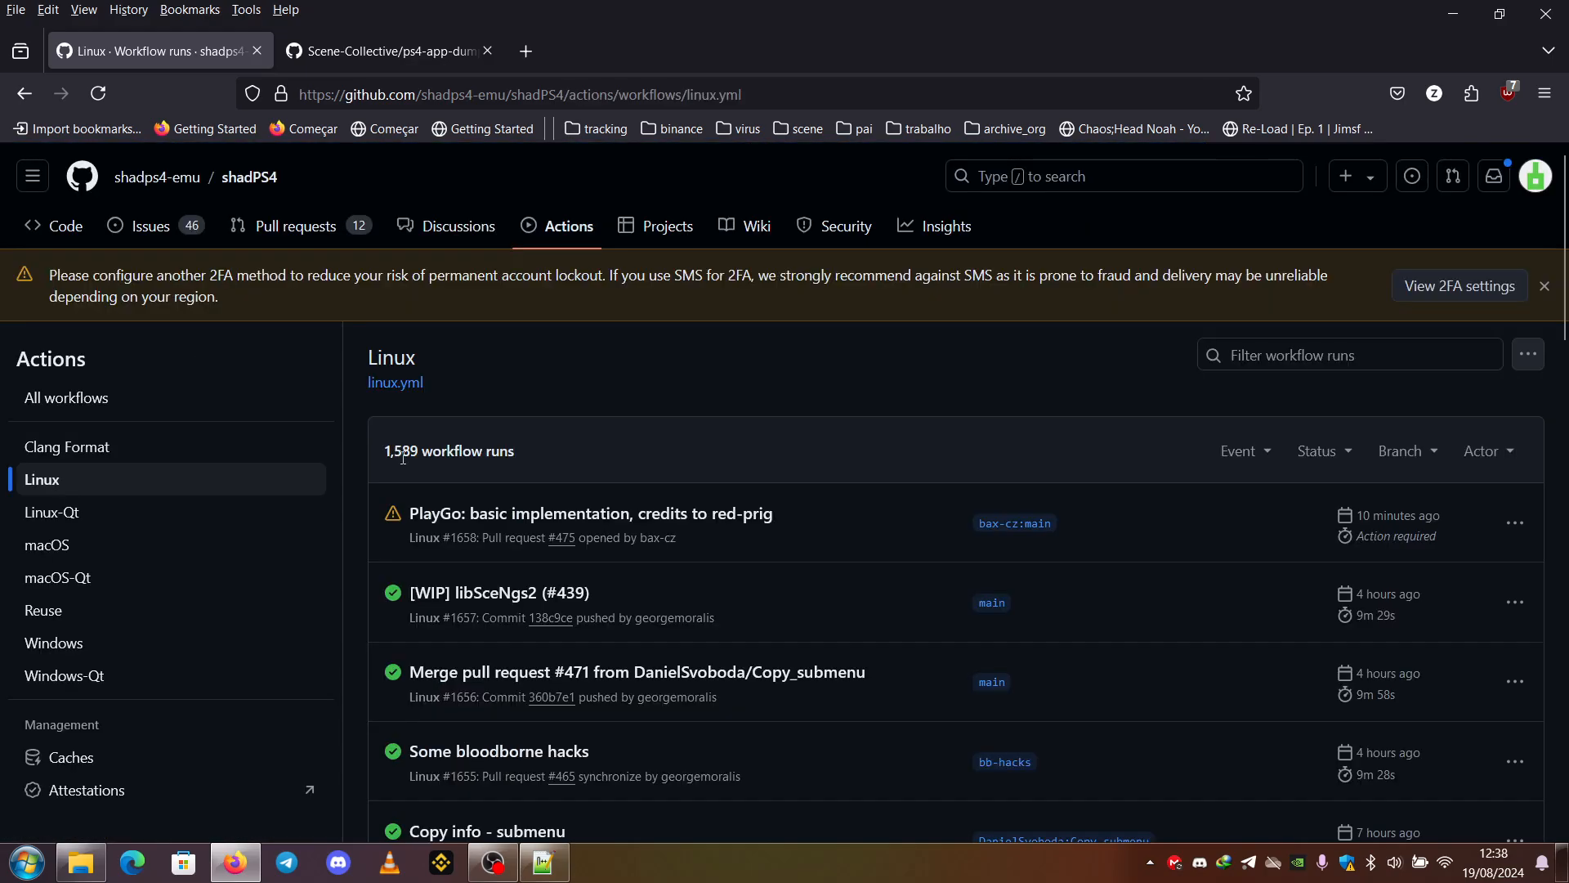
left_click(498, 597)
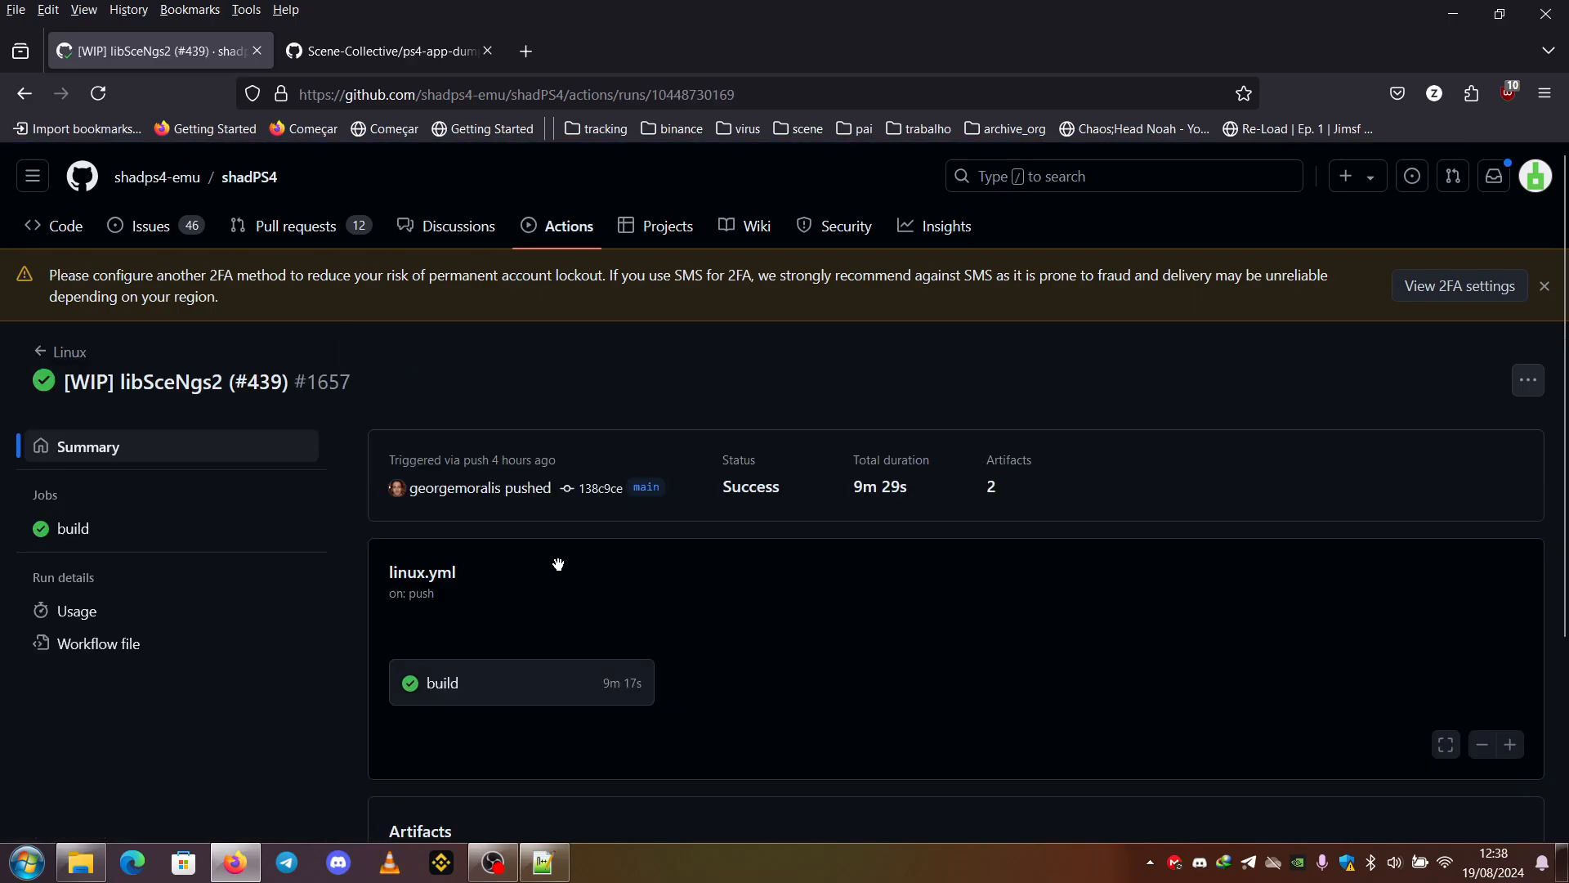
scroll(599, 498, "down", 3)
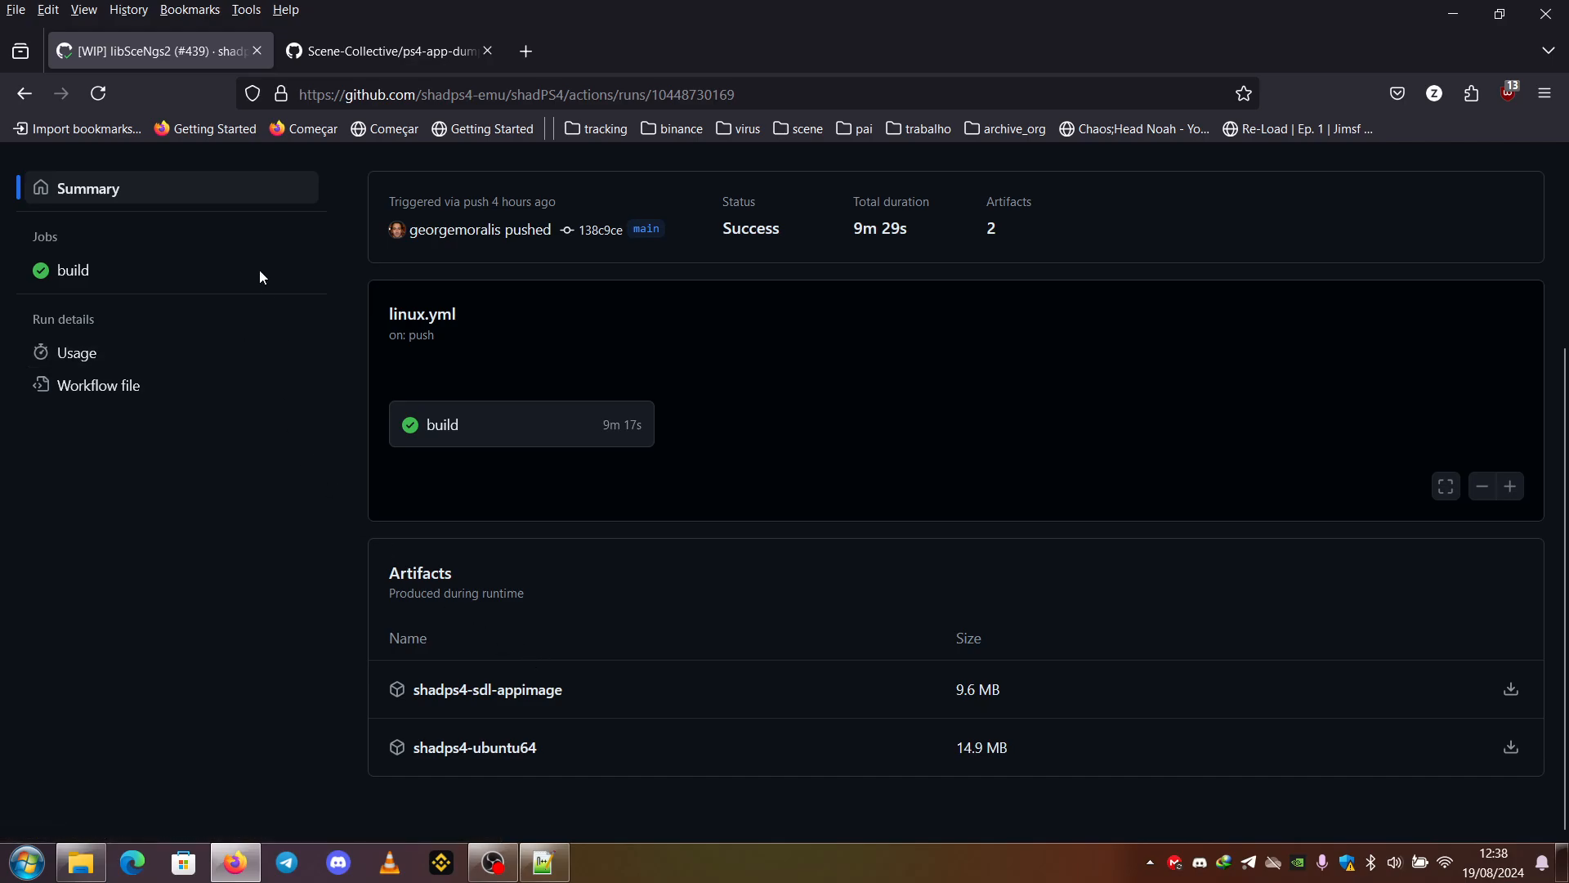
left_click(25, 93)
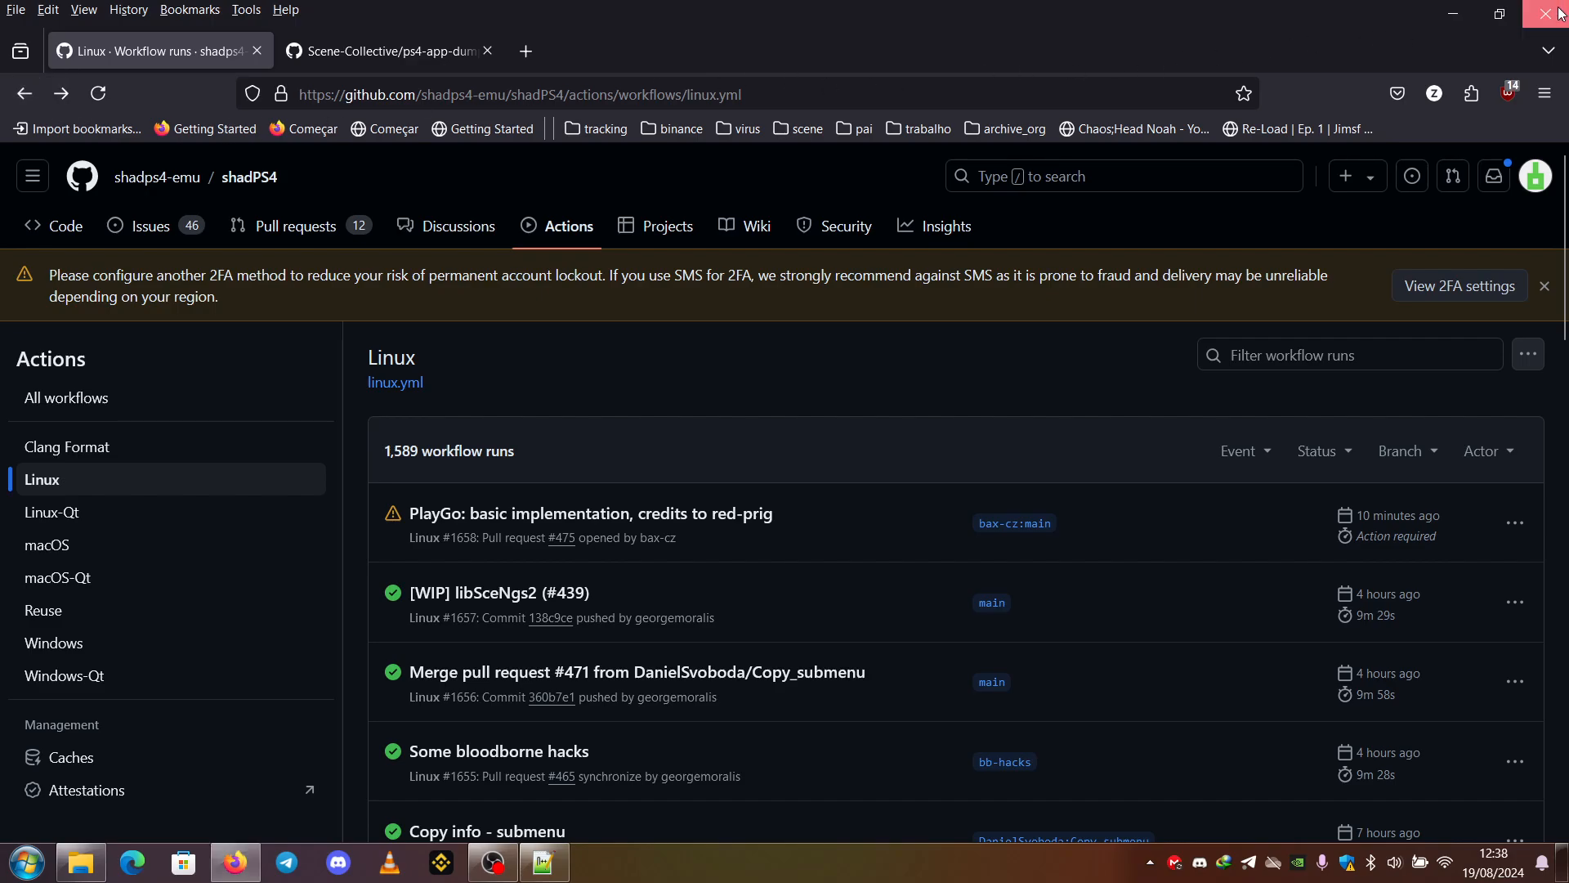
- Minimize Firefox to reveal the Notepad++ requirements notes
left_click(1447, 16)
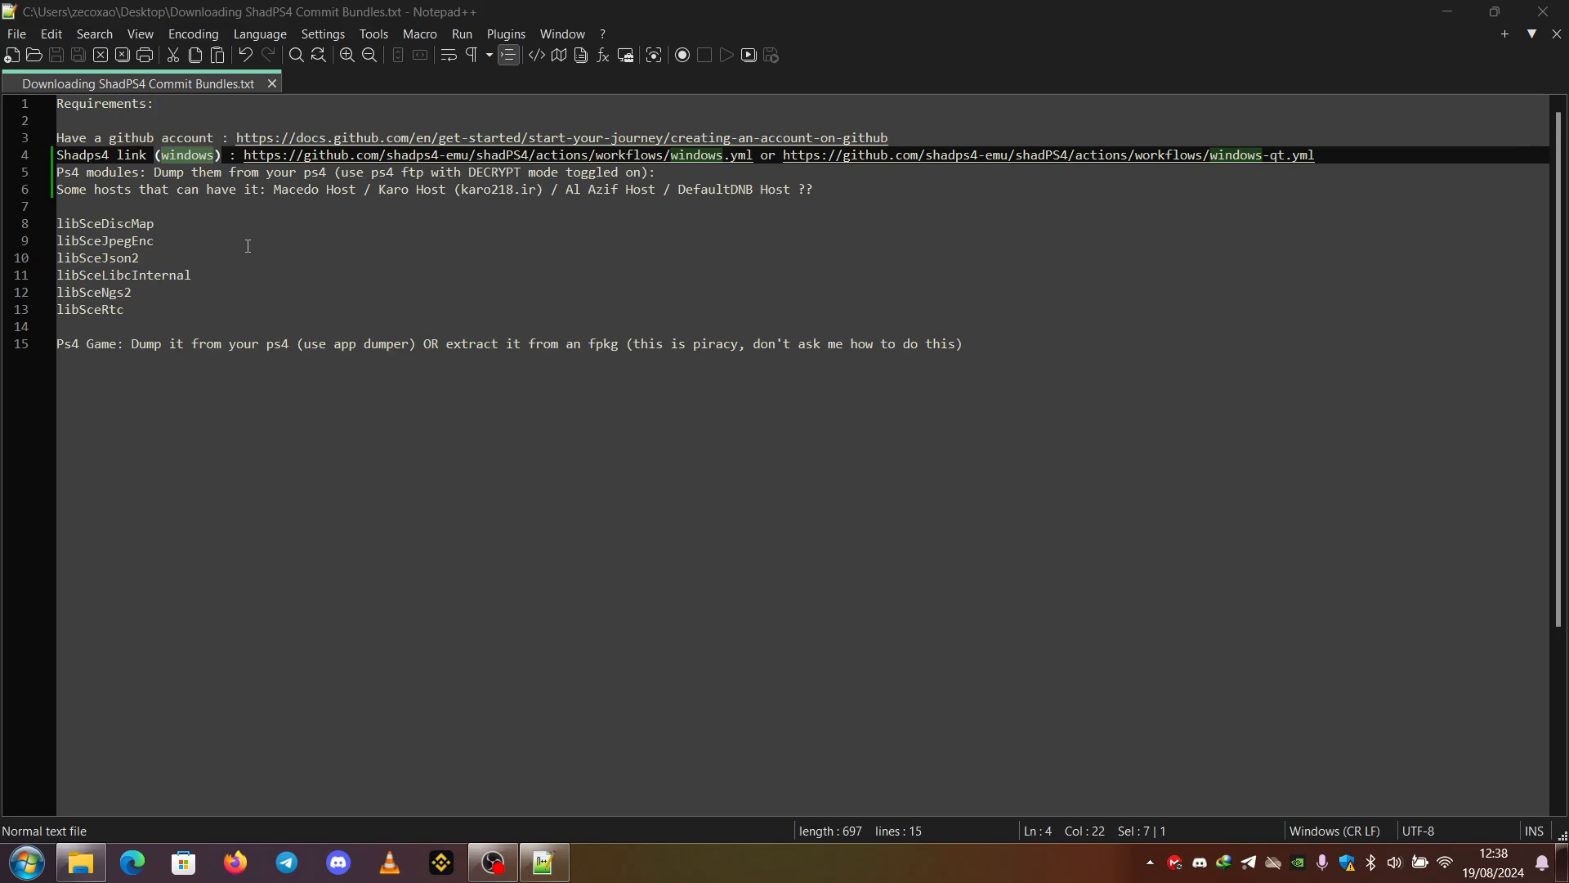